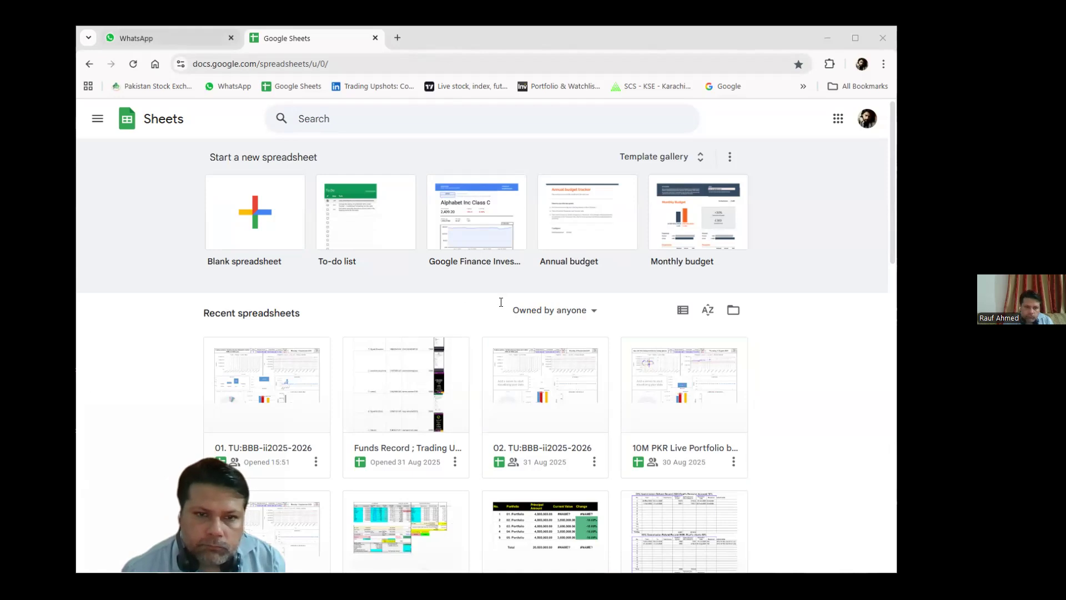
Download 01. TU_BBB-ii2025-2026.xlsx from the Mentorship Paid Group's pinned message in WhatsApp Web
left_click(303, 181)
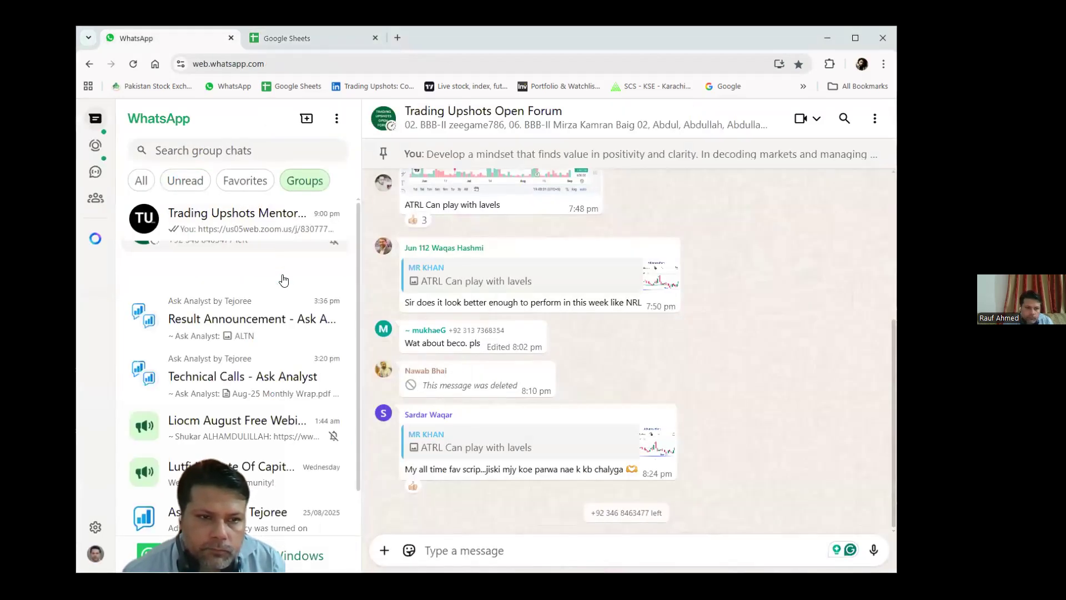
left_click(233, 220)
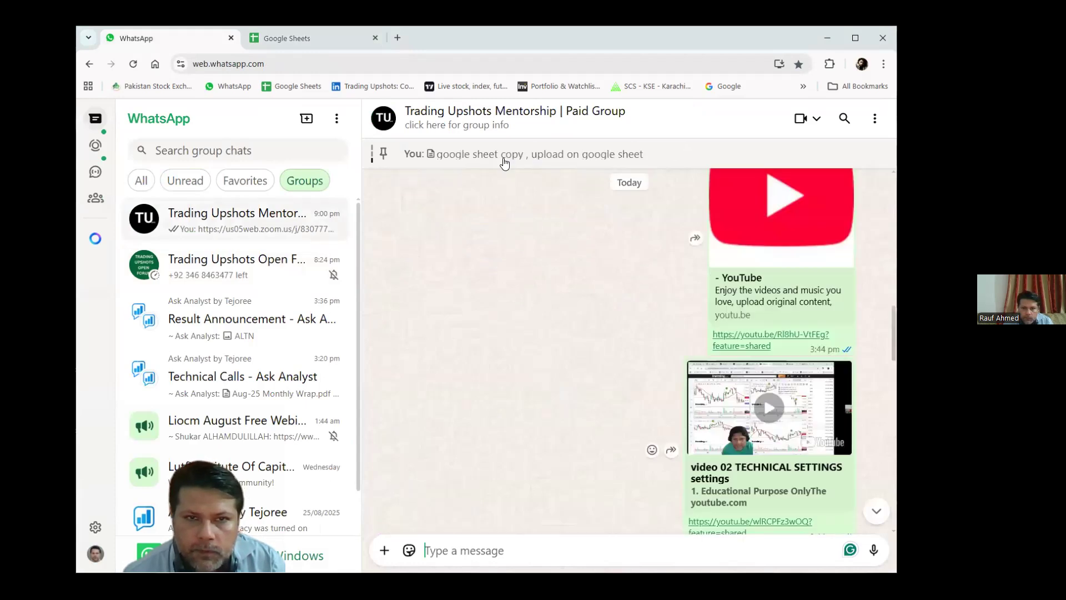
left_click(505, 161)
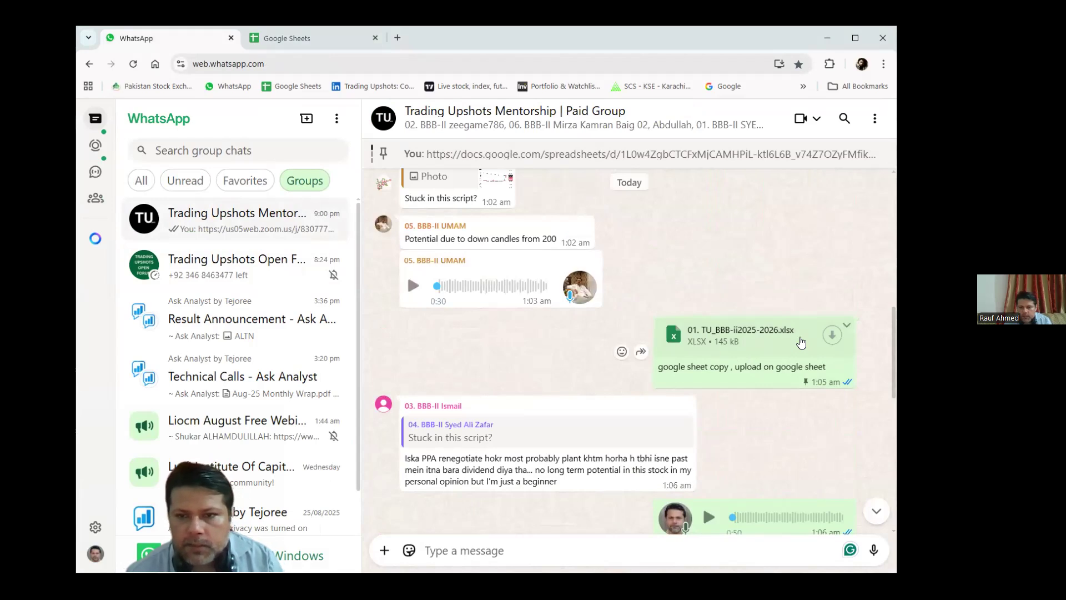
left_click(834, 336)
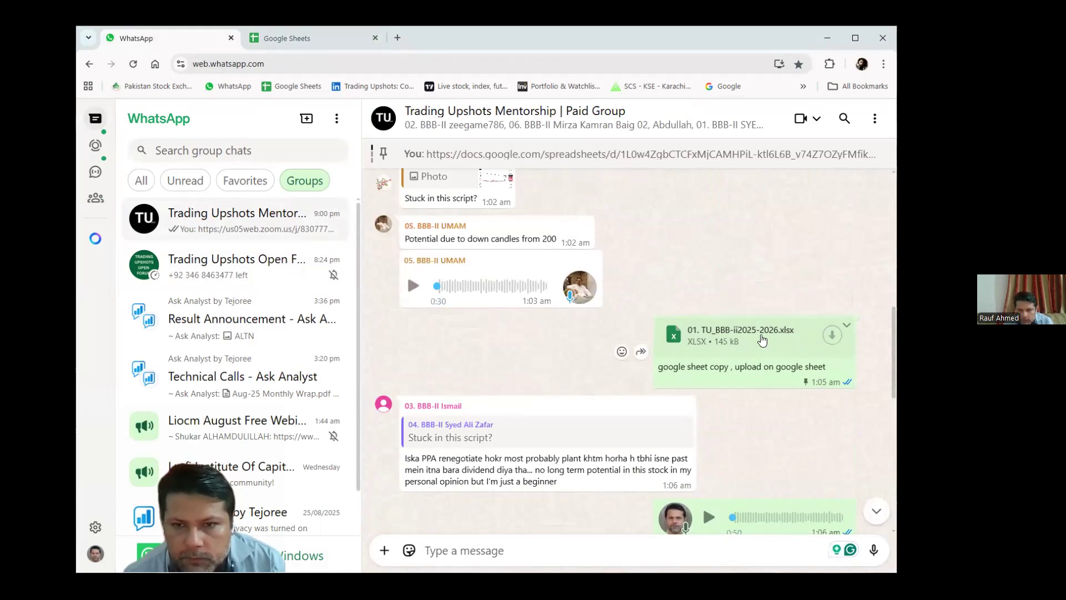
left_click(762, 340)
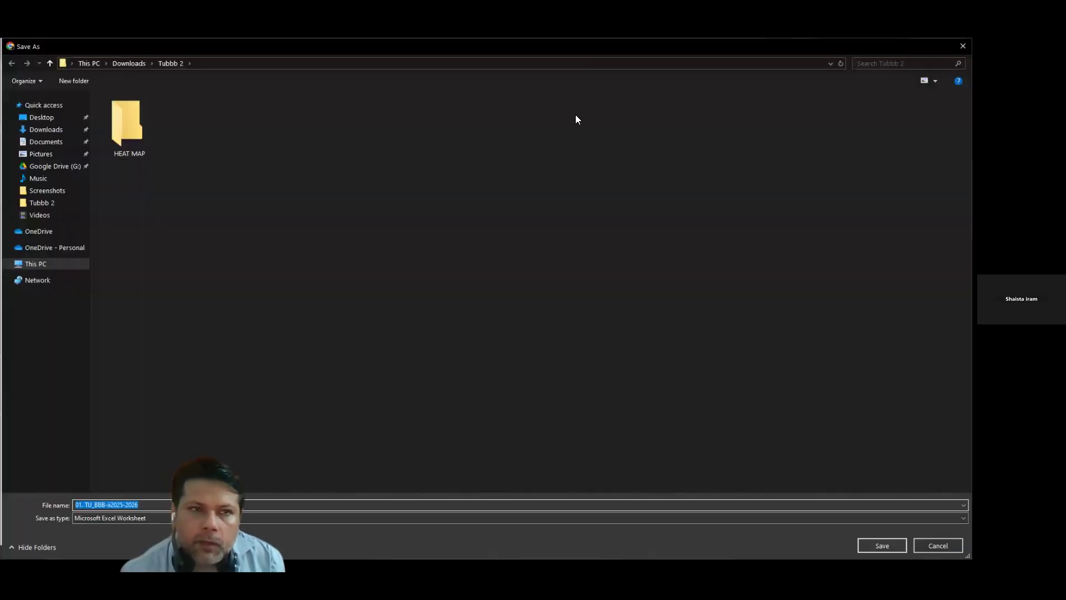
key("Return")
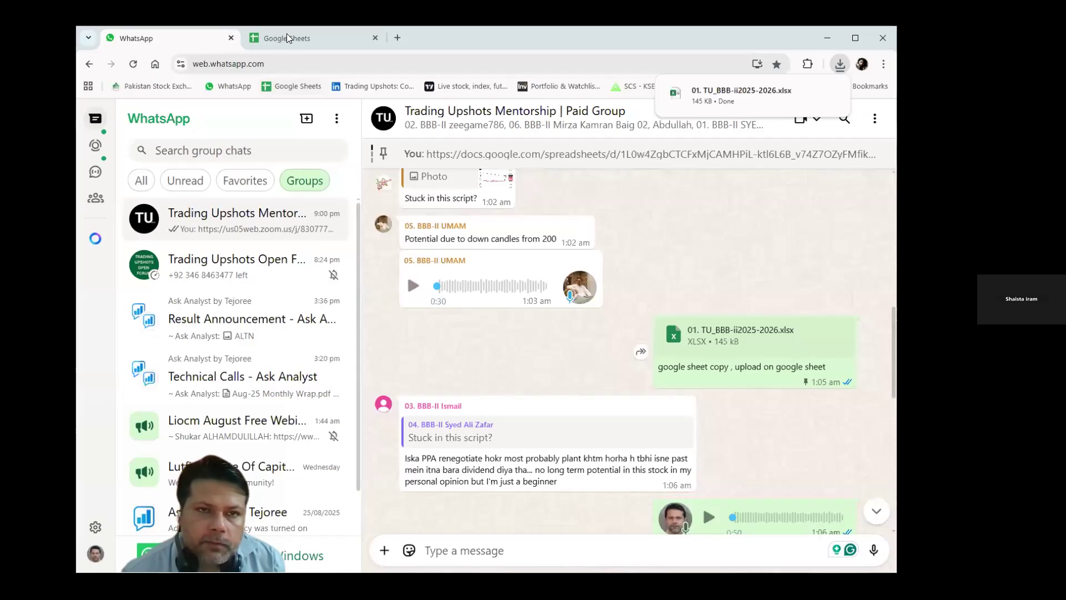
left_click(350, 38)
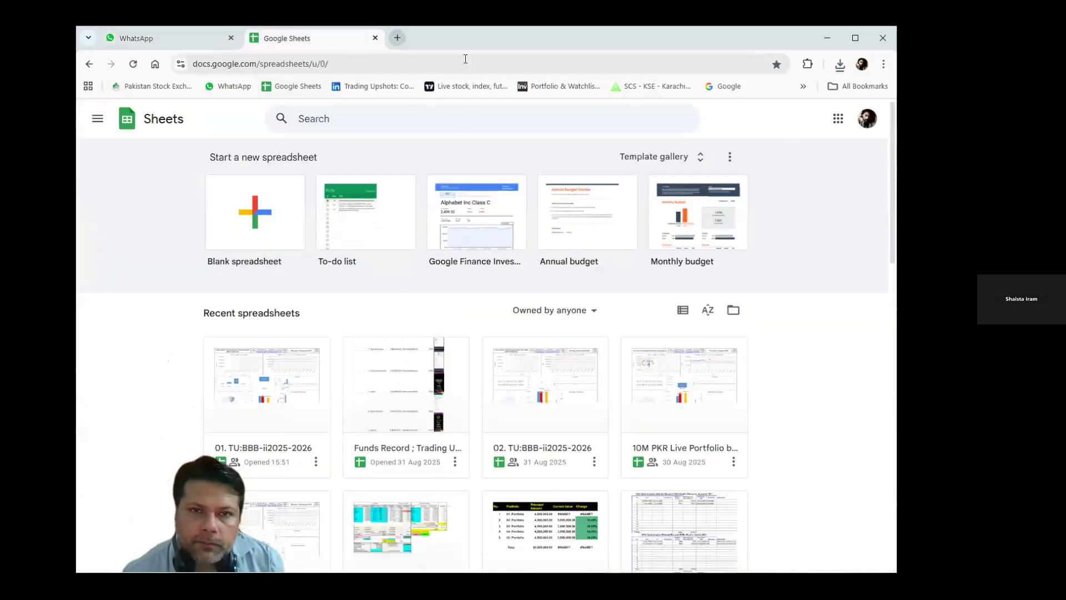
In a new tab, reach Google Sheets through the google.com apps grid
key("ctrl+t")
type("g")
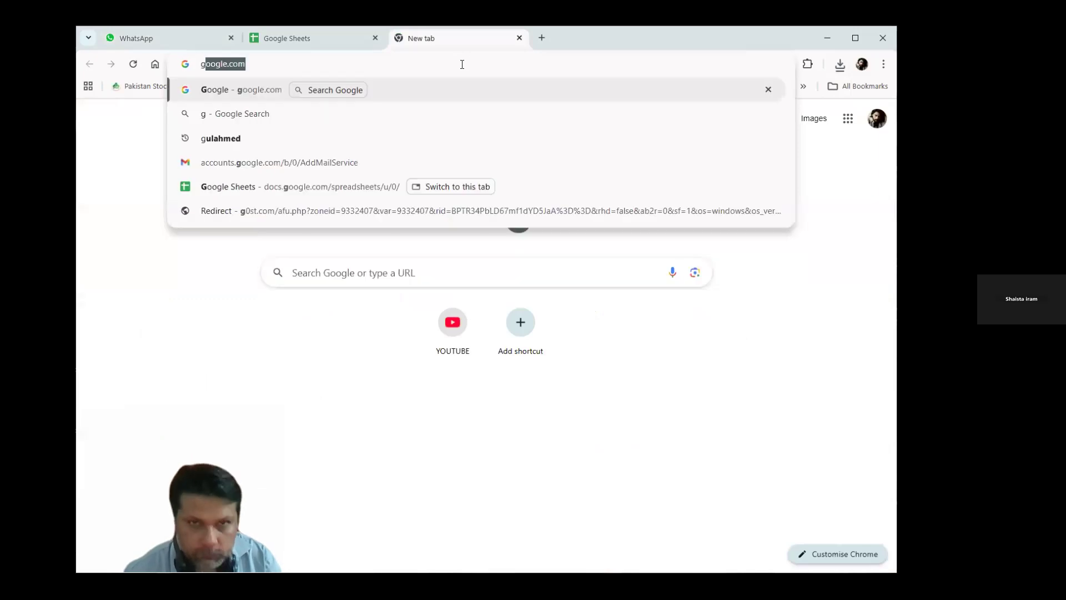
type("ooo")
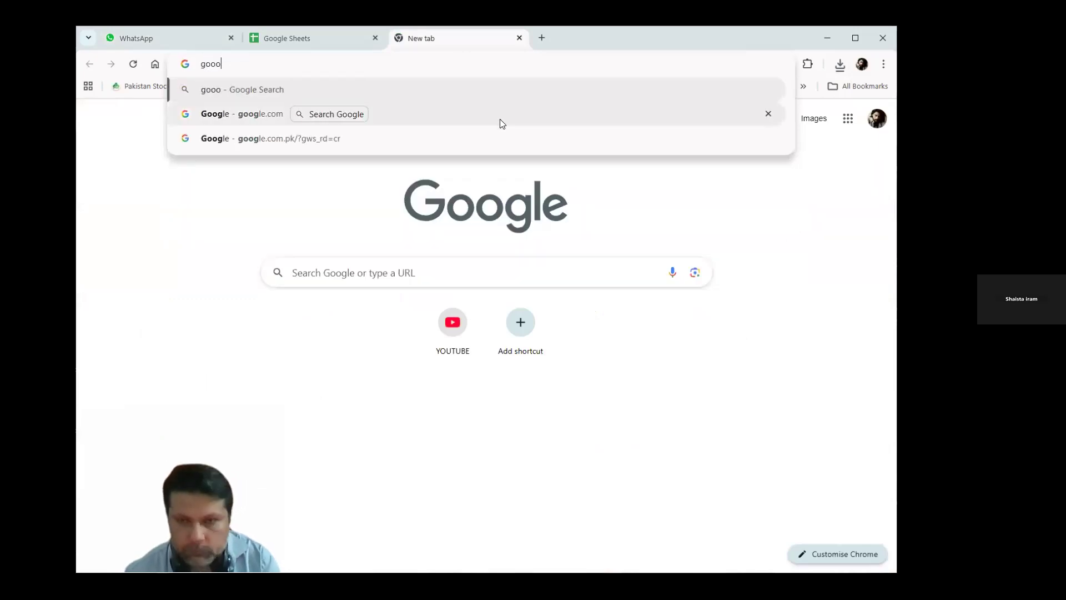
key("BackSpace")
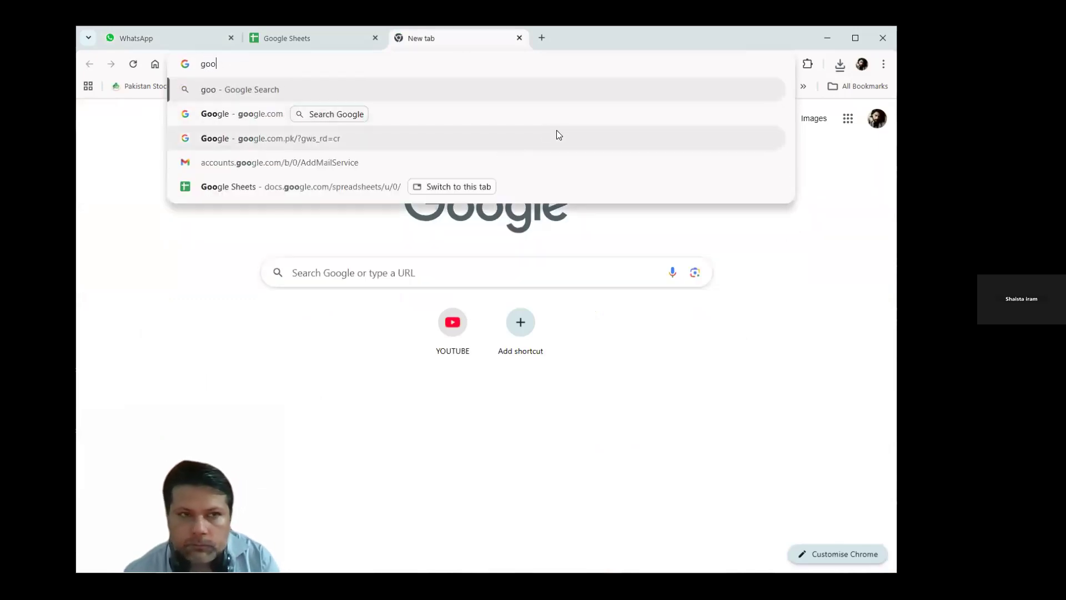
left_click(254, 117)
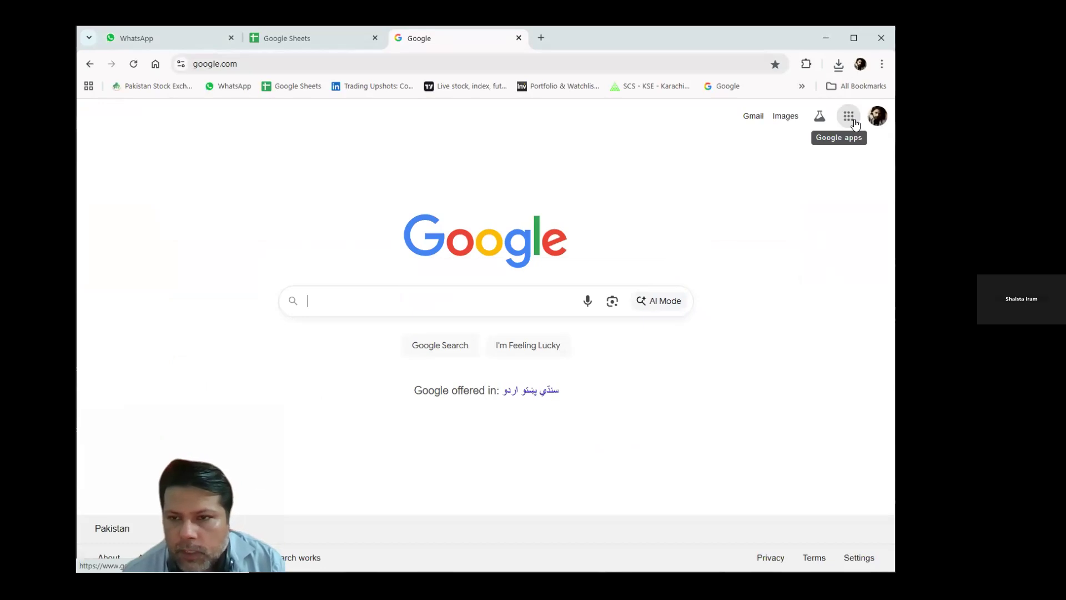
left_click(854, 123)
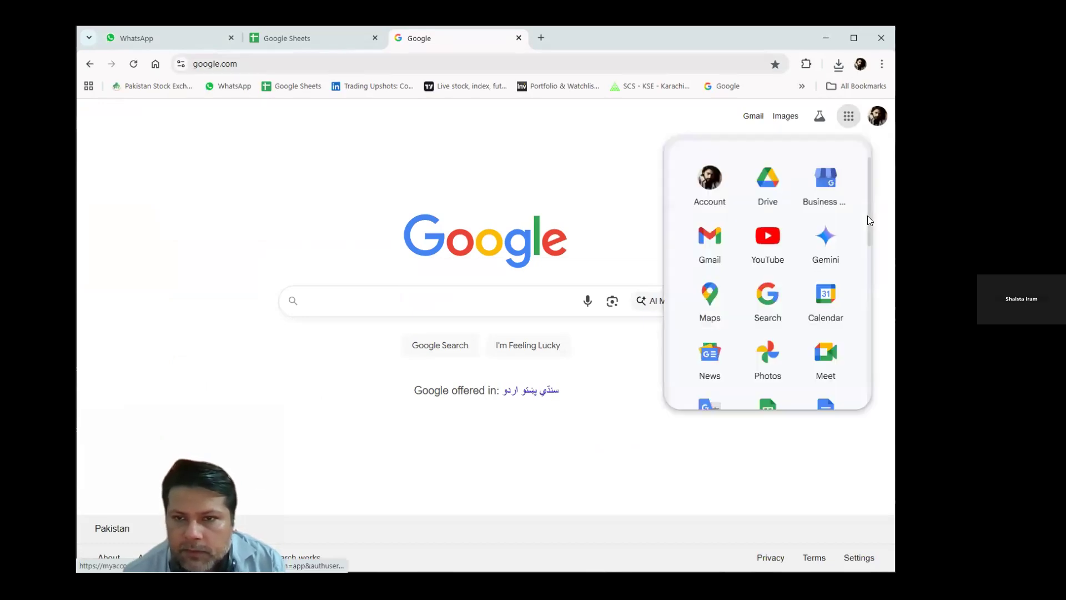
scroll(865, 233, "down", 1)
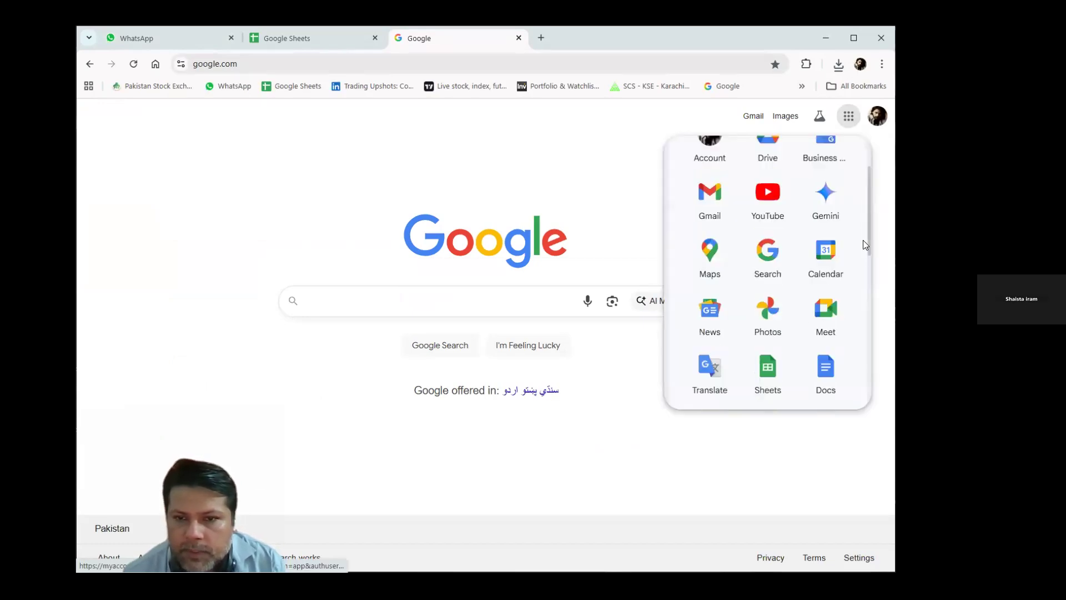
scroll(769, 255, "down", 2)
left_click(769, 255)
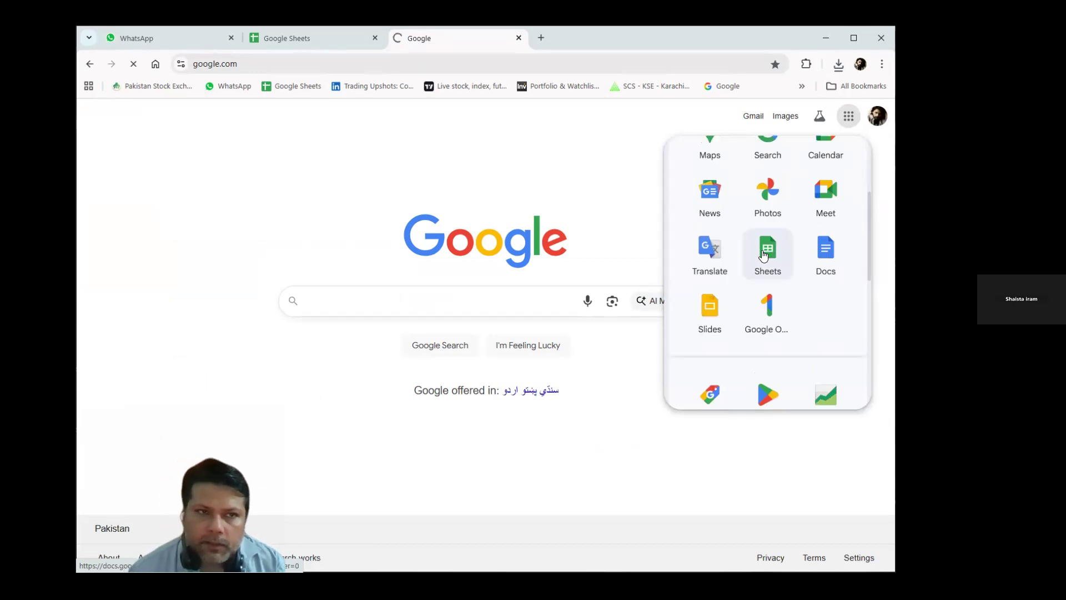
scroll(762, 250, "up", 3)
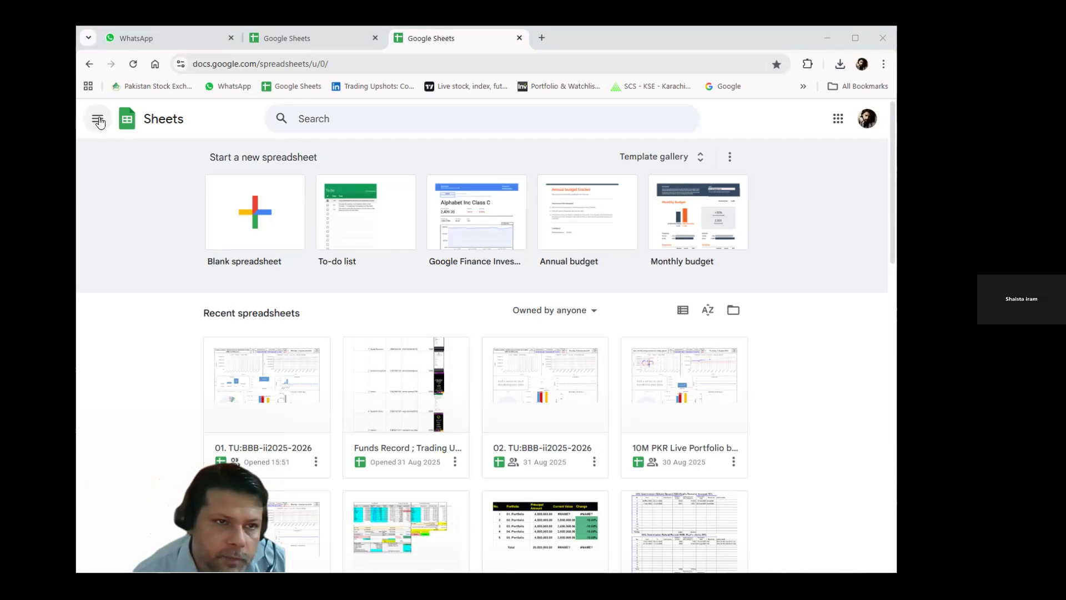
From a blank spreadsheet, upload and open the 01. TU_BBB-ii2025-2026 workbook via File > Open
left_click(255, 215)
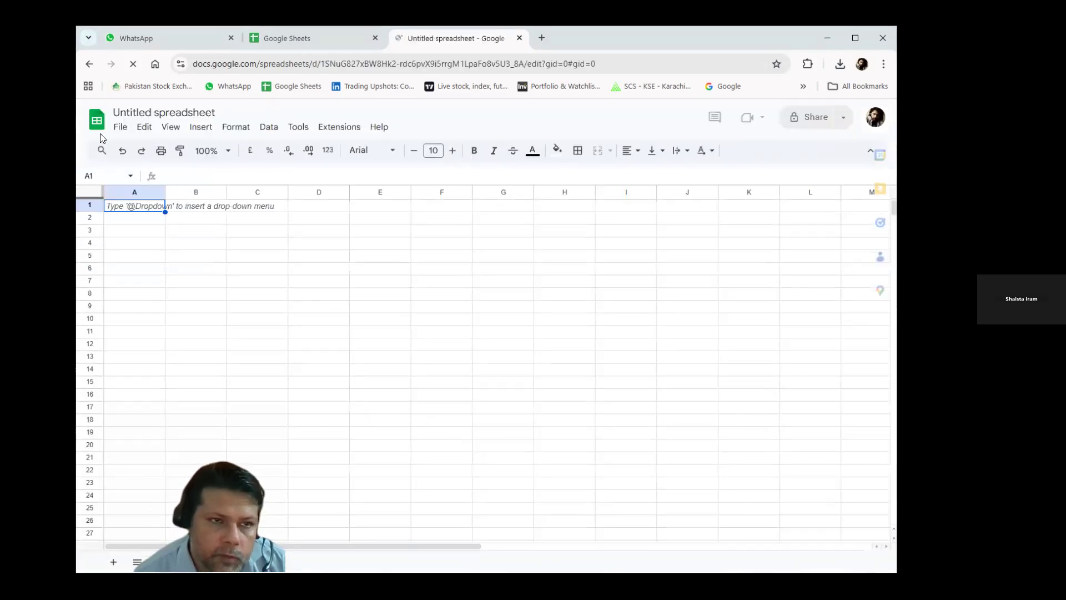
left_click(121, 129)
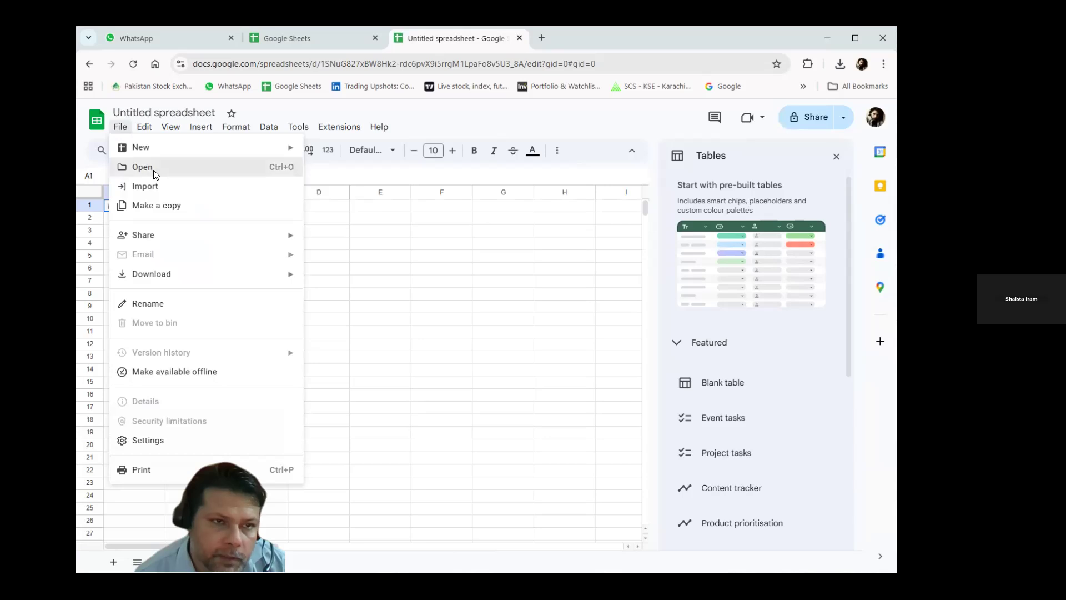
left_click(155, 175)
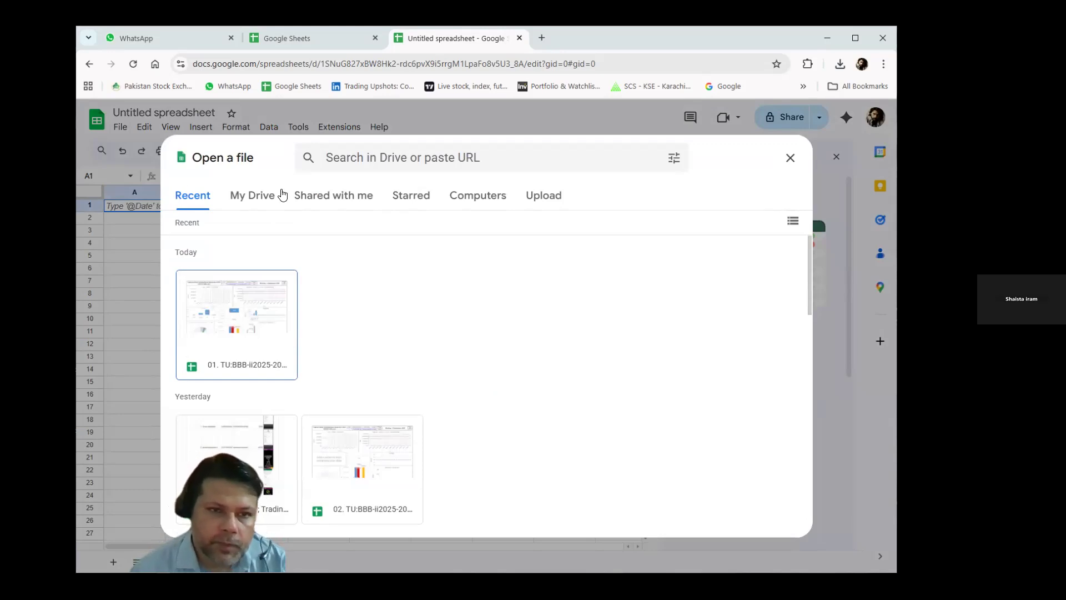
left_click(545, 201)
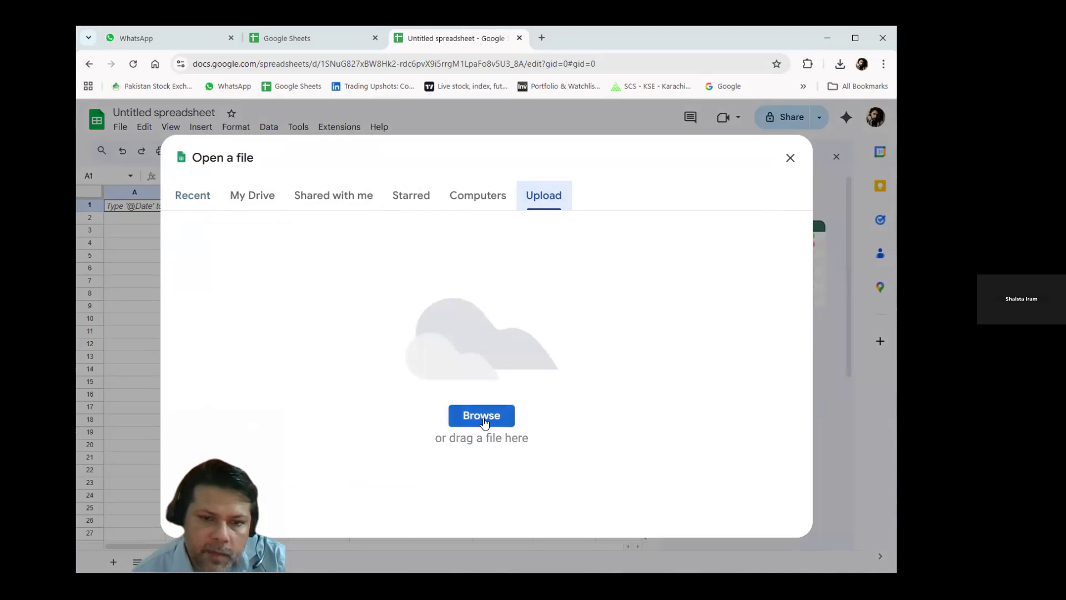
left_click(481, 416)
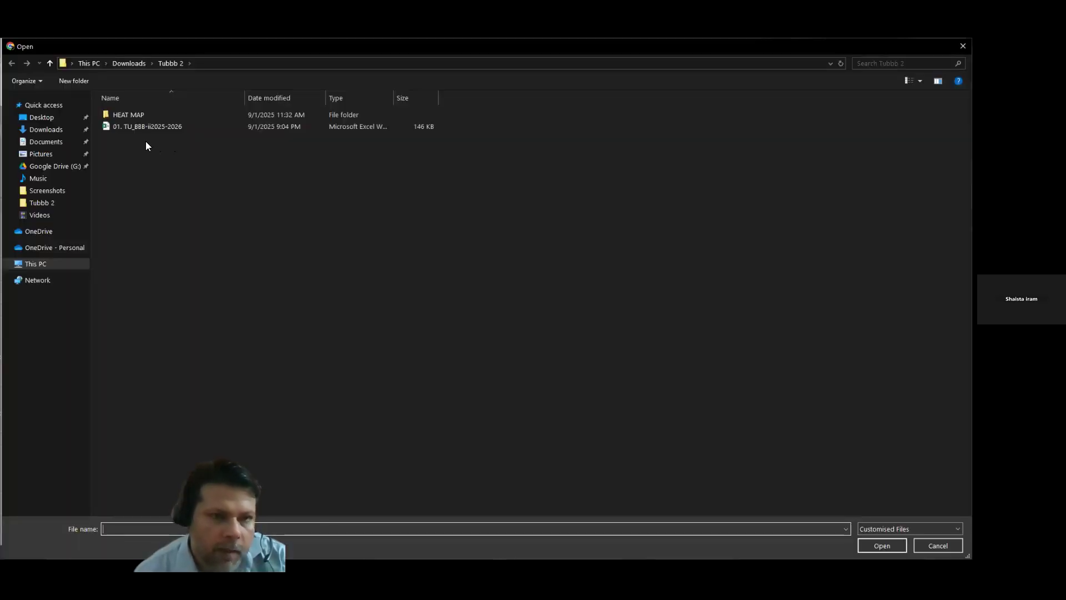
left_click(152, 128)
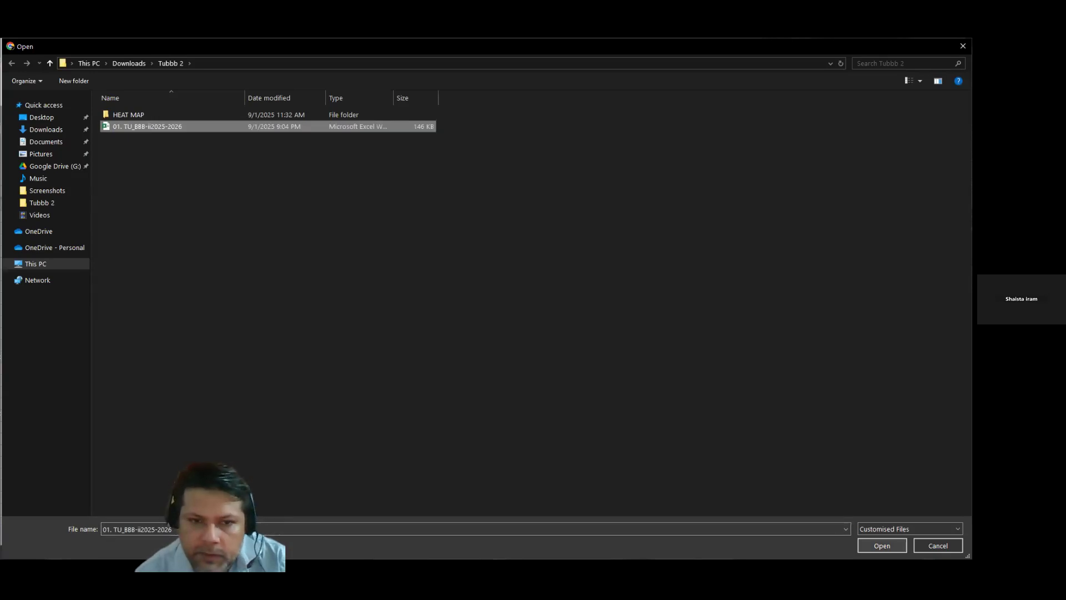
key("Return")
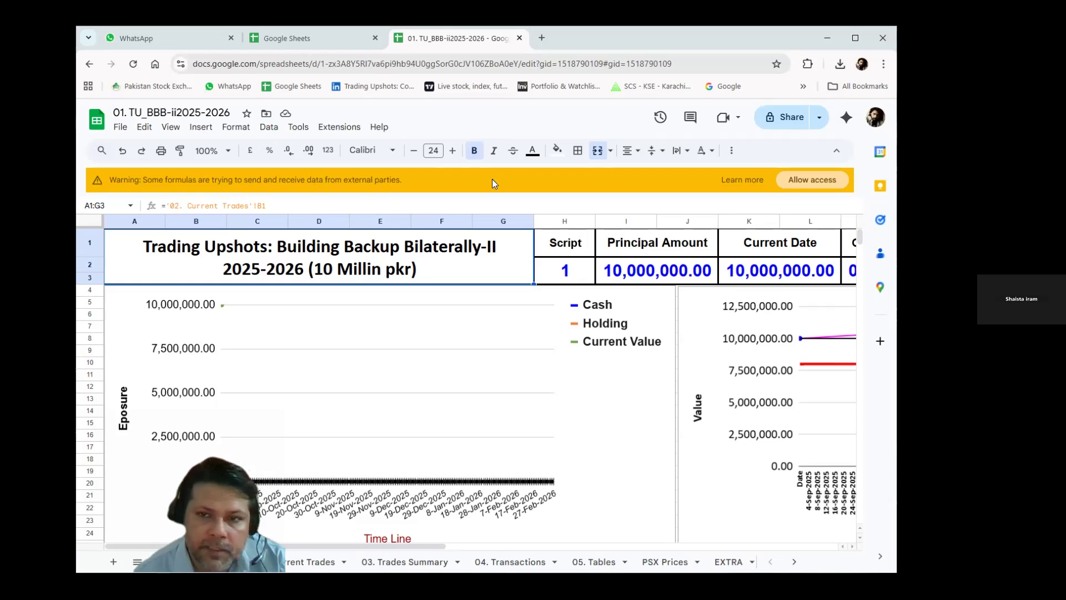
Allow external data access, maximize the window, zoom to 75% and browse the dashboard charts
left_click(813, 180)
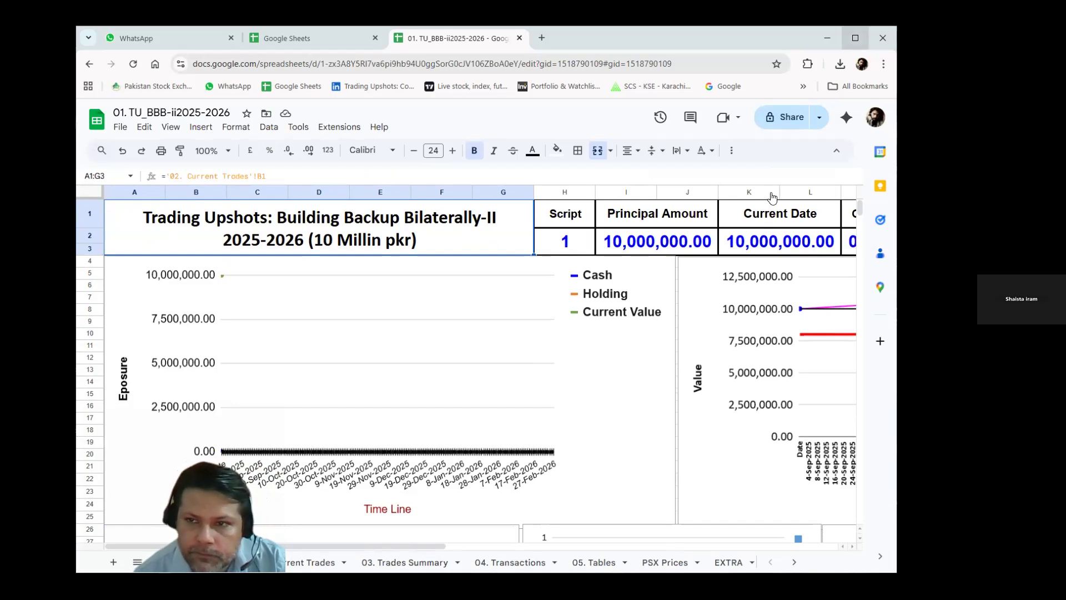
left_click(855, 38)
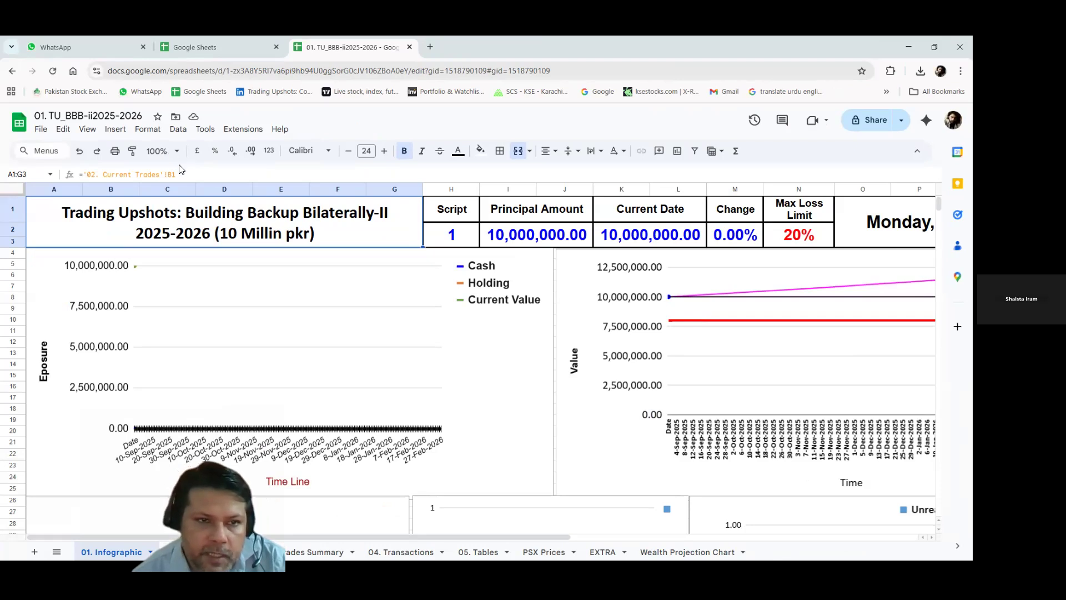
left_click(170, 151)
left_click(162, 191)
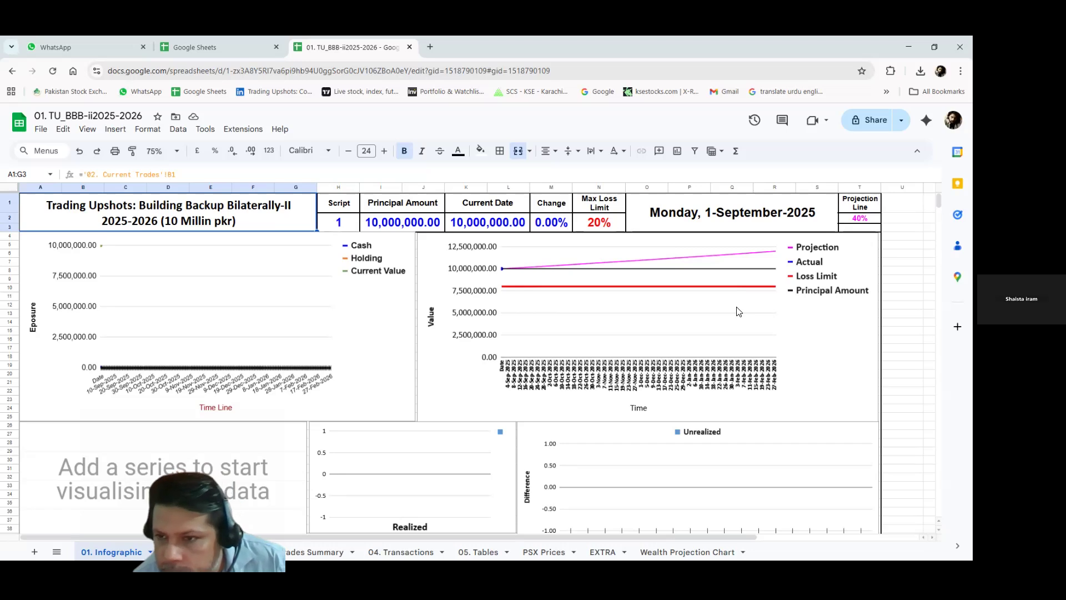
left_click_drag(939, 200, 937, 193)
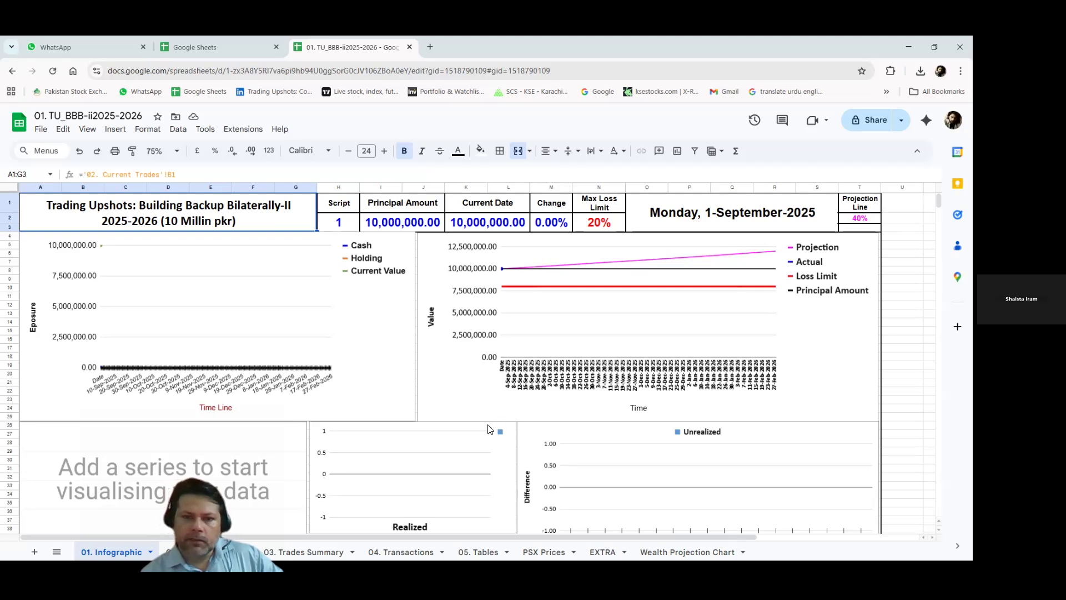
scroll(489, 425, "down", 5)
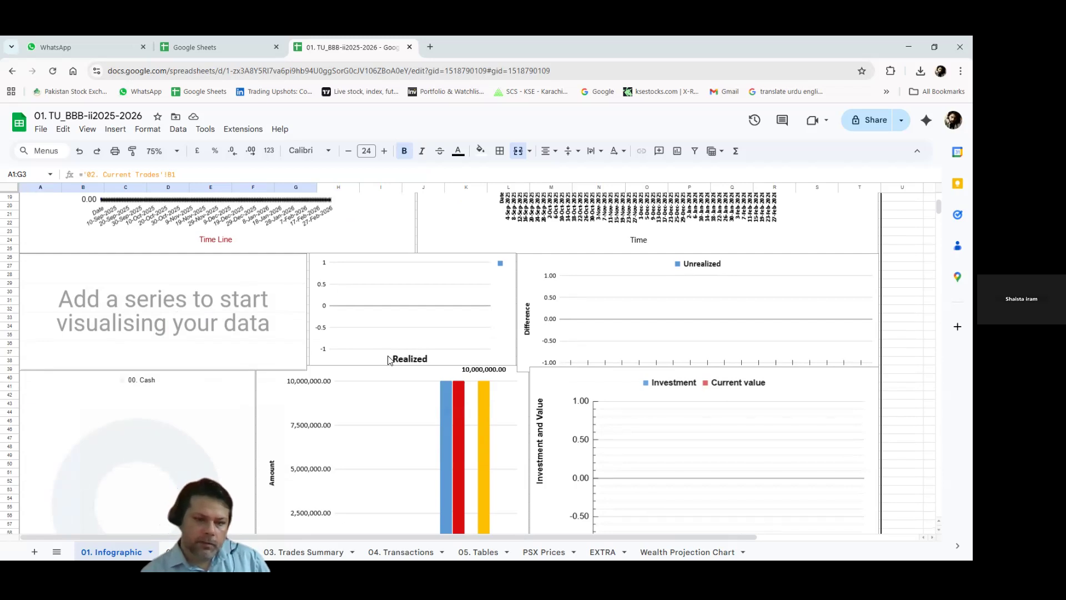
scroll(583, 333, "down", 1)
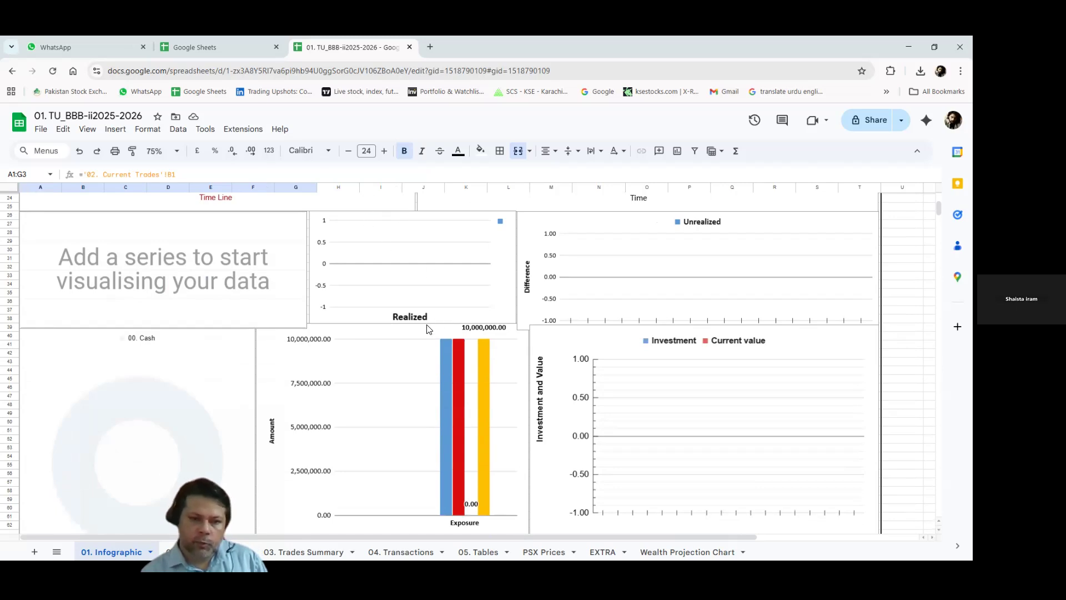
On sheet 02, clear the Active Trades 1s in N5:N19
left_click(205, 551)
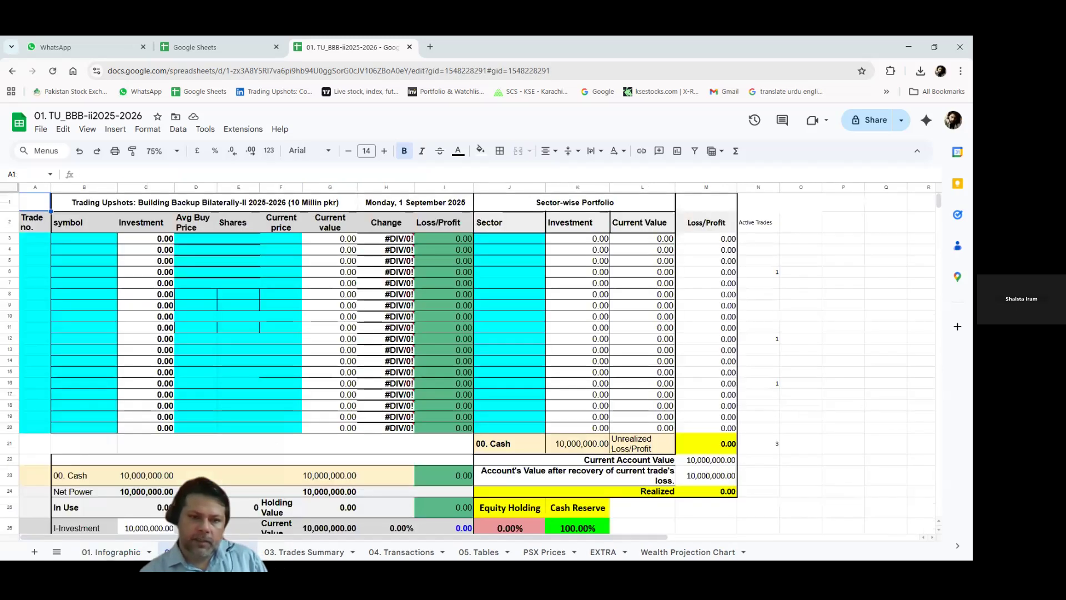
left_click_drag(761, 260, 779, 421)
key("Delete")
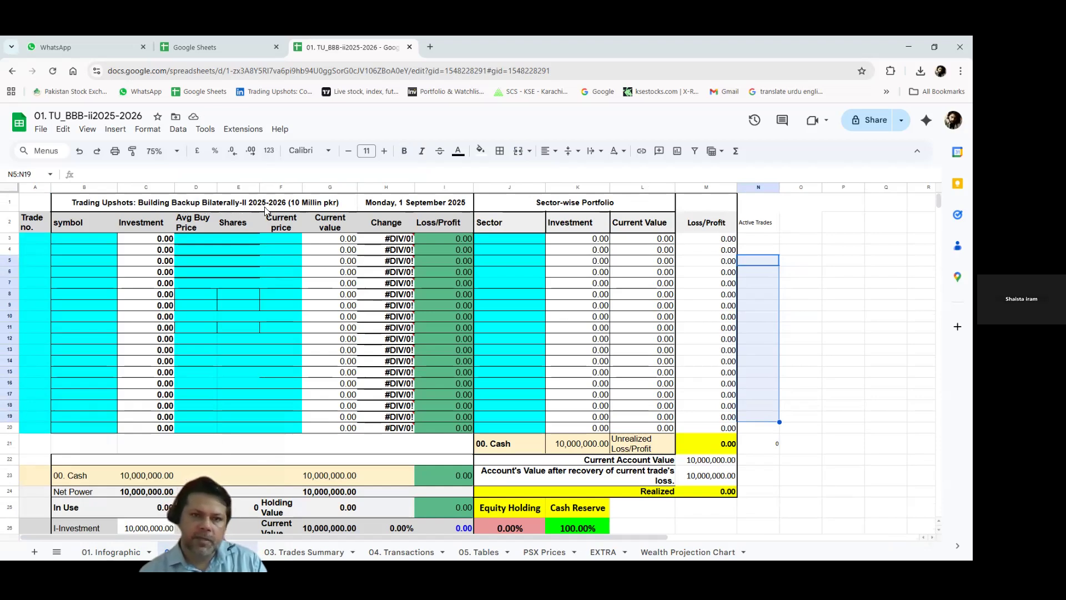
Retitle the sheet header to '788 account', keeping the 1 September 2025 date
left_click(413, 205)
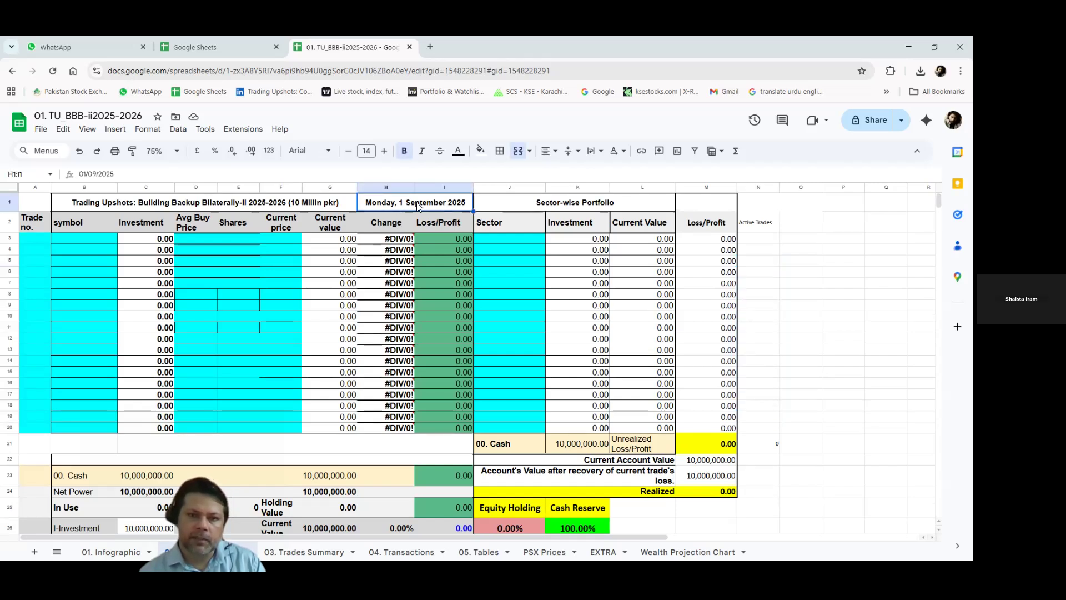
double_click(382, 201)
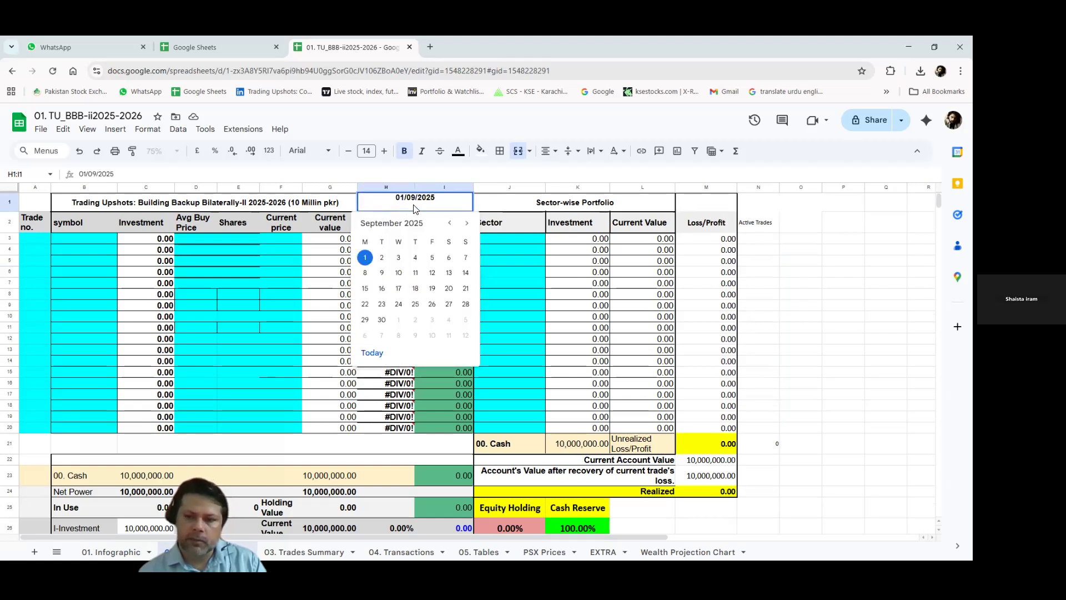
left_click(325, 204)
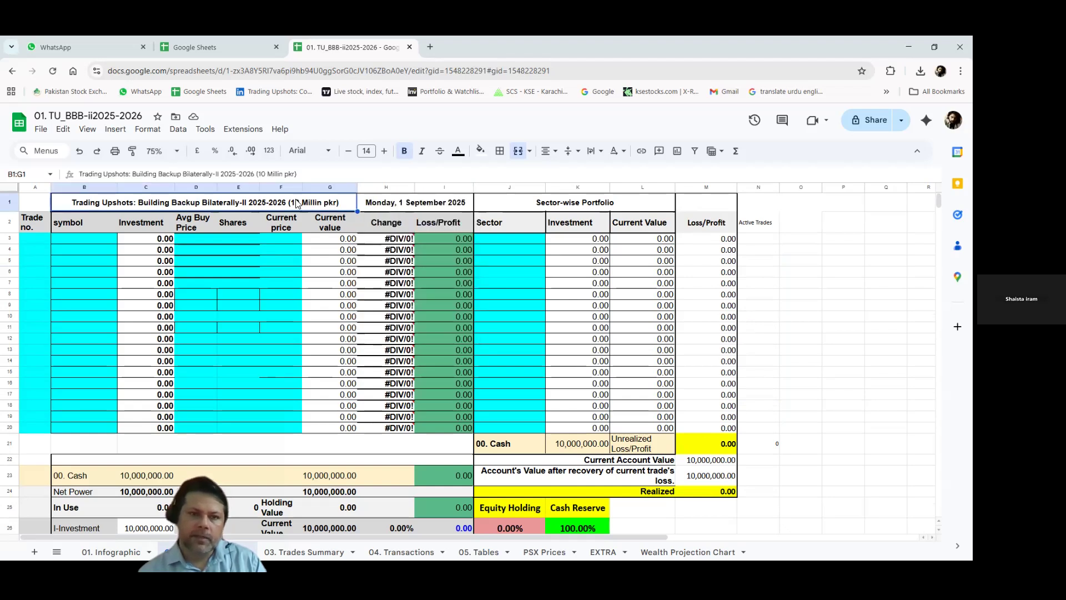
triple_click(345, 202)
key("BackSpace")
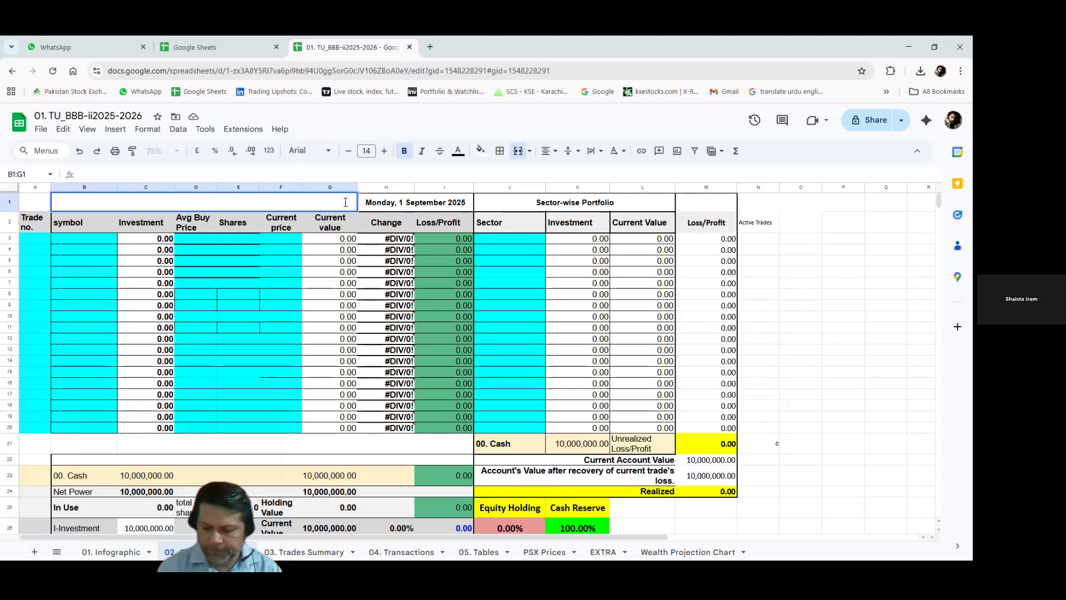
type("788")
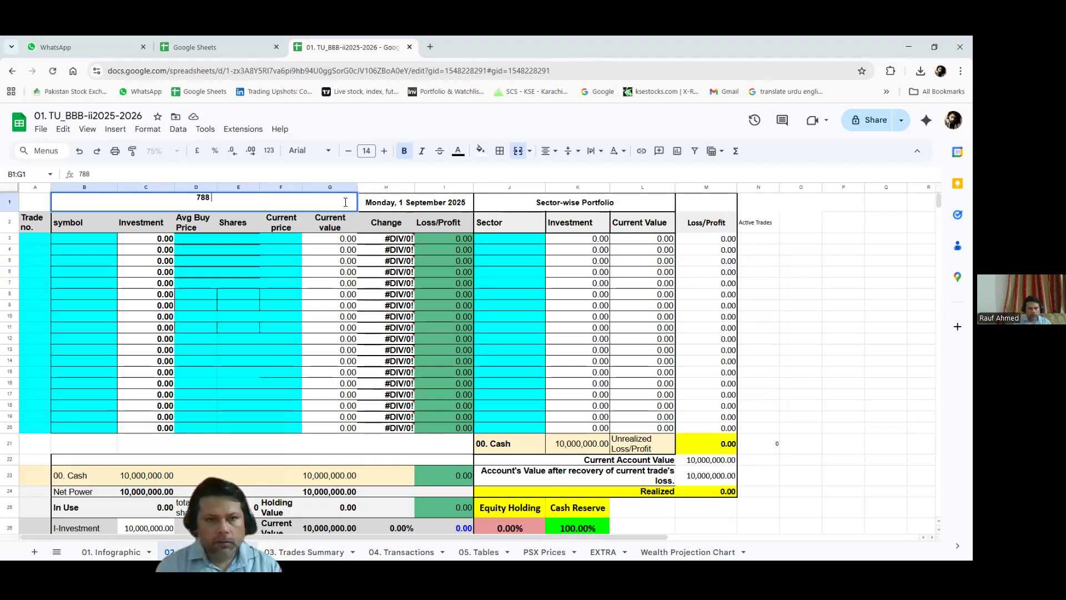
type(" acc")
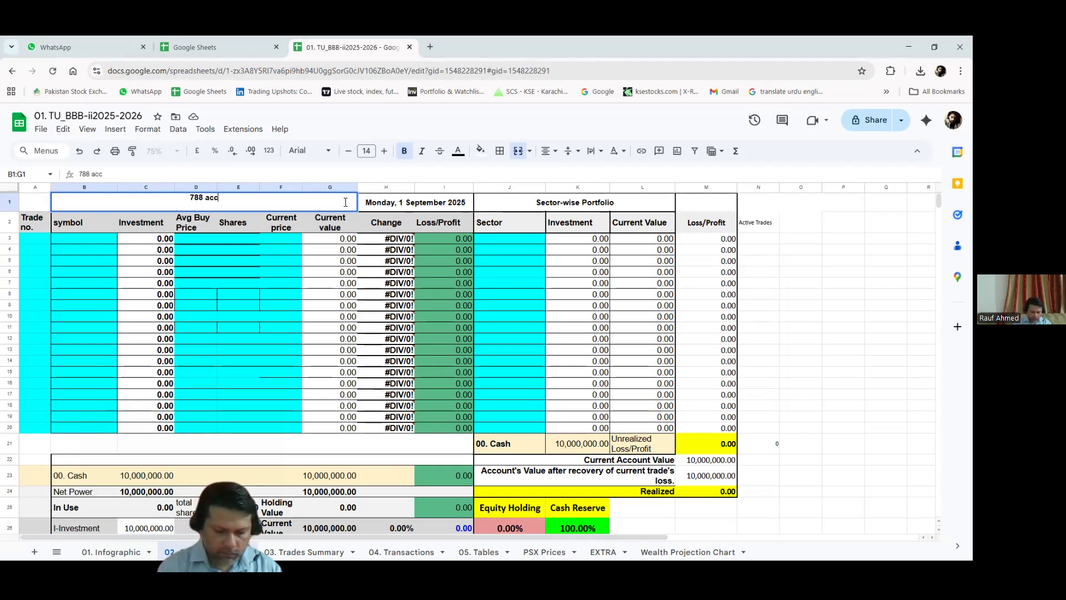
type("o")
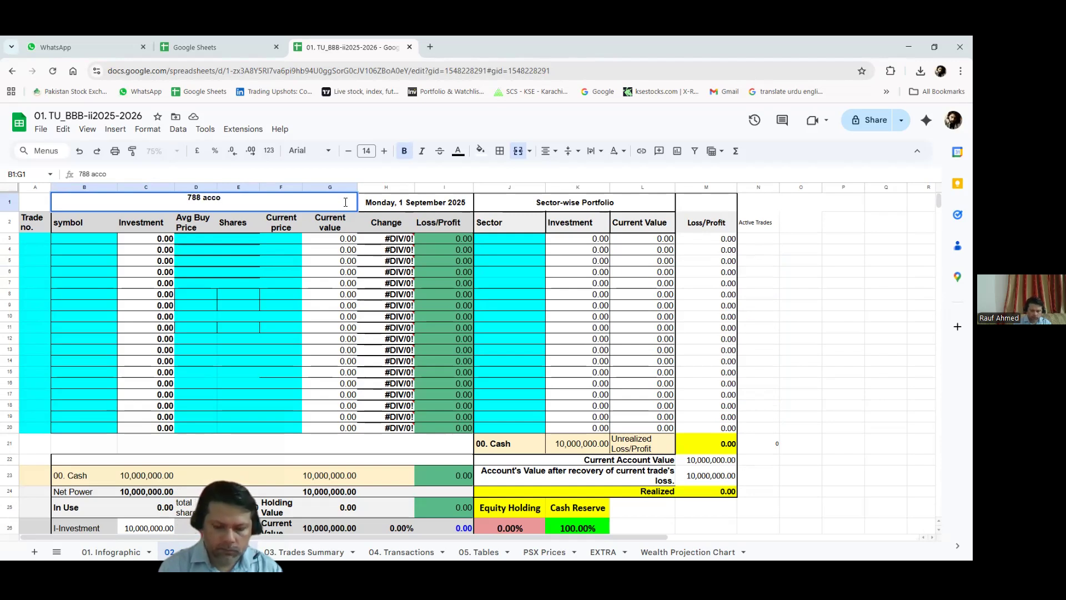
type("unt")
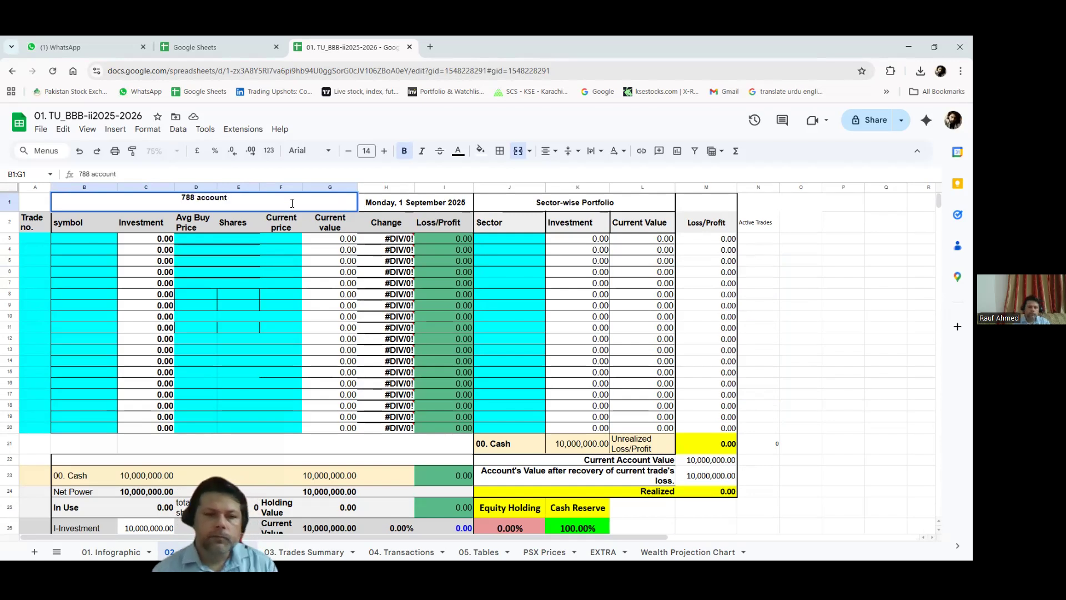
left_click(232, 294)
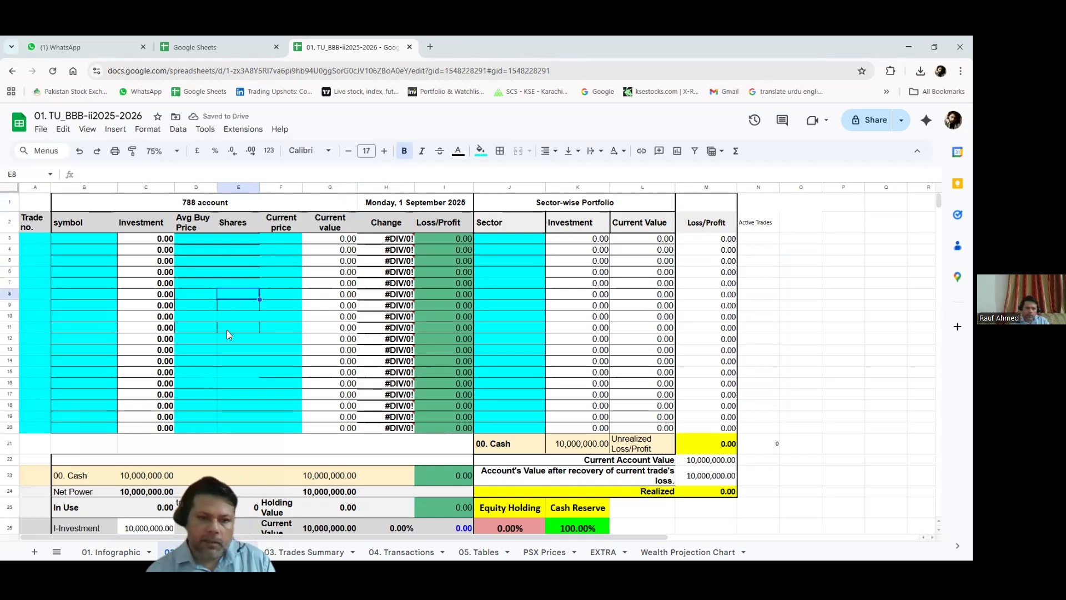
scroll(226, 335, "down", 5)
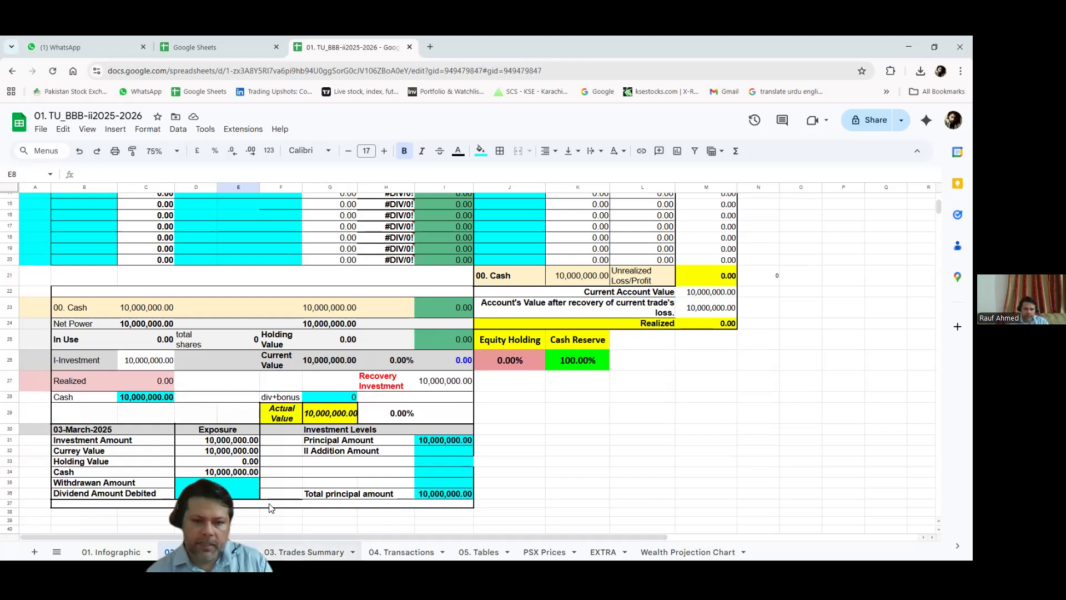
left_click(300, 551)
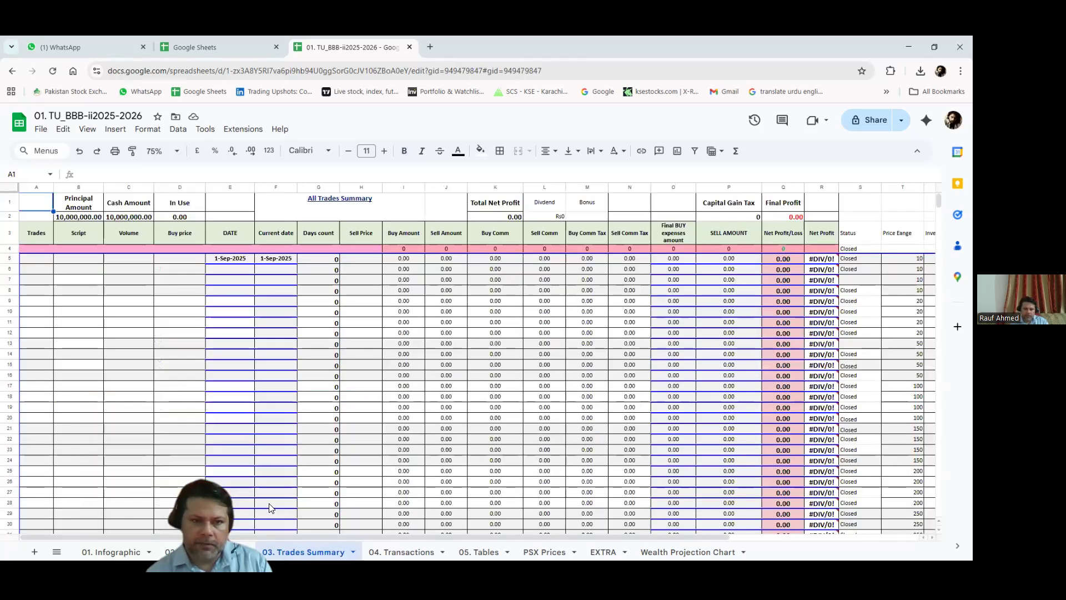
Check Principal Amount in Trades Summary B2, then clear the Principal Amount in I31 on sheet 02
left_click(86, 219)
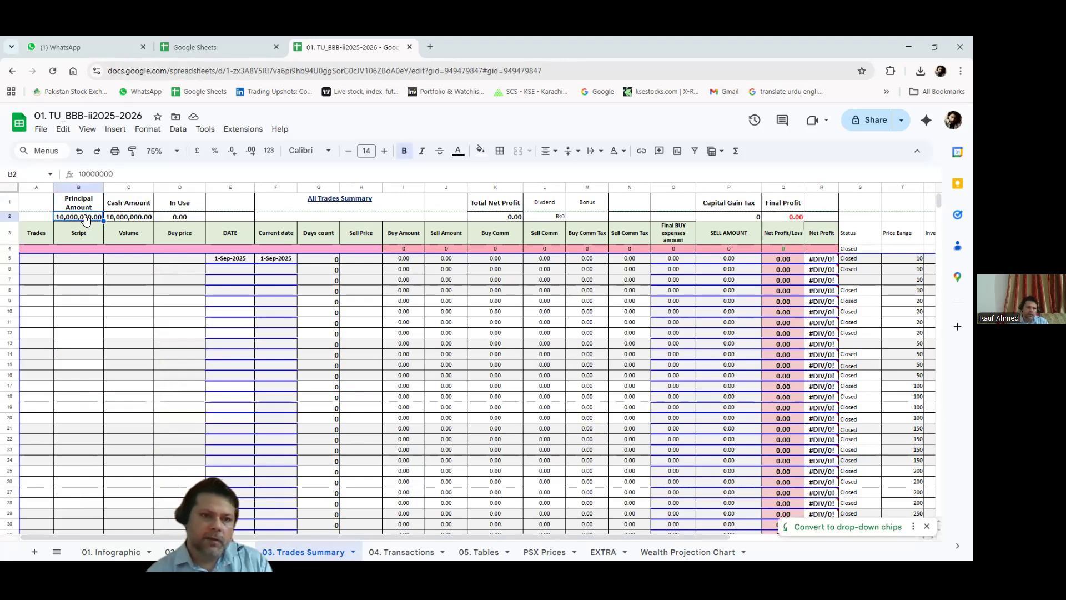
left_click(219, 552)
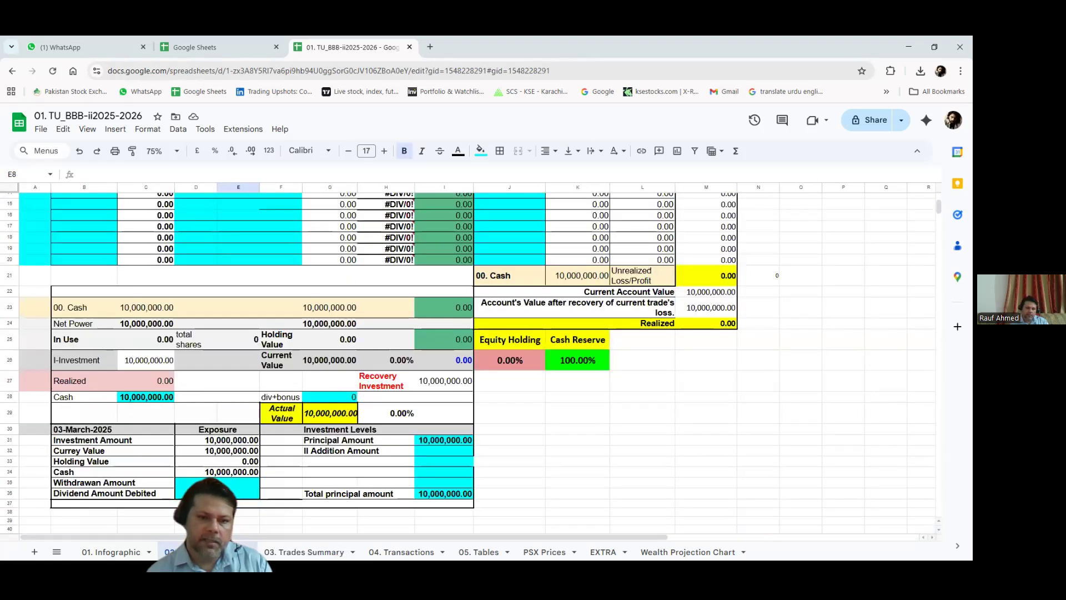
left_click(435, 441)
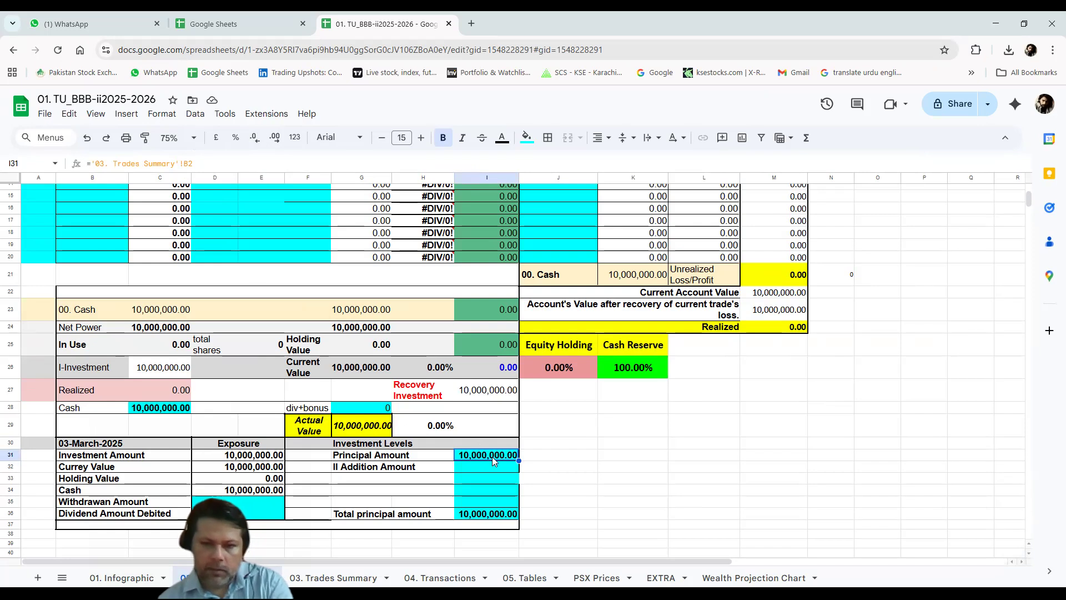
key("Delete")
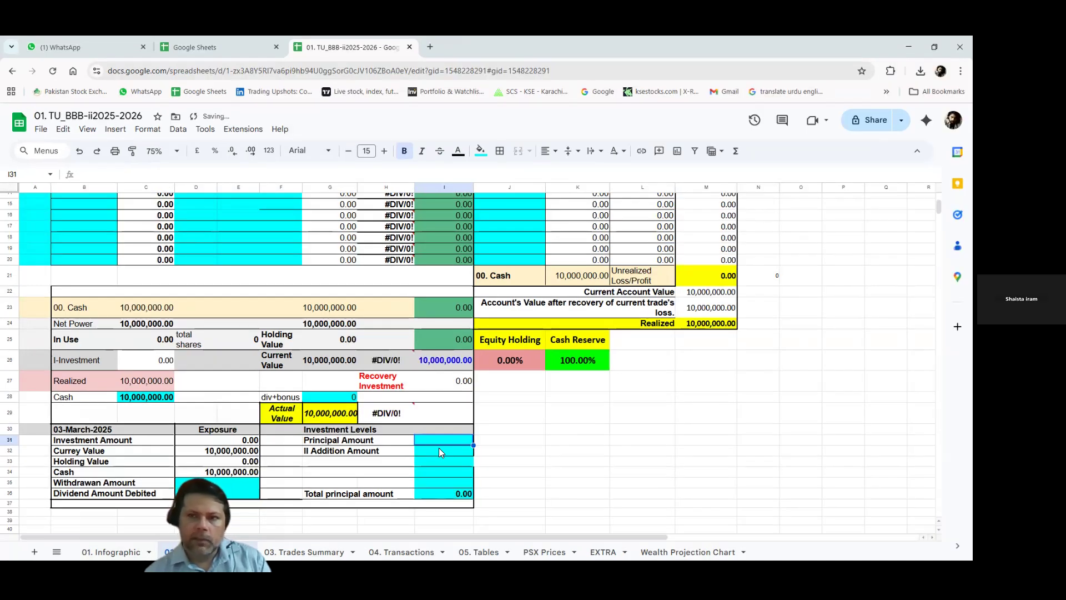
left_click(446, 459)
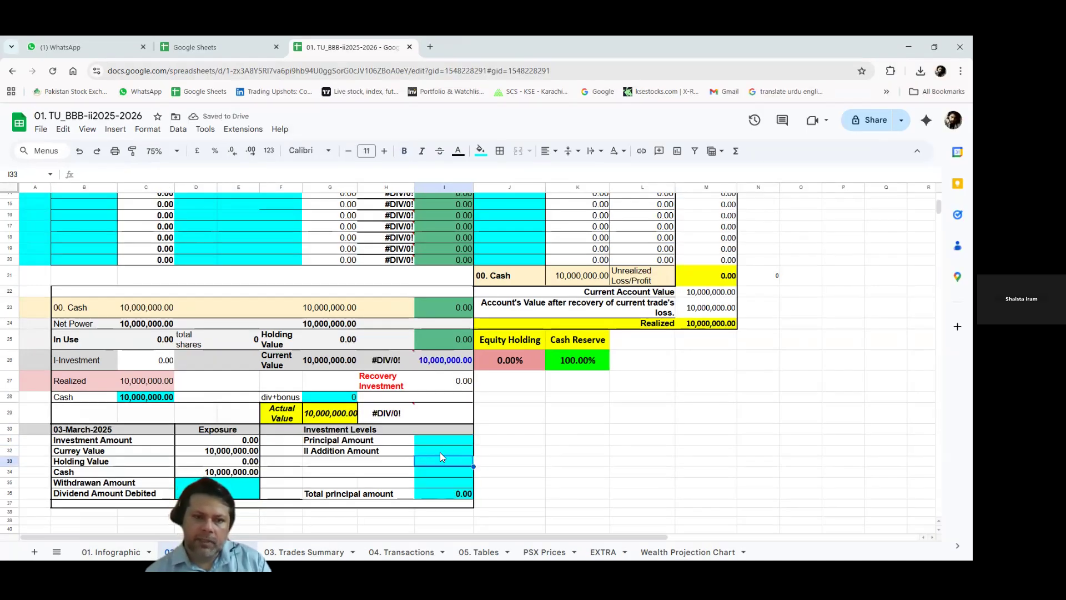
left_click(433, 441)
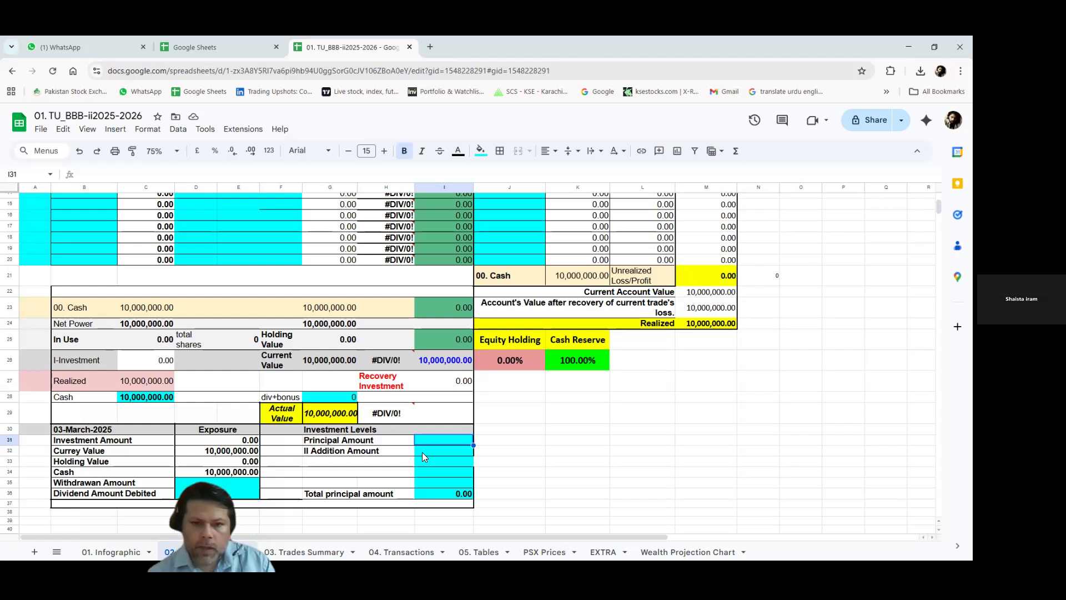
Enter 915,654.79 as the Principal Amount in I31
double_click(447, 440)
type("915")
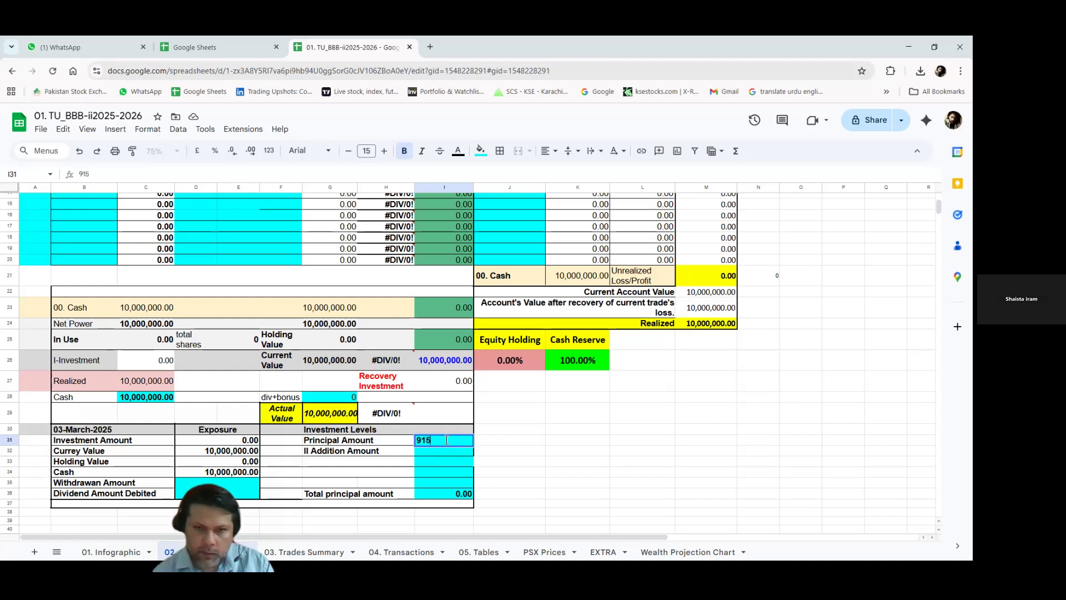
type("654")
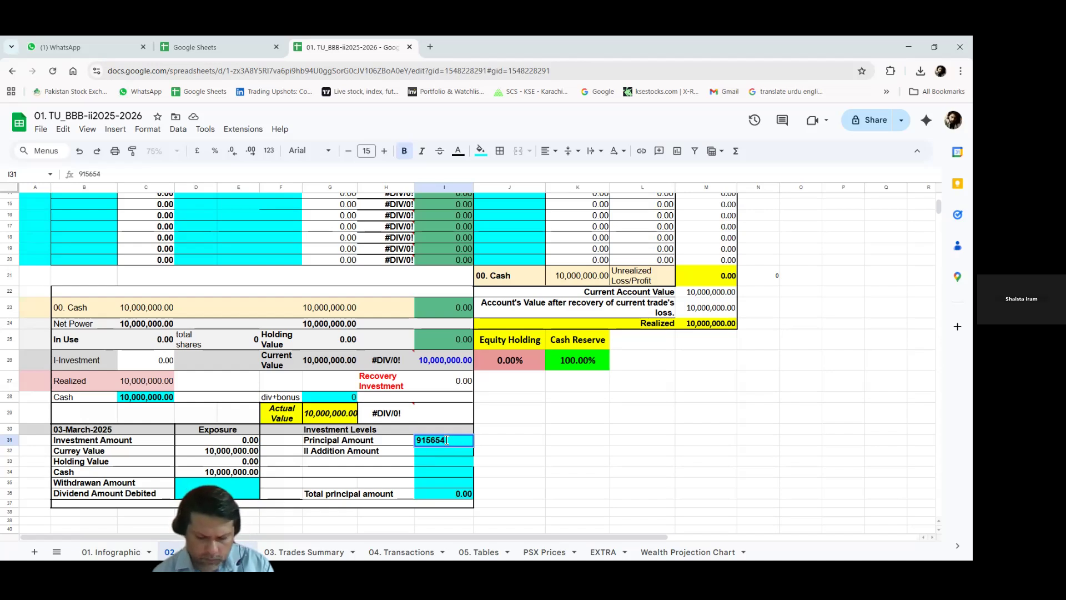
type(".79")
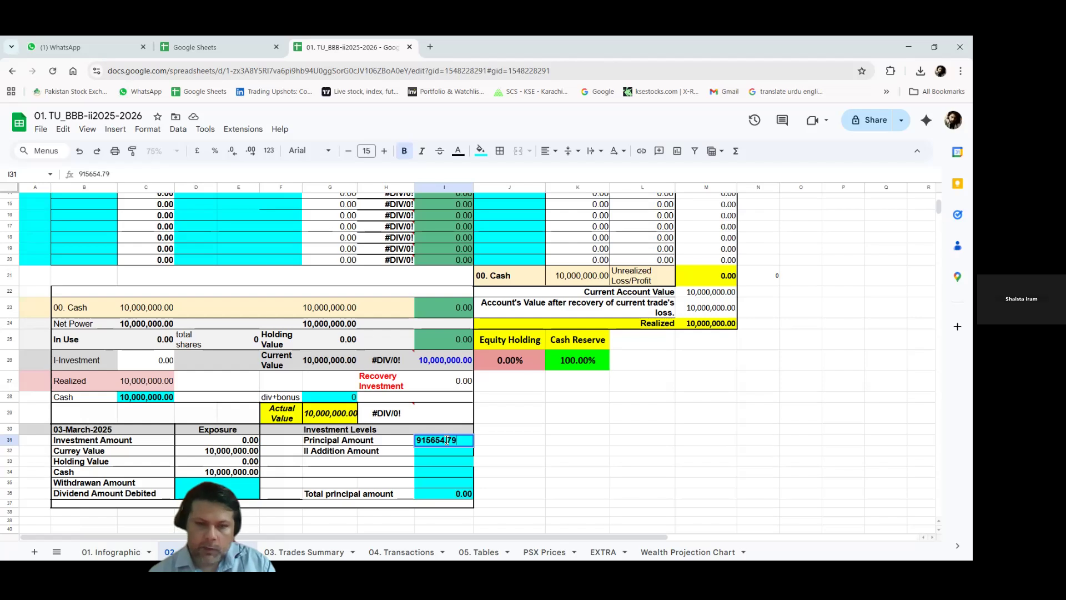
left_click(144, 399)
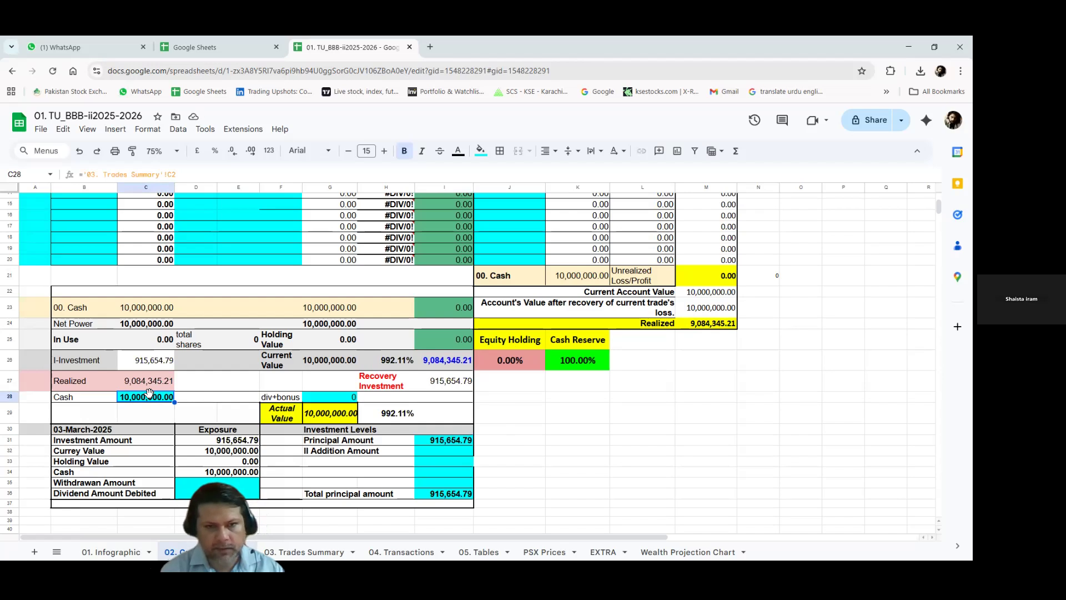
Replace the 10,000,000.00 Cash in C28 with 225,047.29
key("Delete")
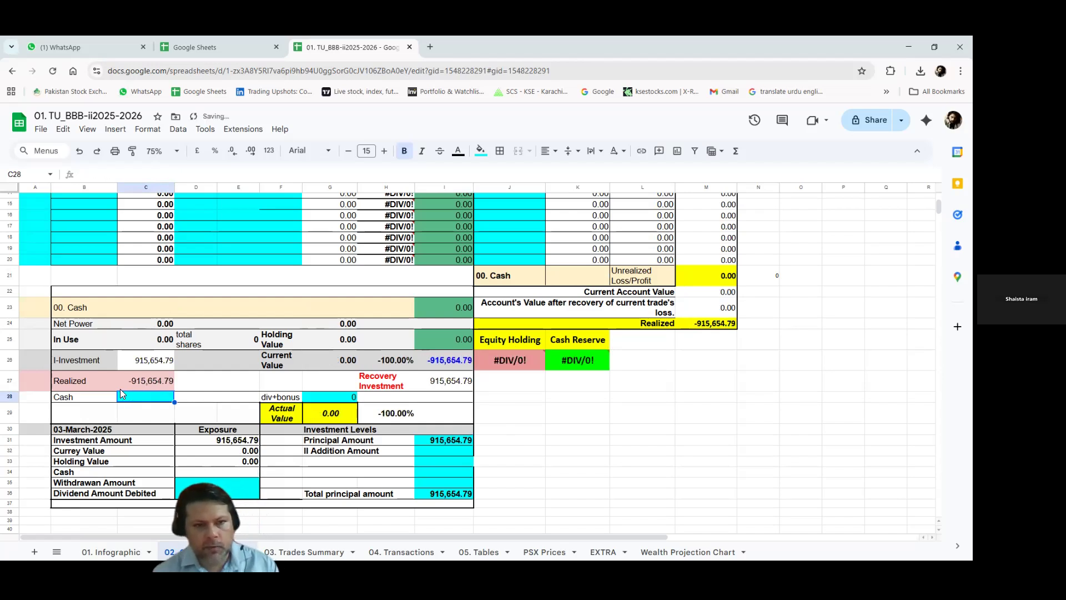
double_click(139, 395)
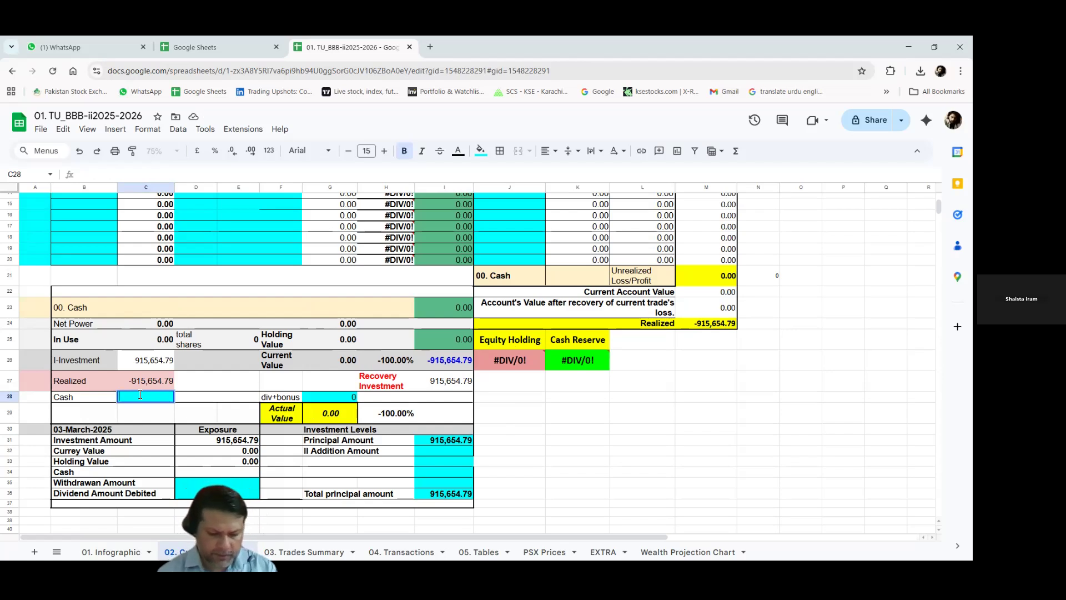
type("225047")
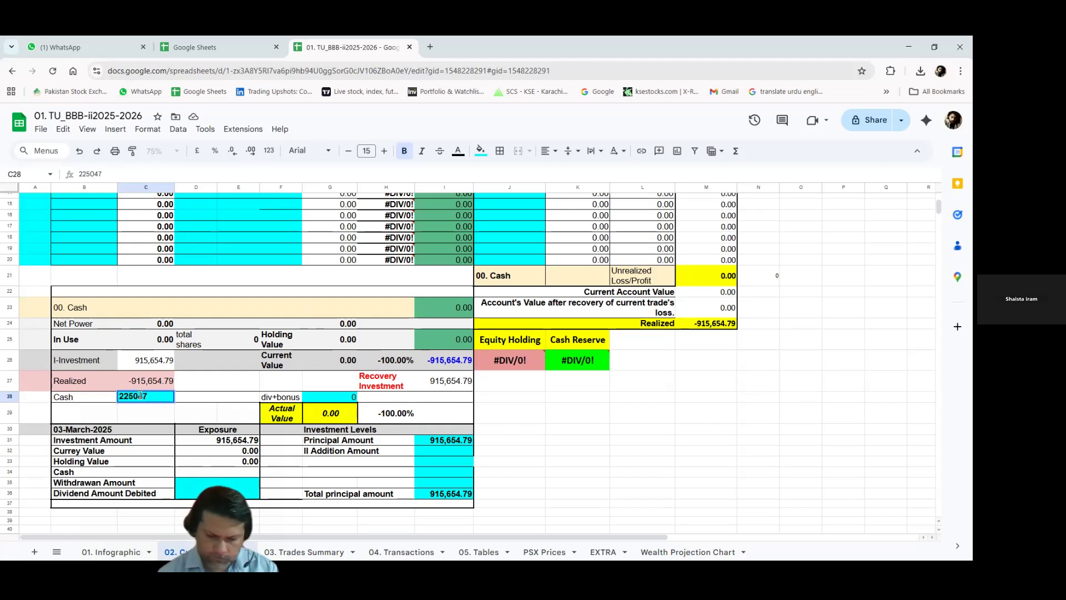
type(".29")
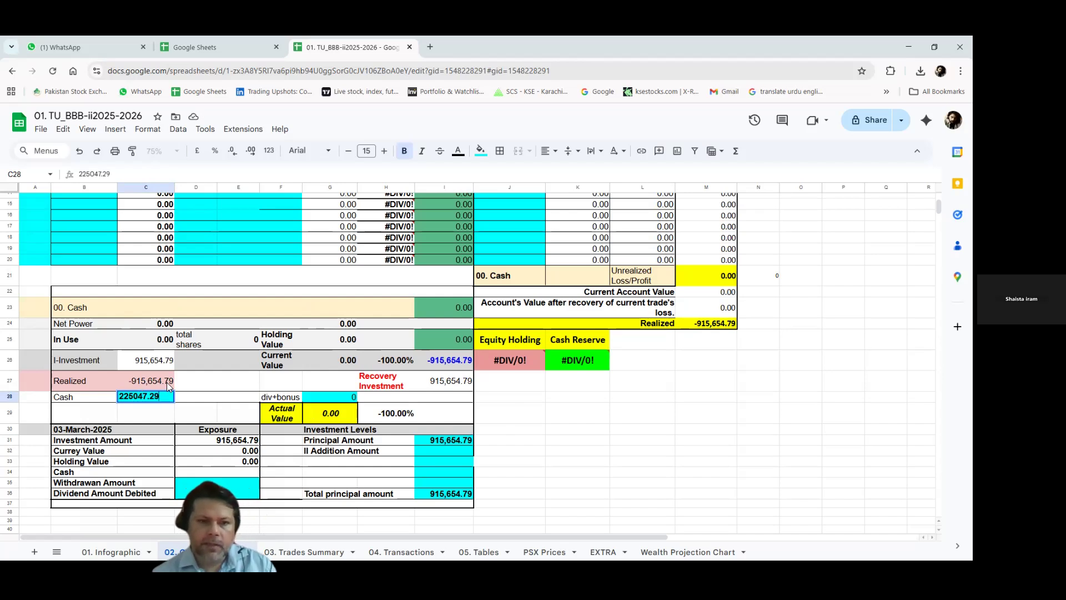
left_click(217, 380)
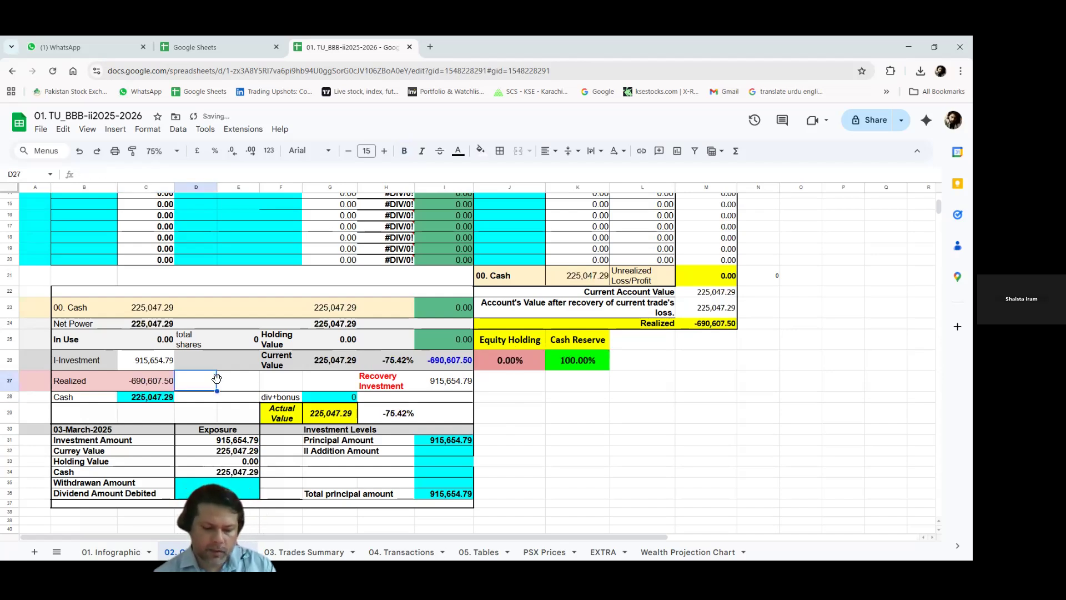
Try entering xyz as the first symbol in B3, then delete it again
scroll(218, 380, "up", 3)
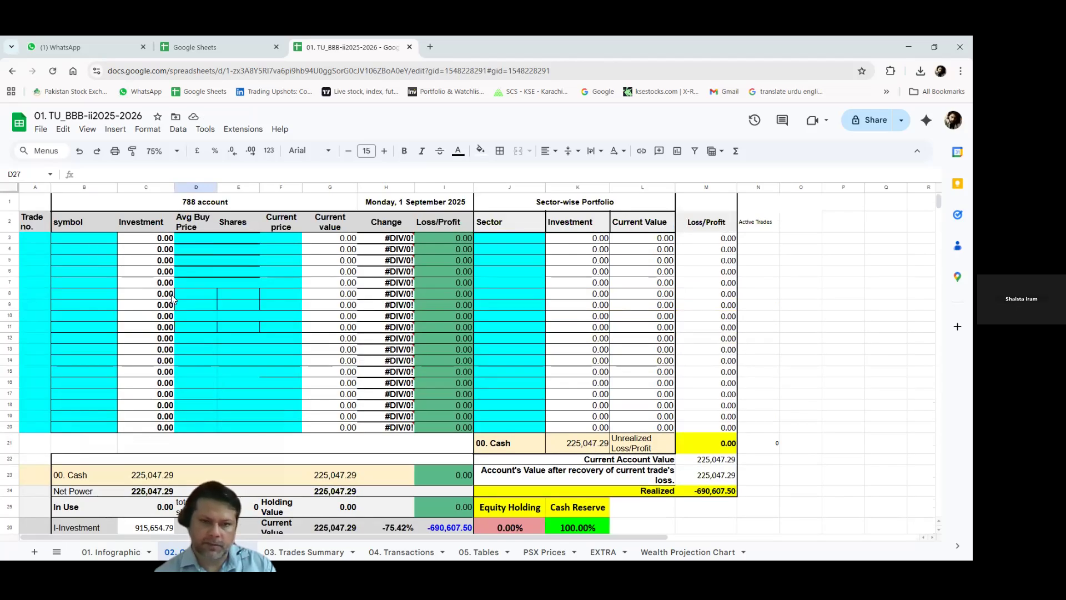
scroll(172, 301, "down", 2)
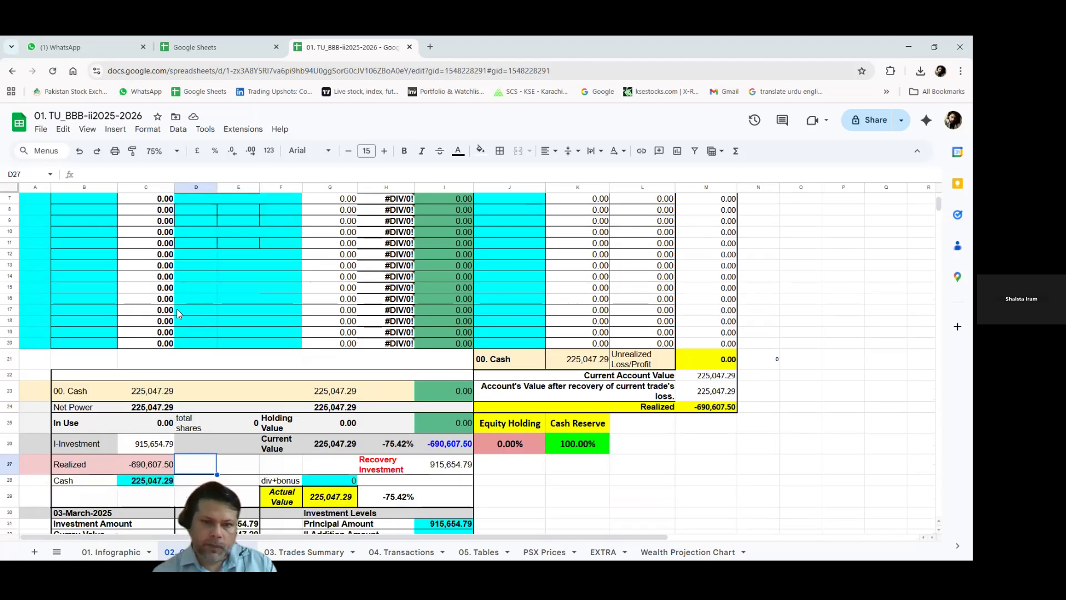
scroll(190, 333, "up", 1)
scroll(190, 335, "up", 1)
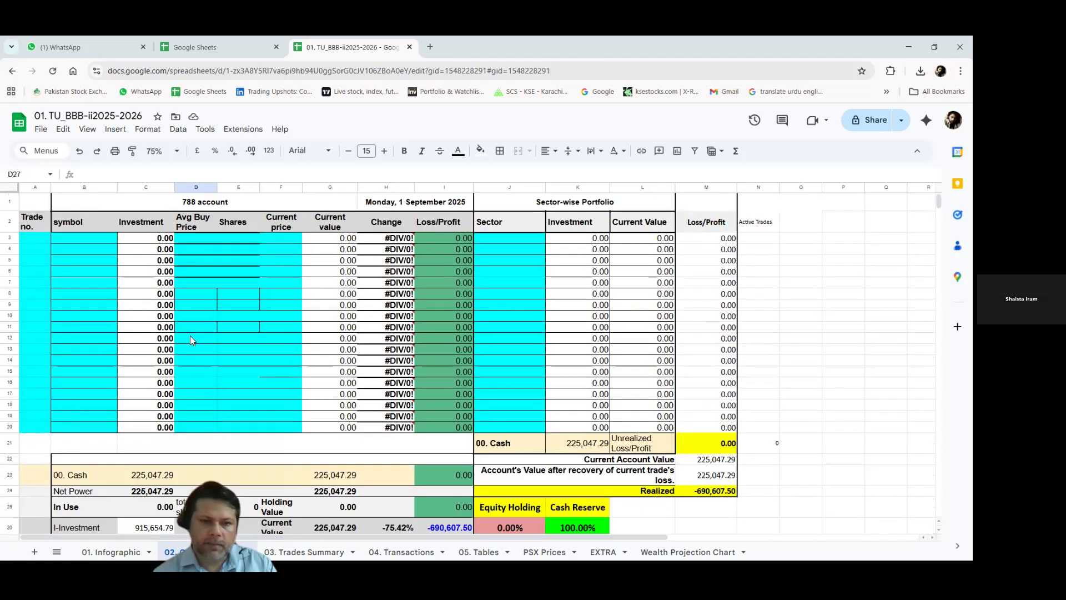
scroll(190, 336, "down", 2)
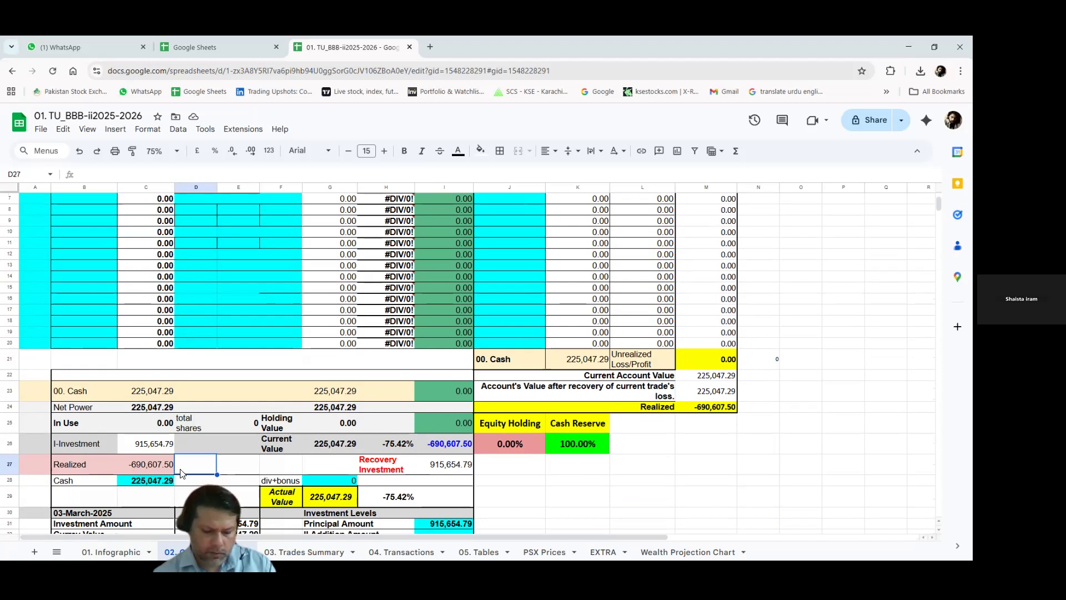
scroll(126, 379, "up", 2)
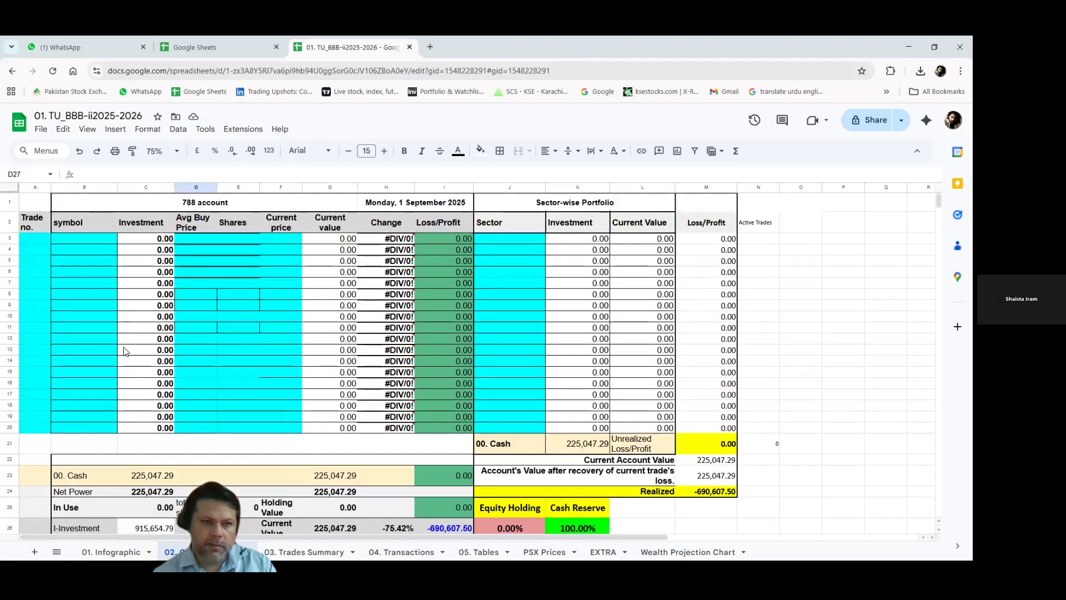
left_click(69, 238)
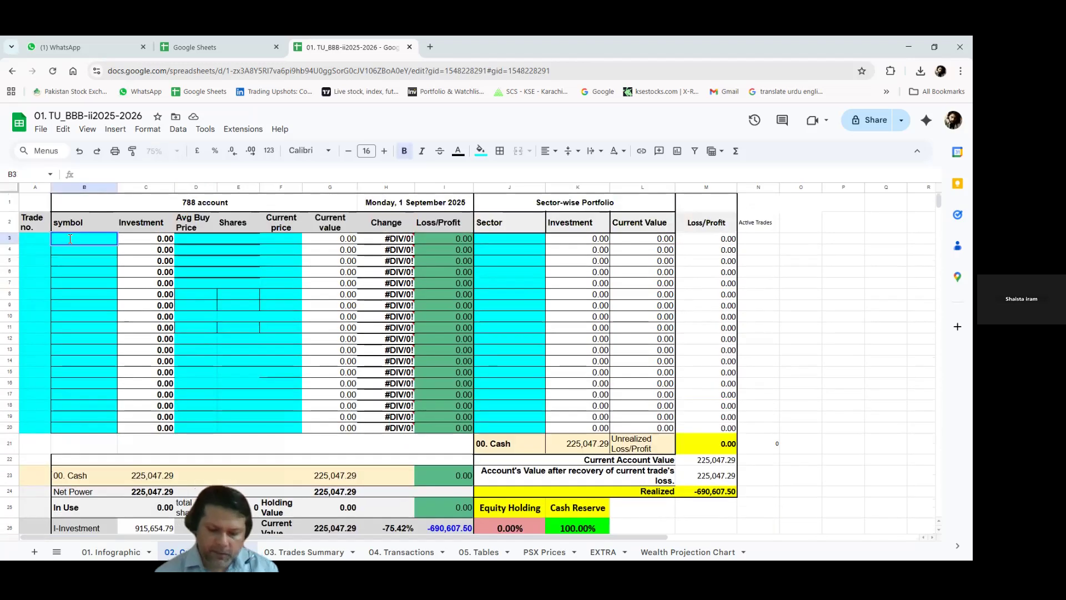
type("xyz")
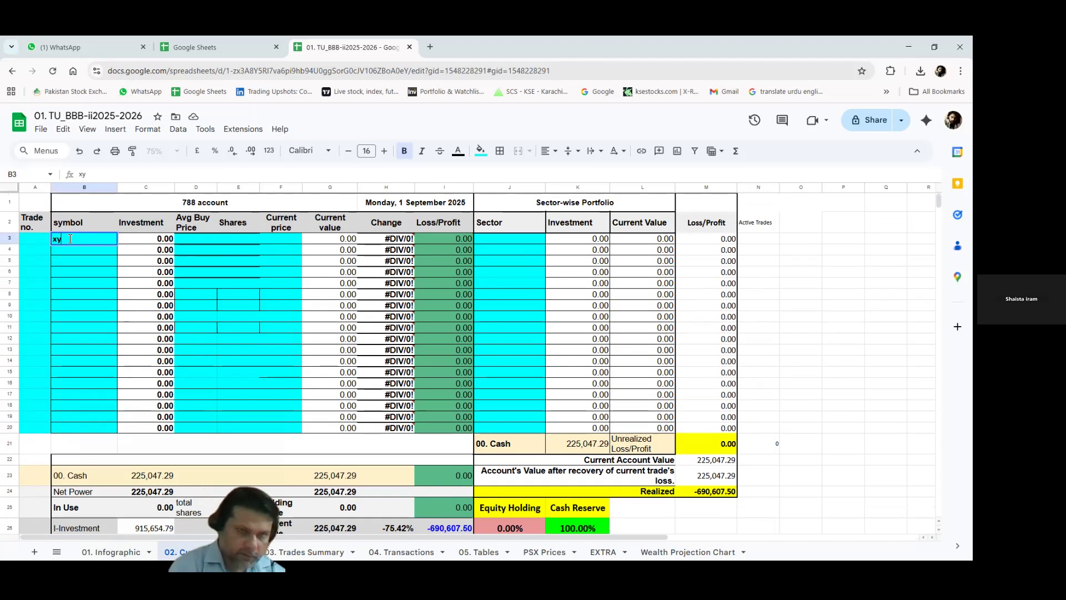
left_click(190, 236)
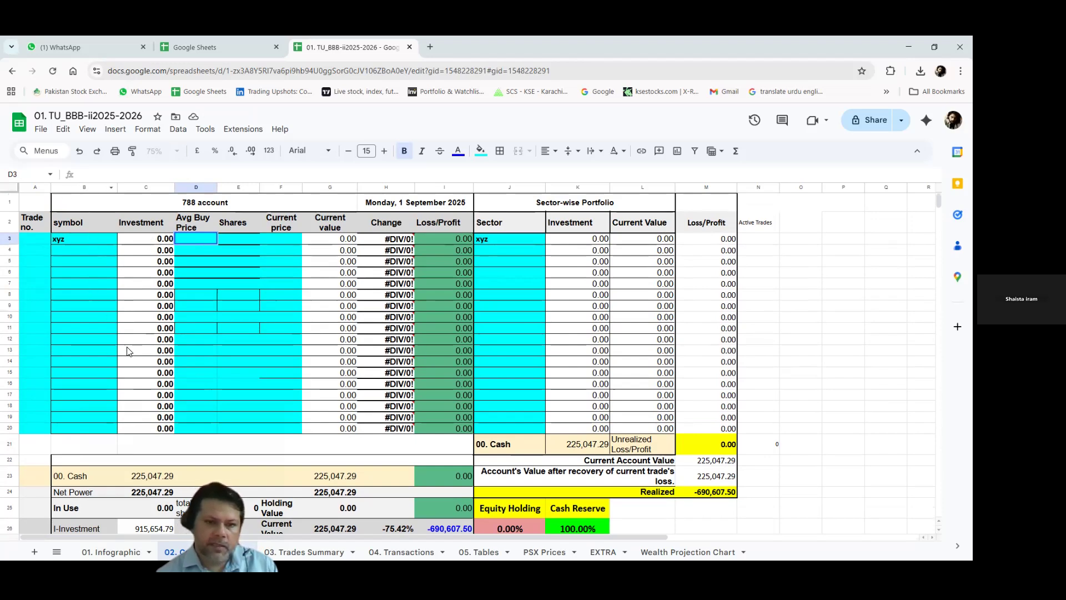
left_click(73, 239)
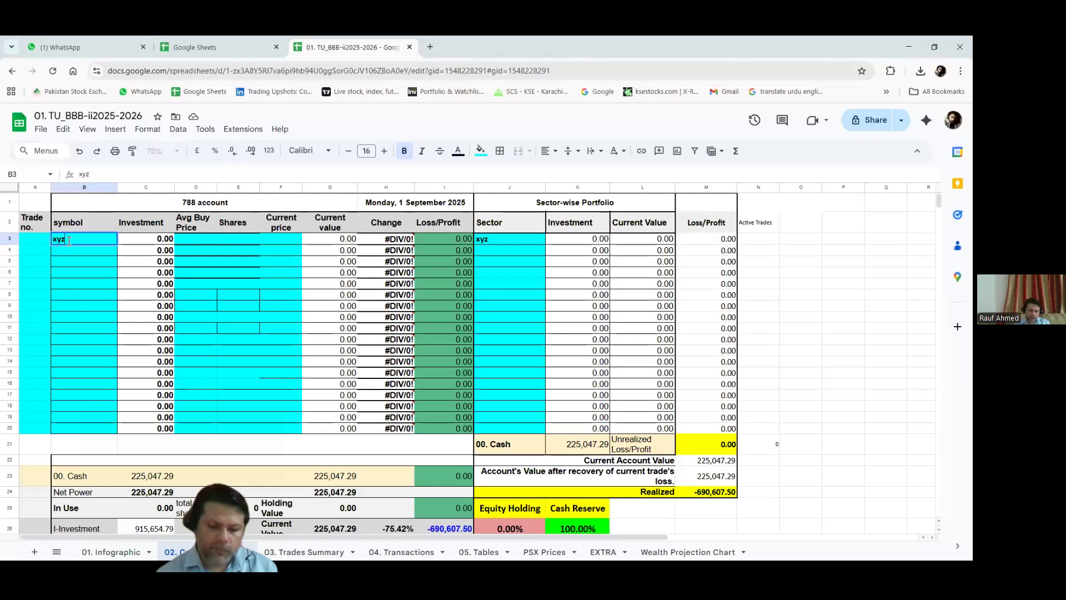
key("BackSpace")
key("BackSpace")
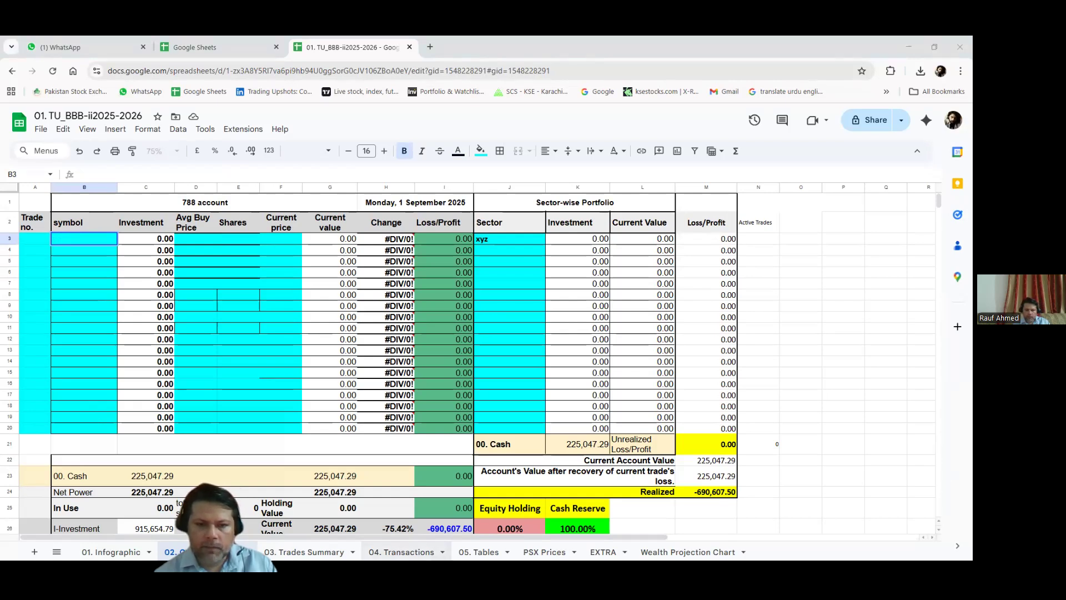
Move through 03. Trades Summary and 04. Transactions to the 05. Tables sheet
left_click(401, 552)
left_click(304, 551)
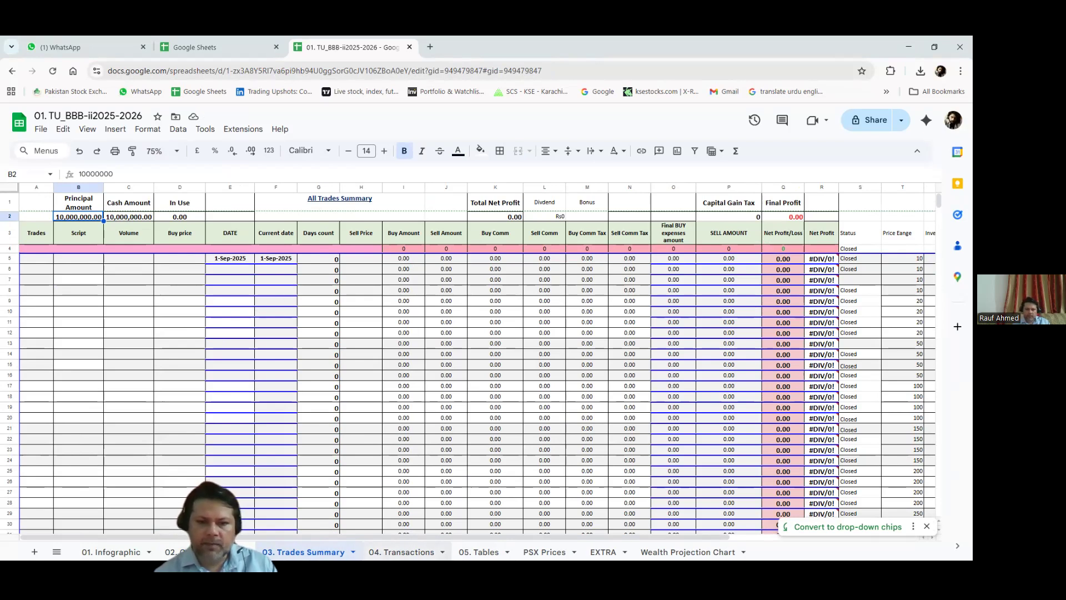
left_click(403, 552)
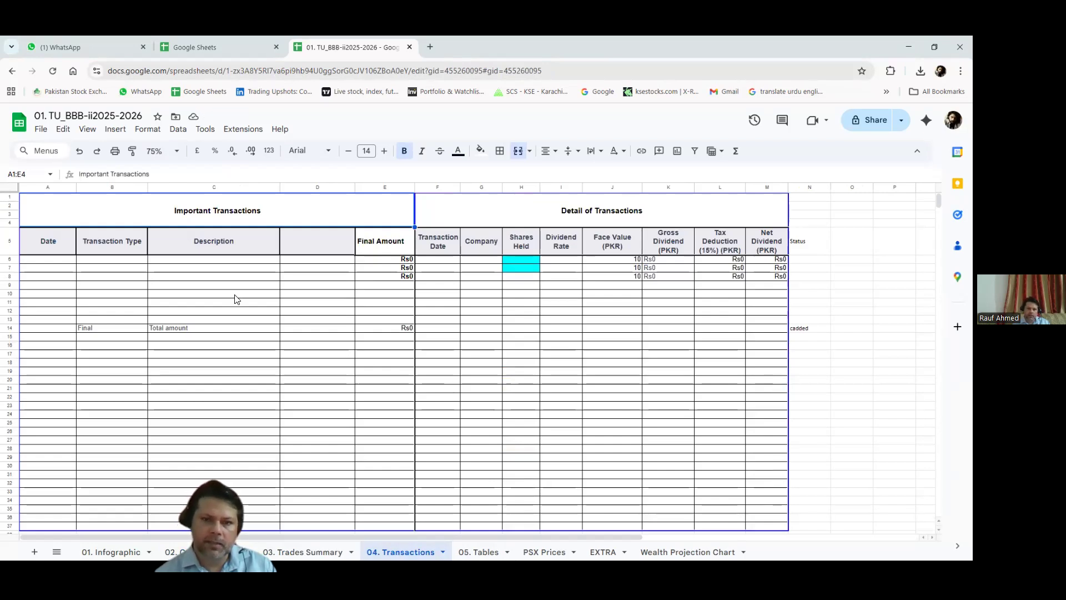
left_click(479, 552)
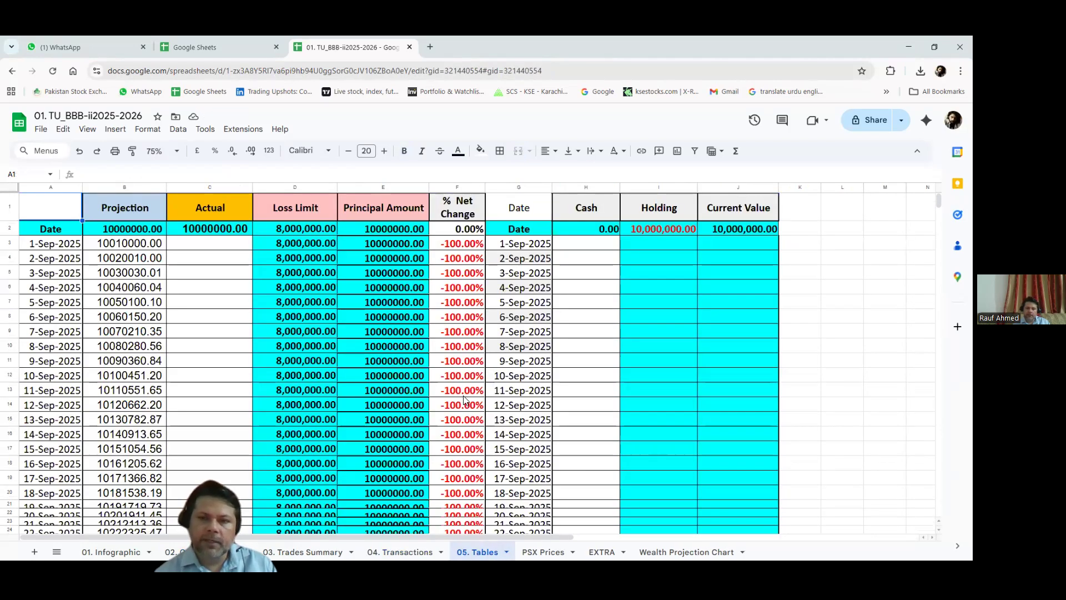
Replace the Date row's Current Value in J2 with 915654.79
left_click(730, 231)
key("Return")
key("BackSpace")
key("BackSpace")
key("BackSpace")
key("BackSpace")
key("BackSpace")
key("BackSpace")
key("BackSpace")
key("BackSpace")
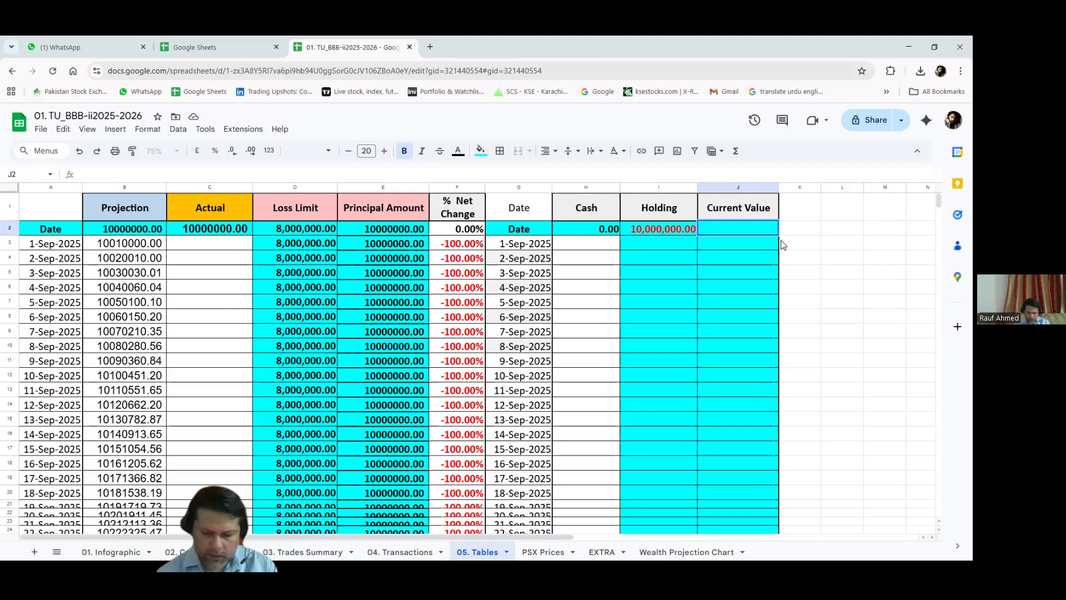
type("9")
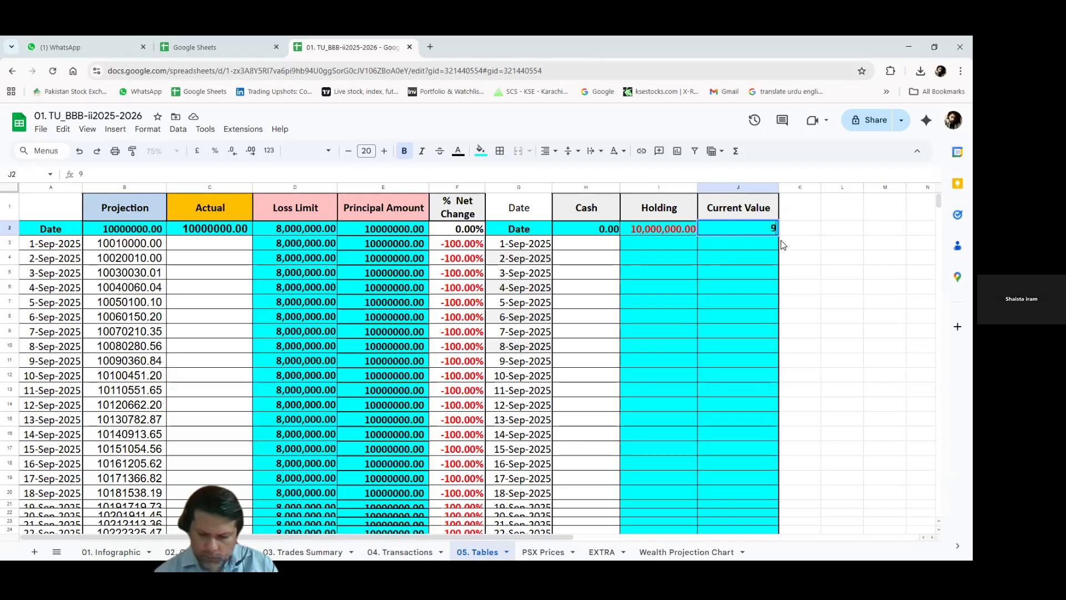
type("1565")
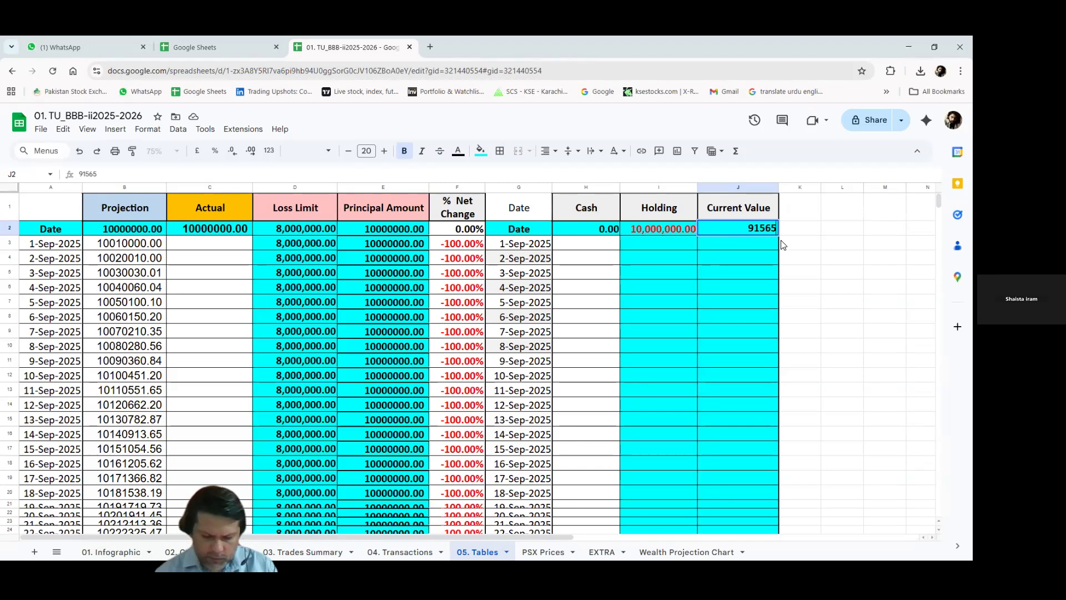
type("4.79")
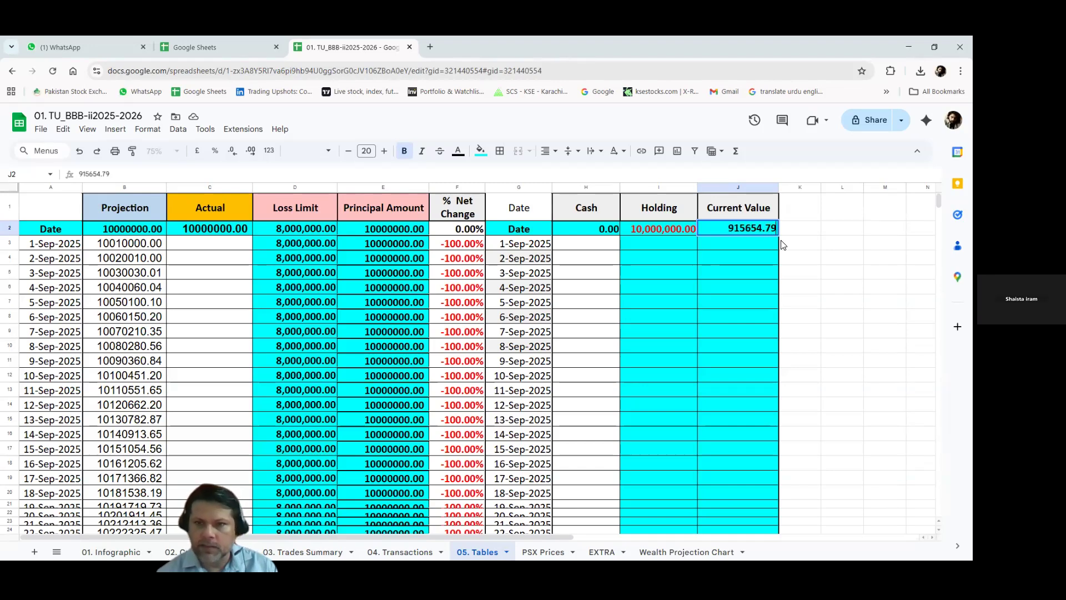
left_click(661, 259)
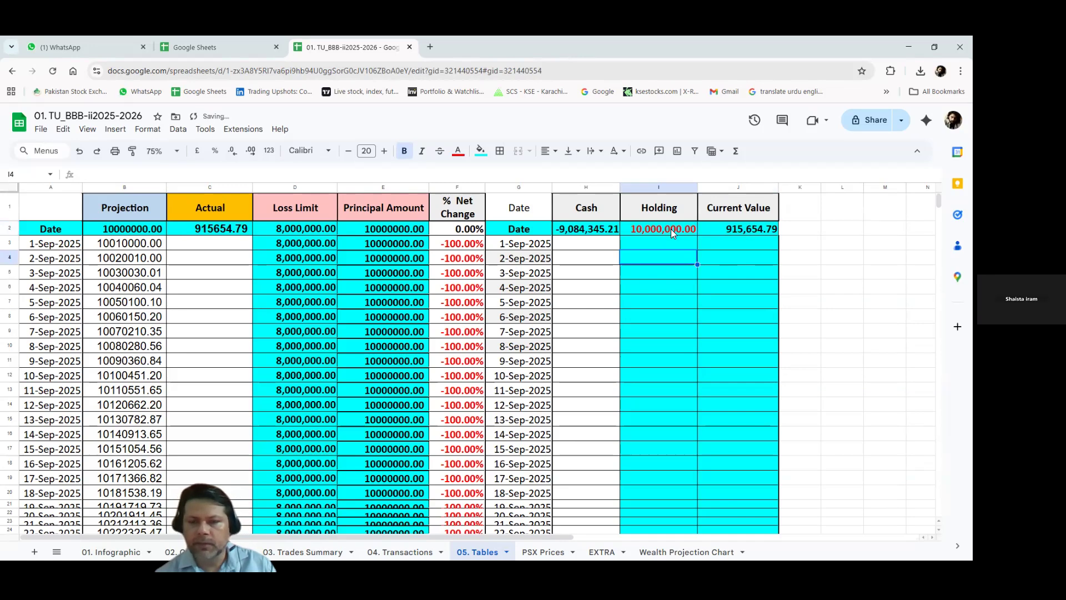
Set the Holding in I2 to 690607.50 so Cash recalculates to 225,047.29
double_click(671, 229)
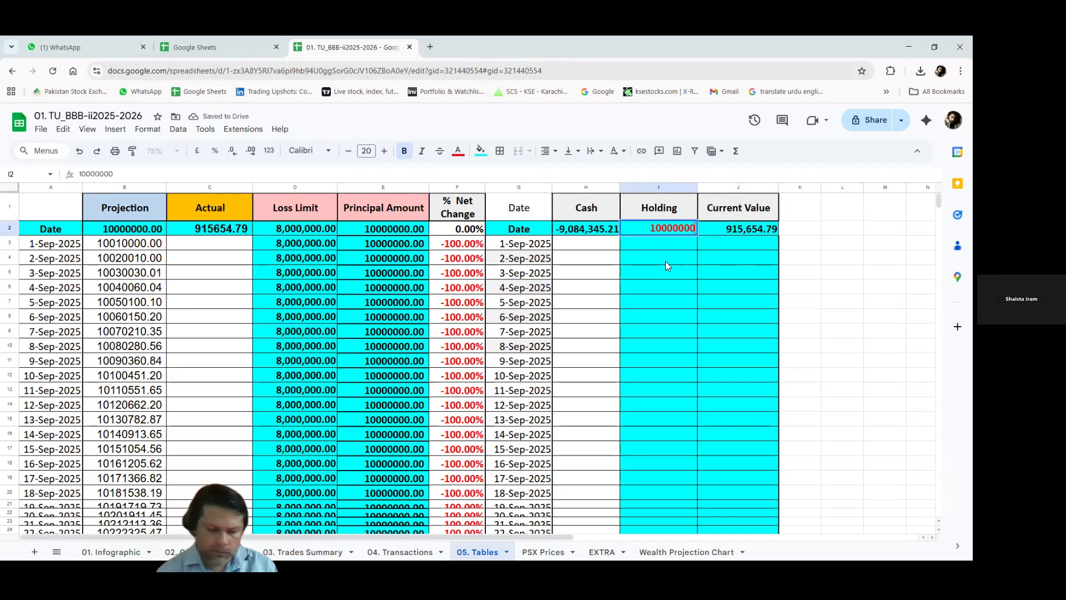
key("Delete")
type("690")
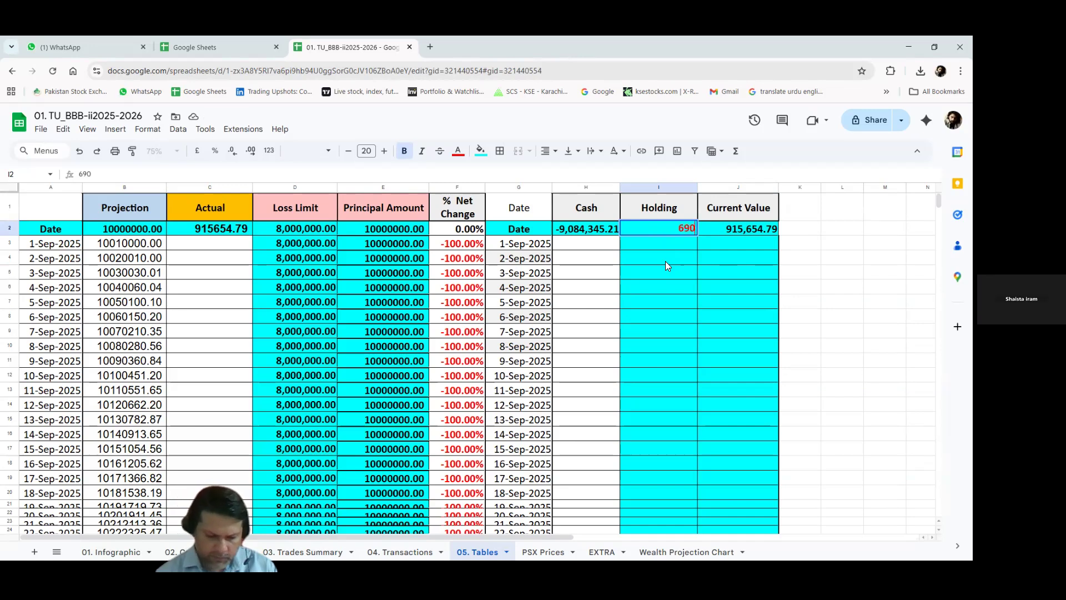
type("607.50")
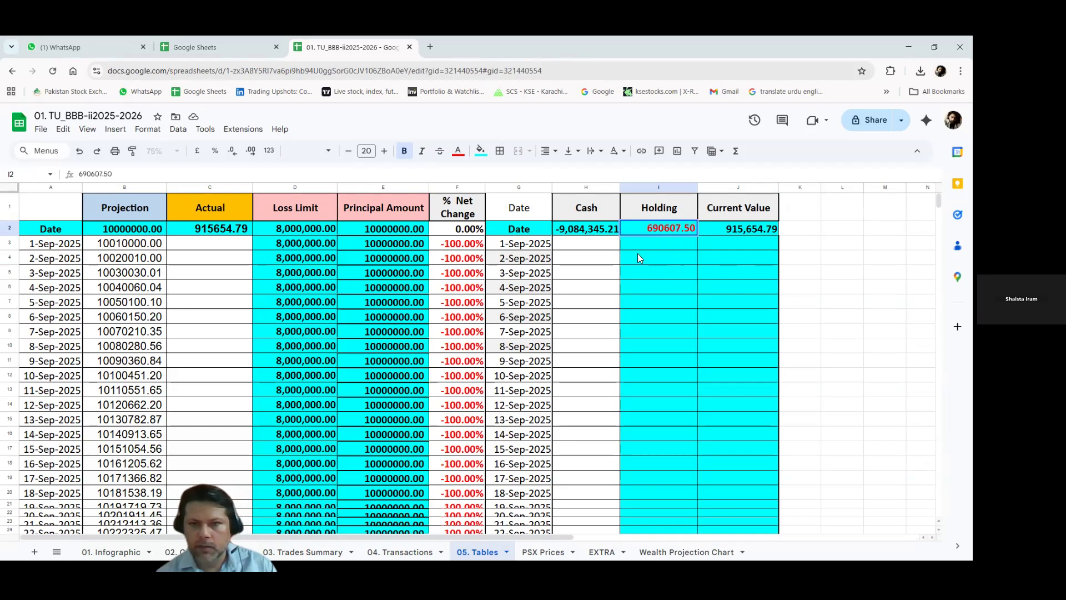
left_click(642, 254)
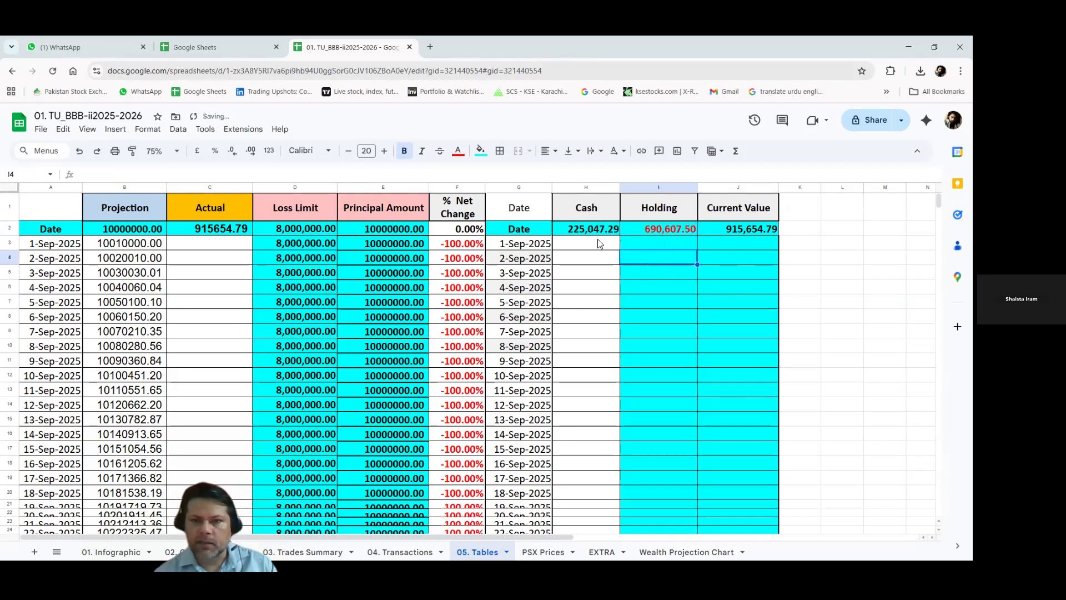
left_click(731, 246)
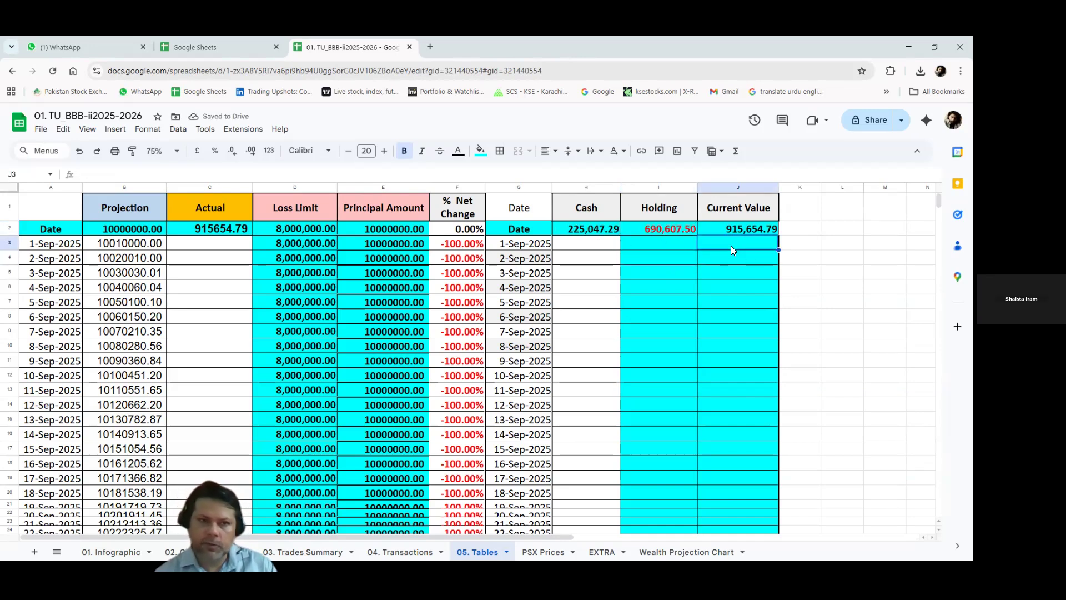
double_click(732, 245)
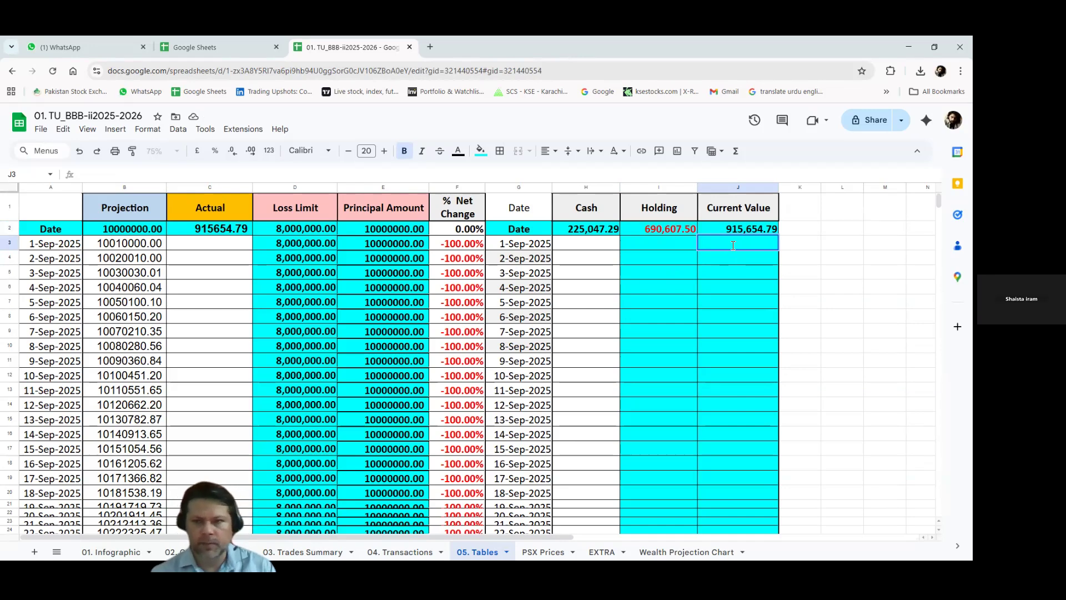
Type 925692.92 into J3 as the 1-Sep-2025 Current Value
type("925")
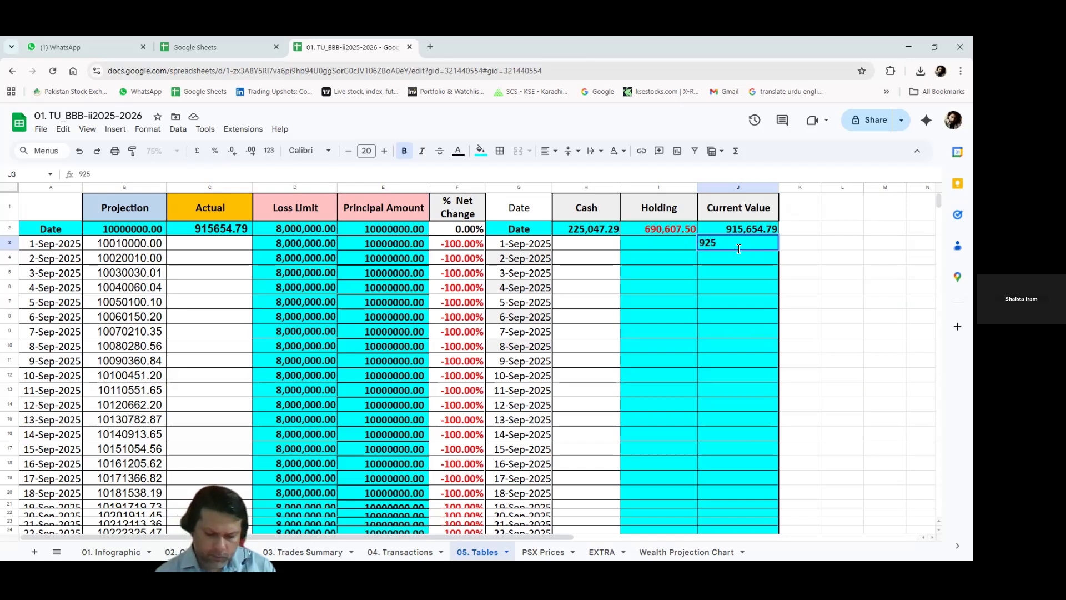
type("692")
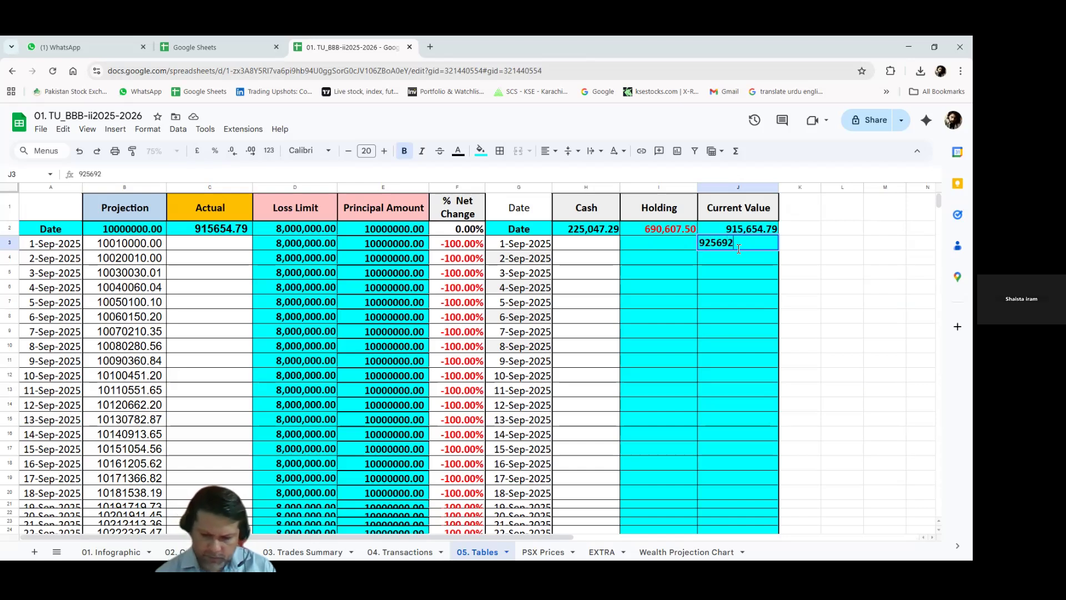
type(".92")
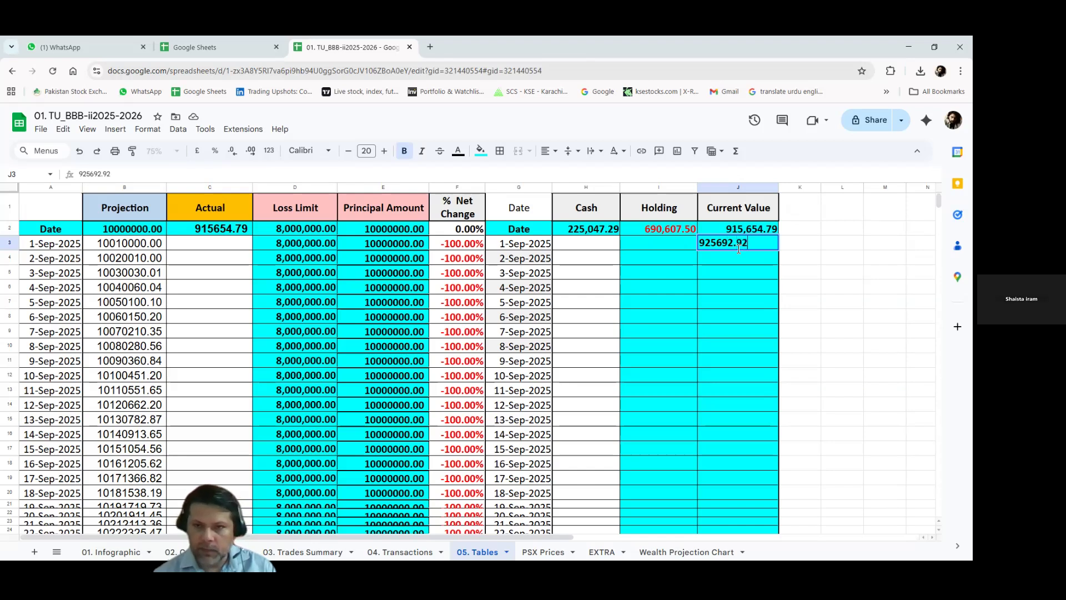
Commit the 1-Sep Current Value and enter 699825.00 as its Holding
left_click(662, 242)
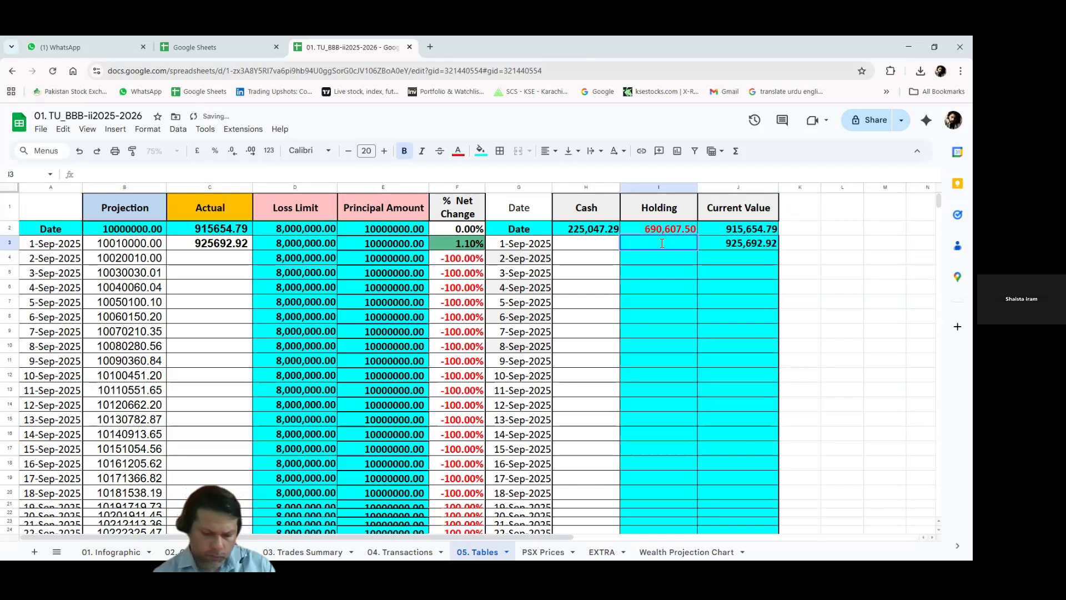
type("699")
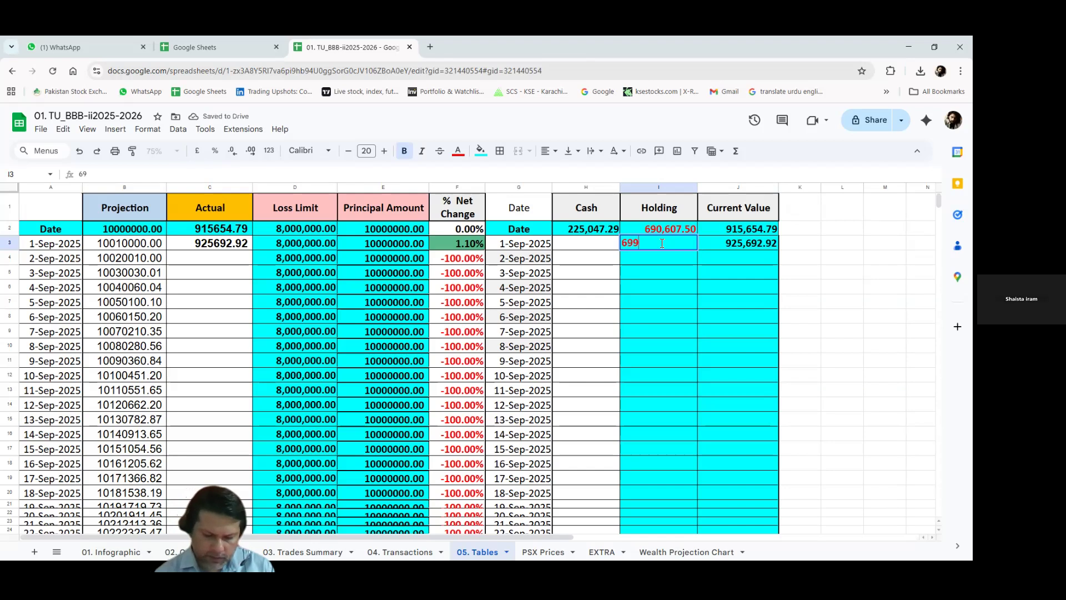
type("825.00")
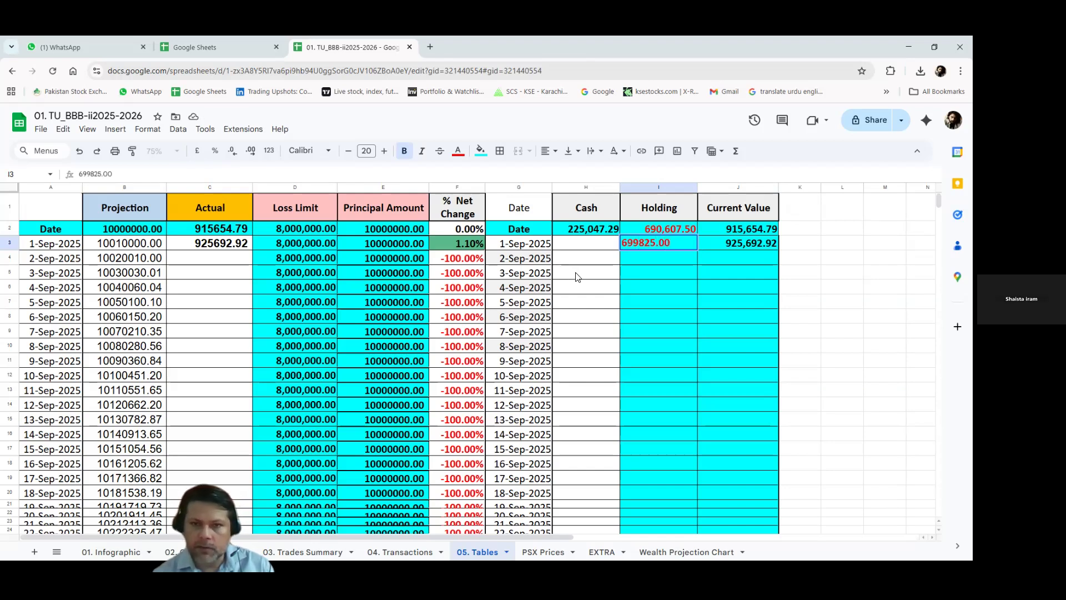
key("shift+Tab")
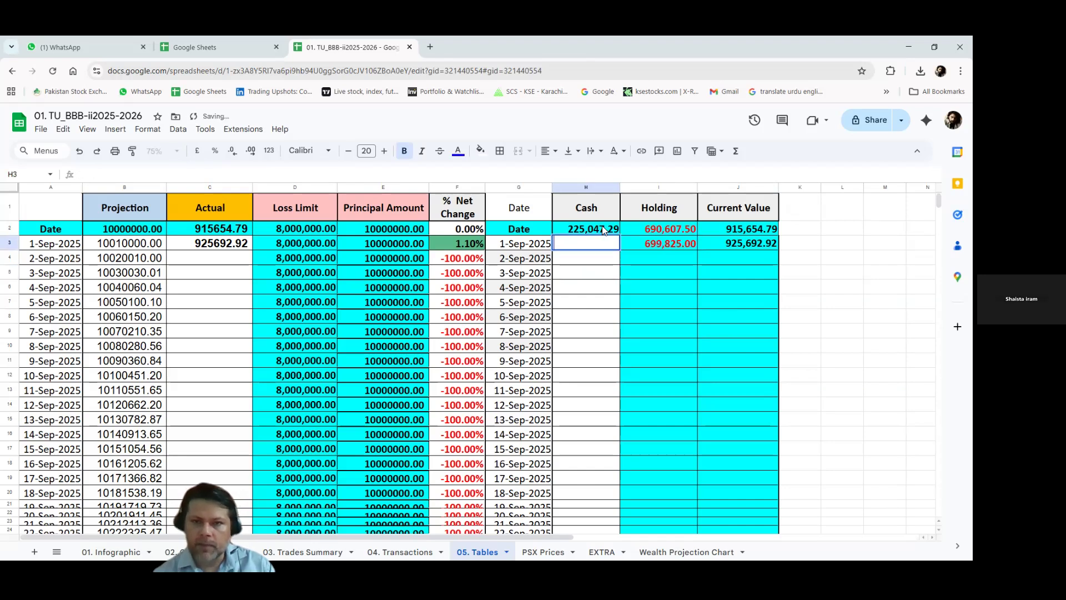
Give the 1-Sep Cash cell the formula =J3-I3, showing 225,867.92
left_click(602, 227)
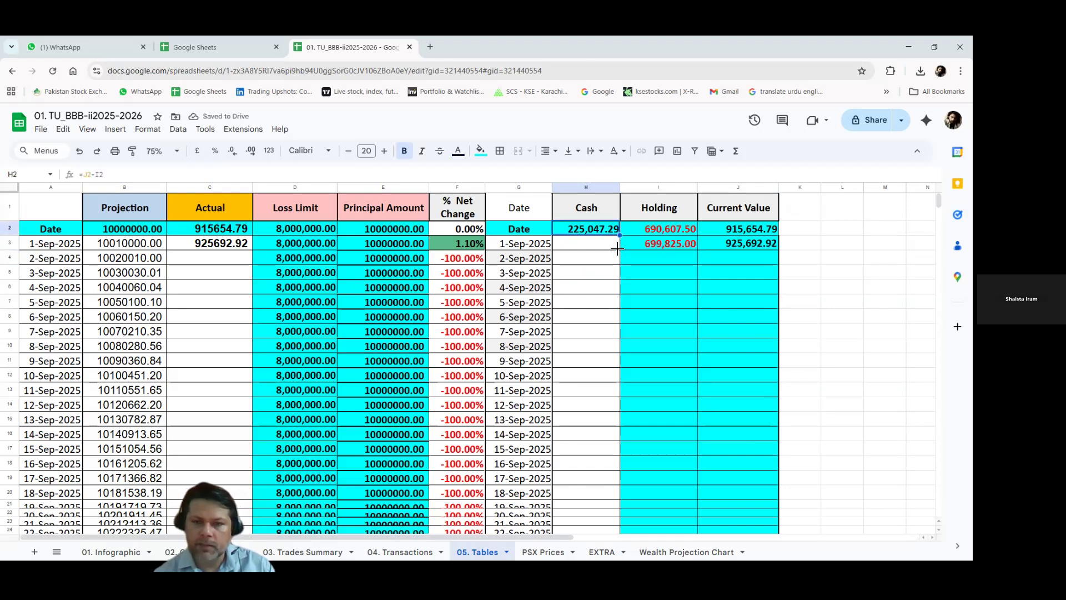
left_click_drag(618, 248, 614, 247)
left_click(607, 261)
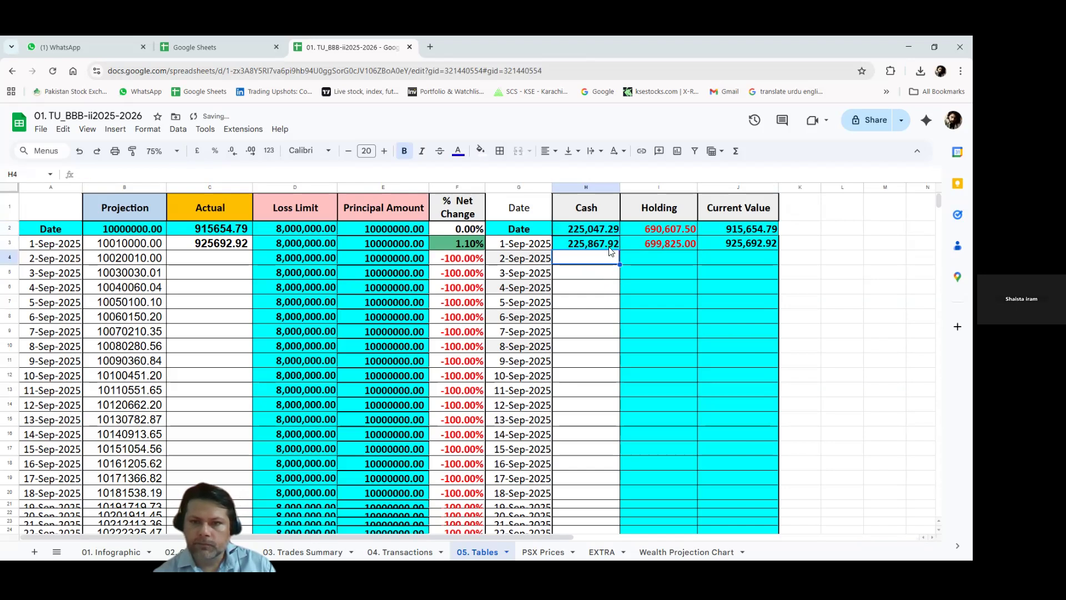
left_click(600, 244)
double_click(601, 245)
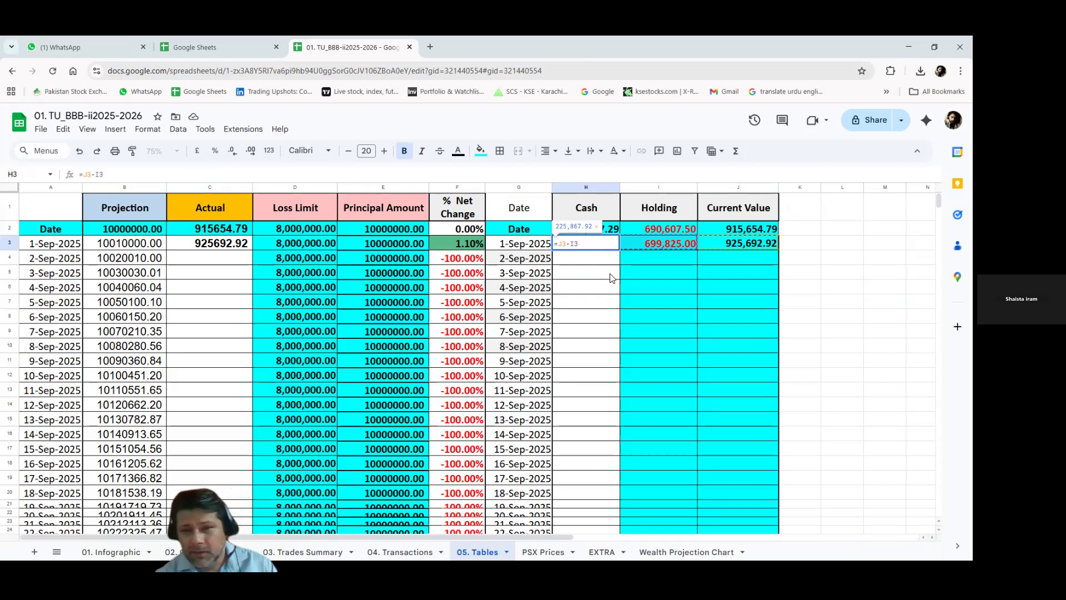
left_click(609, 277)
double_click(605, 244)
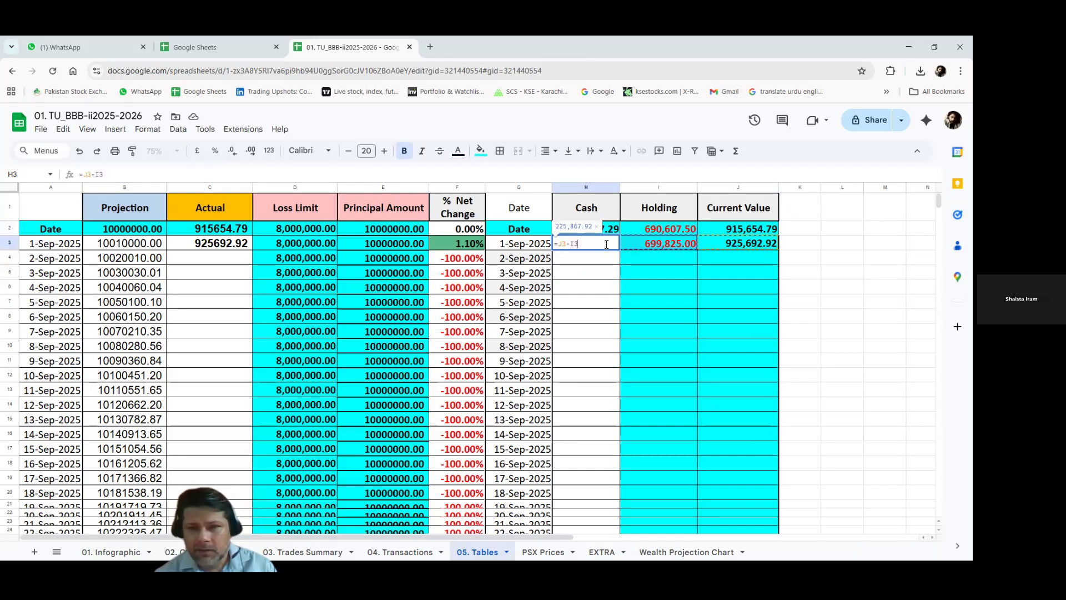
key("BackSpace")
key("BackSpace")
key("BackSpace")
key("BackSpace")
key("BackSpace")
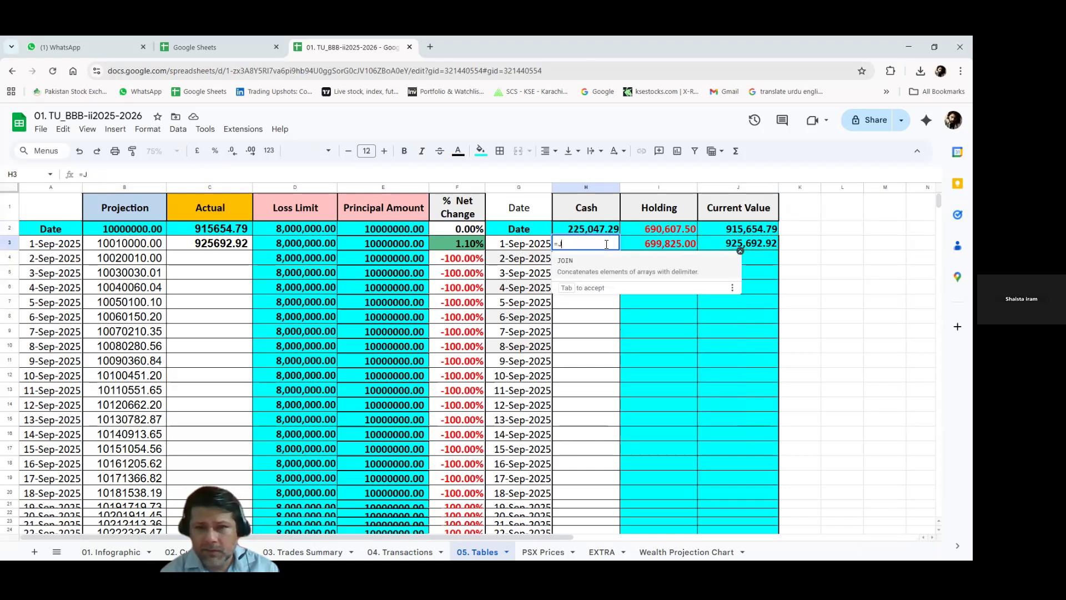
left_click(738, 243)
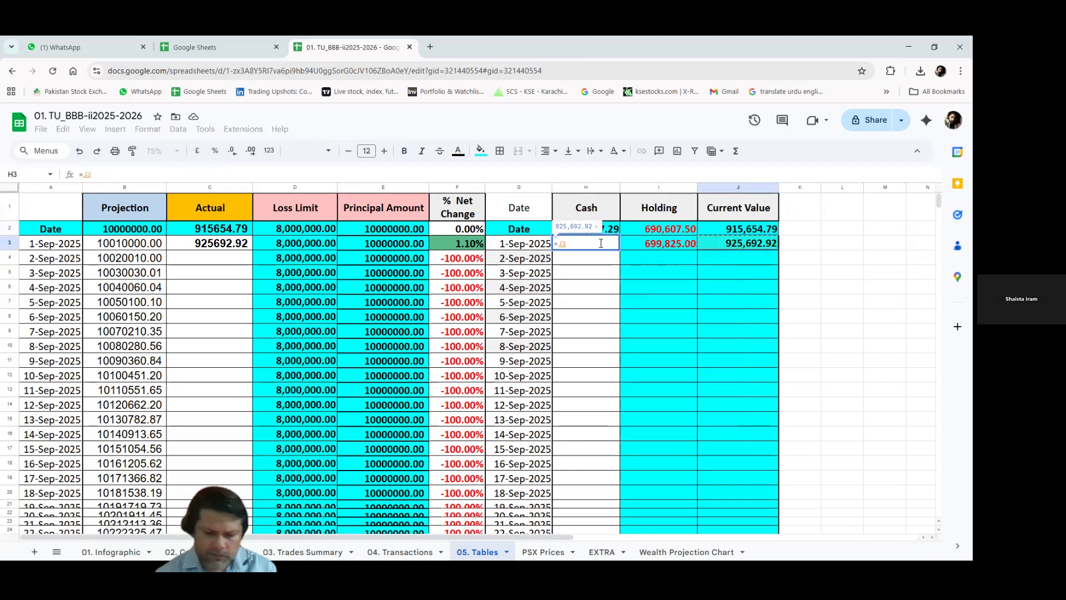
type("-")
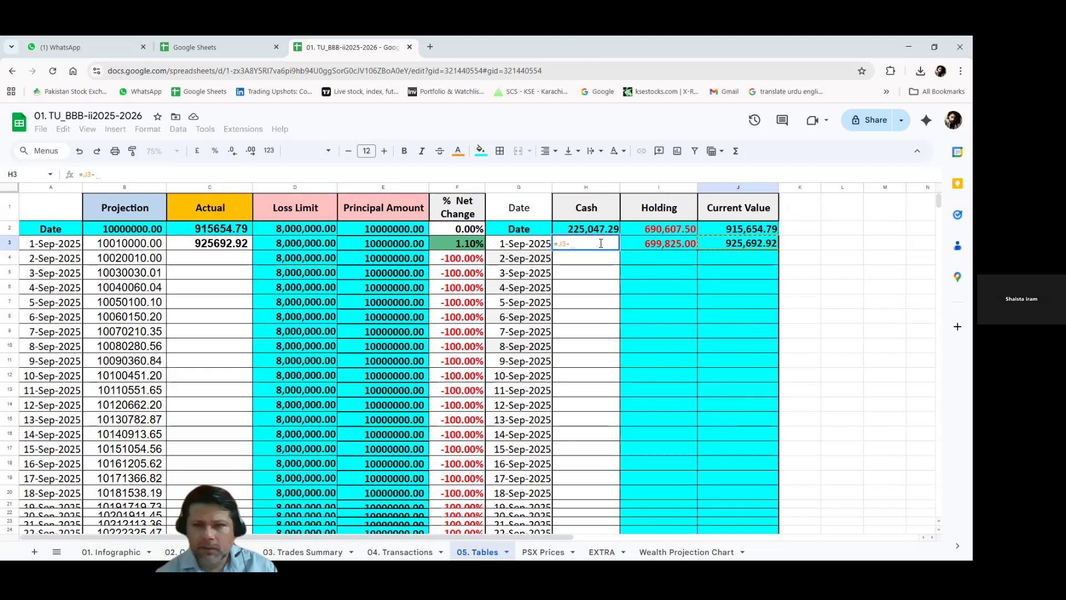
left_click(654, 245)
key("Return")
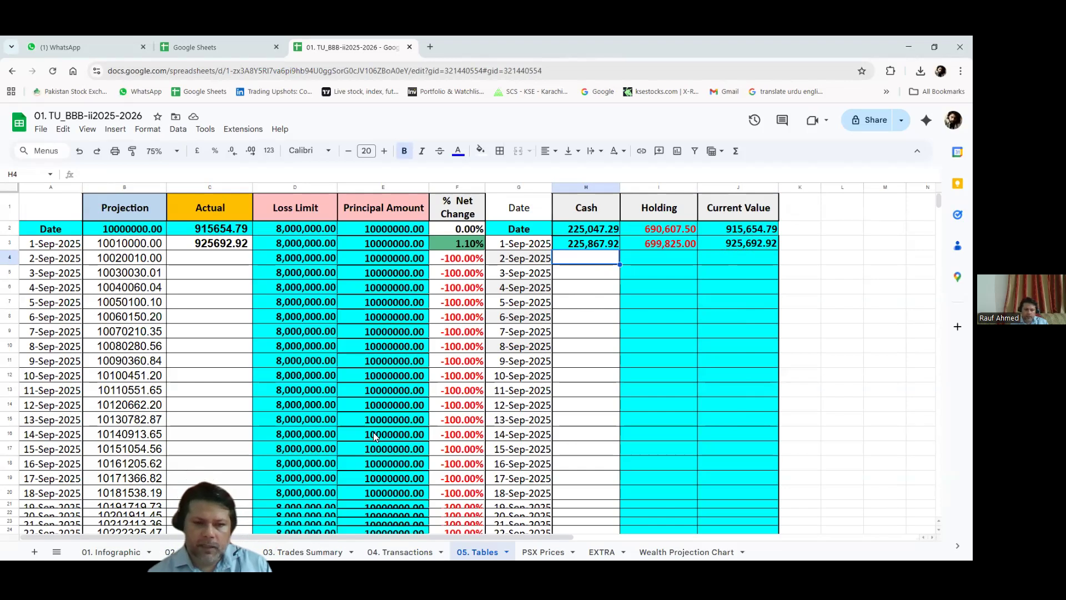
On the 788 account sheet, replace the Cash amount in C28 with 93,917.69
left_click(176, 552)
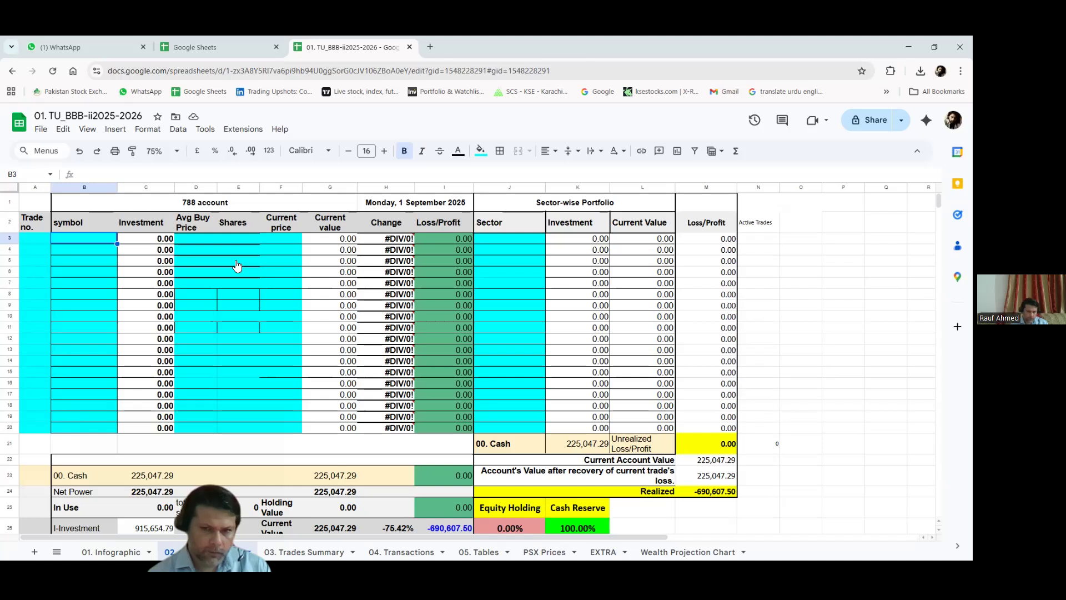
scroll(322, 350, "down", 3)
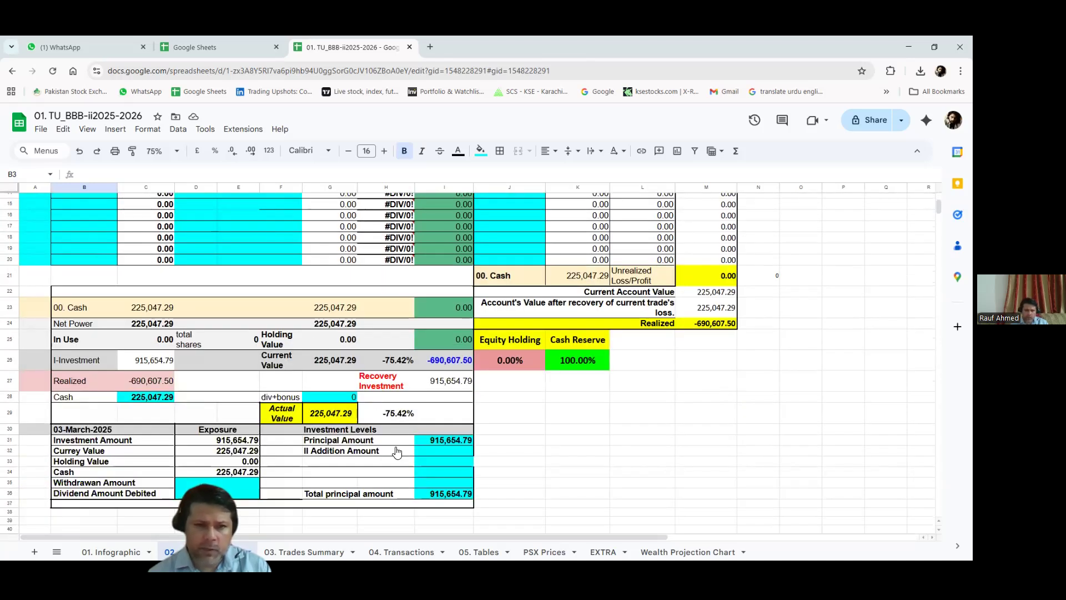
left_click(169, 402)
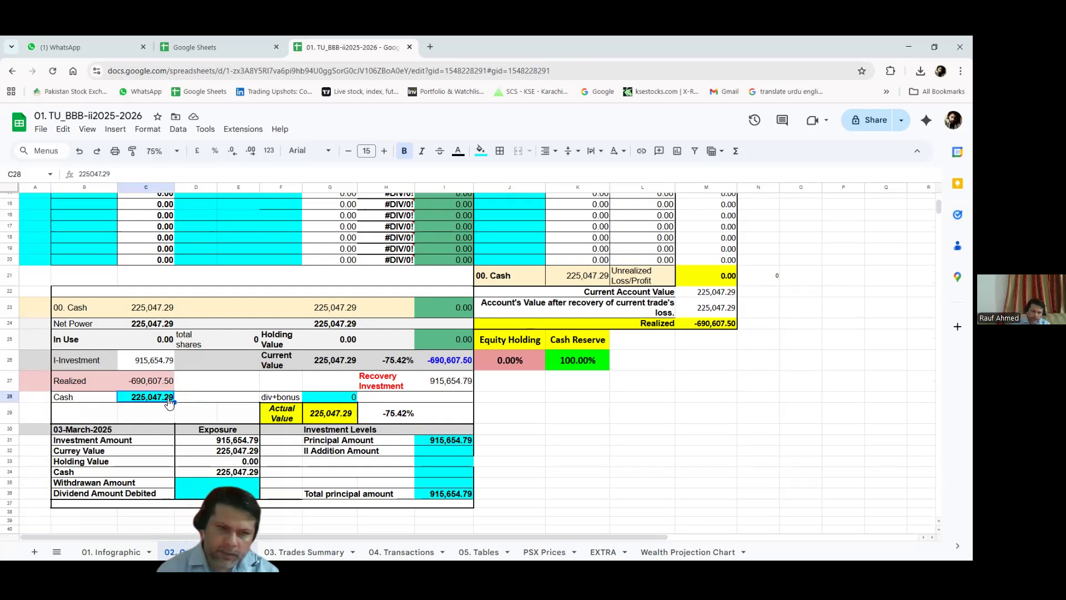
key("Delete")
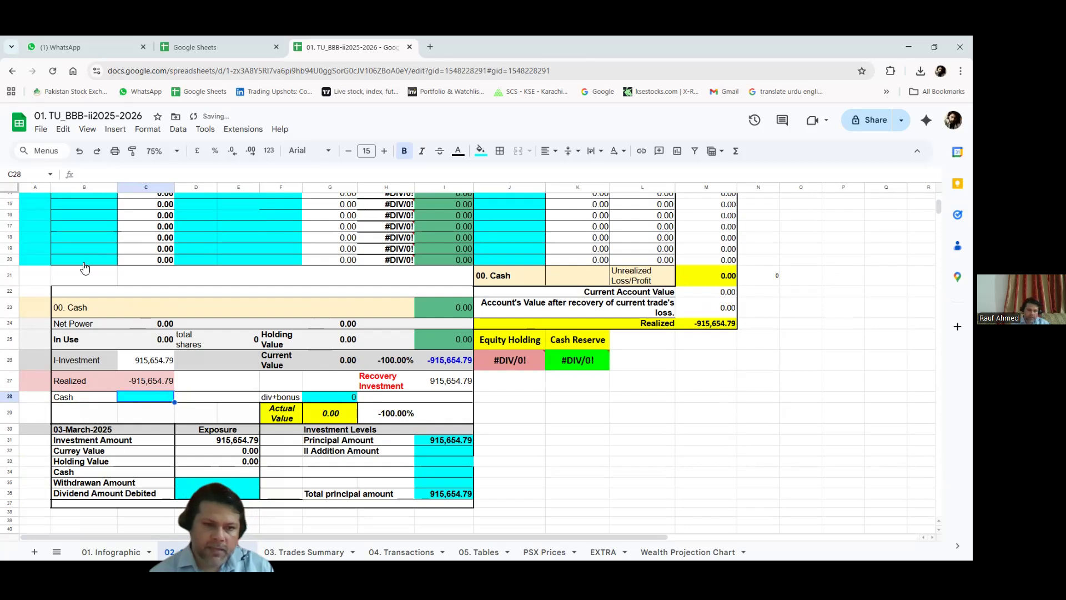
double_click(142, 398)
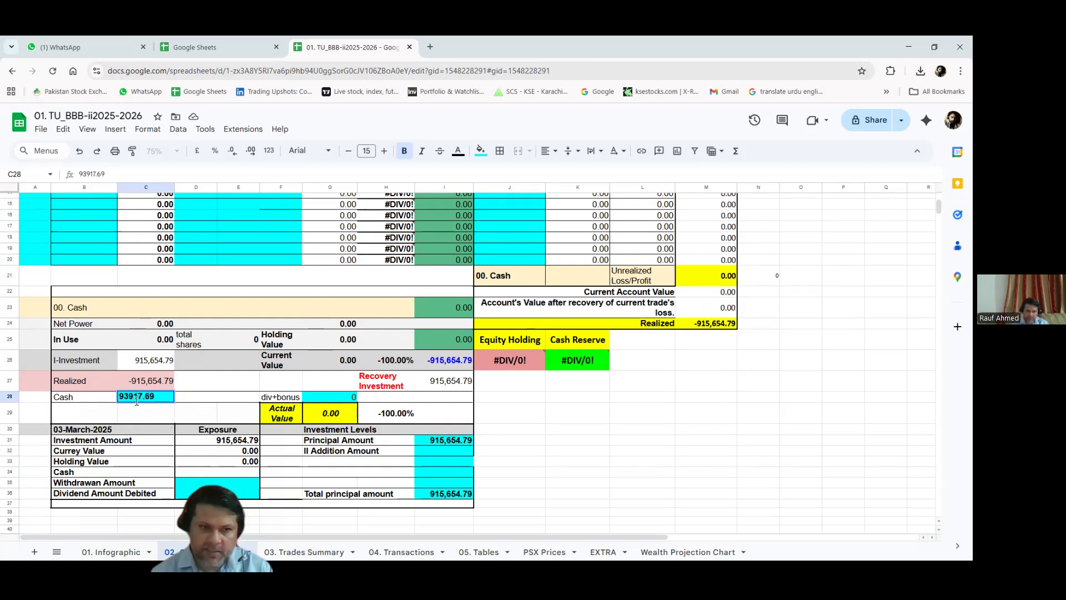
left_click(191, 389)
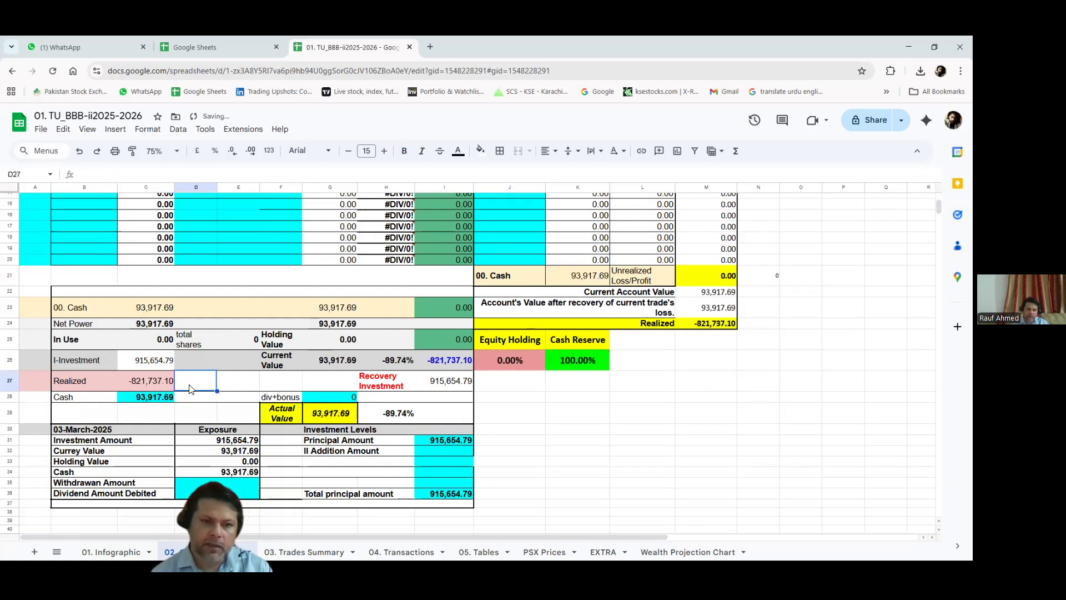
scroll(189, 389, "up", 5)
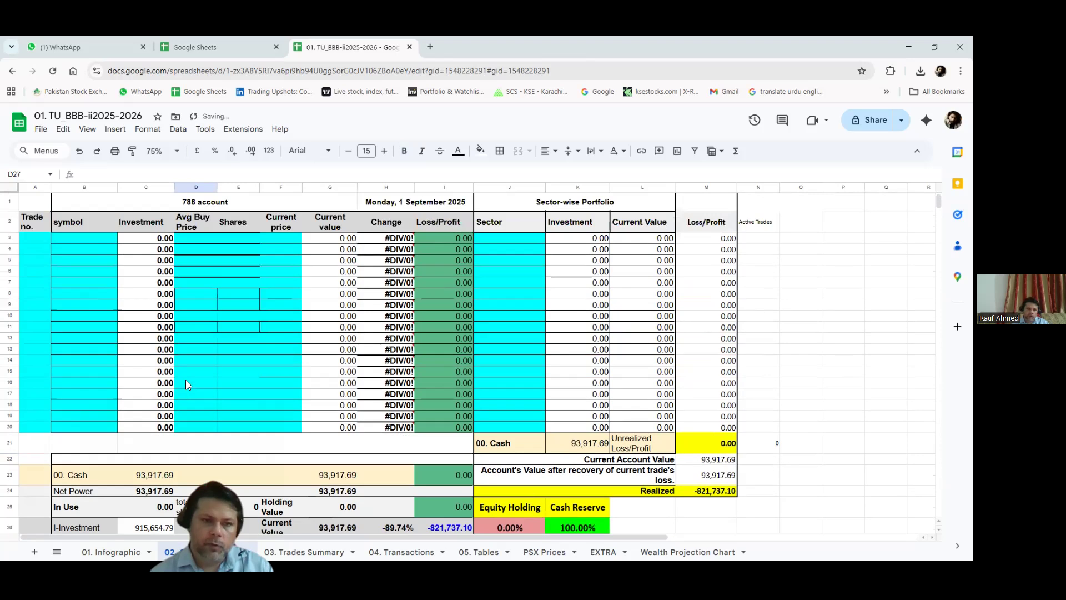
Record the ASL trade: 700 shares bought at 13.99, giving investment 9,793.00
left_click(73, 238)
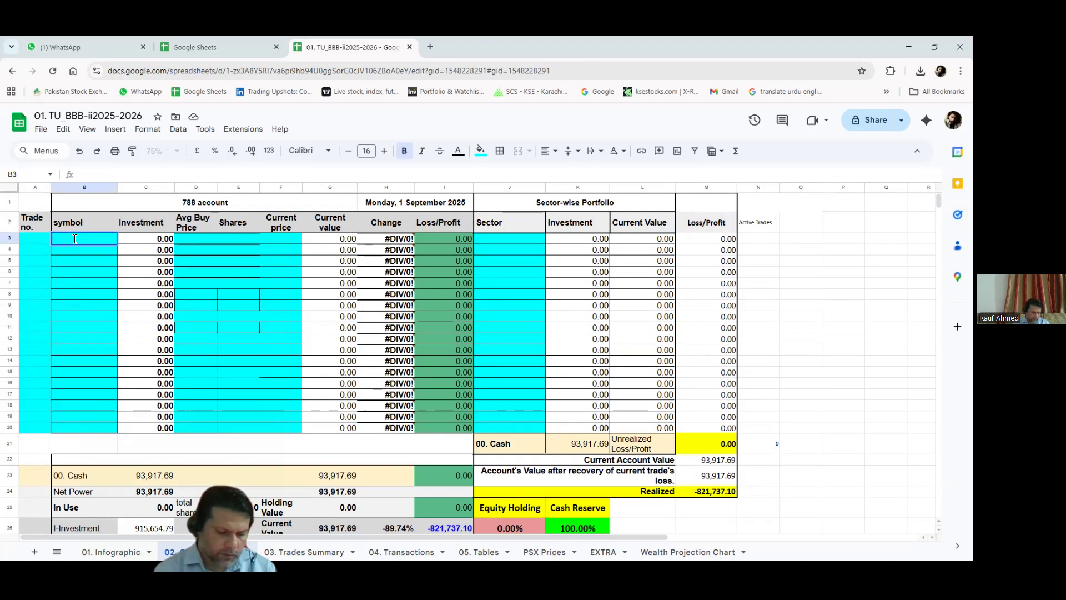
type("a")
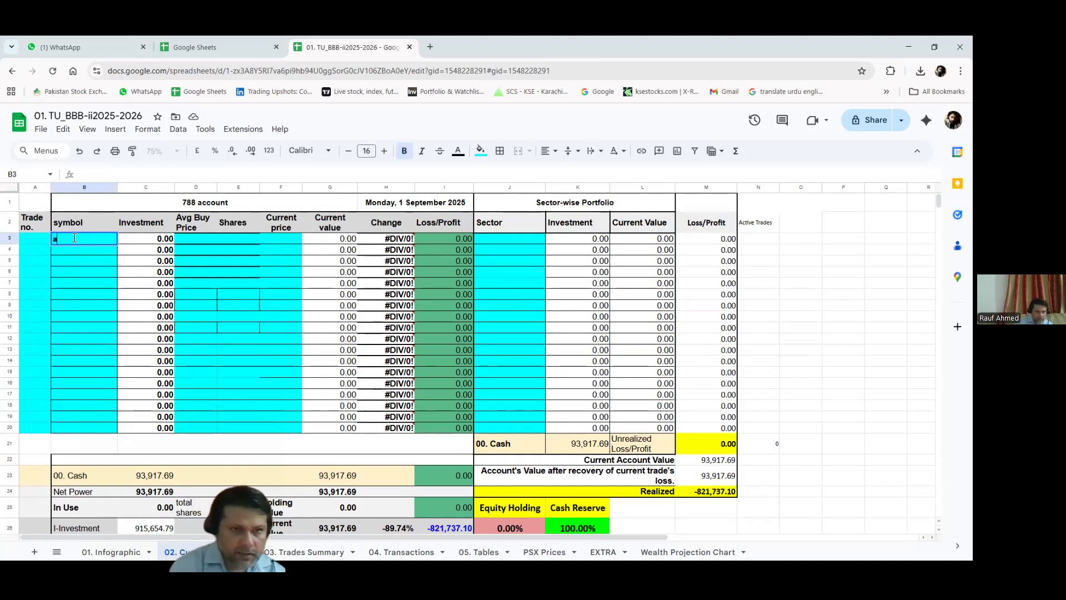
key("BackSpace")
type("ASL")
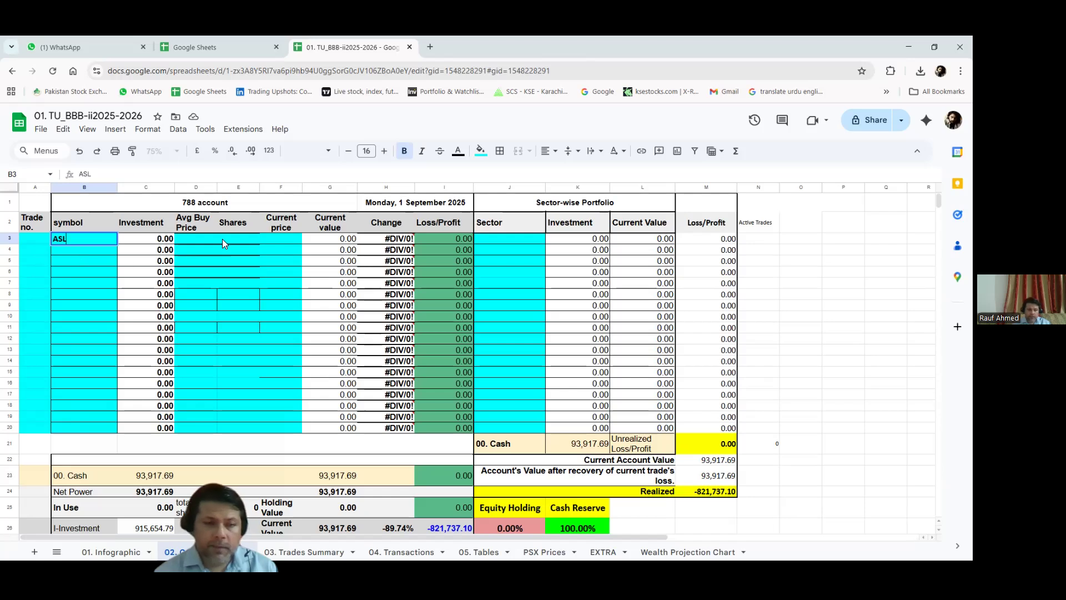
left_click(192, 243)
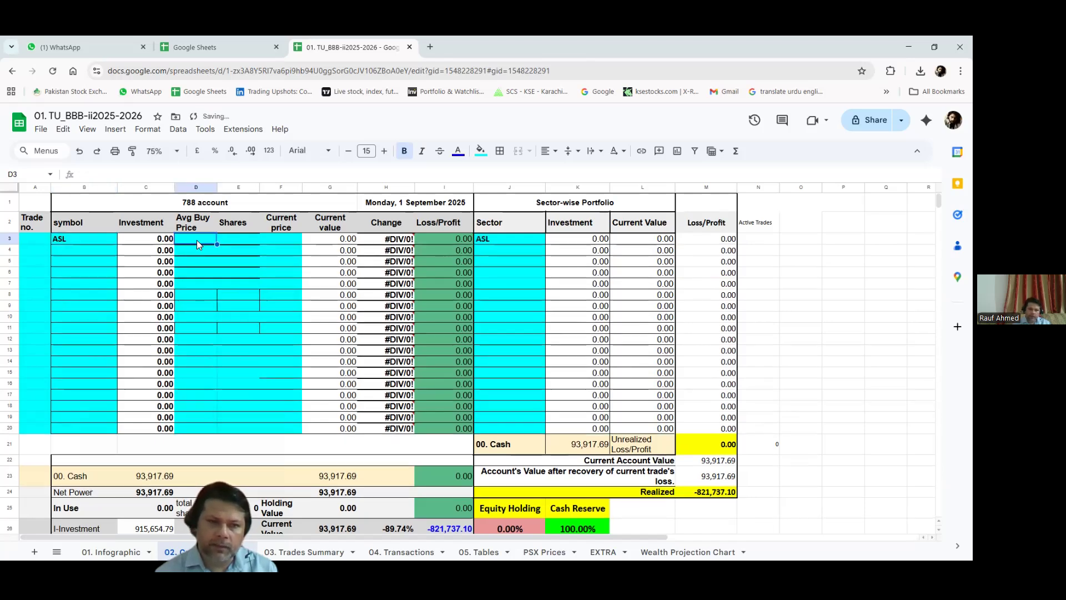
double_click(197, 239)
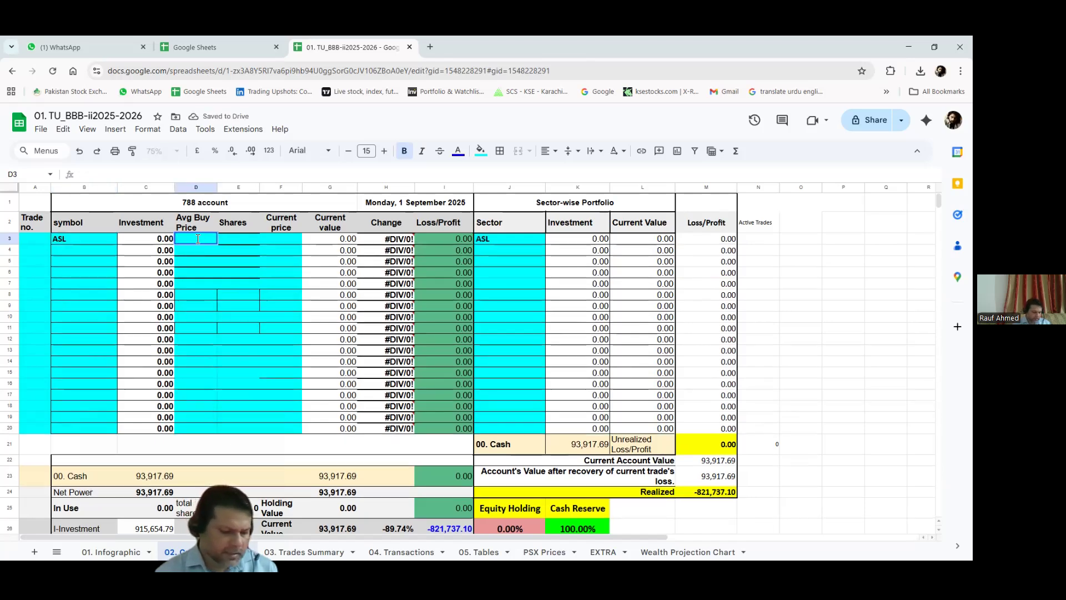
type("13.99")
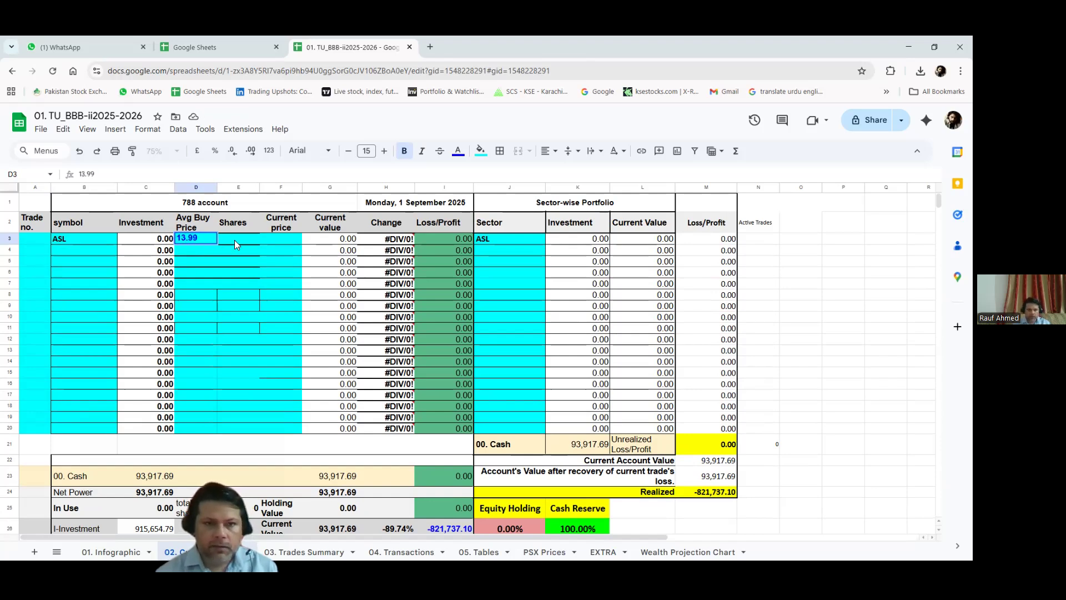
left_click(235, 240)
type("70")
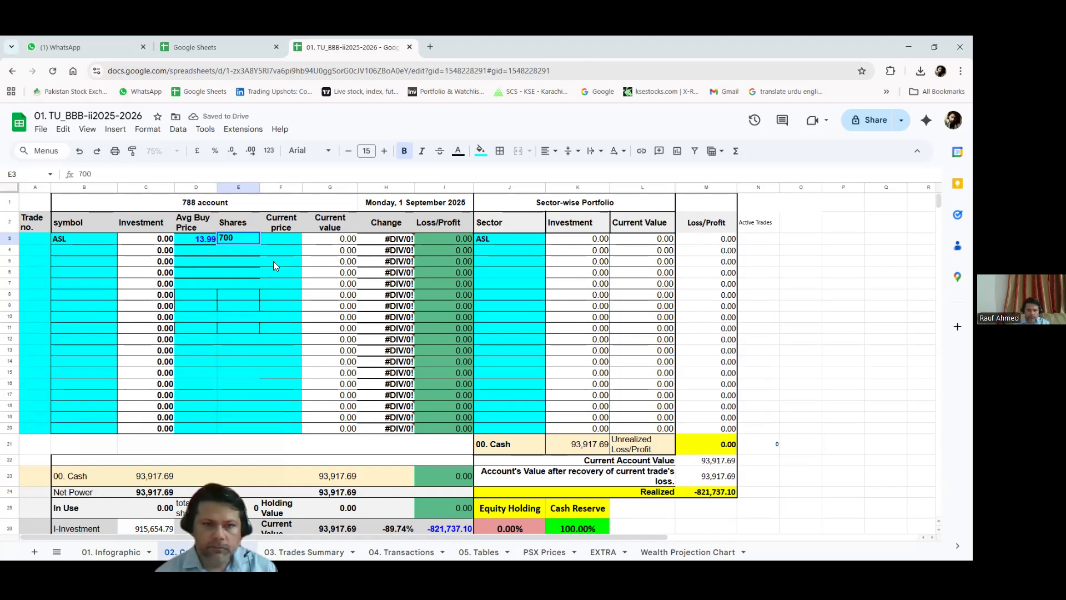
type("0")
left_click(257, 265)
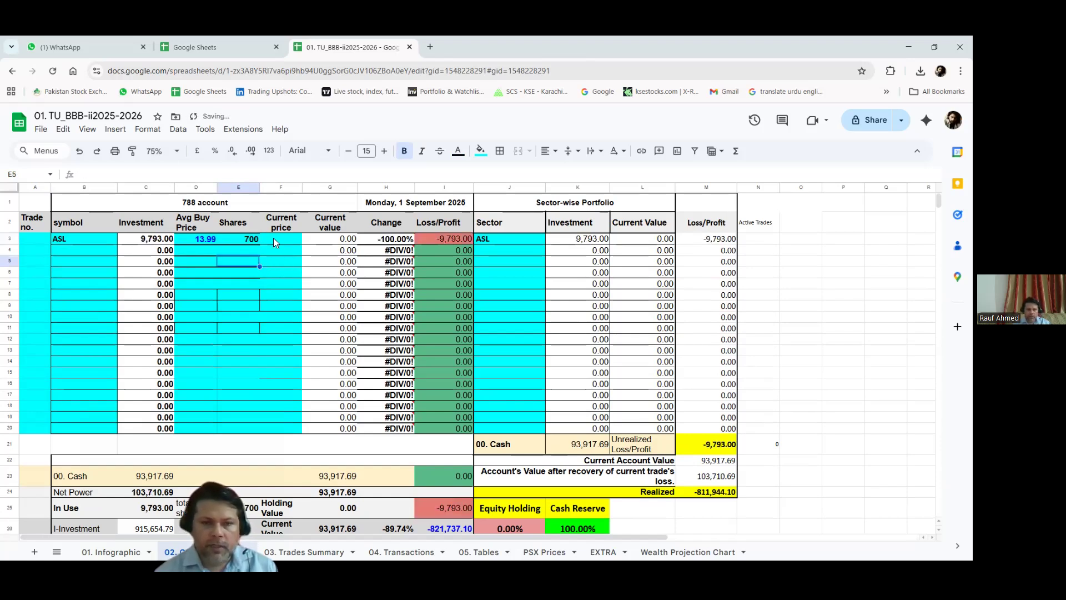
left_click(544, 551)
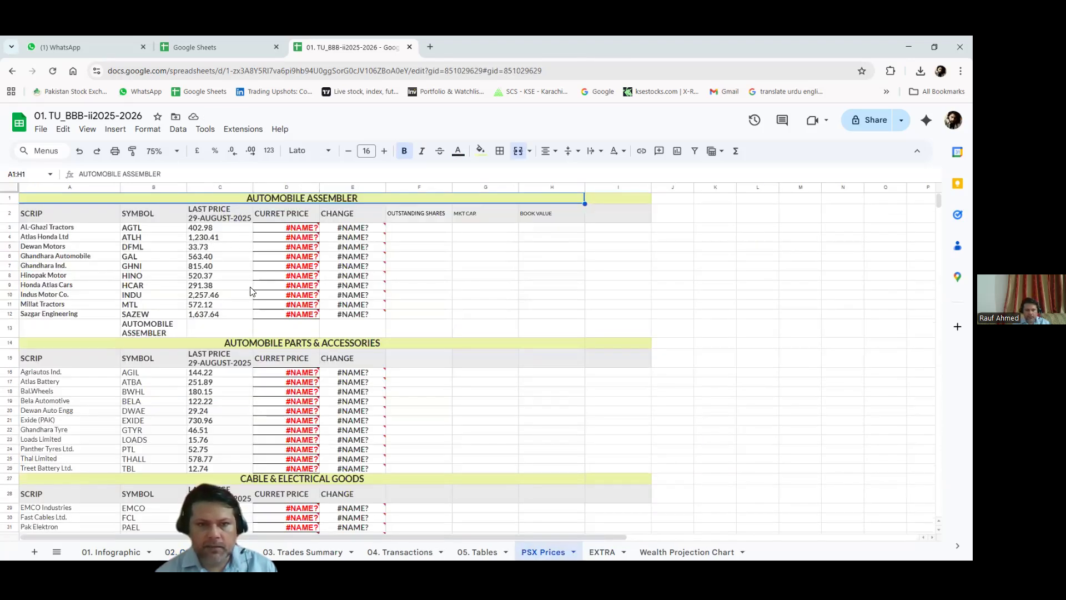
left_click(306, 234)
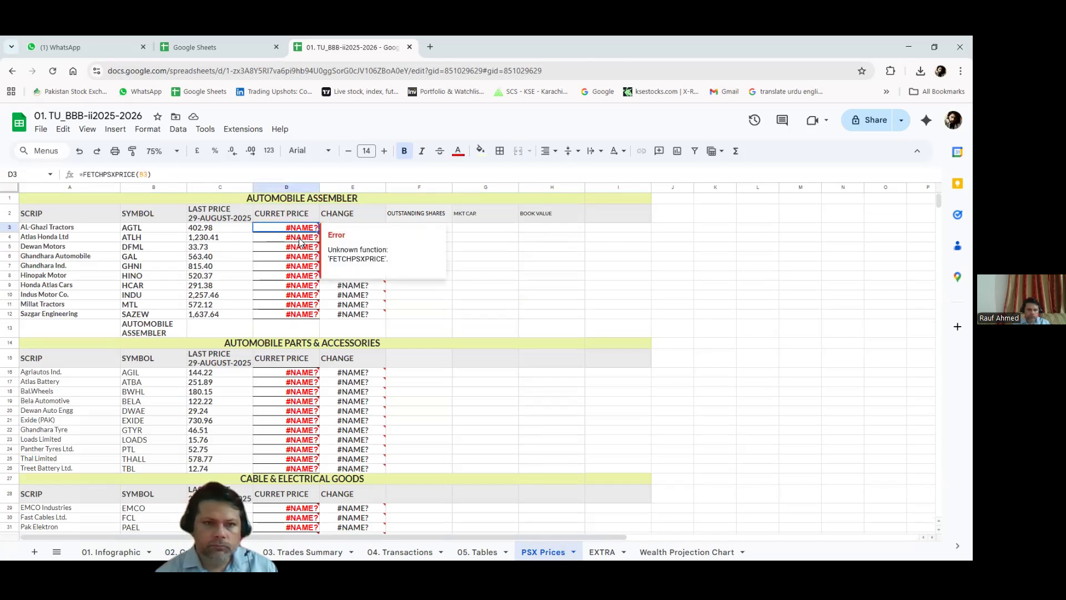
left_click(147, 175)
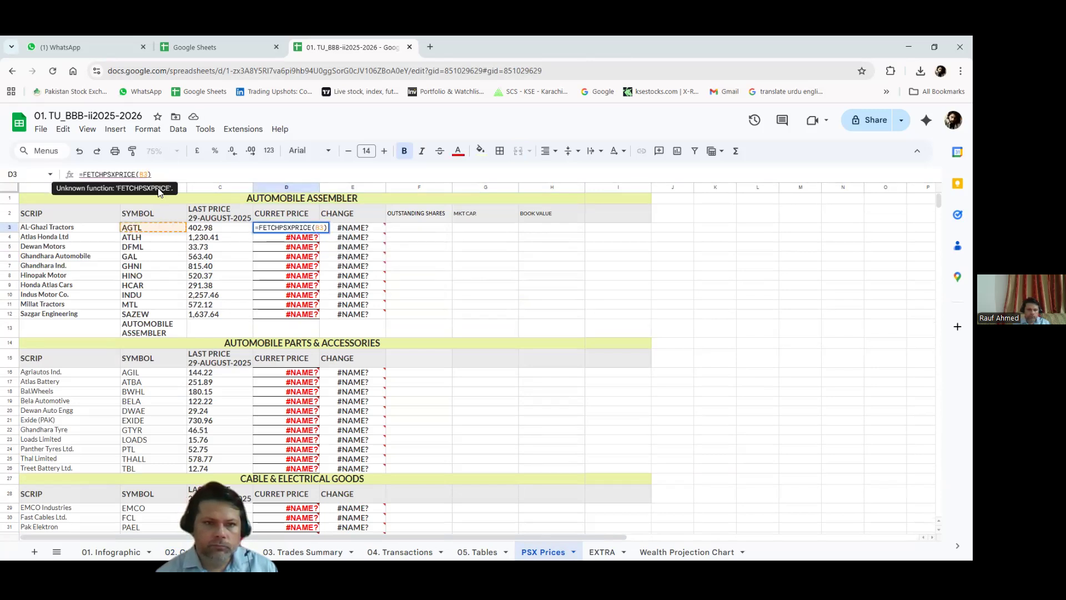
key("Return")
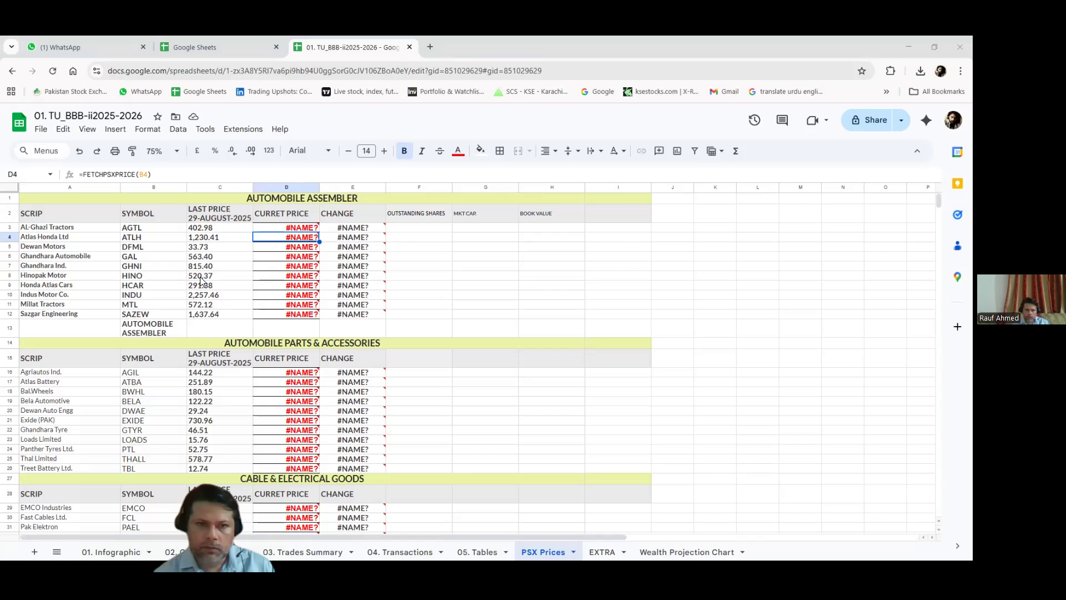
key("Down")
key("Down")
key("Down")
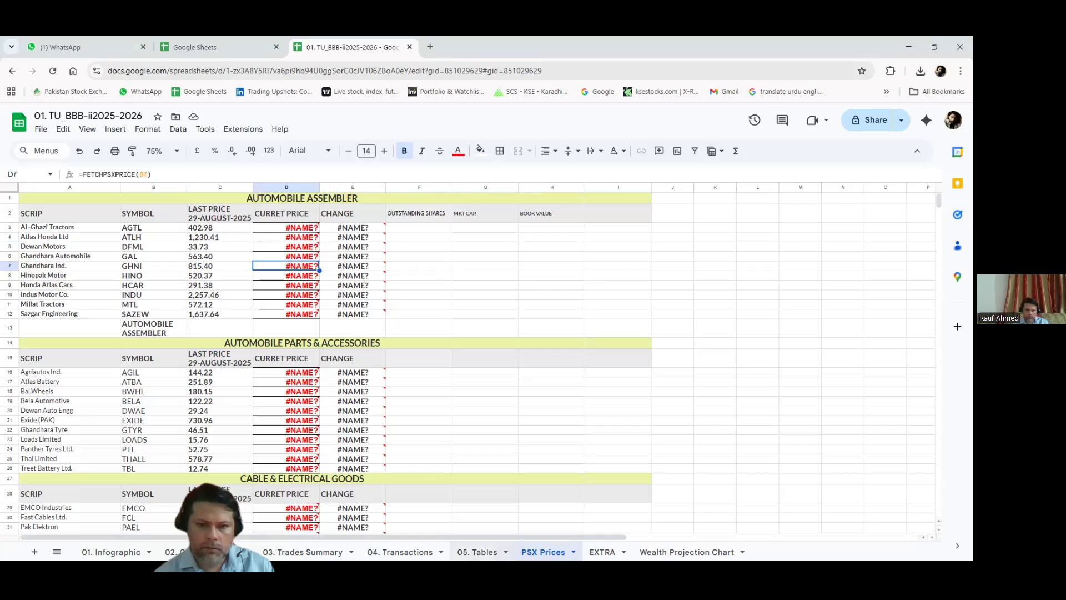
scroll(443, 469, "down", 10)
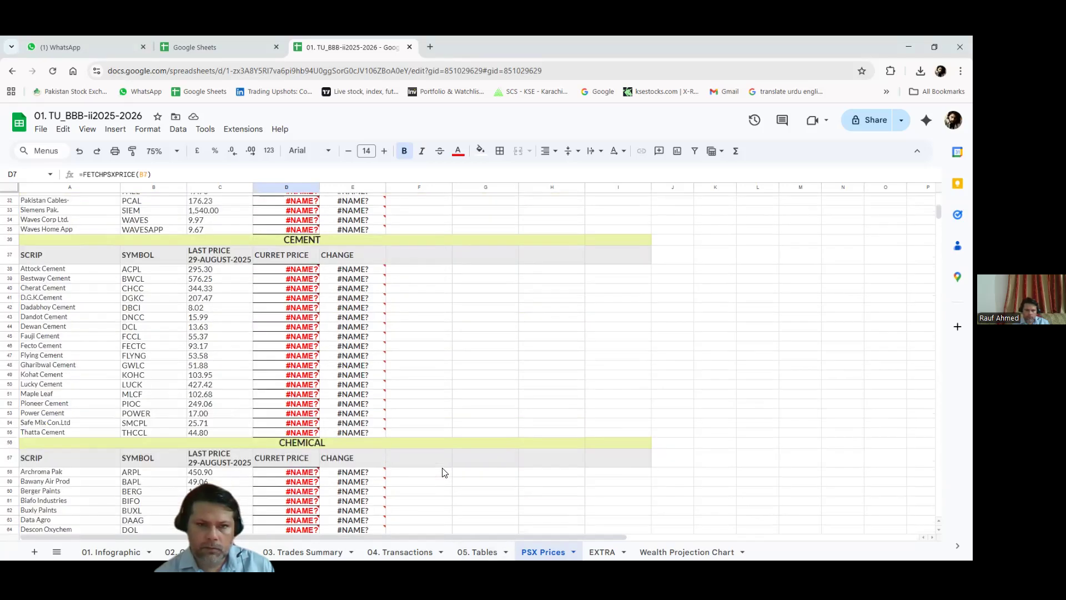
scroll(442, 472, "down", 3)
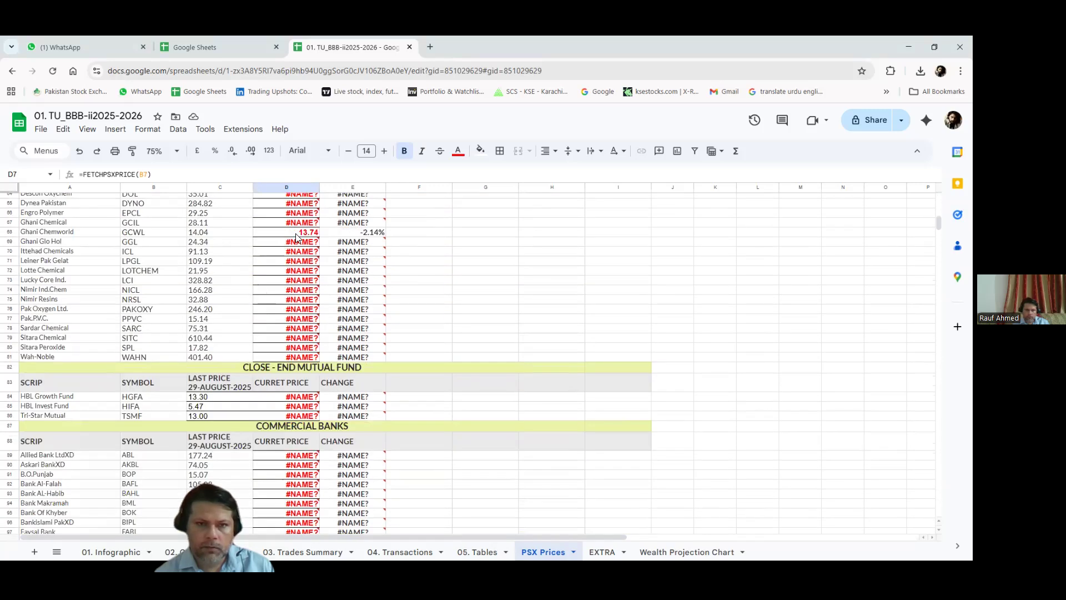
left_click(267, 233)
scroll(309, 240, "up", 13)
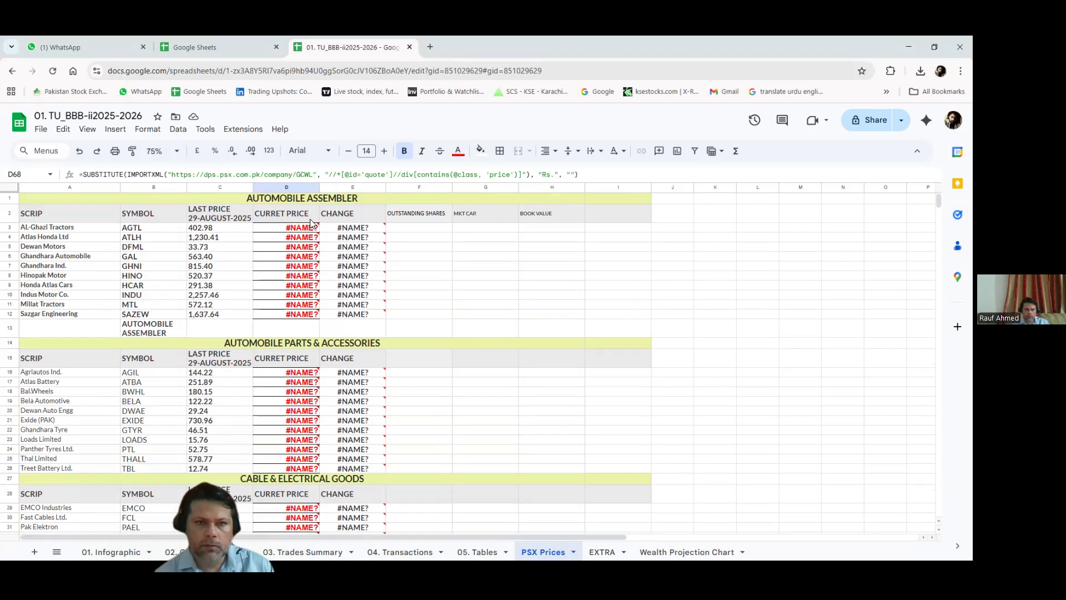
left_click(309, 228)
Create a new Apps Script project for the spreadsheet and delete its default myFunction code
left_click(245, 129)
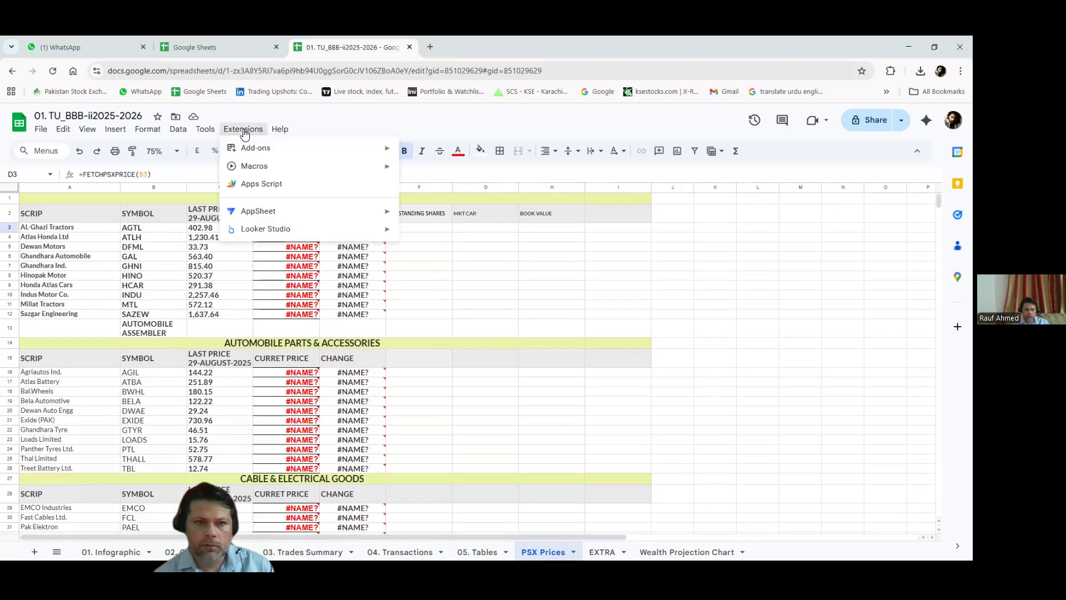
left_click(253, 182)
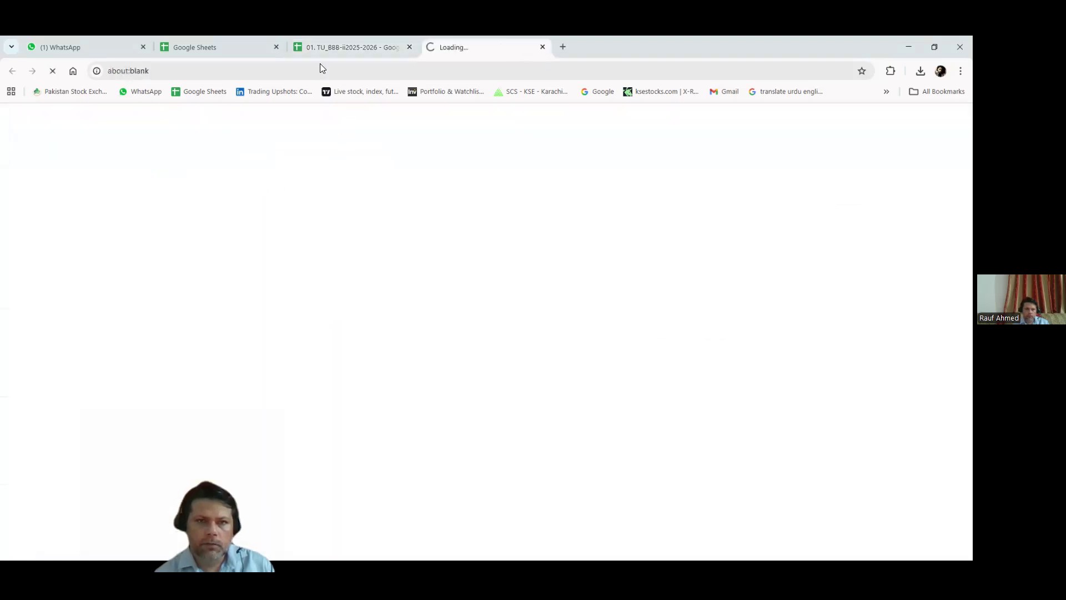
left_click(343, 47)
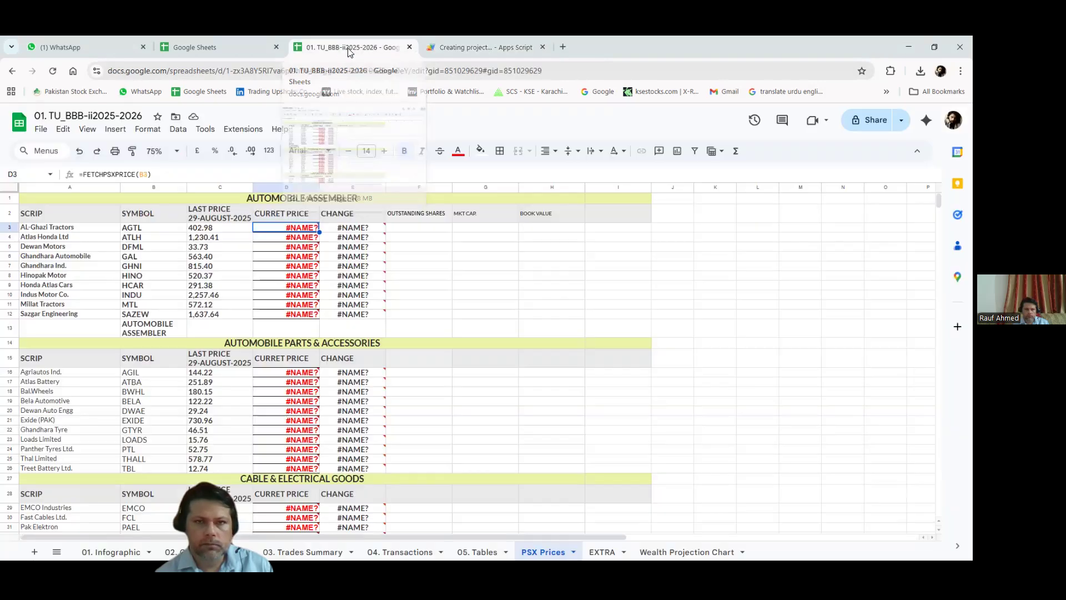
left_click(450, 47)
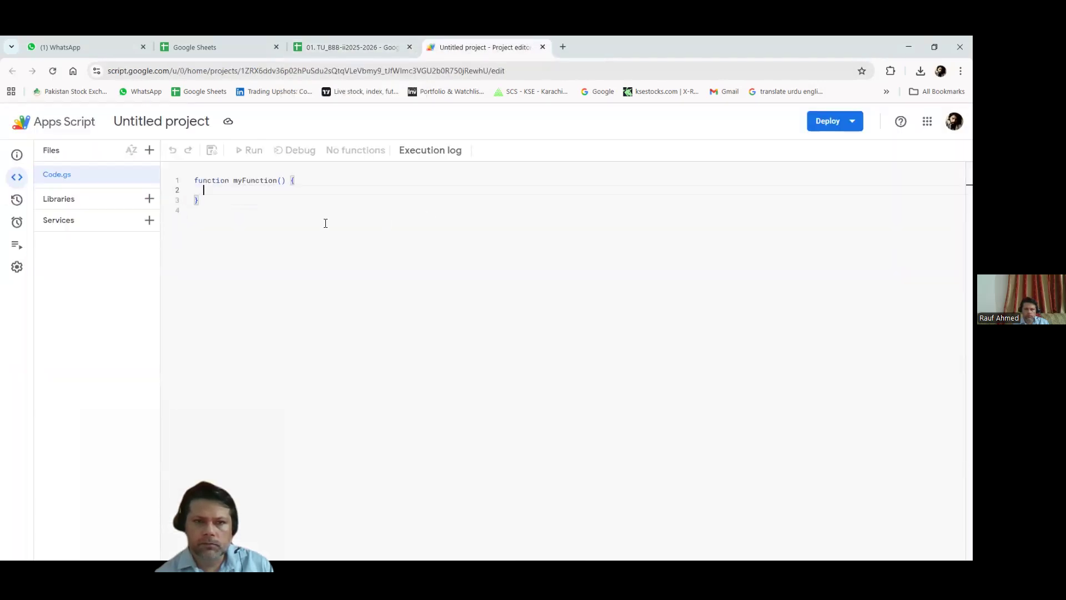
left_click(207, 211)
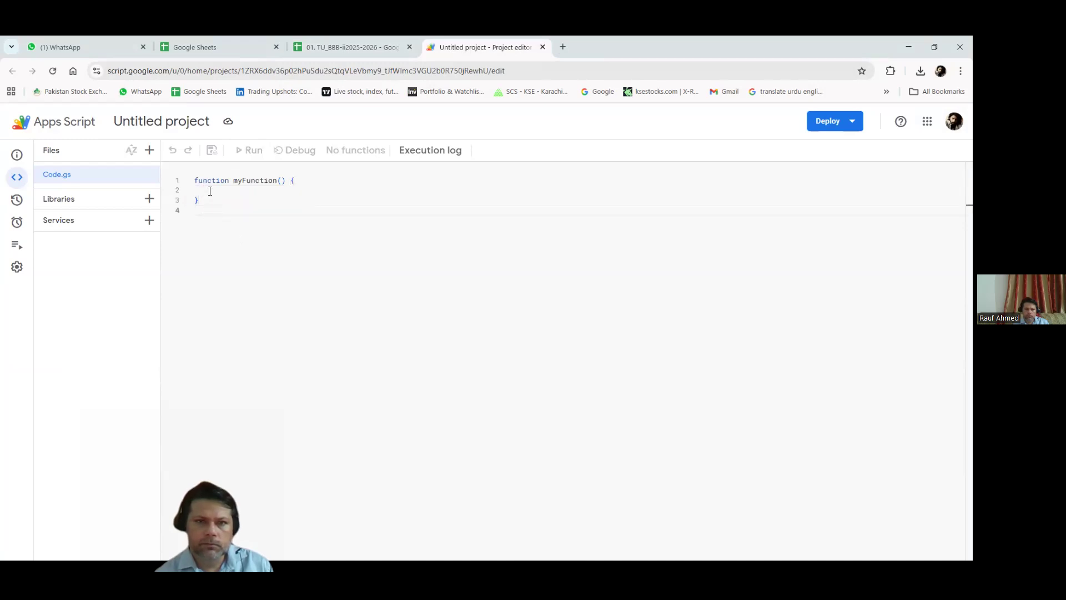
key("ctrl+a")
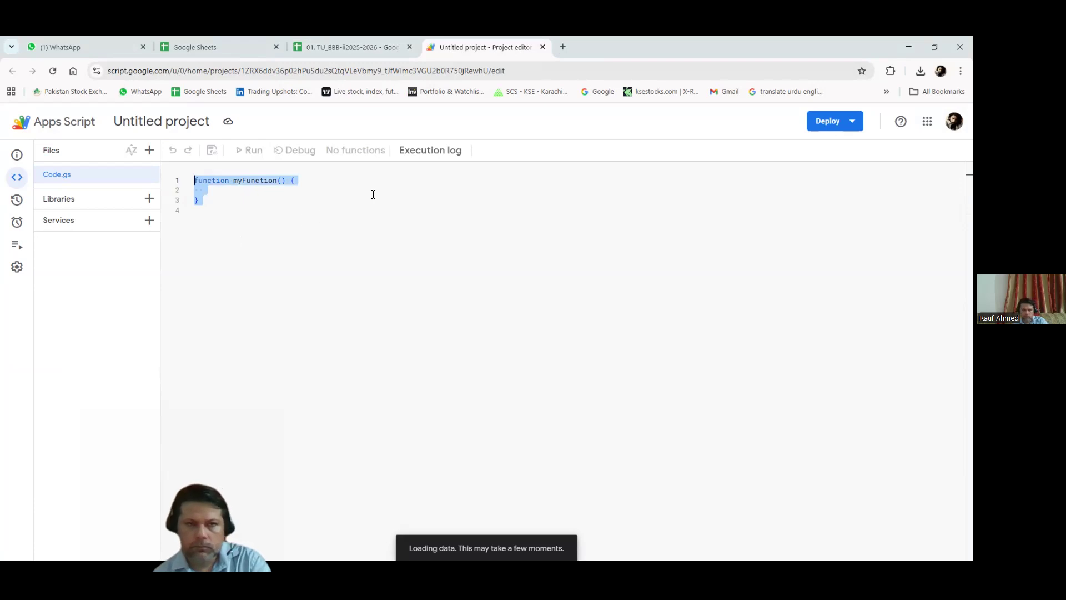
key("Delete")
left_click(563, 47)
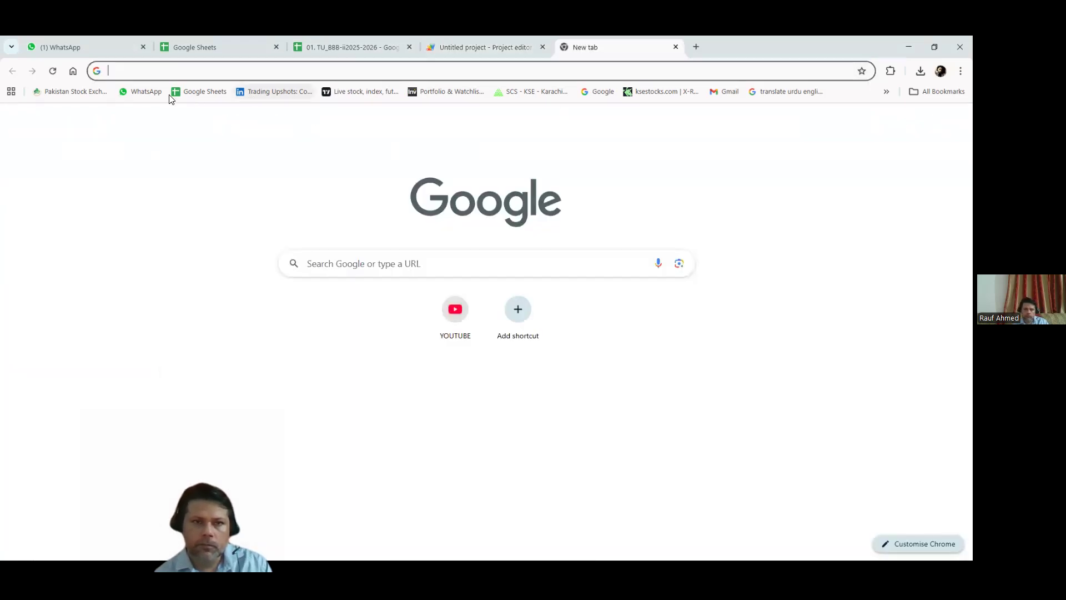
Open the 01. TU:BBB-ii2025-2026 spreadsheet's PSX PRICES FETCH 2nd backup script project
left_click(187, 94)
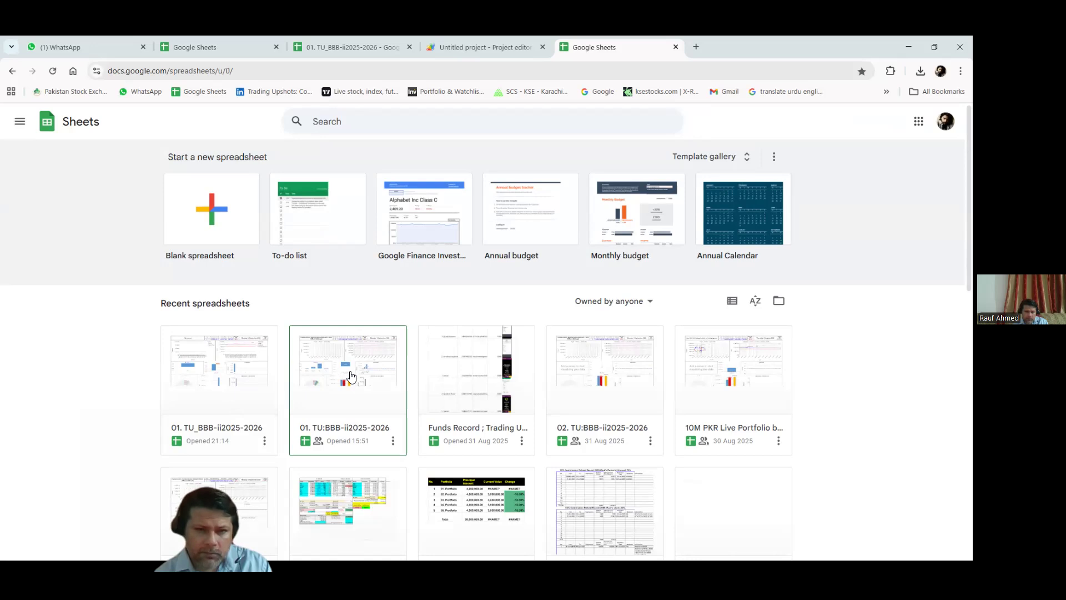
left_click(351, 376)
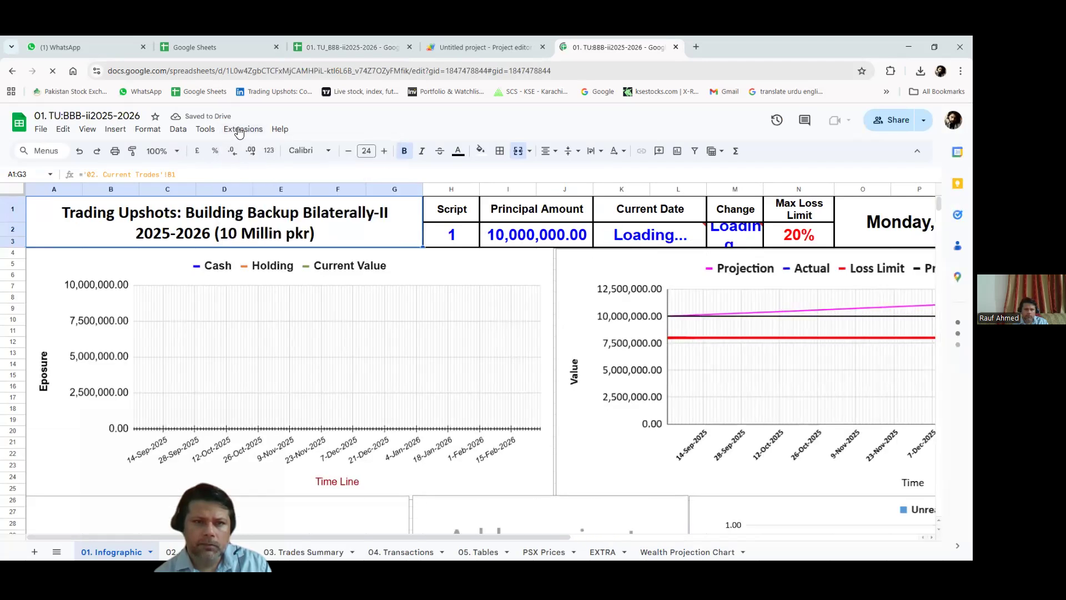
left_click(239, 132)
left_click(269, 182)
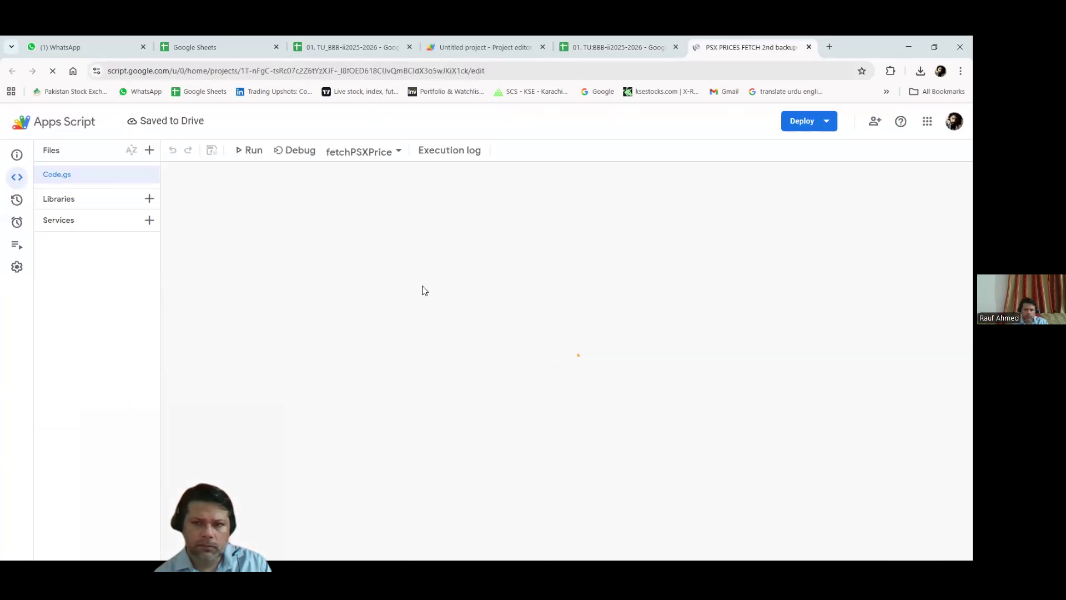
Copy the fetchPSXPrice code from the backup project into the Untitled project's Code.gs
left_click_drag(214, 261, 195, 176)
right_click(213, 190)
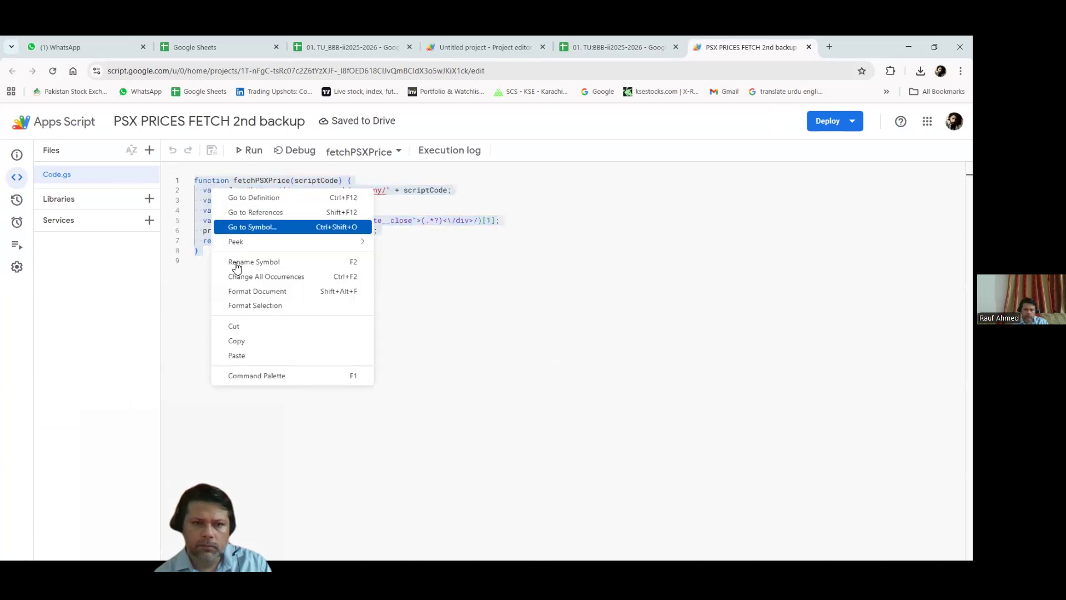
left_click(195, 272)
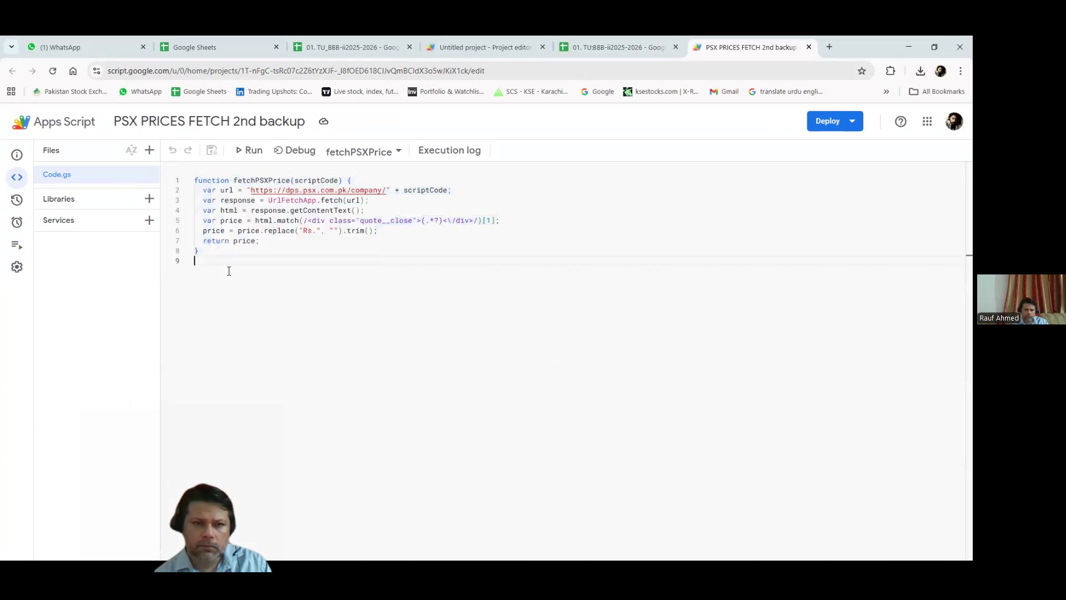
left_click(195, 182, "shift")
key("ctrl+a")
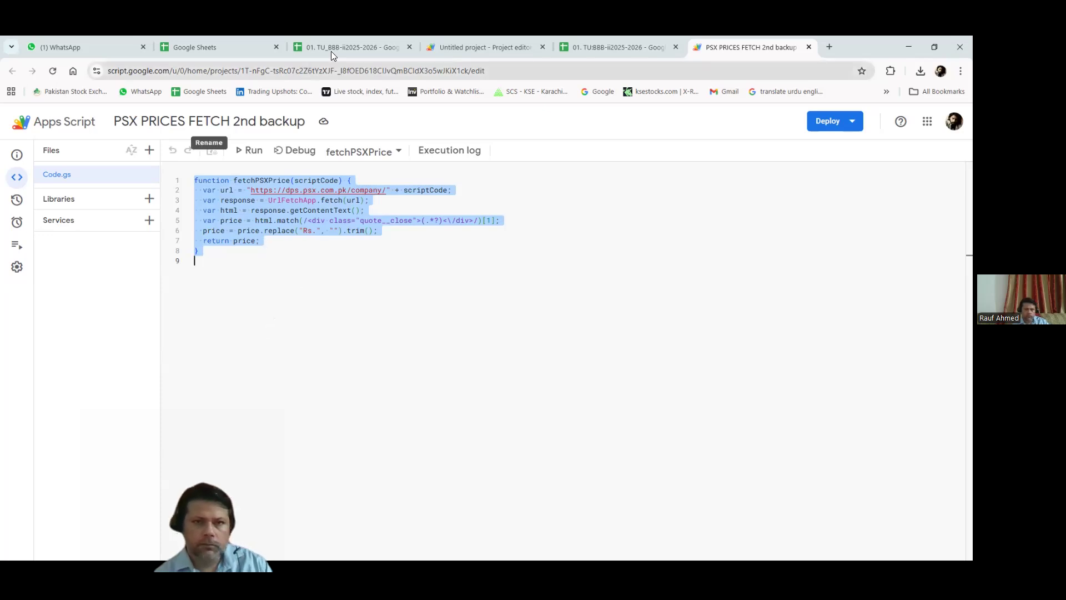
left_click(346, 47)
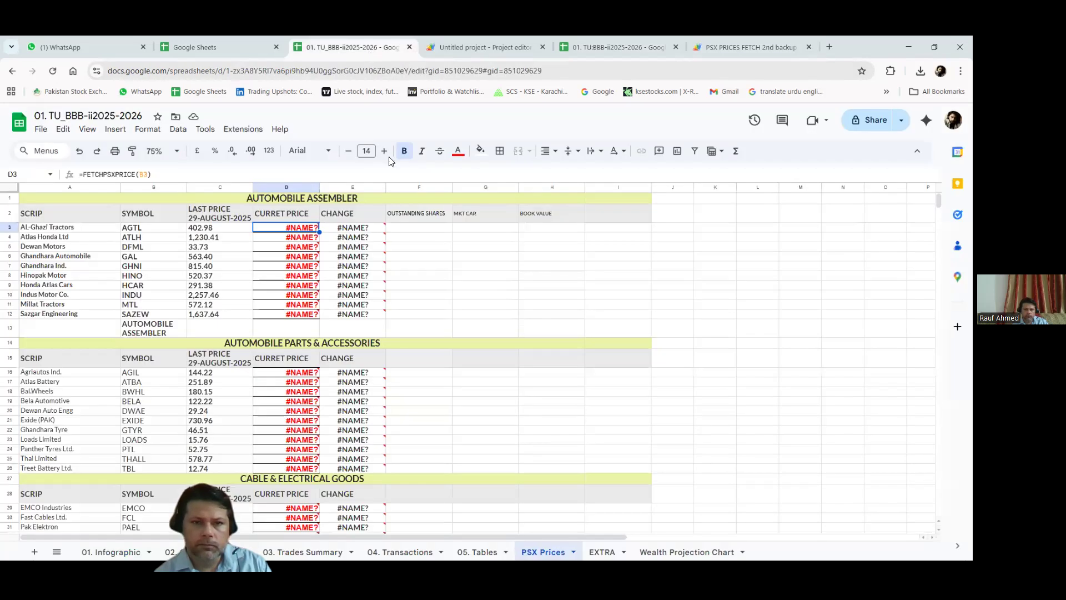
left_click(455, 48)
key("ctrl+v")
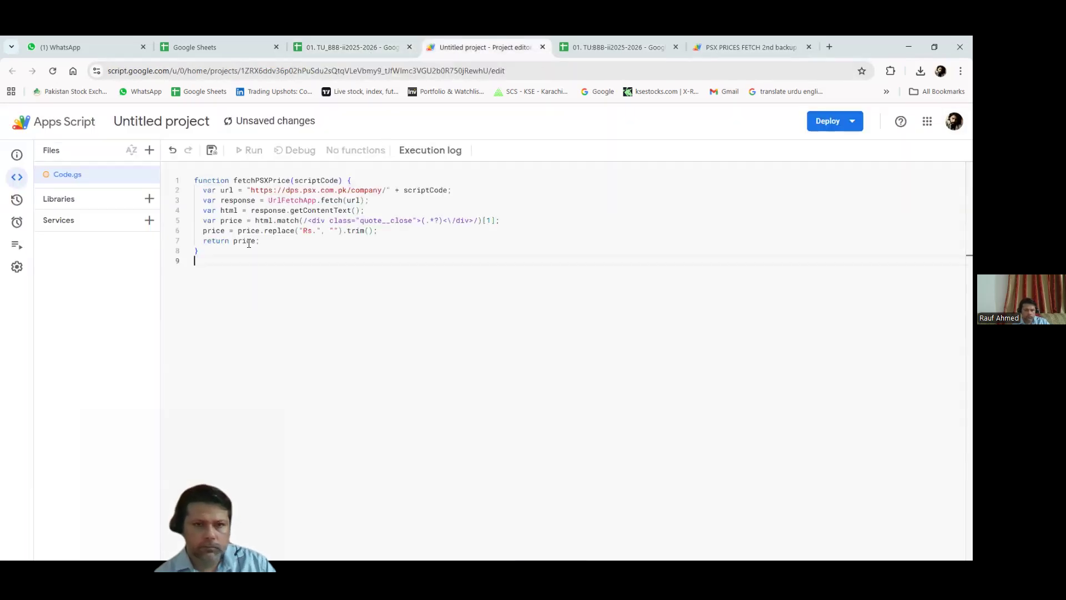
Save and run fetchPSXPrice, granting its permissions so PSX Prices fill with live prices
left_click(211, 150)
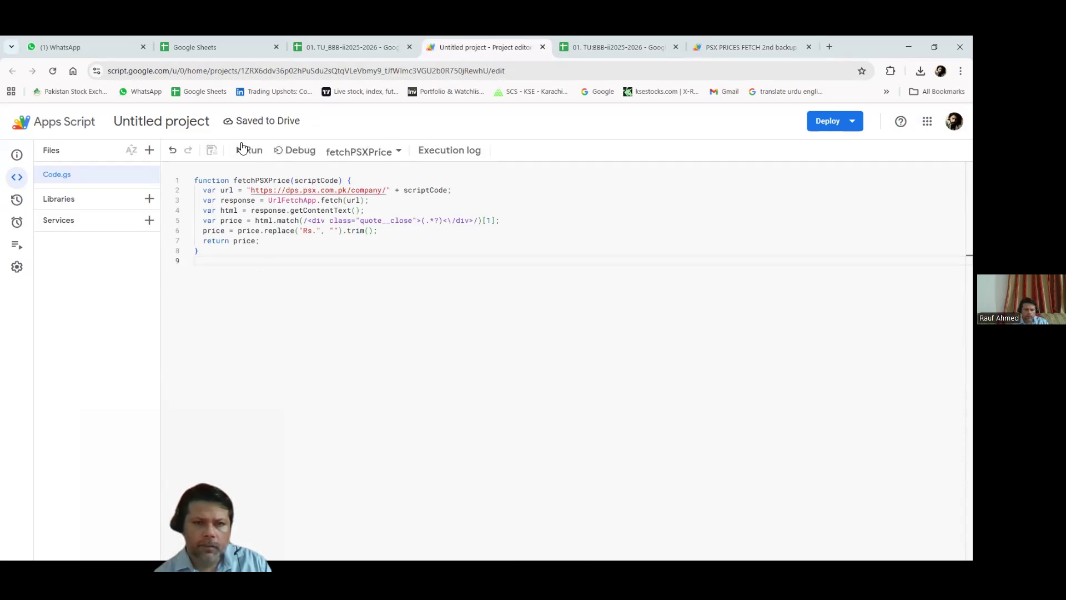
left_click(250, 150)
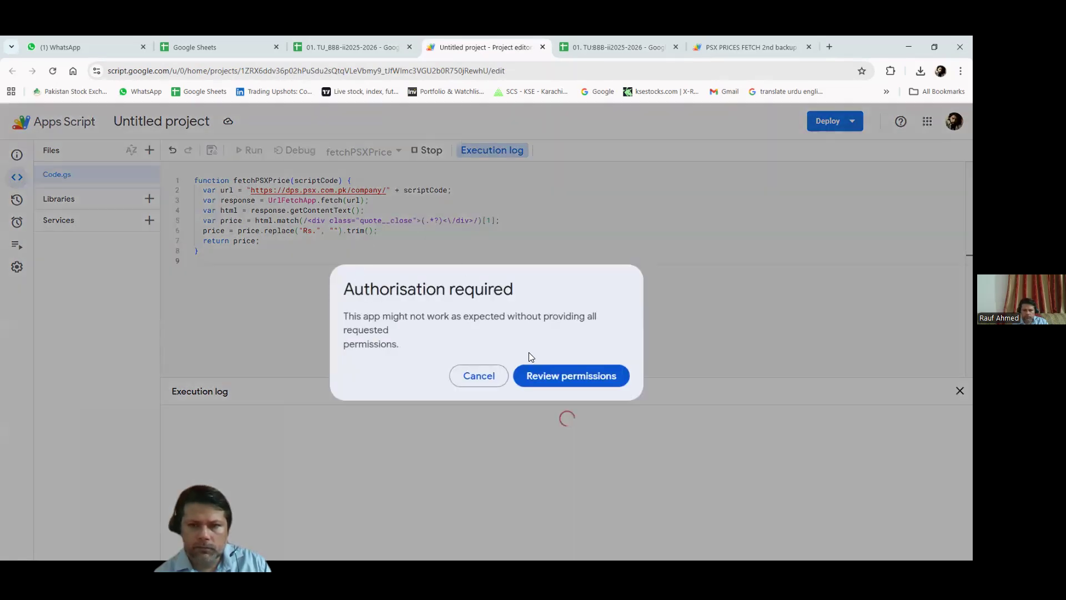
left_click(552, 378)
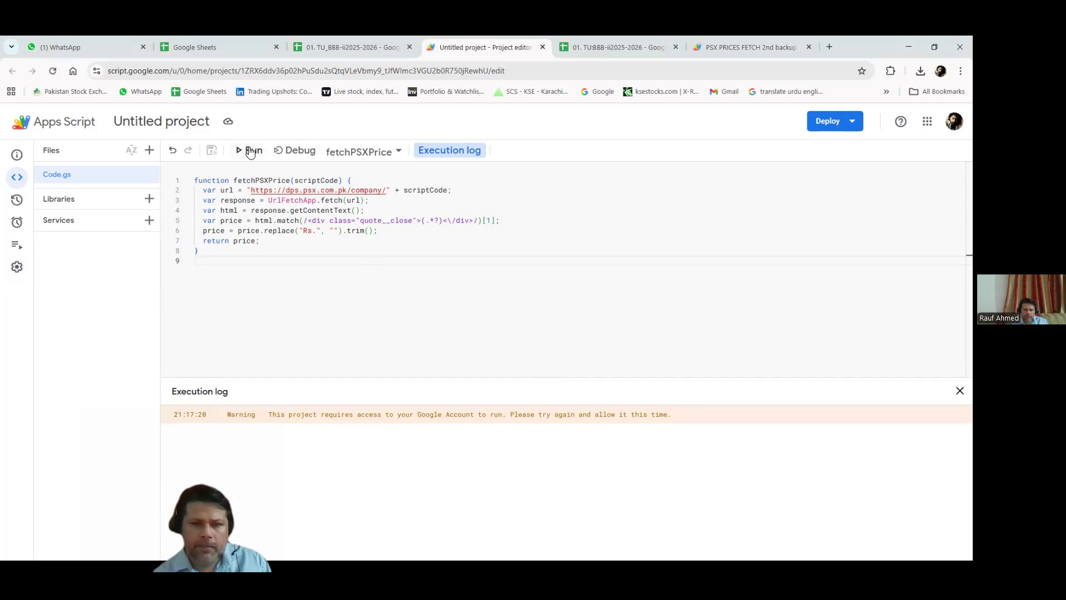
left_click(250, 154)
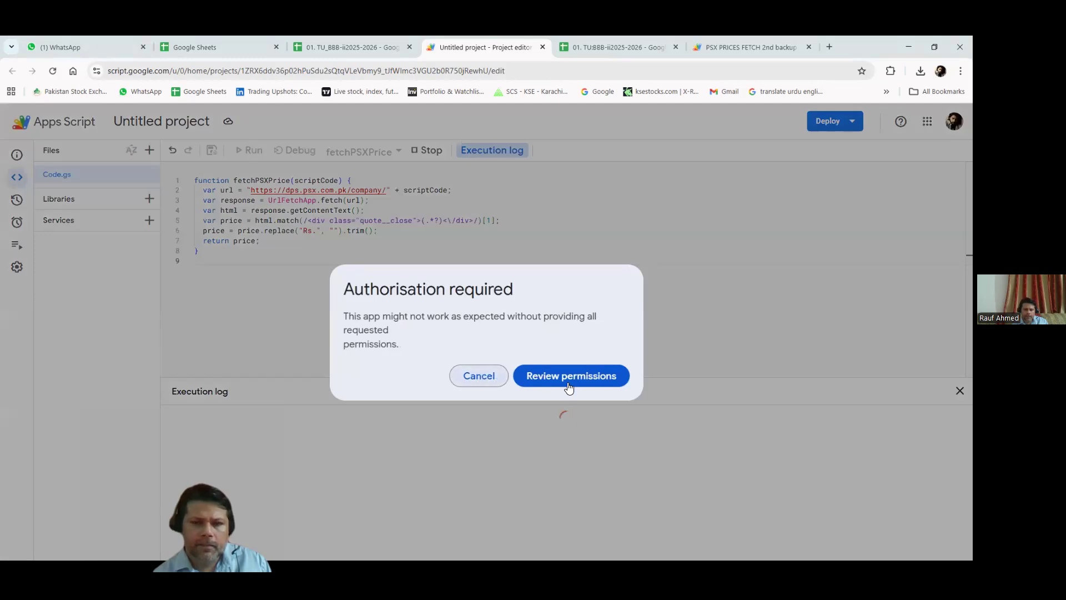
left_click(574, 383)
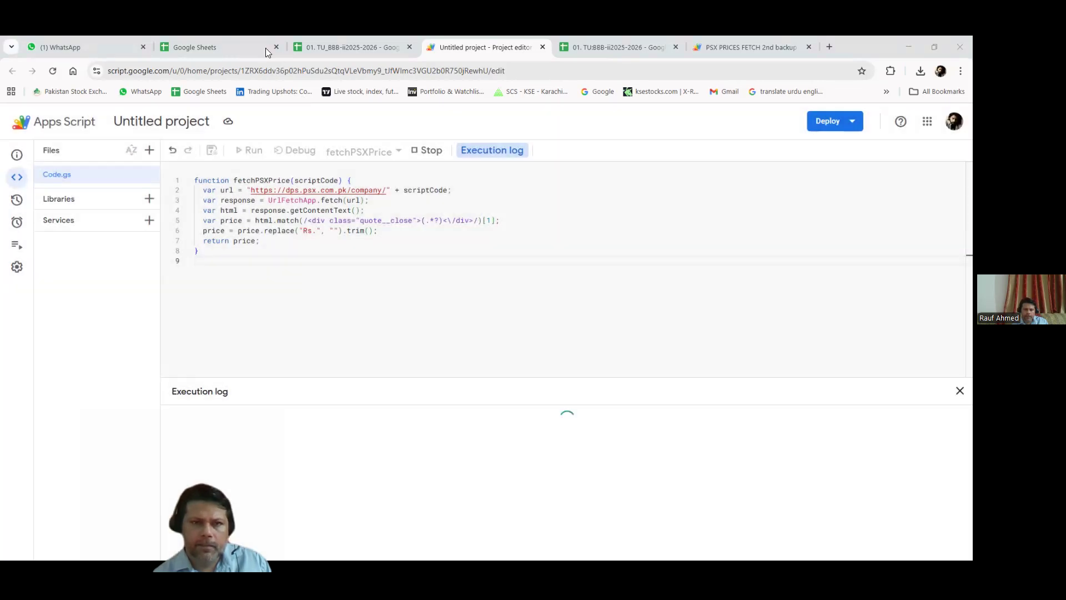
left_click(348, 47)
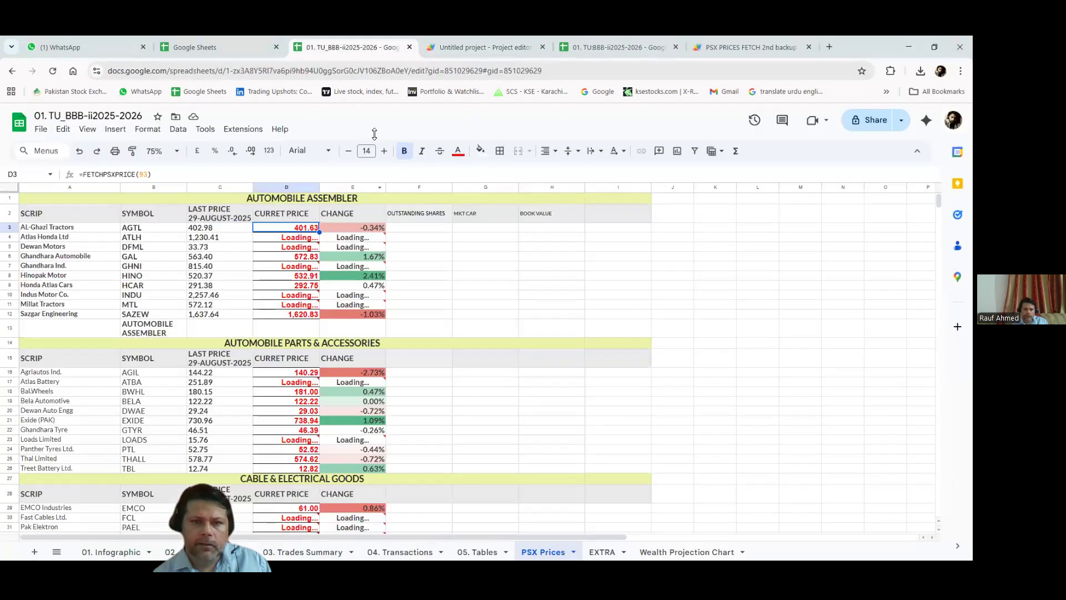
Check the script's progress and the PSX Prices sheet, then reopen the saved script project
left_click(440, 49)
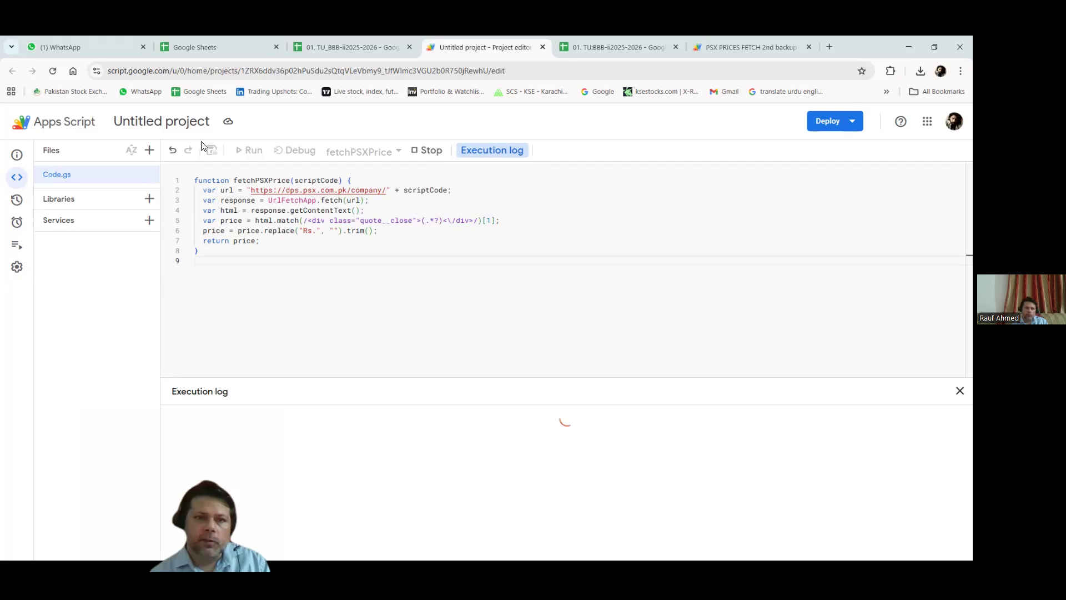
left_click(341, 47)
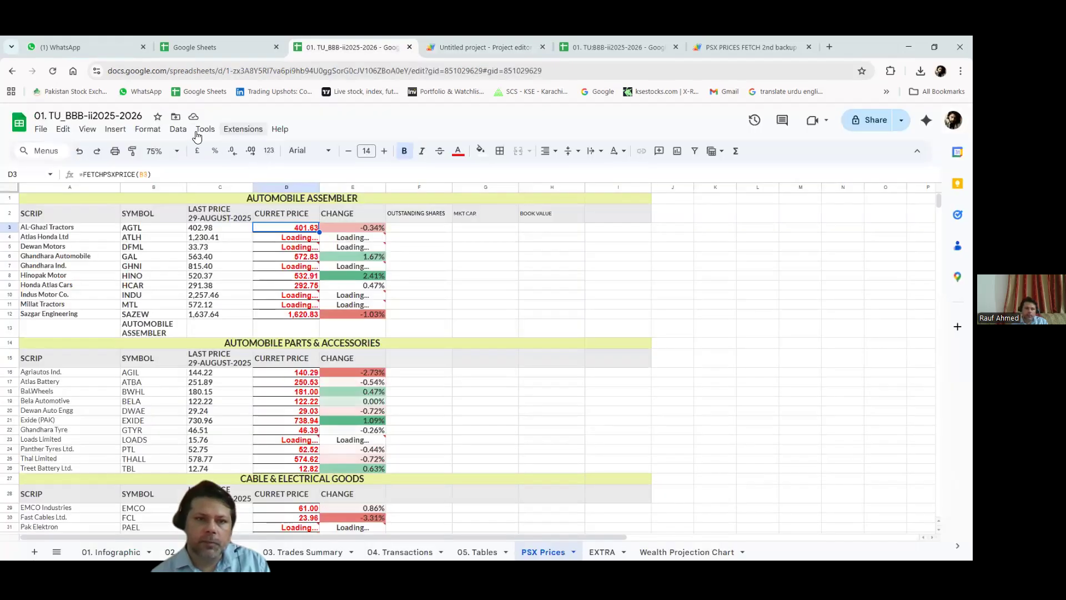
left_click(244, 129)
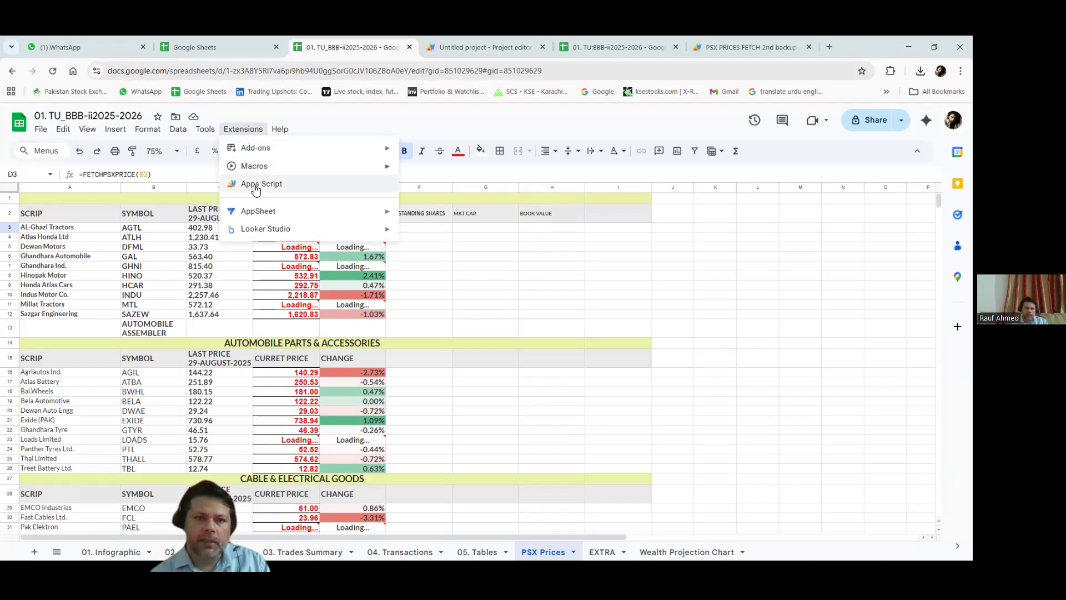
left_click(263, 183)
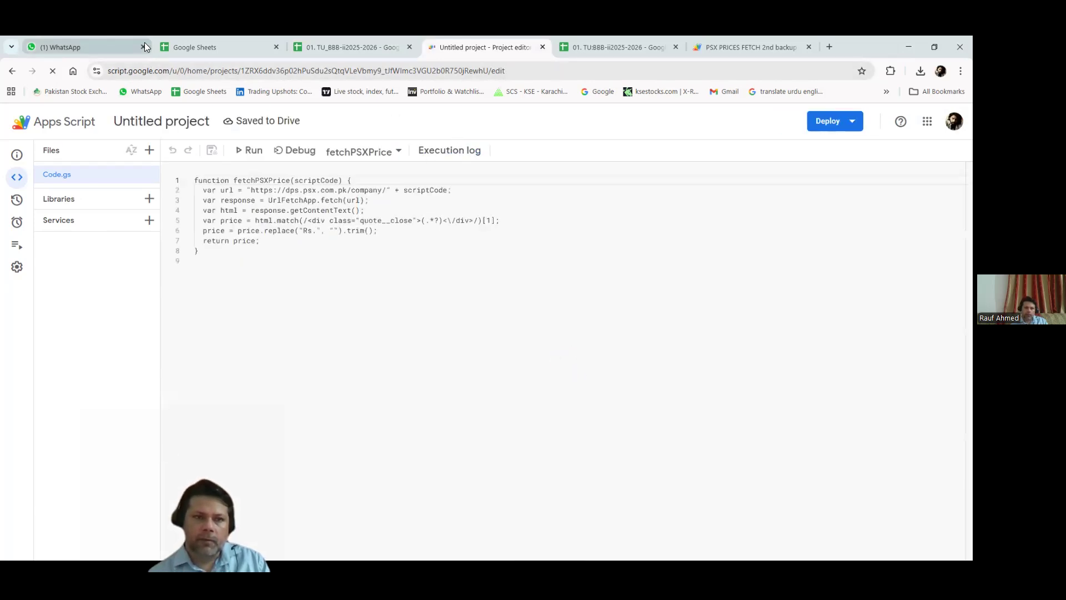
Copy the whole fetchPSXPrice function from Apps Script and send it to the Trading Upshots Mentorship WhatsApp group
left_click(94, 49)
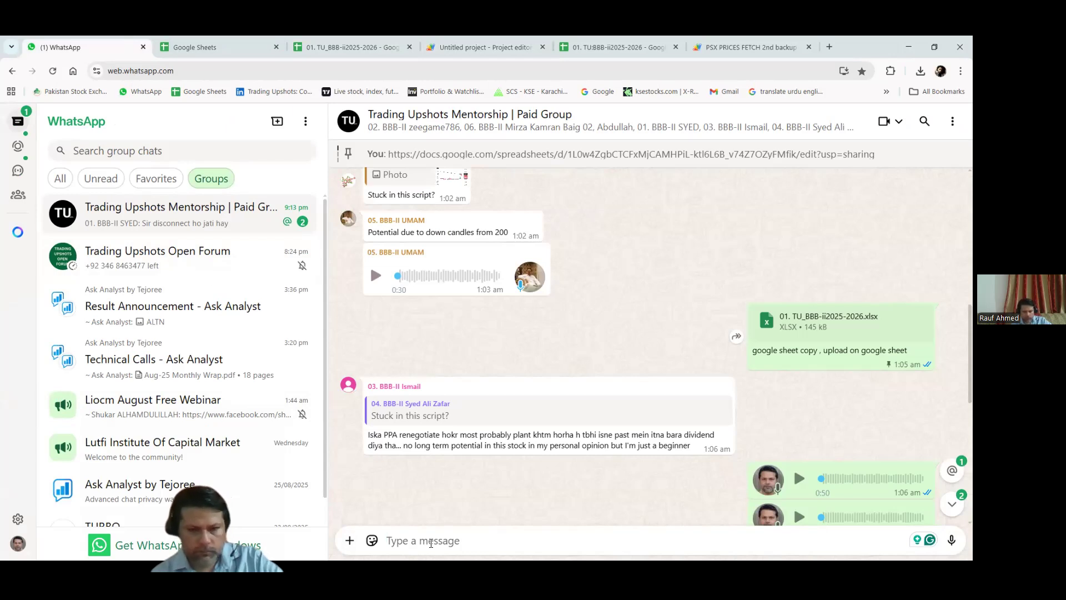
right_click(423, 540)
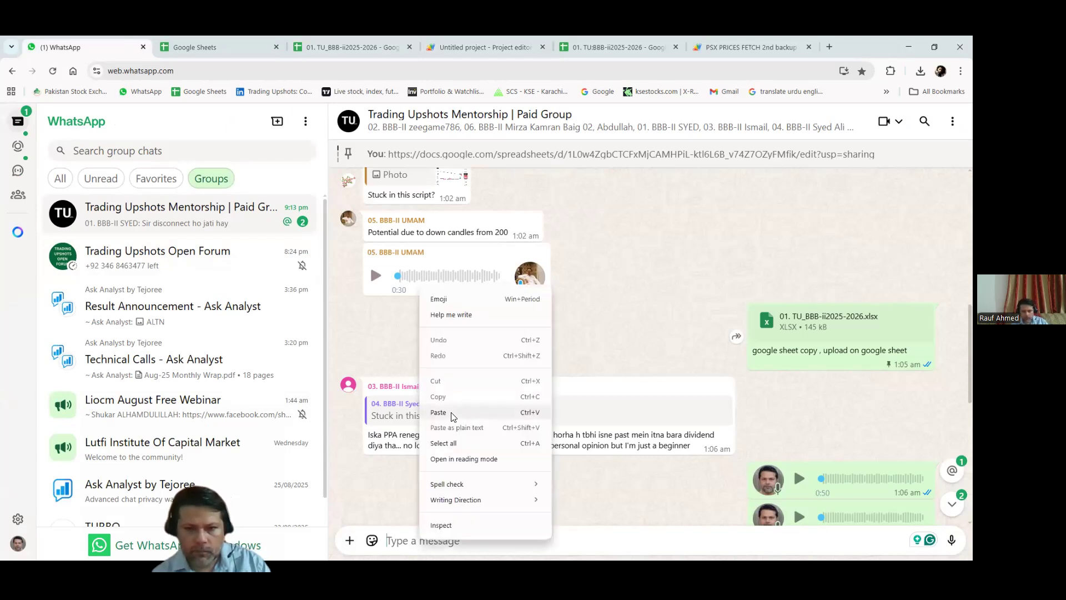
key("Escape")
left_click(478, 47)
left_click_drag(235, 259, 192, 179)
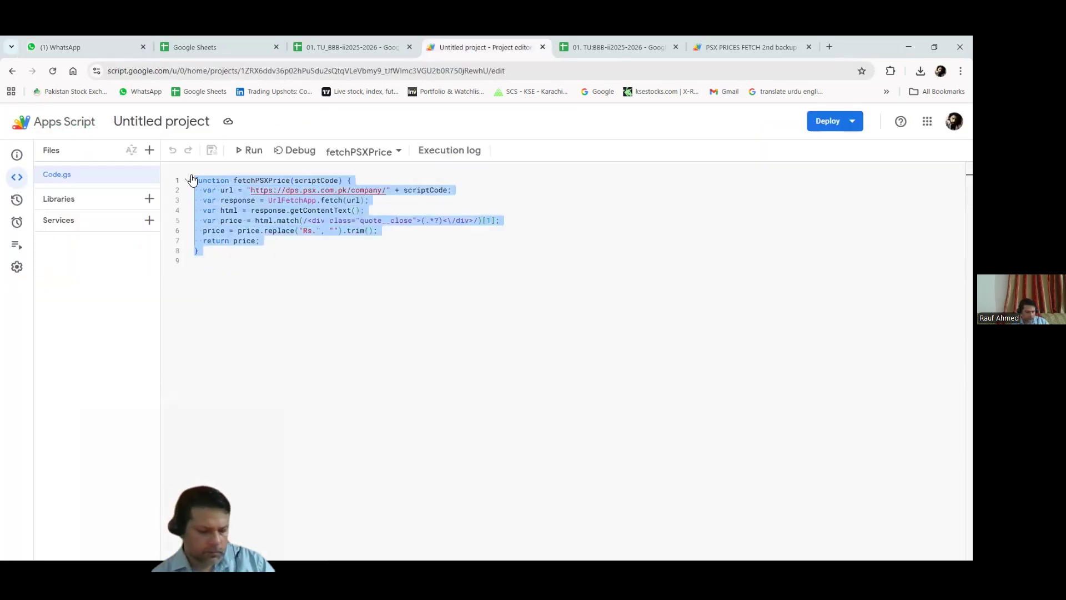
left_click(106, 46)
left_click(411, 541)
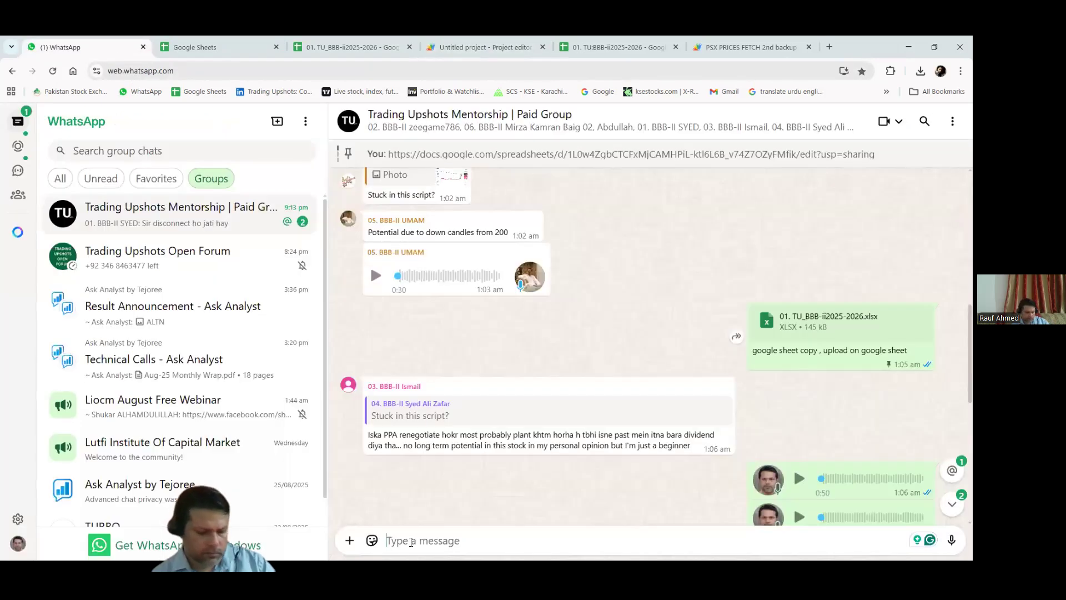
key("ctrl+v")
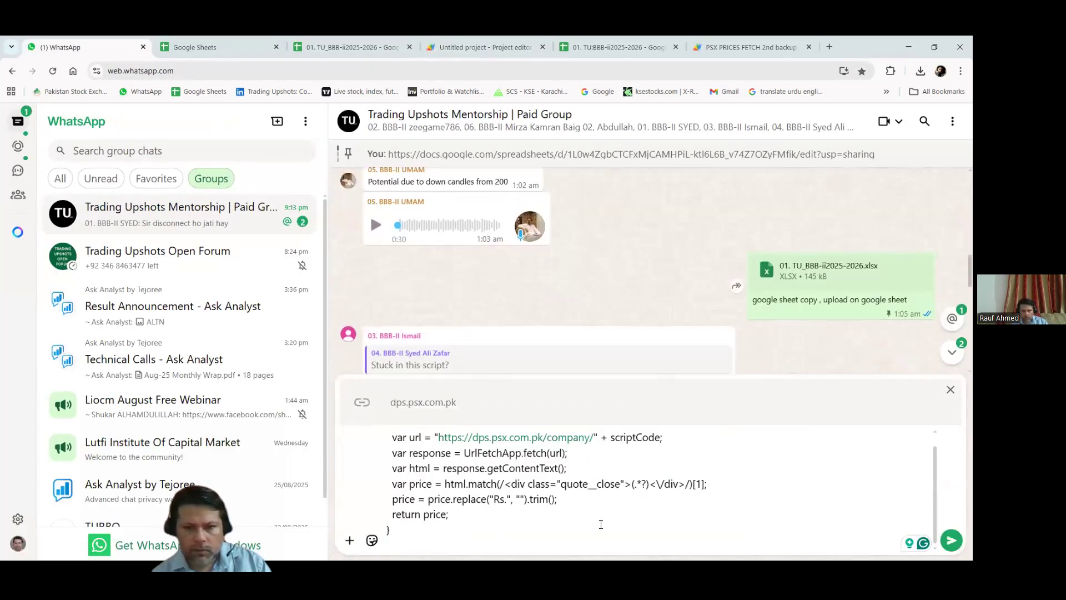
left_click(952, 540)
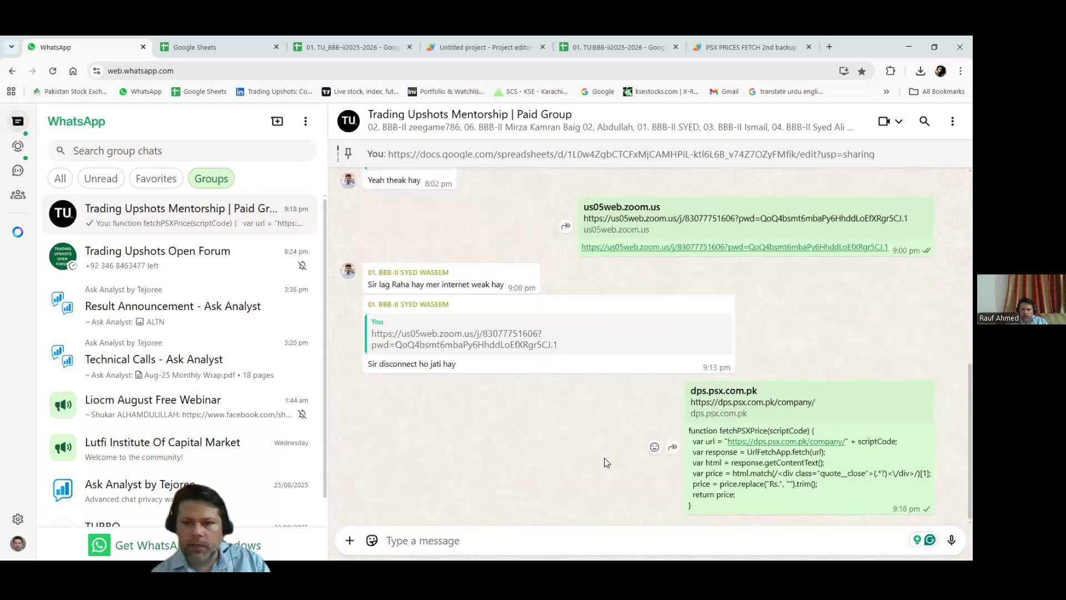
left_click(341, 48)
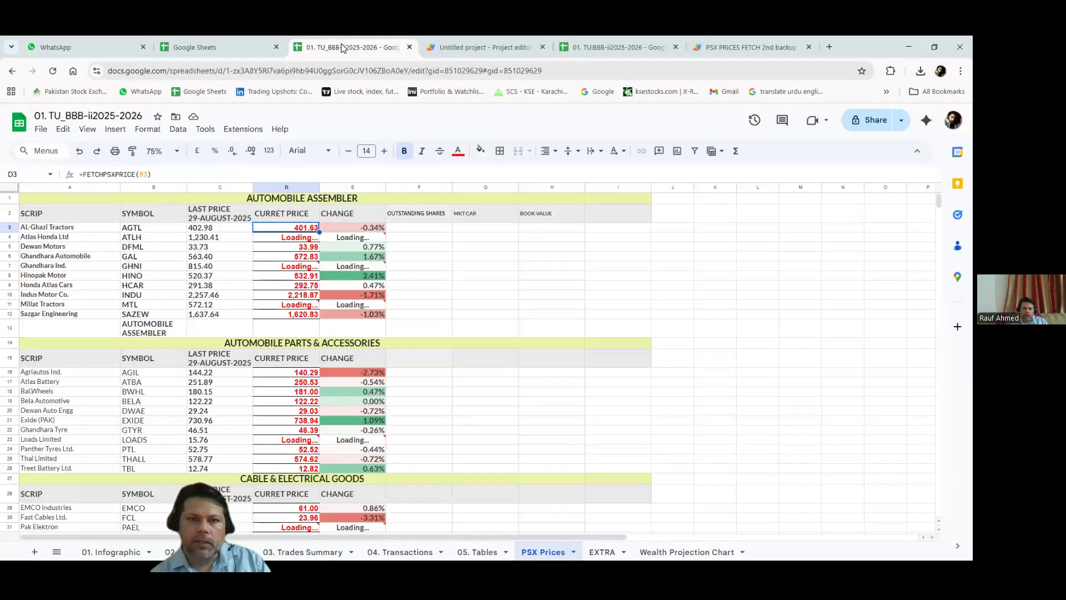
Copy the FETCHPSXPRICE formula from PSX Prices cell D3 and return to the 788 account sheet
left_click(447, 48)
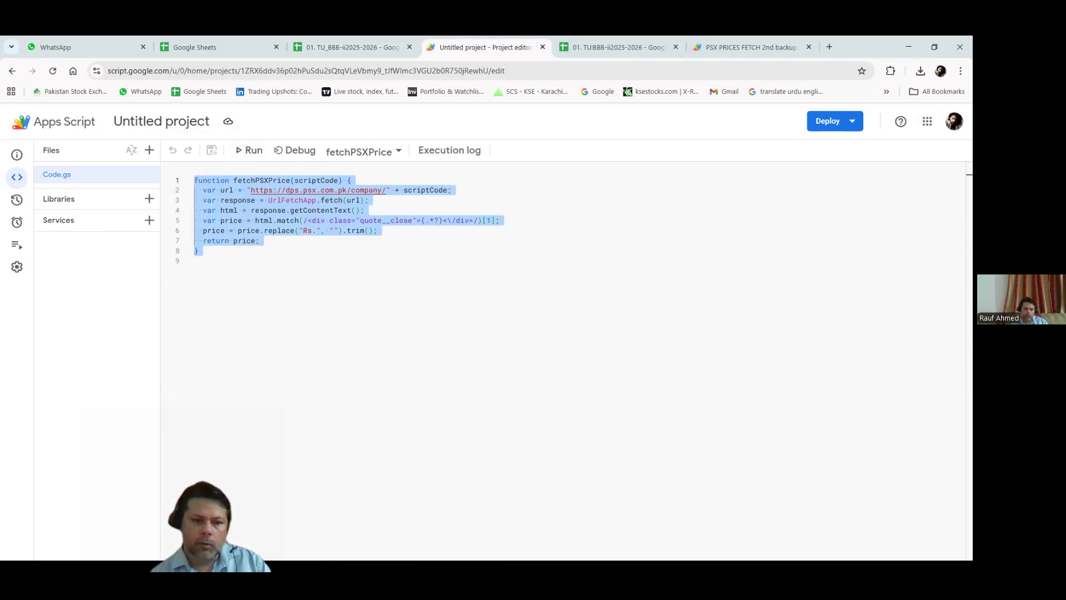
left_click(421, 320)
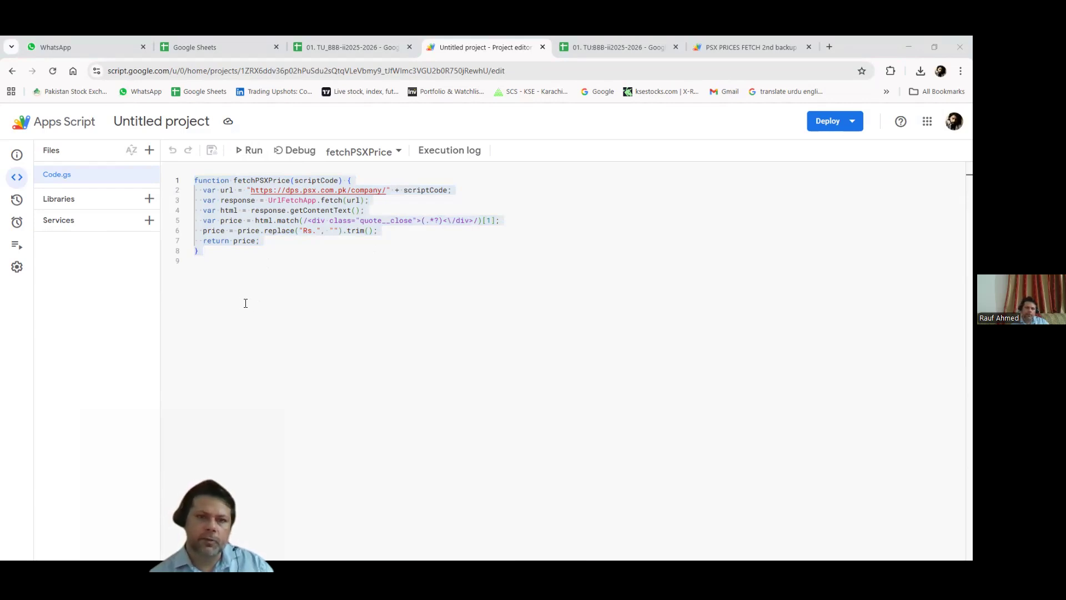
left_click(336, 45)
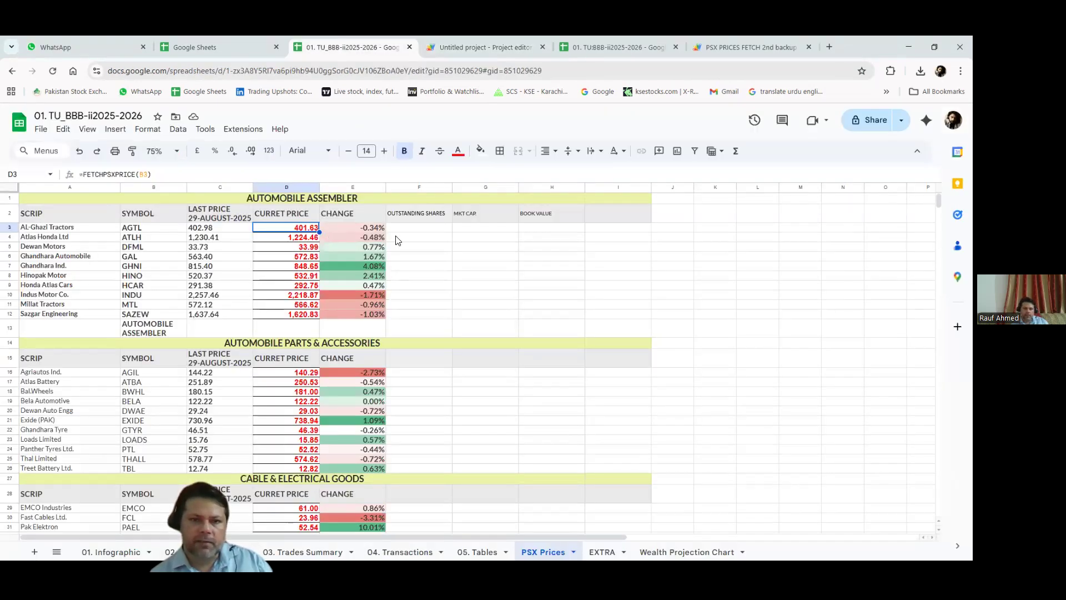
right_click(296, 231)
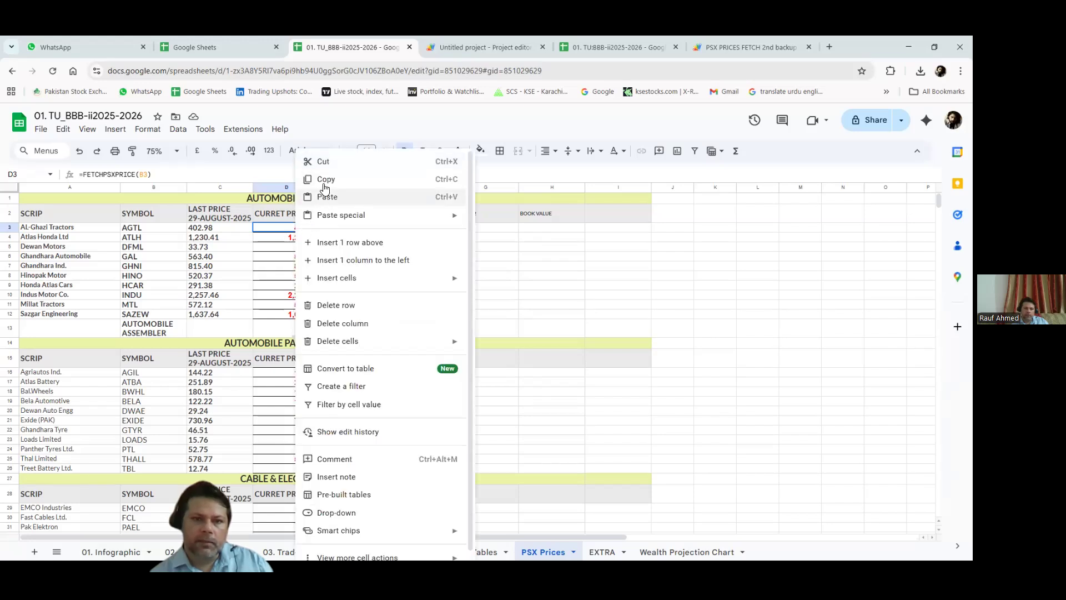
left_click(323, 182)
left_click(218, 43)
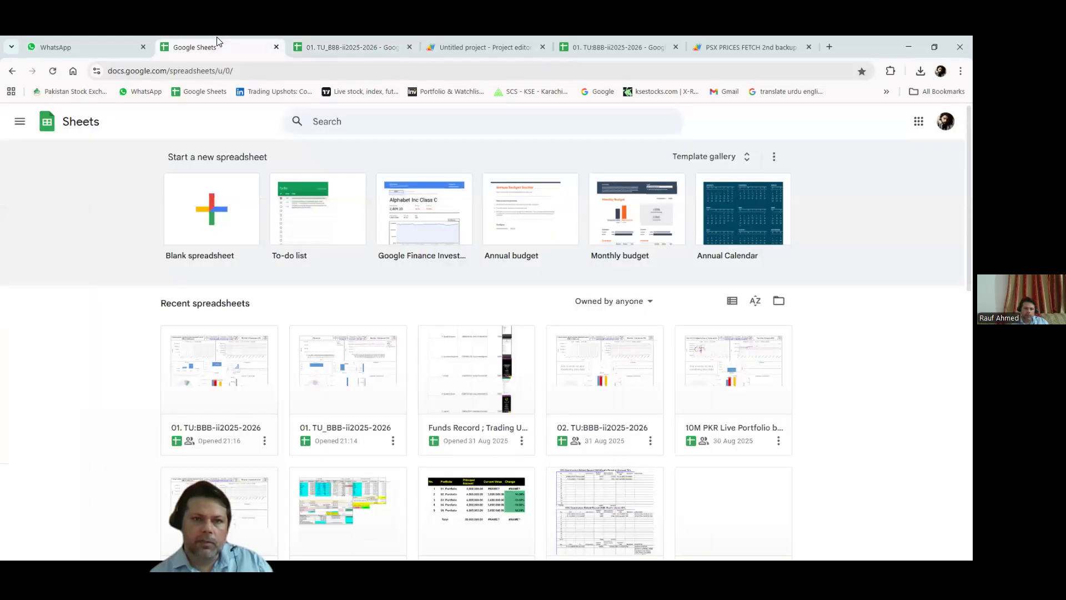
left_click(298, 45)
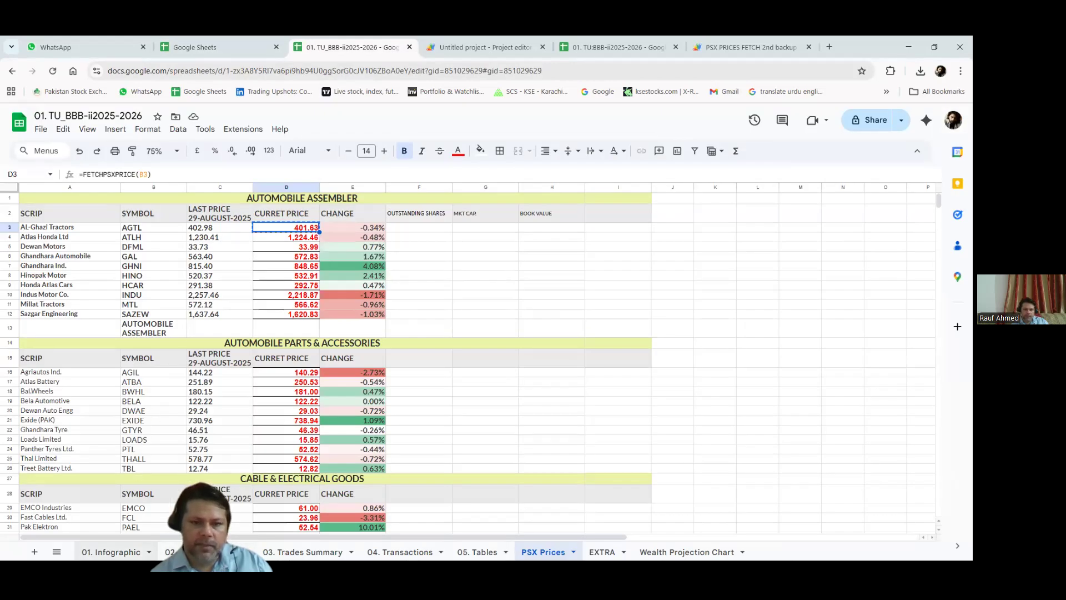
left_click(172, 552)
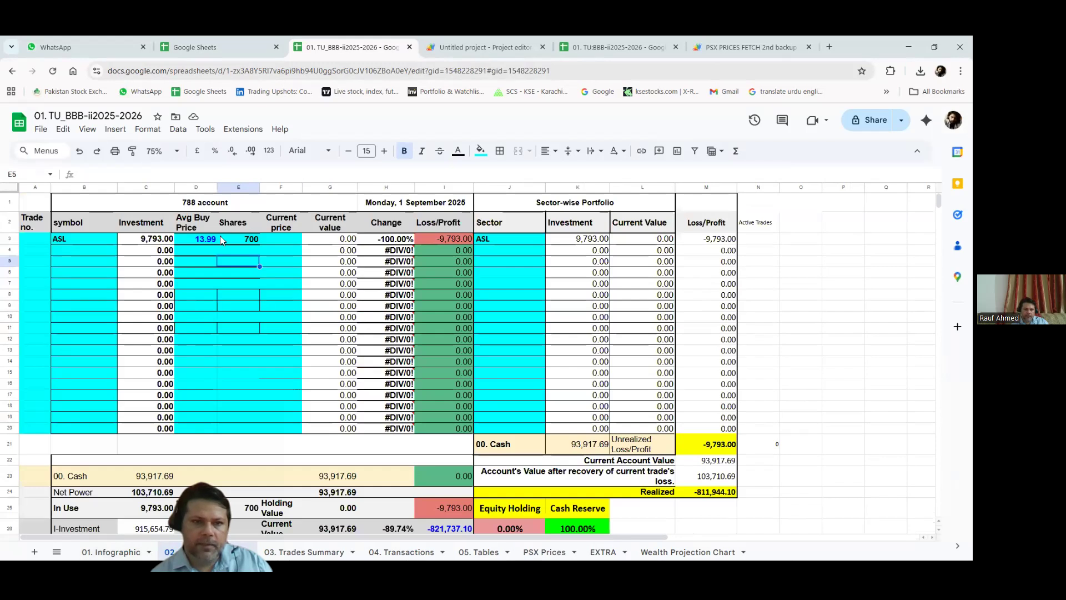
Paste the formula into F3 as =FETCHPSXPRICE(B3), so ASL's current price reads 14.87
right_click(288, 239)
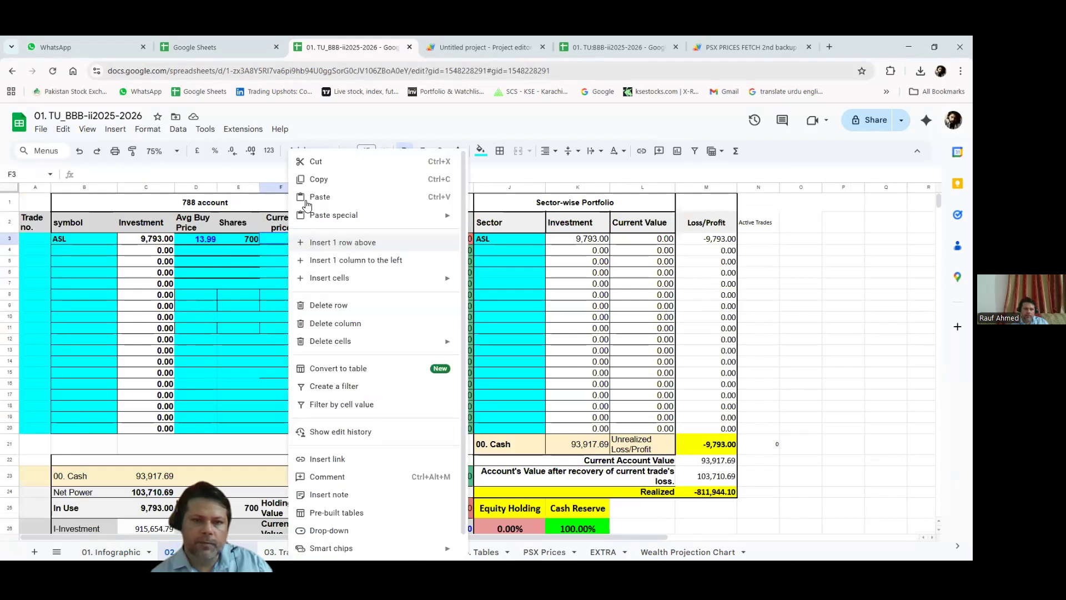
key("ctrl+v")
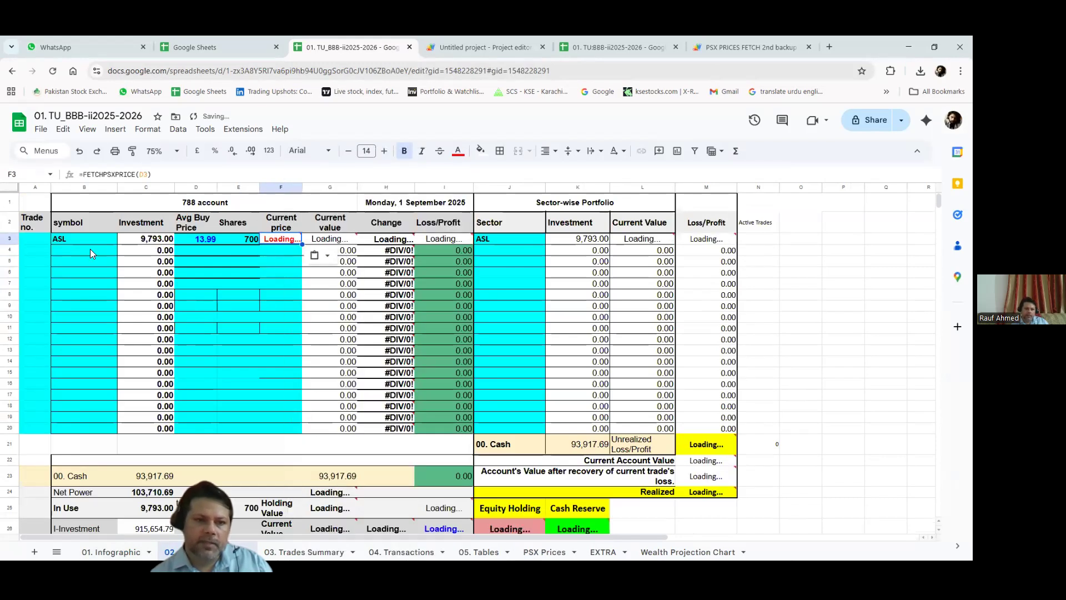
key("Down")
double_click(282, 238)
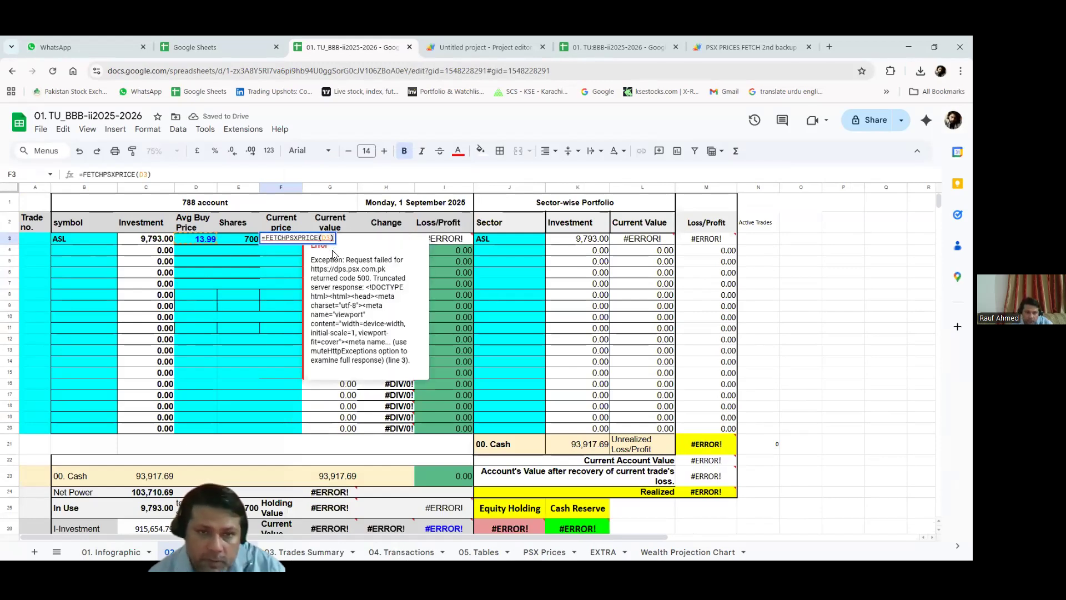
left_click(329, 238)
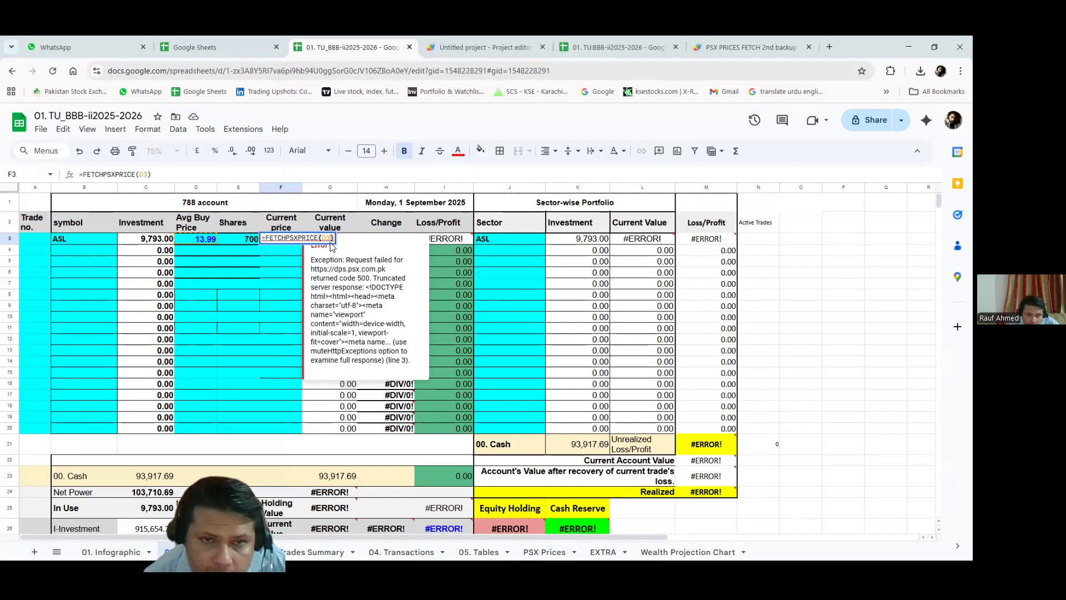
key("BackSpace")
key("BackSpace")
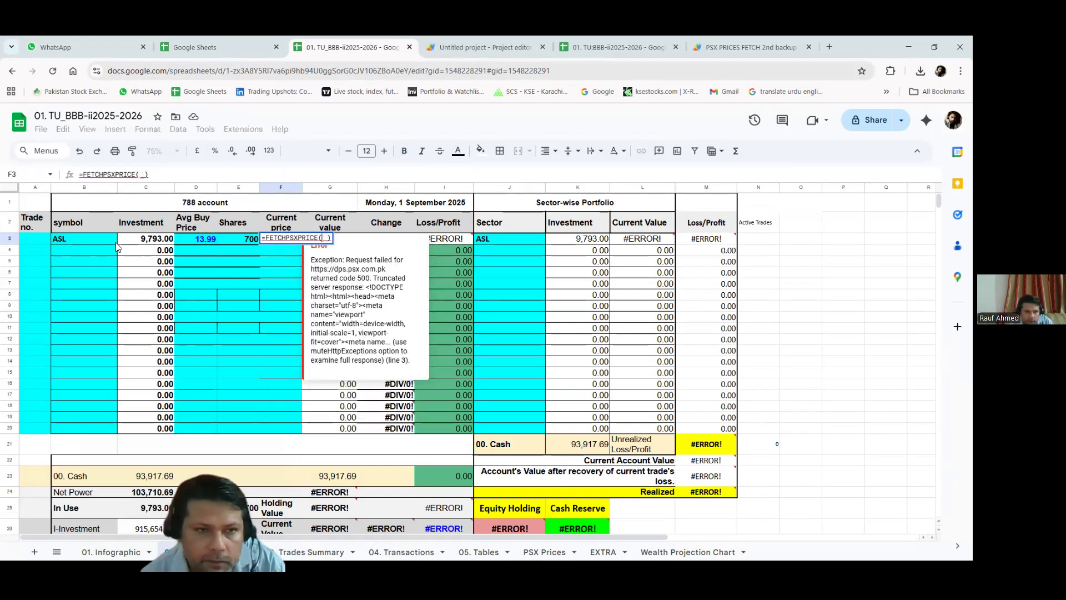
left_click(70, 238)
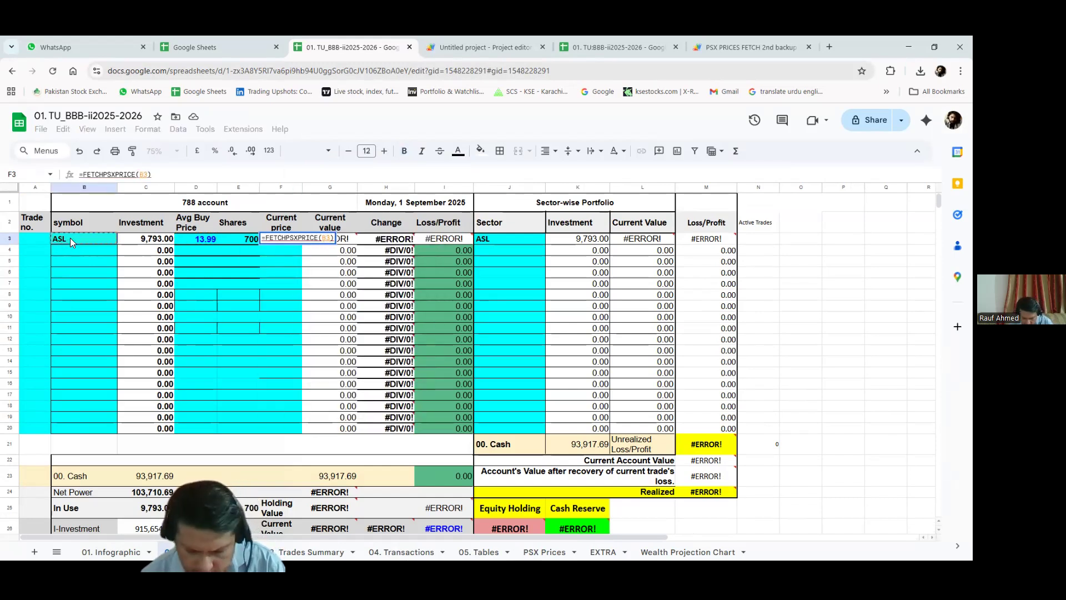
key("Return")
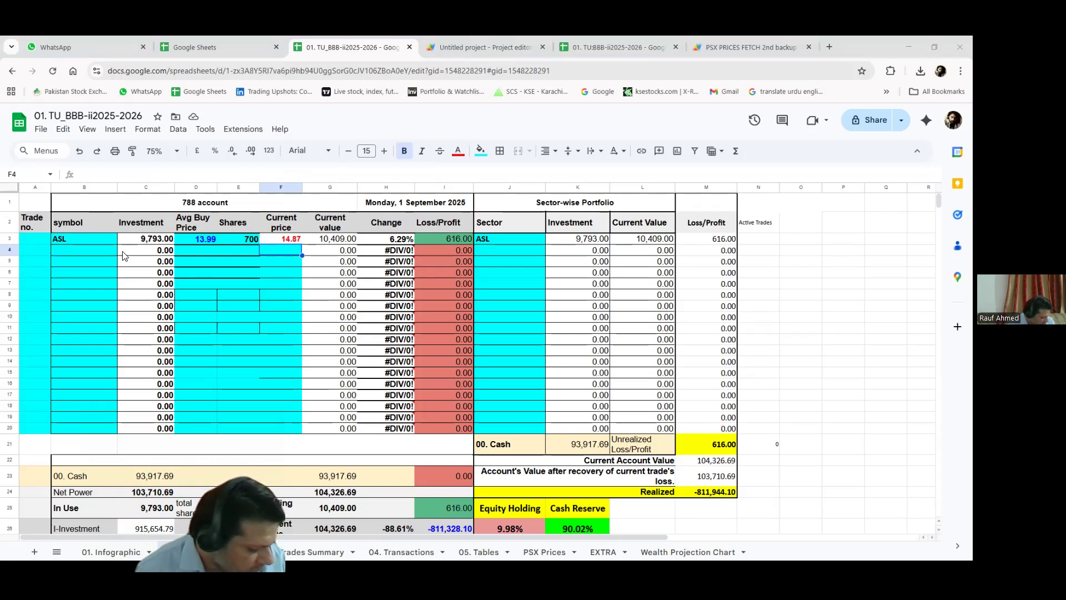
left_click(83, 251)
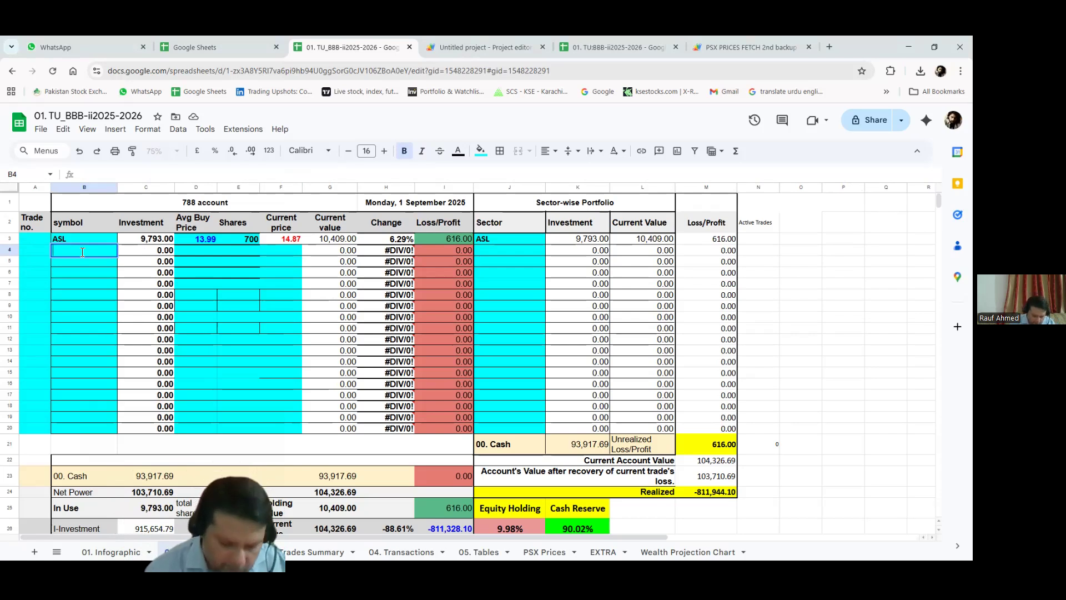
Enter BBFL with a 49.44 buy price and 10500 shares in row 4
type("BBB")
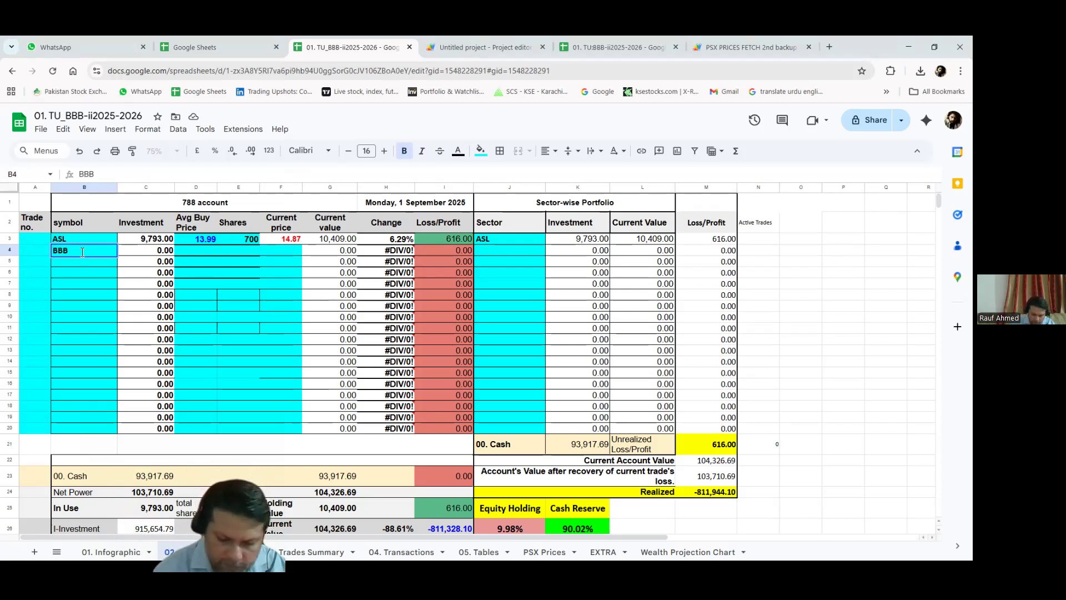
key("BackSpace")
type("FL")
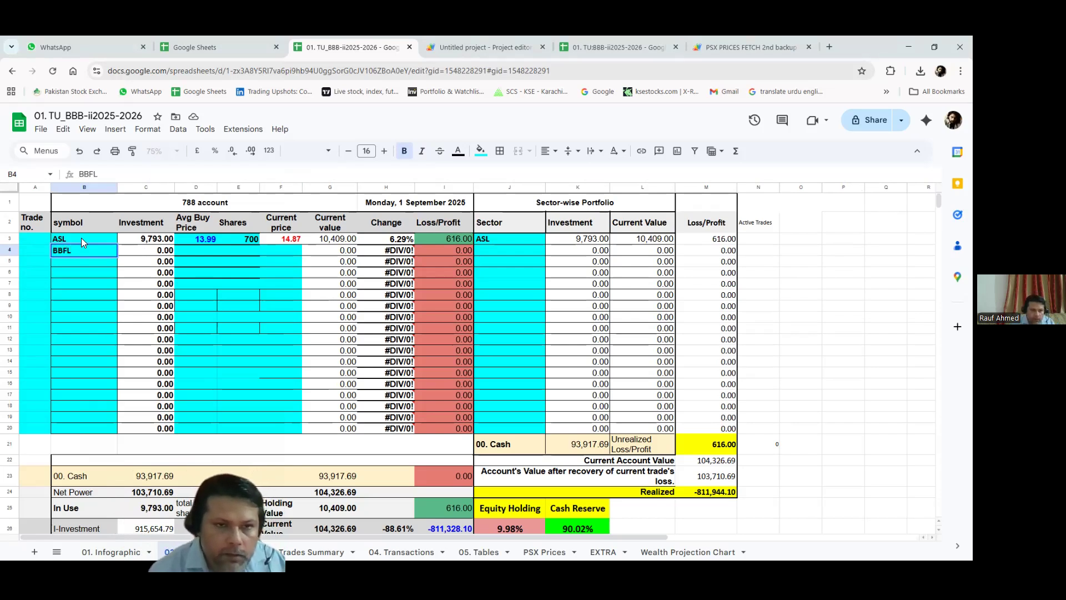
left_click(191, 251)
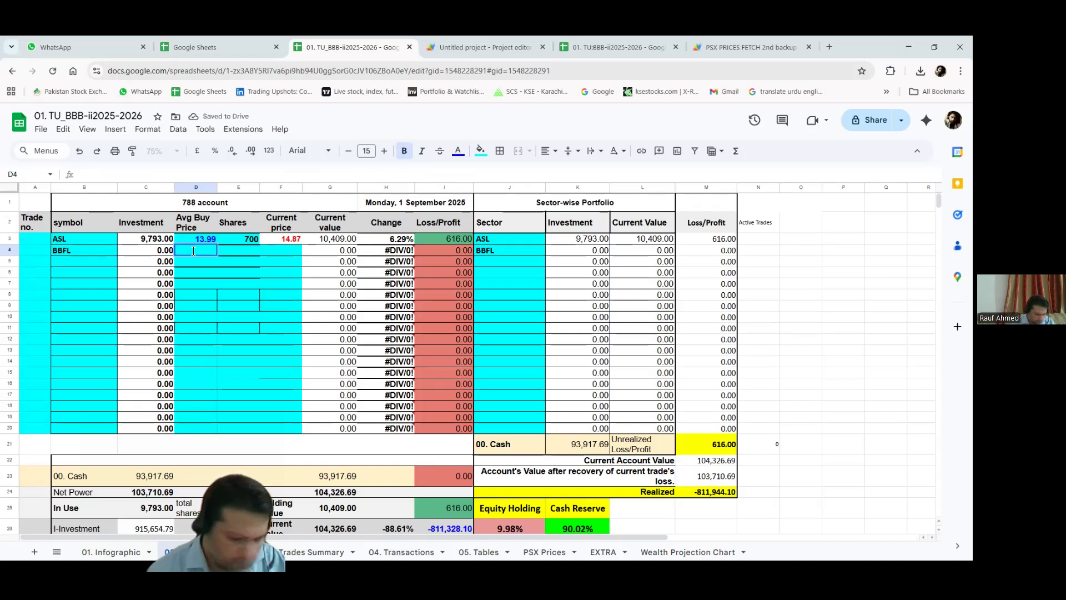
type("49.44")
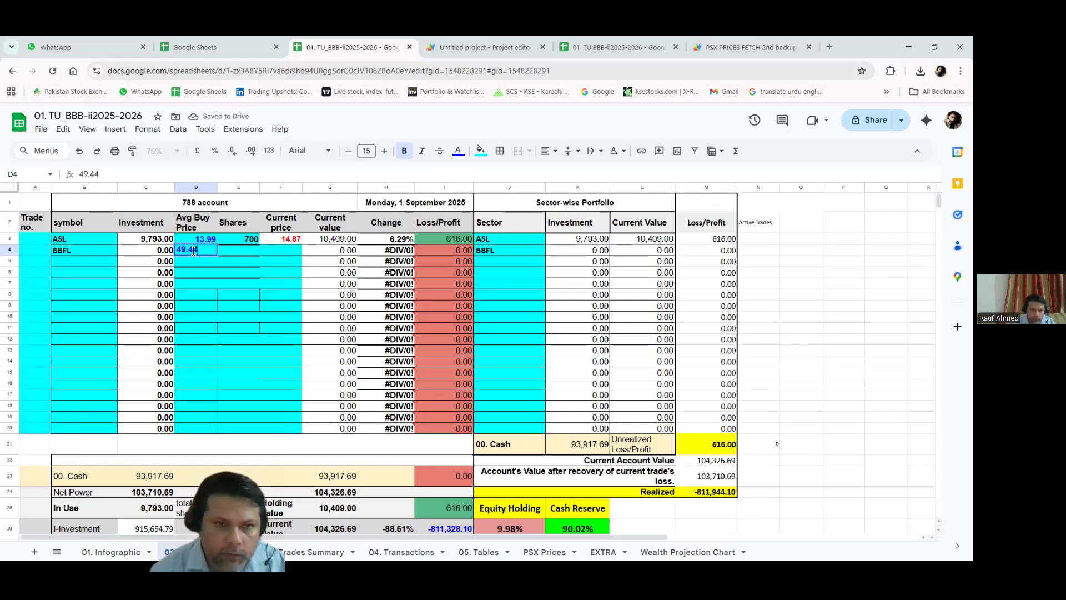
left_click(240, 247)
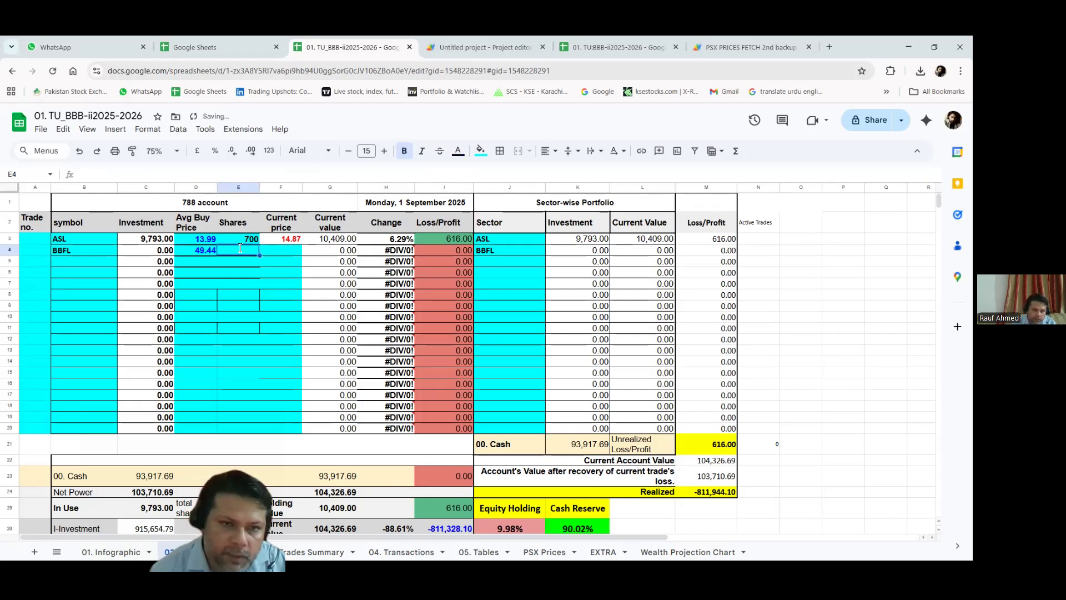
type("10500")
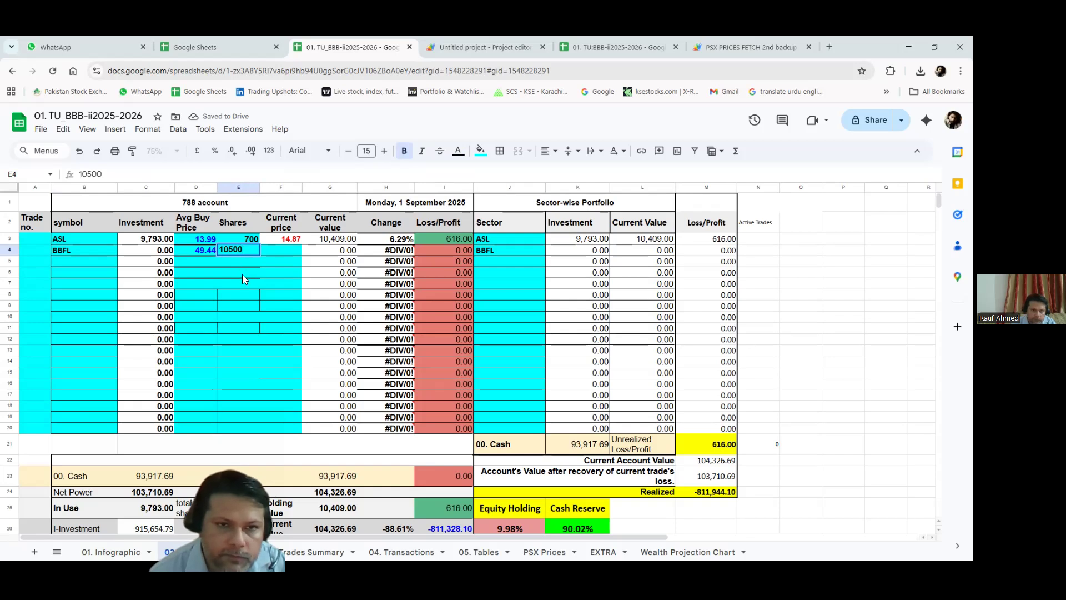
left_click(242, 274)
Enter BECO with an 18.57 average price and 800 shares in row 5
left_click(81, 260)
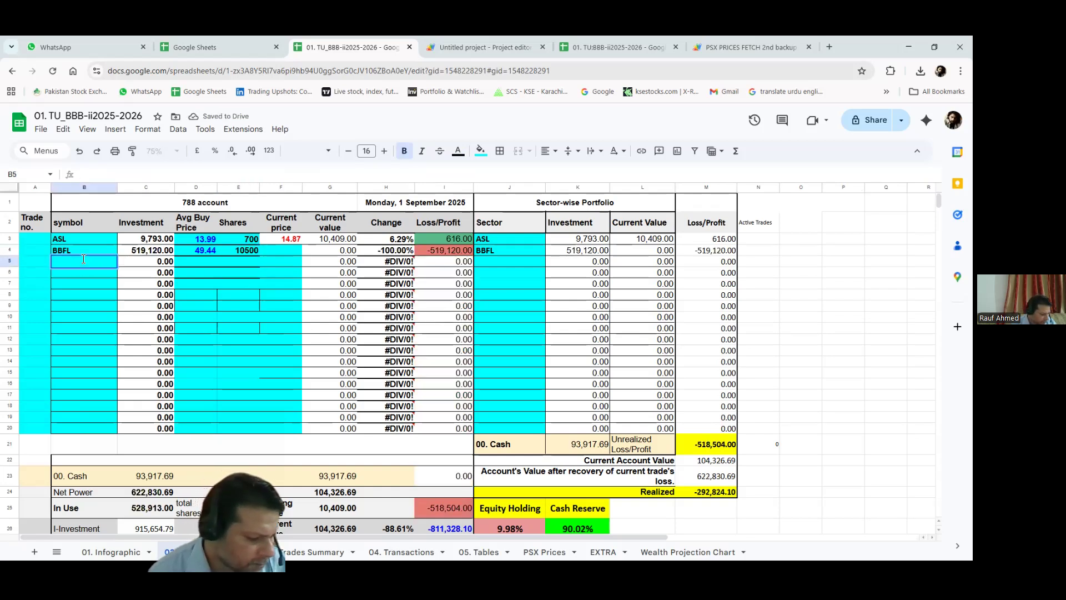
type("BECO")
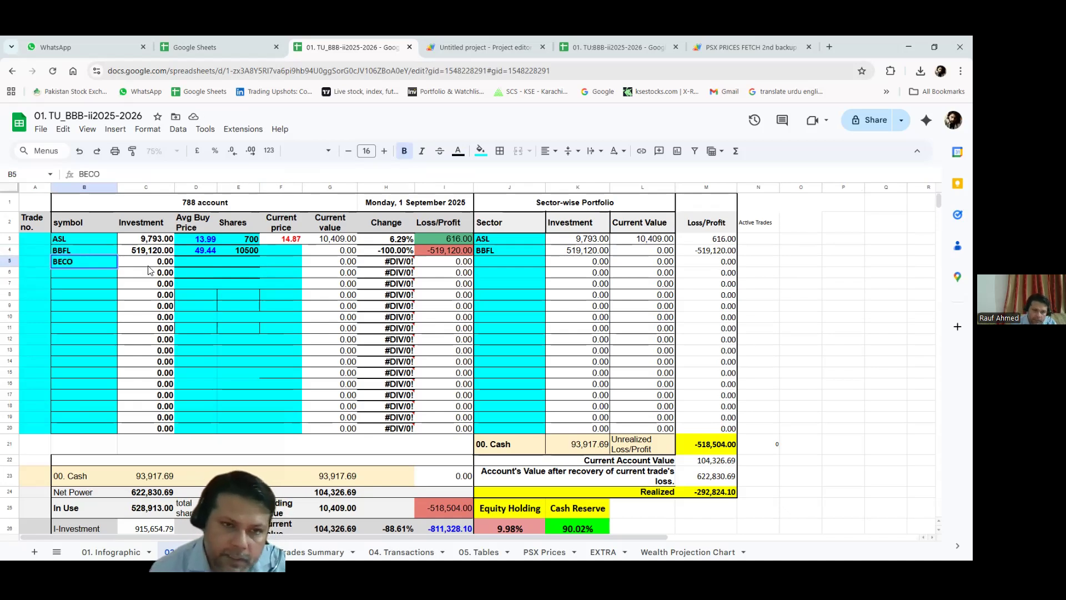
left_click(202, 261)
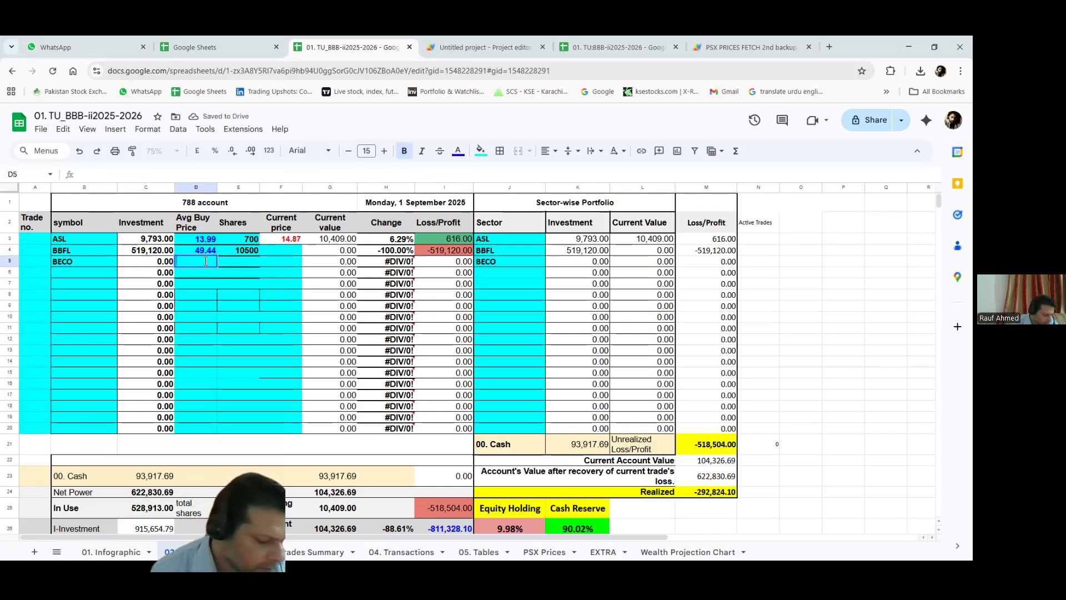
type("800")
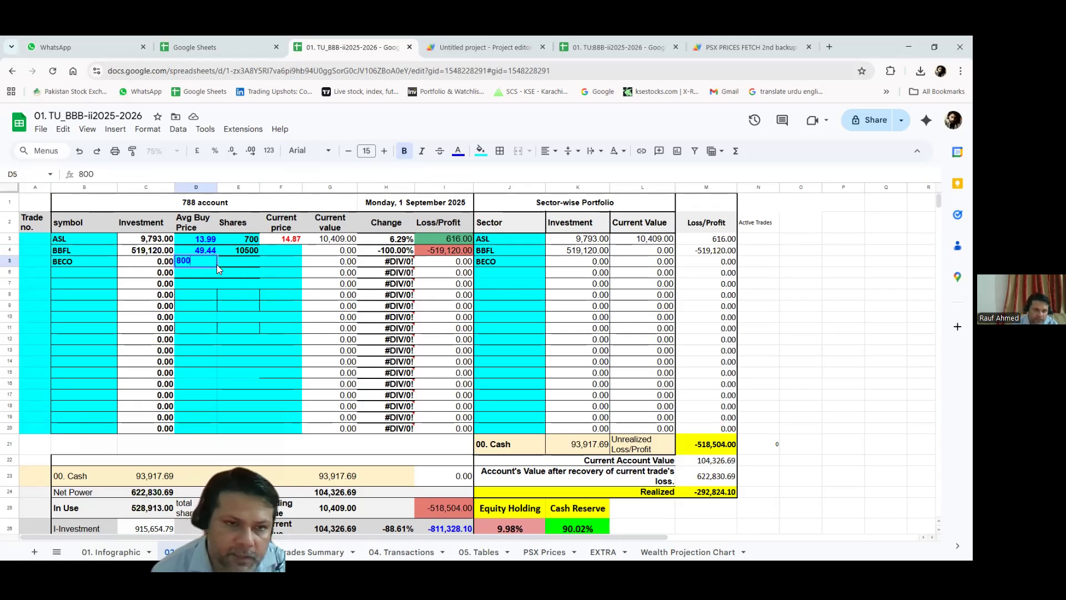
key("BackSpace")
key("BackSpace")
key("BackSpace")
type("18.57")
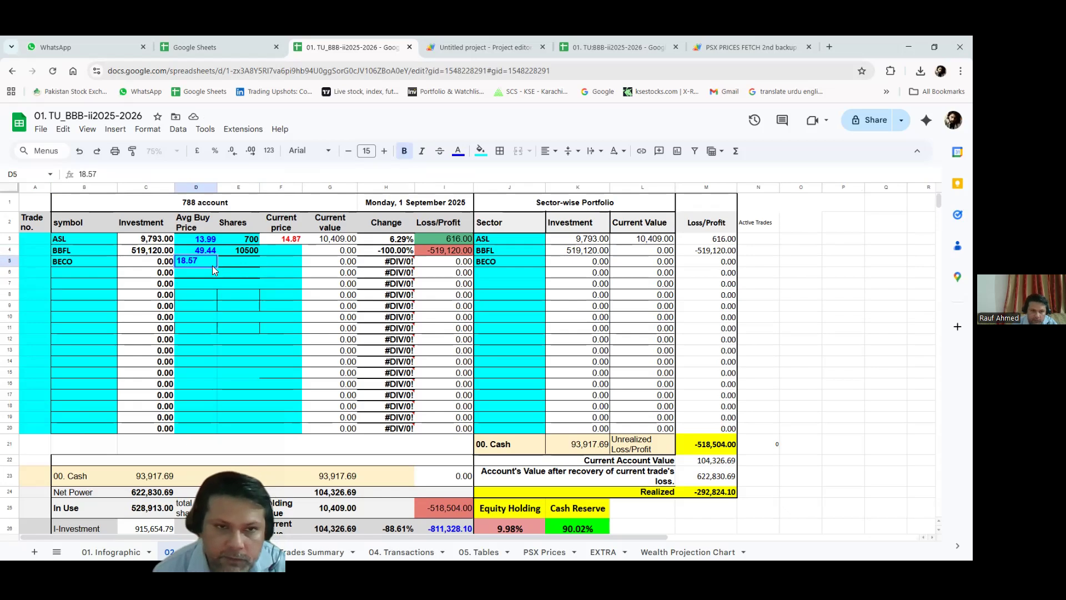
left_click(250, 262)
type("800")
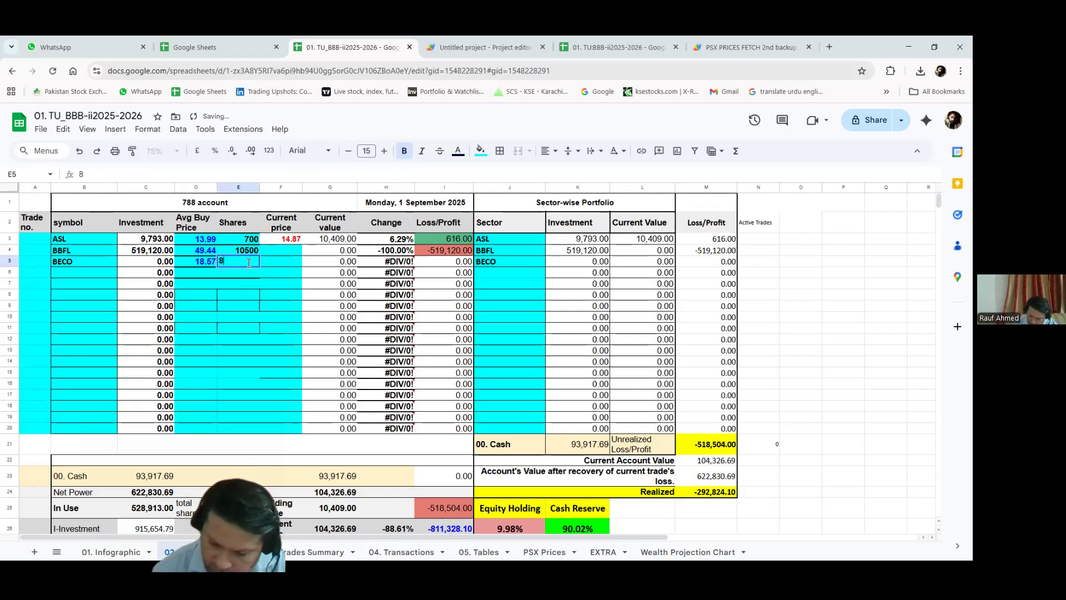
left_click(231, 284)
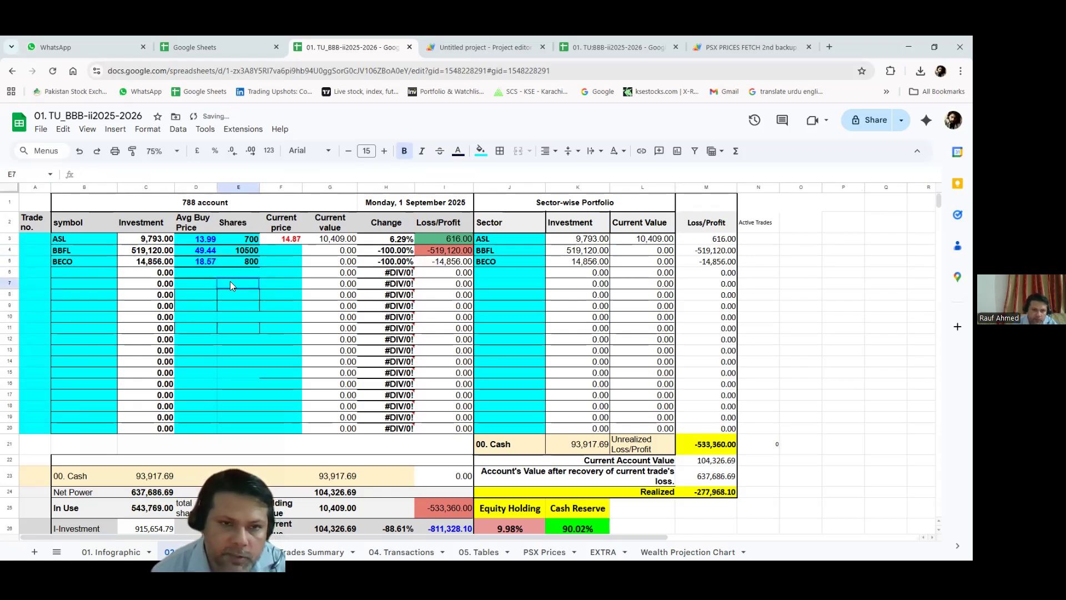
Enter EMCO with a 61.12 buy price and 500 shares in row 6
left_click(61, 273)
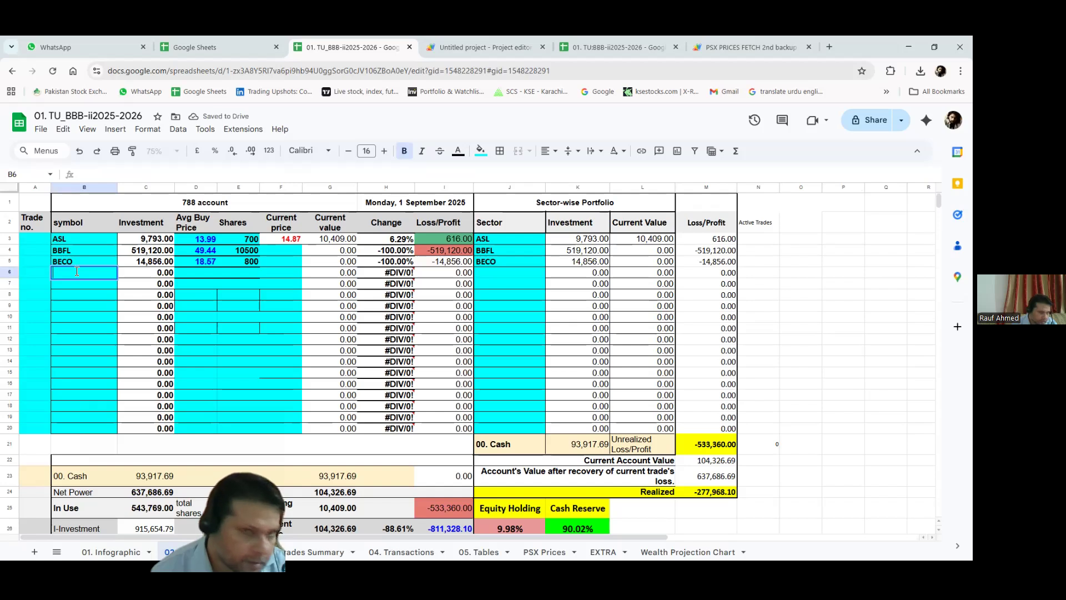
type("EMCO")
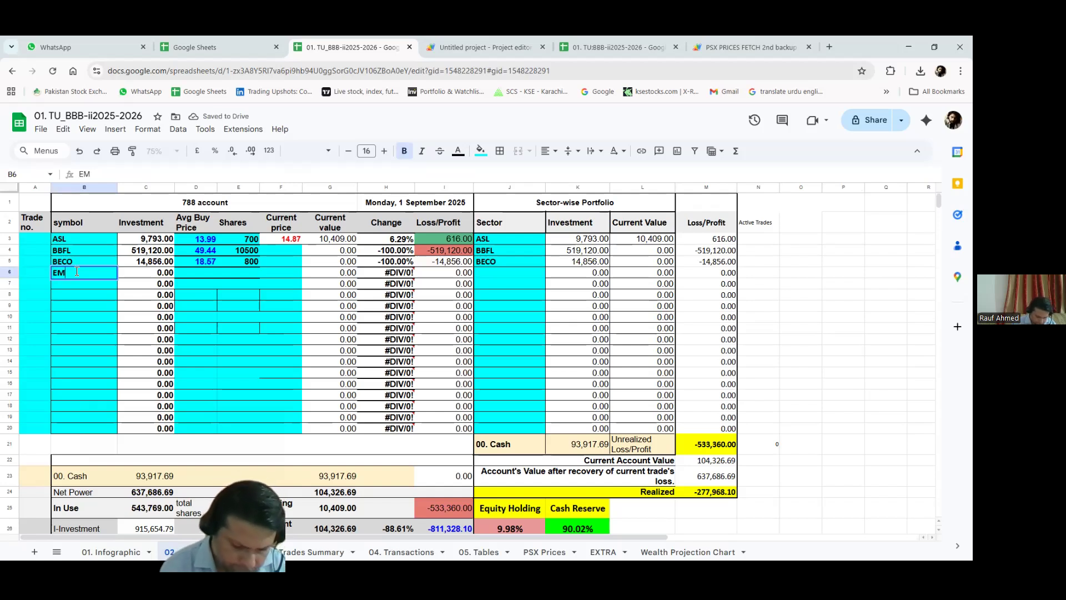
left_click(200, 271)
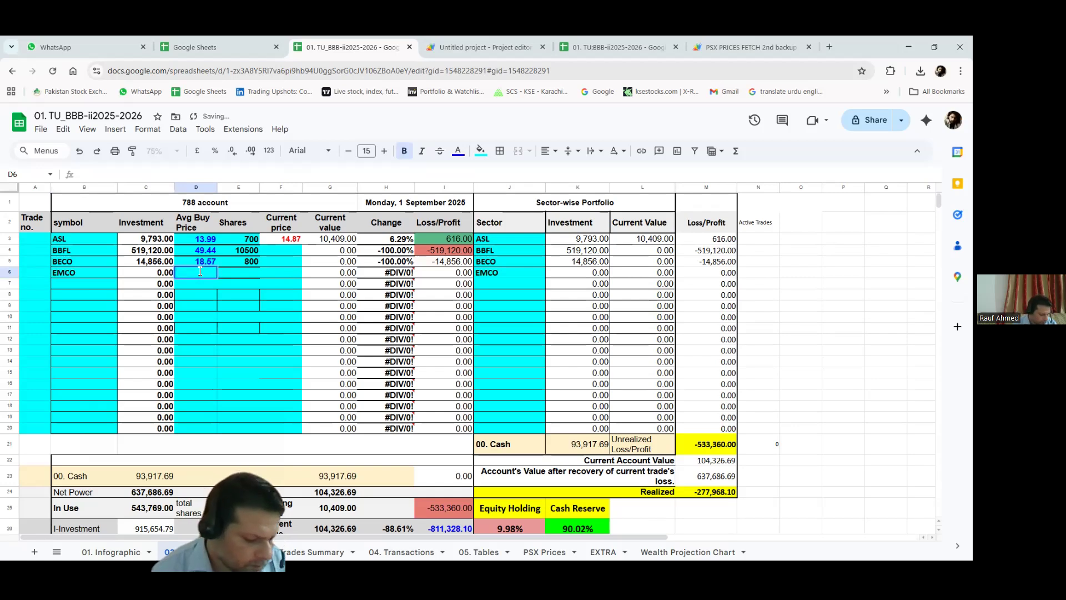
type("5")
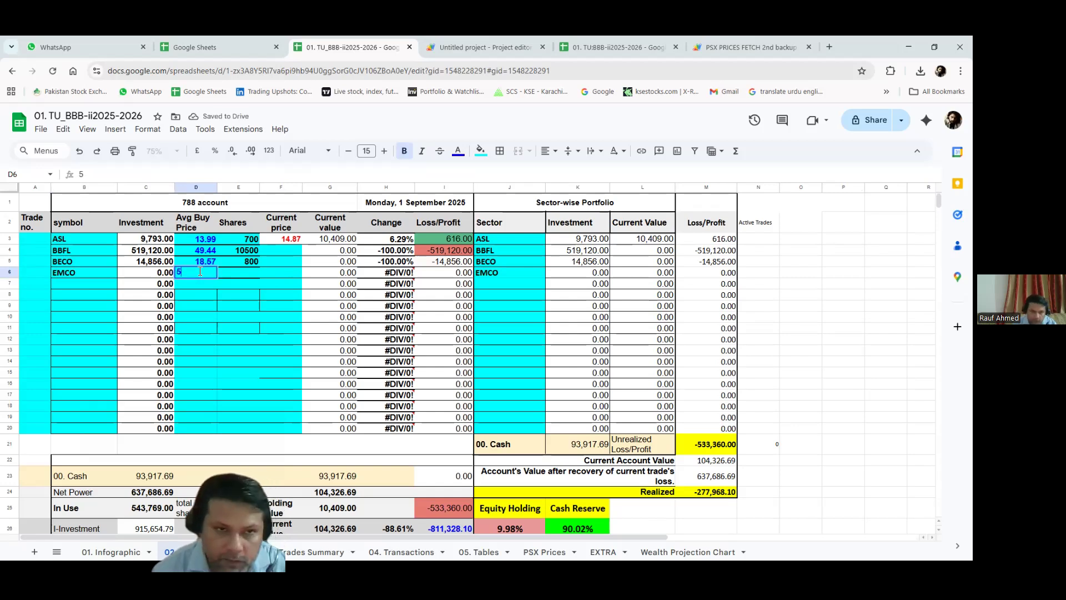
key("BackSpace")
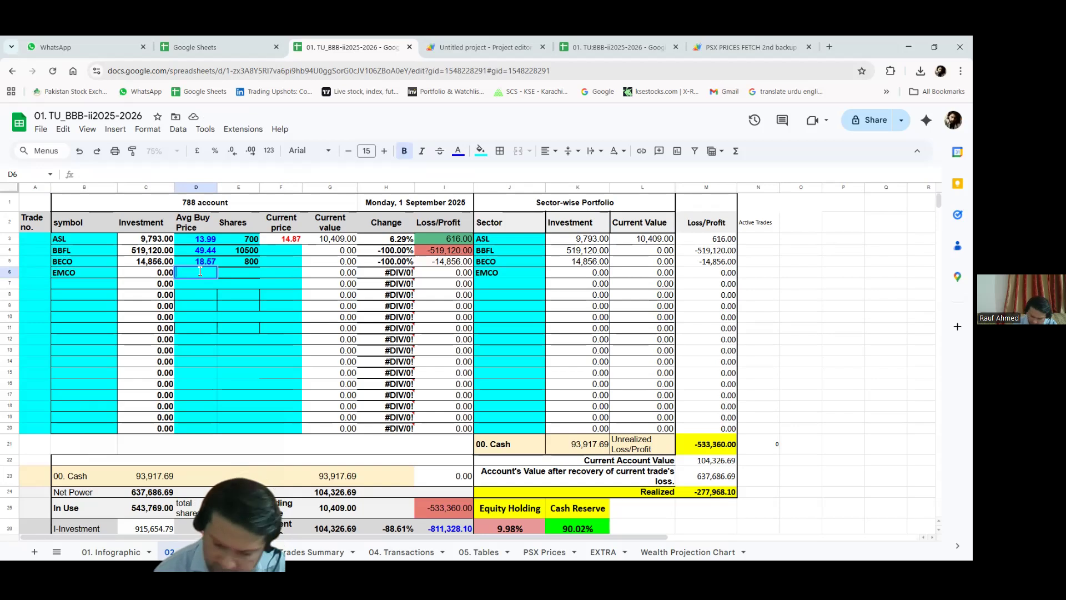
type("61.12")
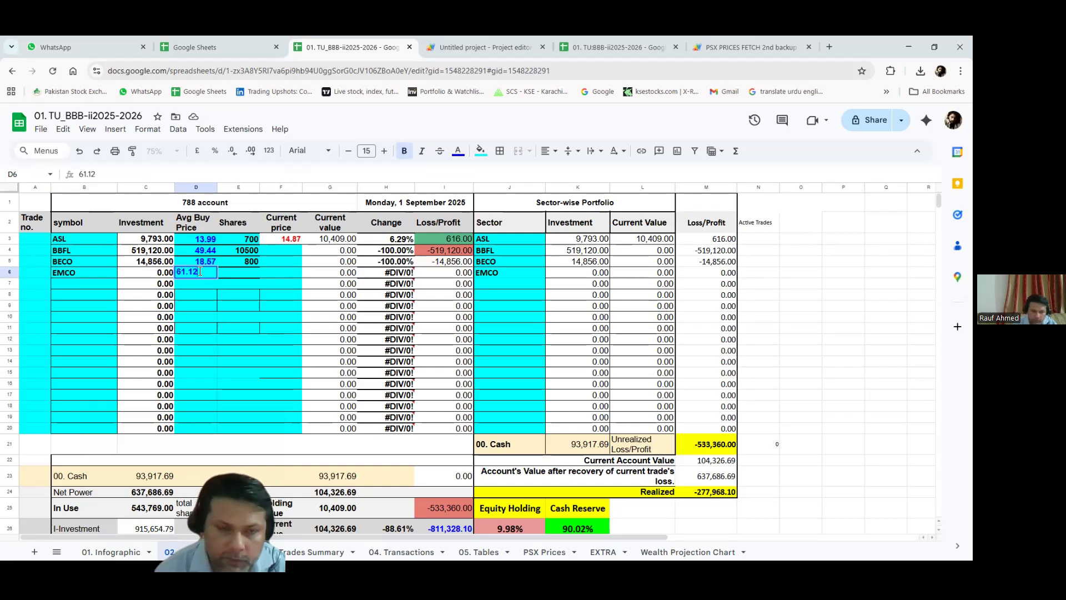
left_click(239, 271)
type("500")
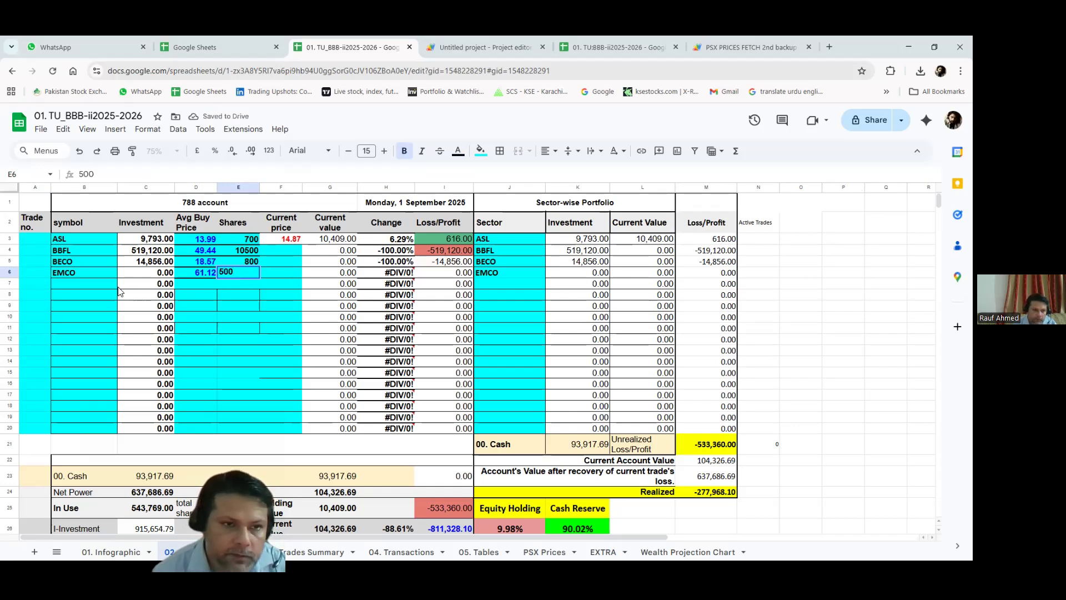
left_click(105, 284)
double_click(106, 285)
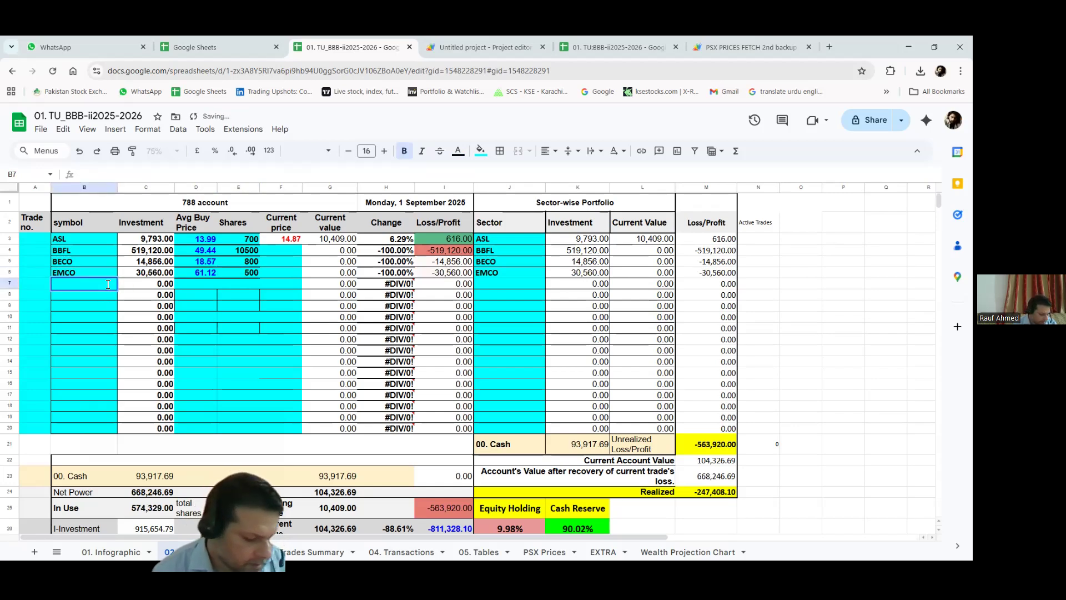
Enter FCEPL with an 86.04 buy price and 500 shares in row 7
type("FCE")
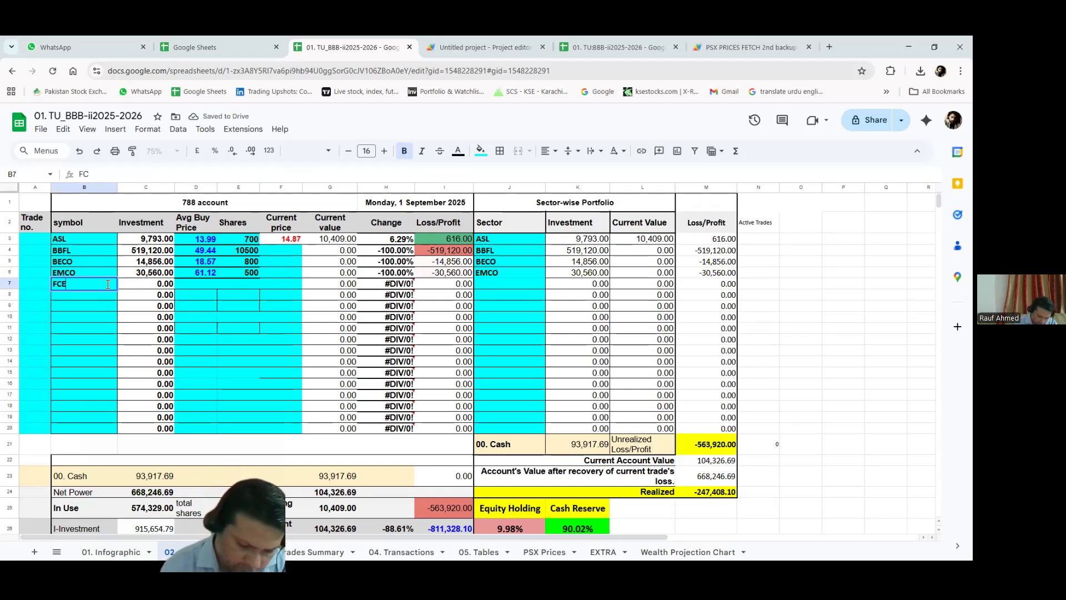
type("PL")
left_click(196, 282)
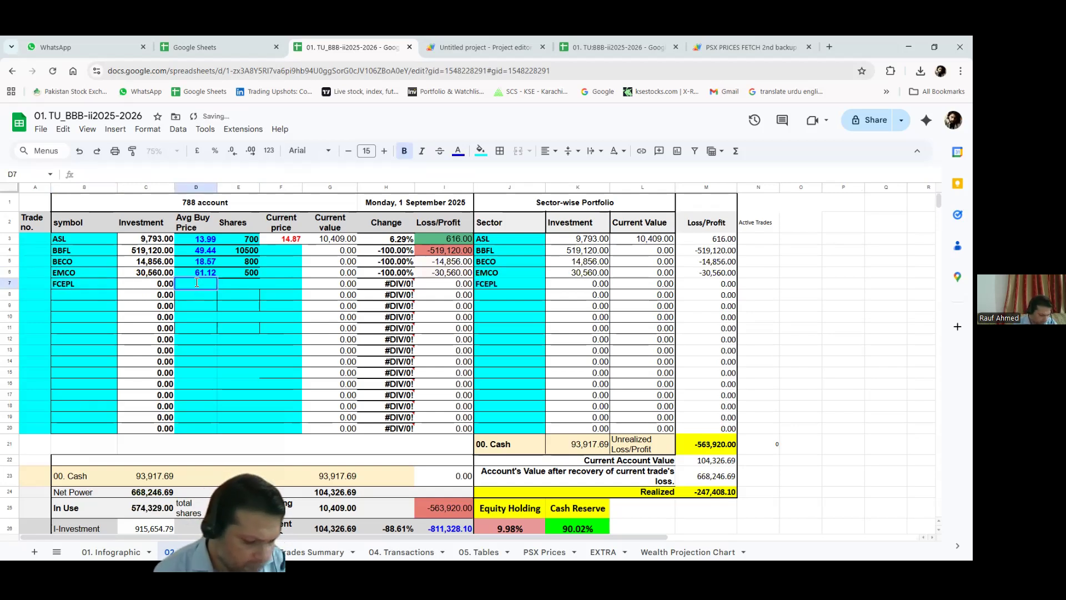
type("86.04")
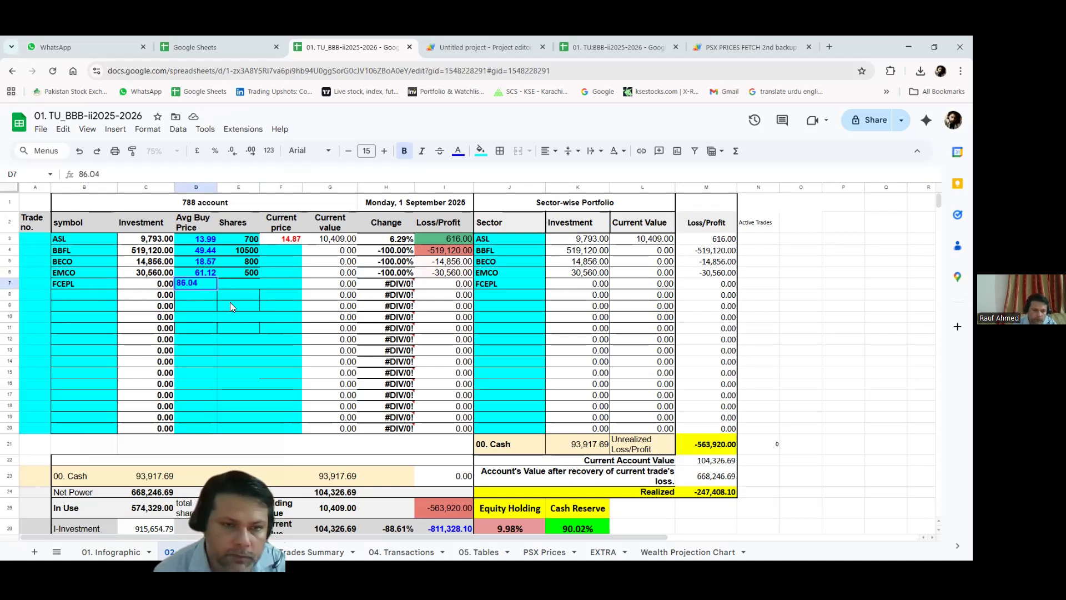
left_click(235, 281)
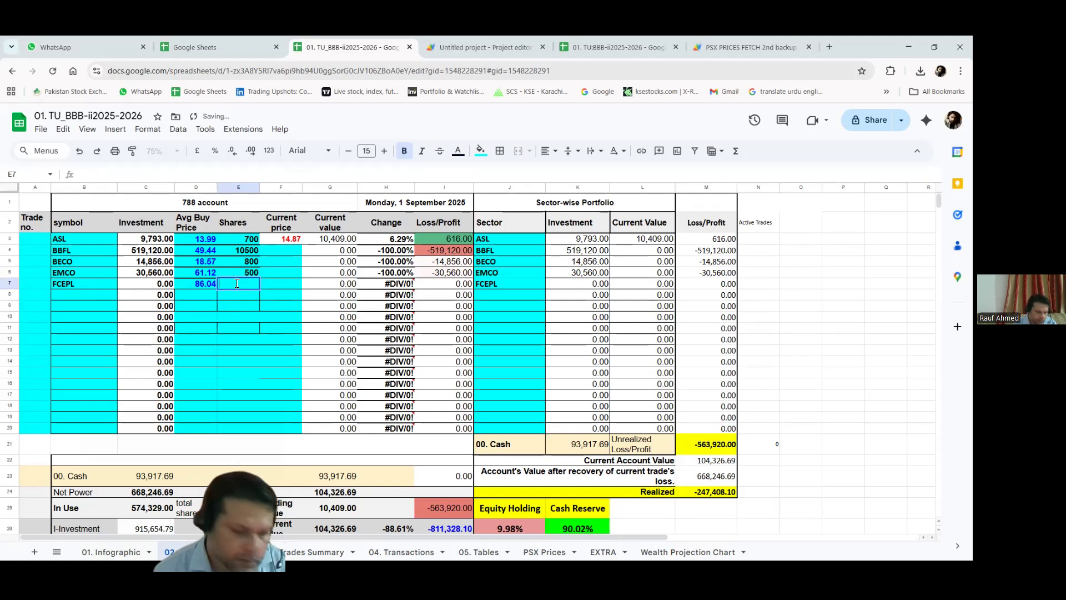
type("500")
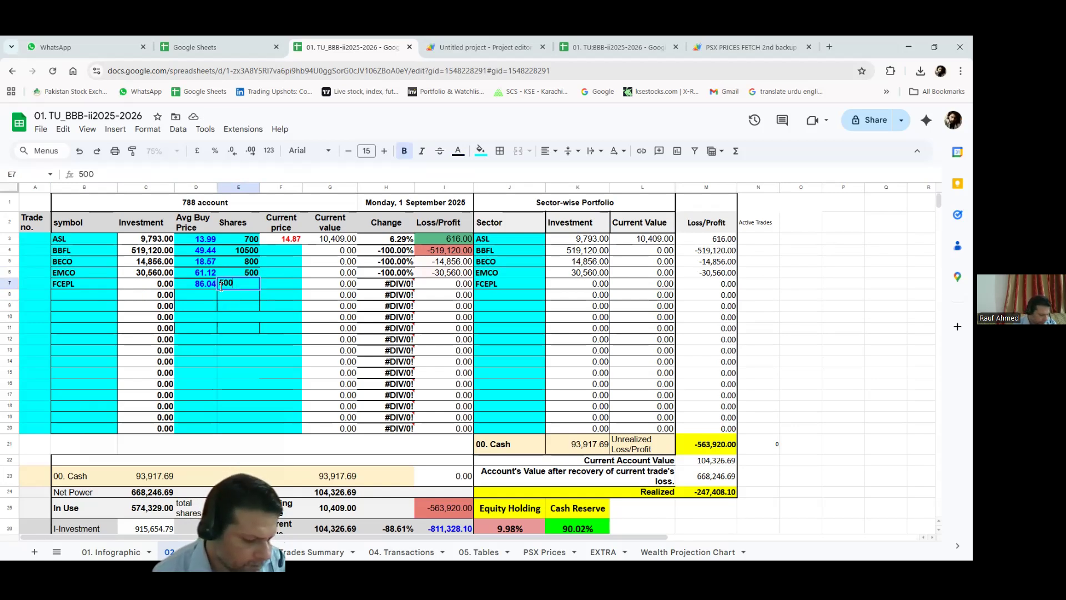
left_click(64, 293)
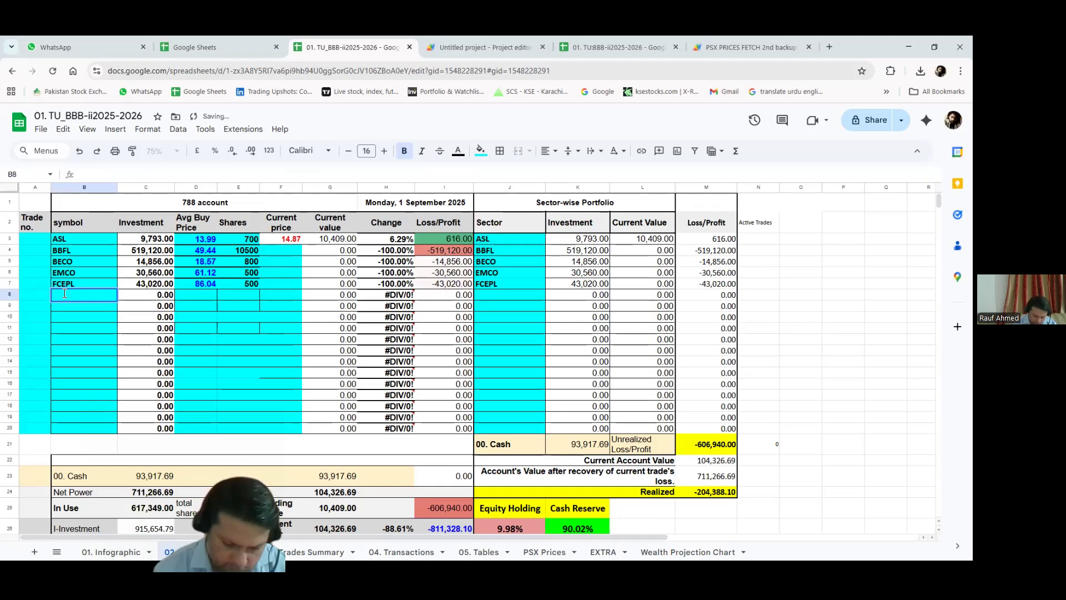
Enter LEUL with a 52.09 buy price and 500 shares in row 8
type("L")
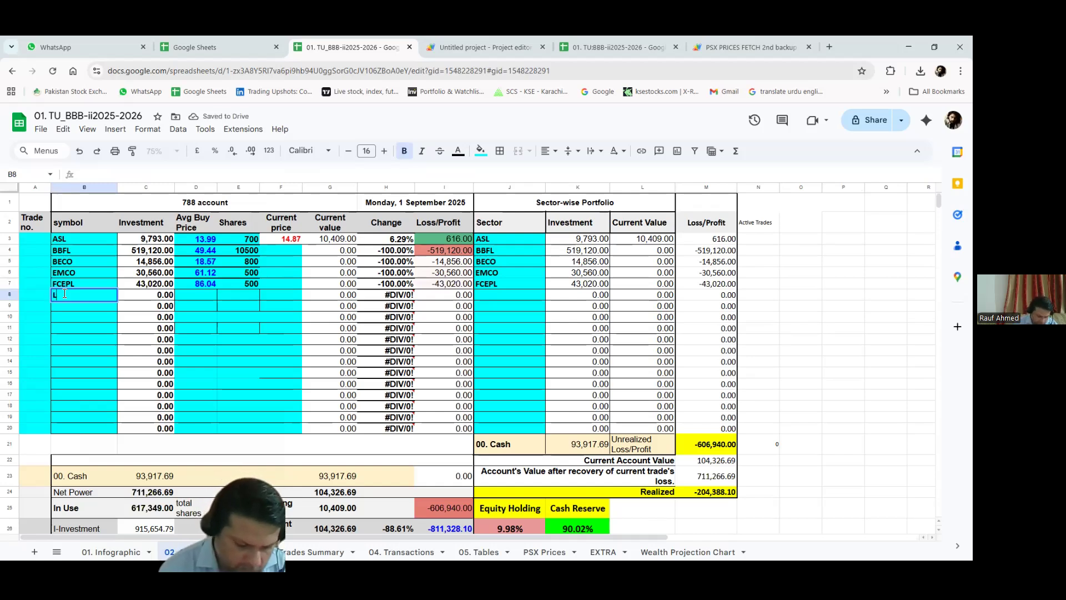
type("EUL")
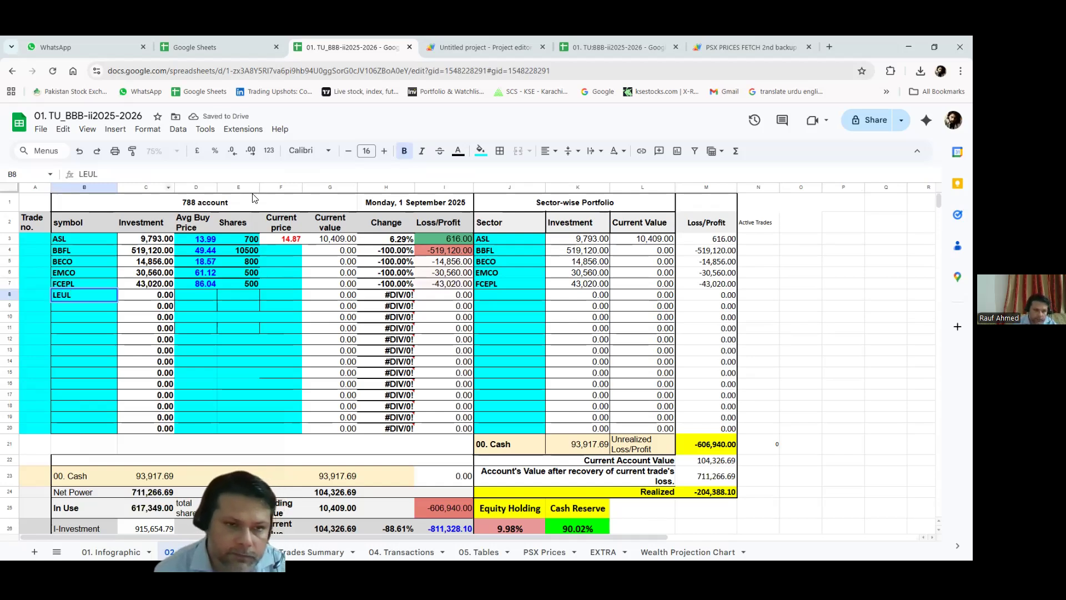
left_click(208, 296)
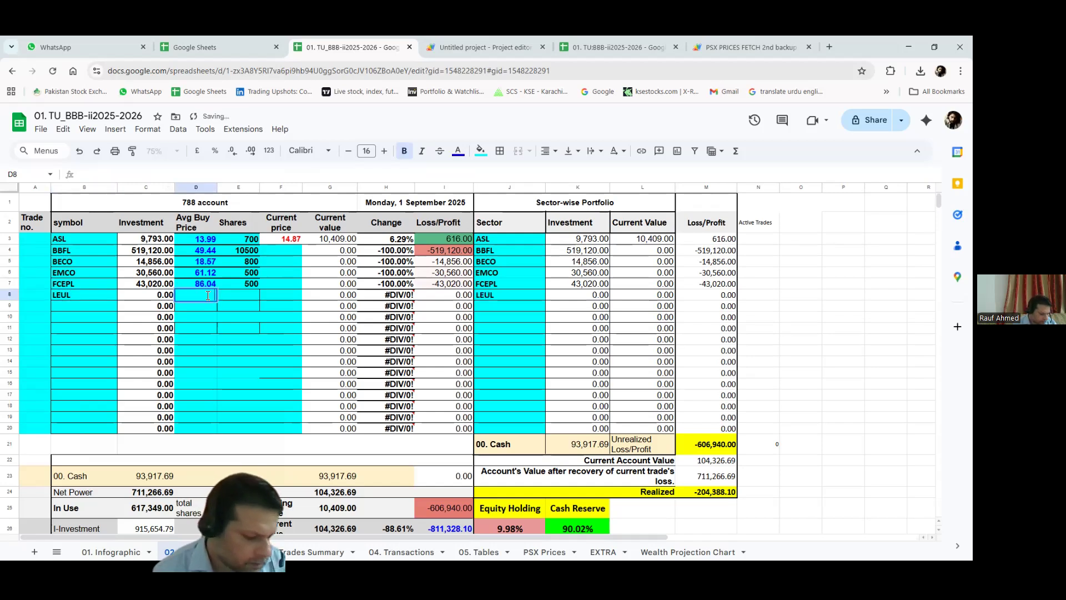
type("5")
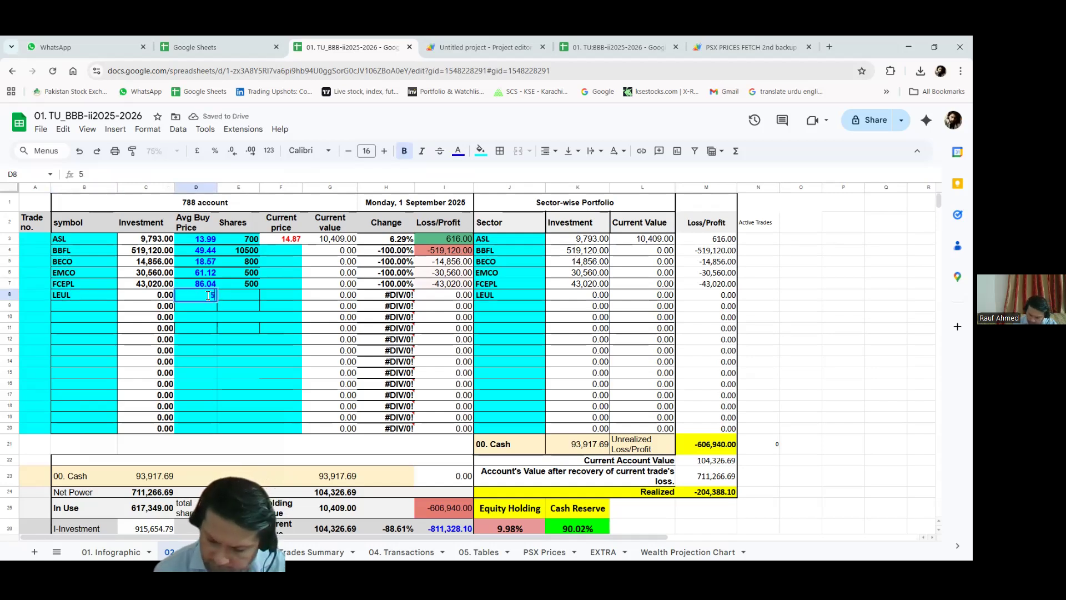
type("2.09")
left_click(236, 291)
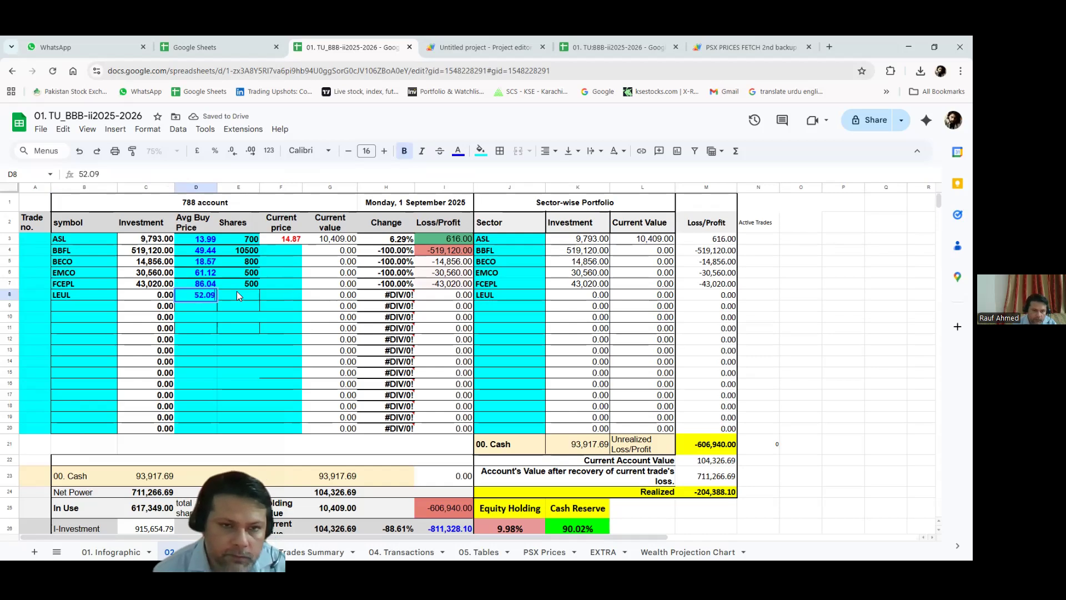
type("500")
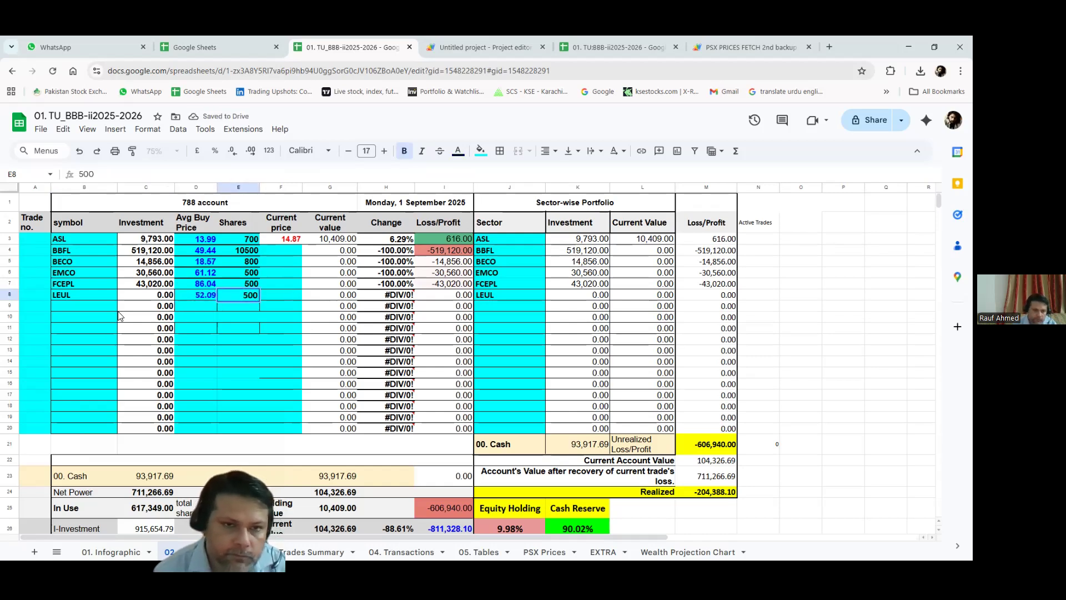
key("Return")
left_click(73, 307)
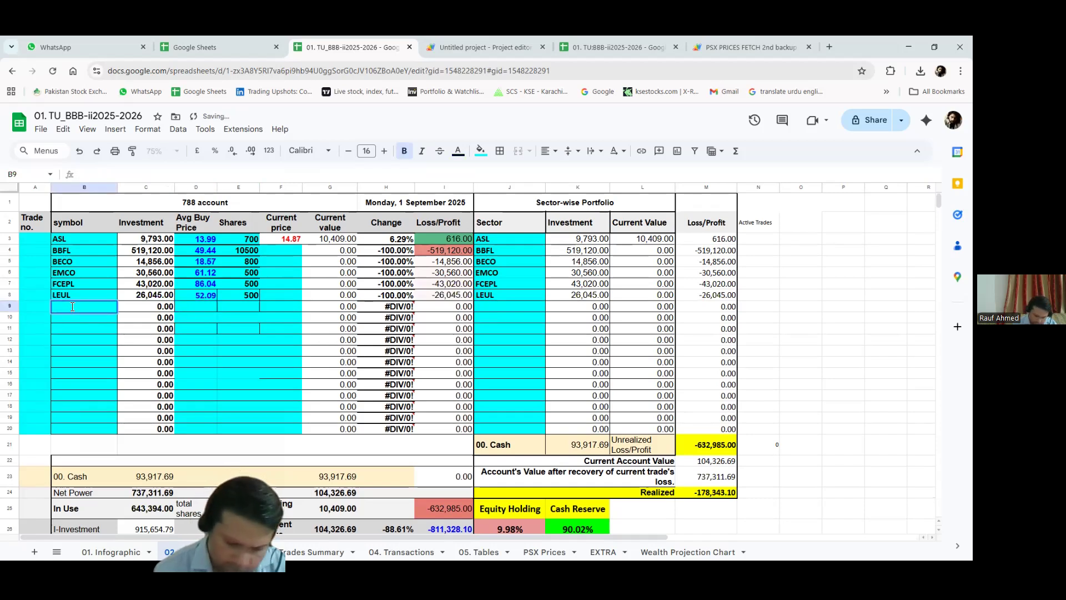
Enter PPL with a 179.84 buy price and 750 shares in row 9
type("PPL")
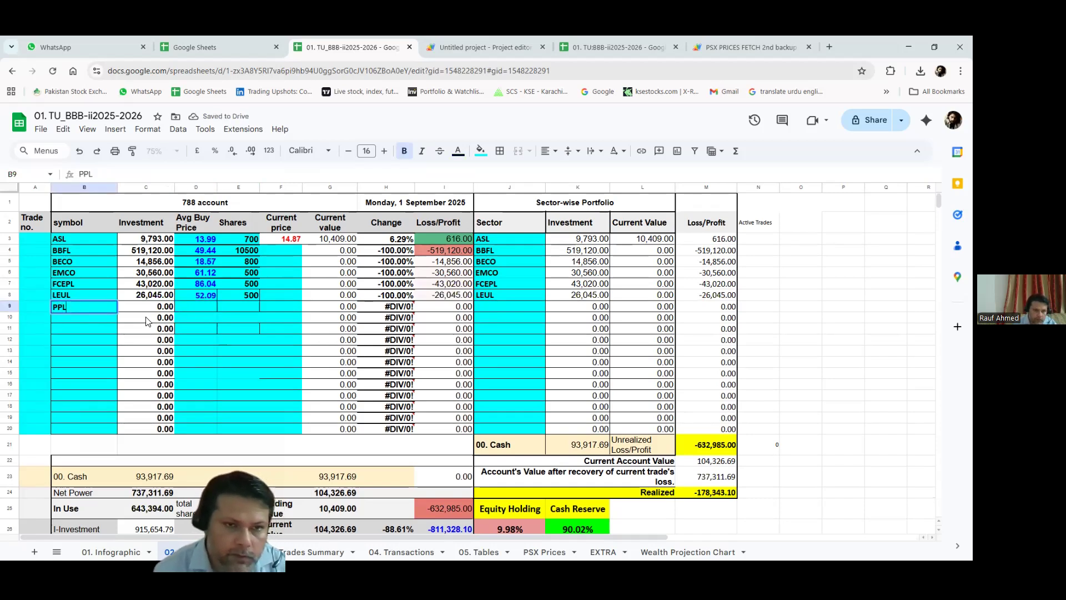
left_click(191, 303)
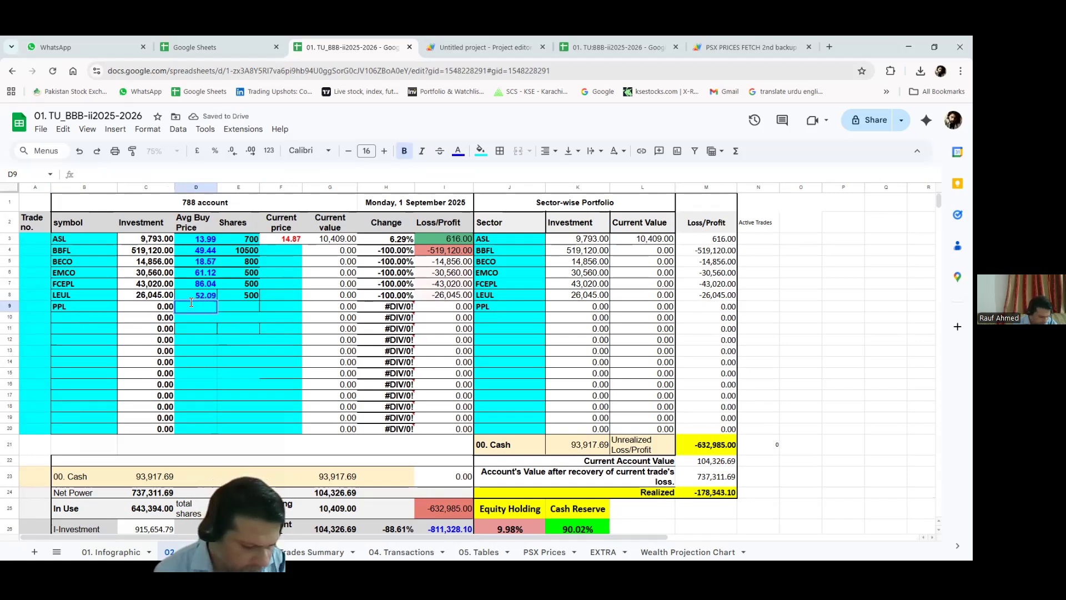
type("179")
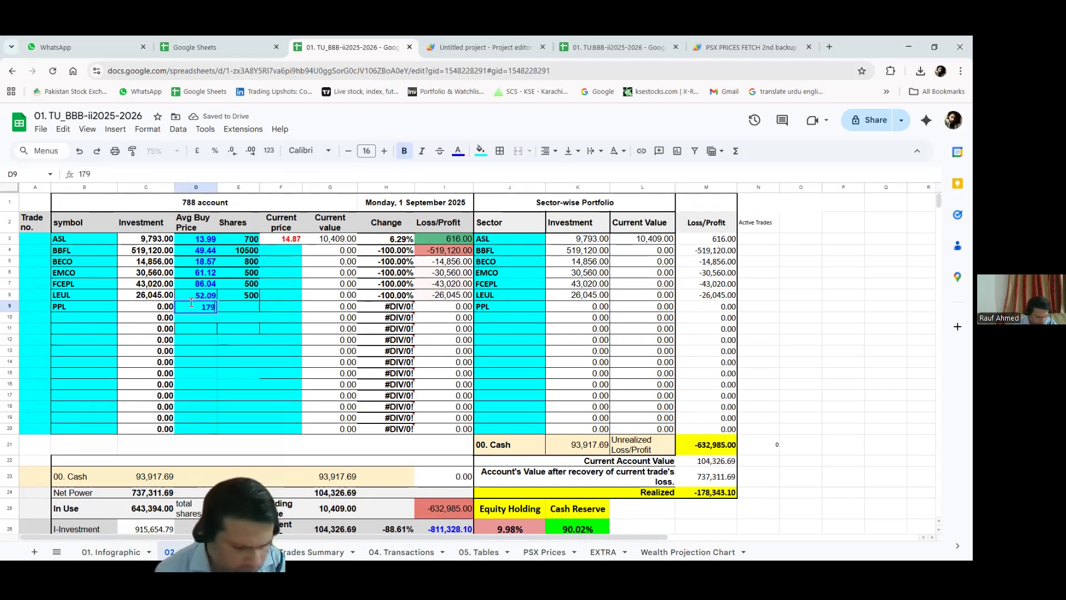
type(".84")
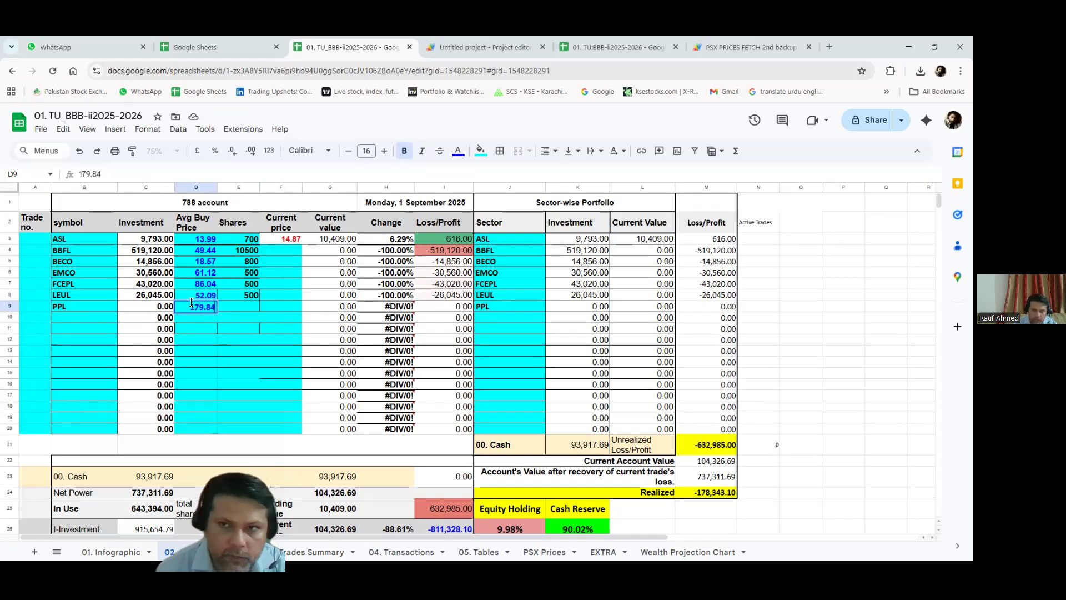
left_click(249, 306)
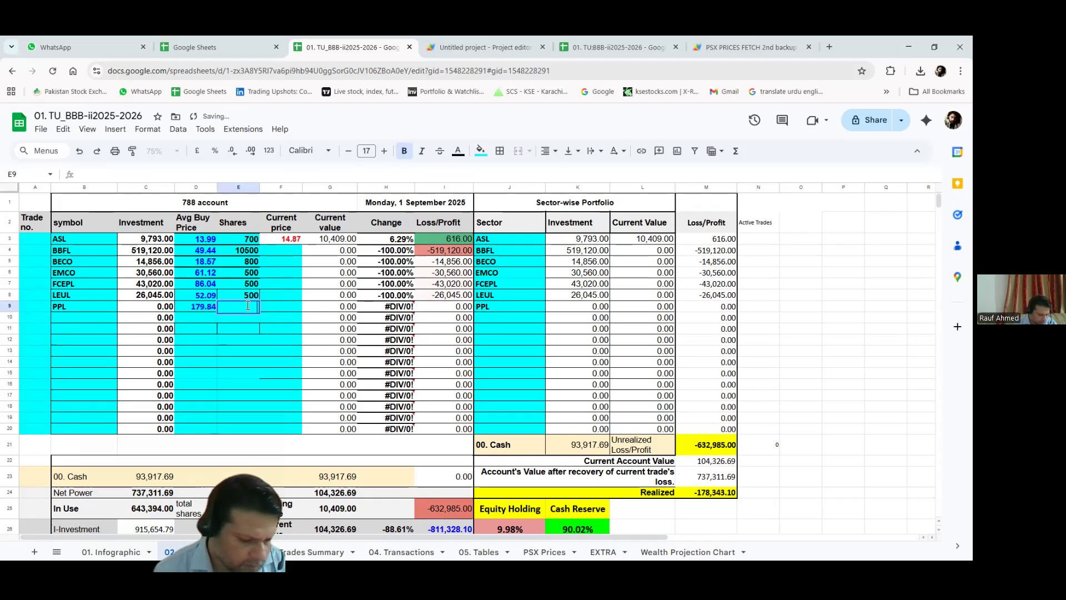
type("750")
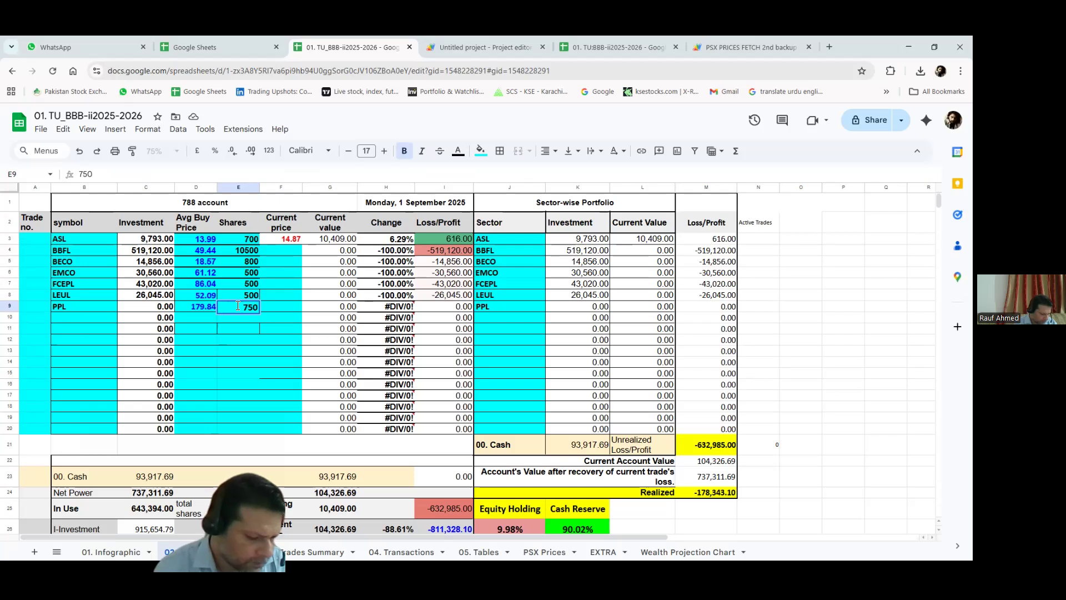
left_click(60, 319)
Enter SSGC with a 41.04 buy price and 1500 shares in row 10
type("SSGC")
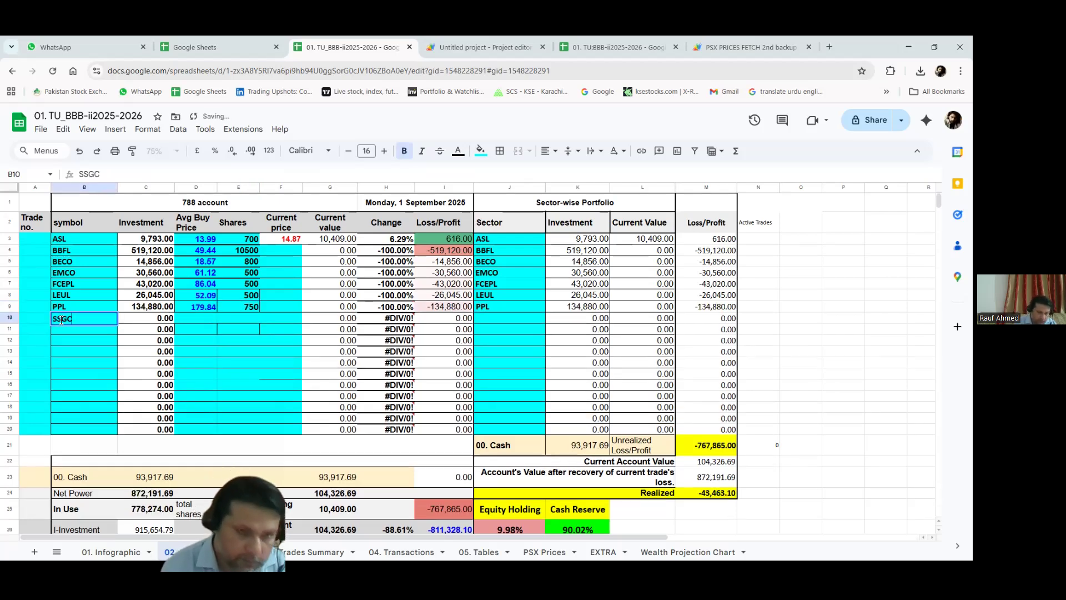
left_click(188, 314)
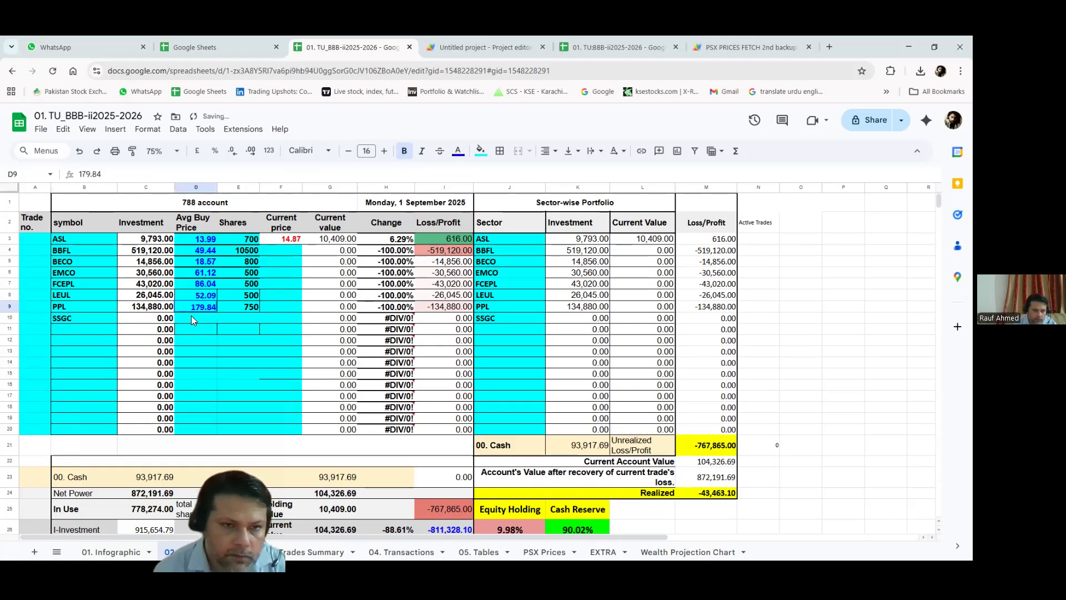
type("41.04")
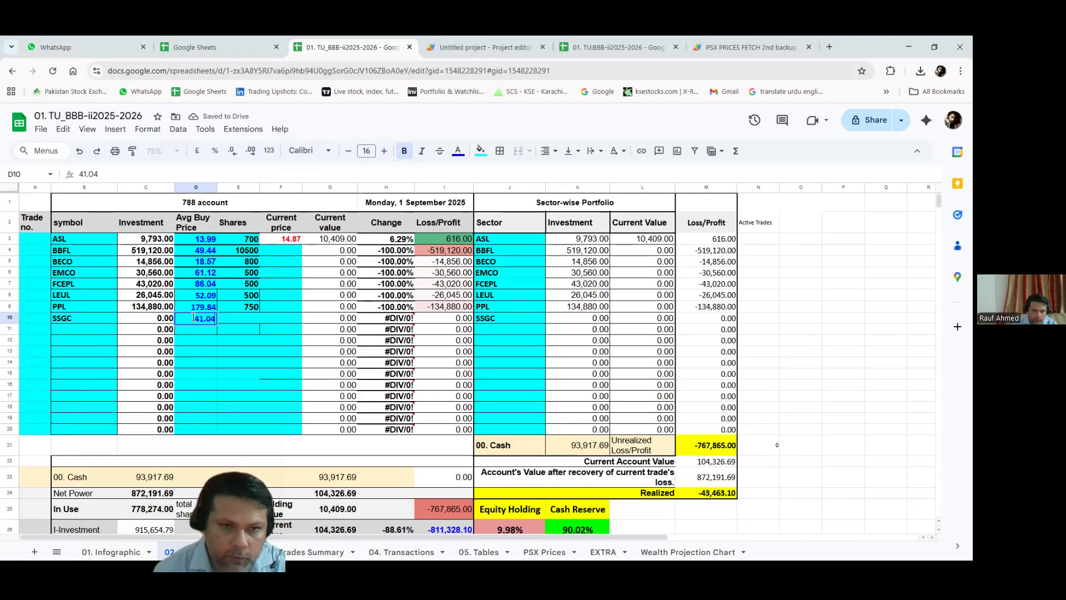
left_click(239, 316)
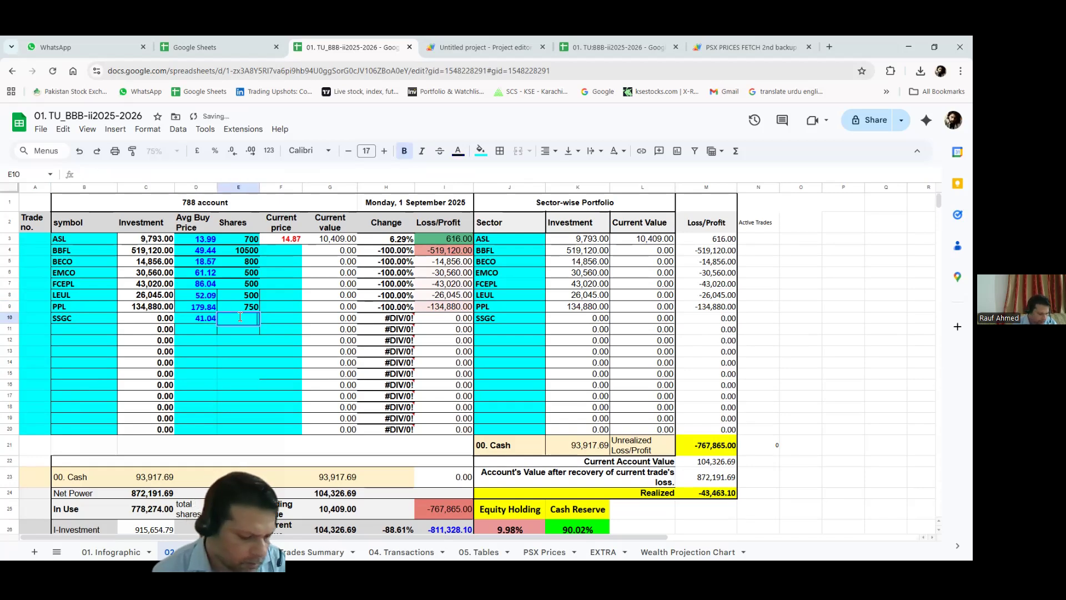
type("1500")
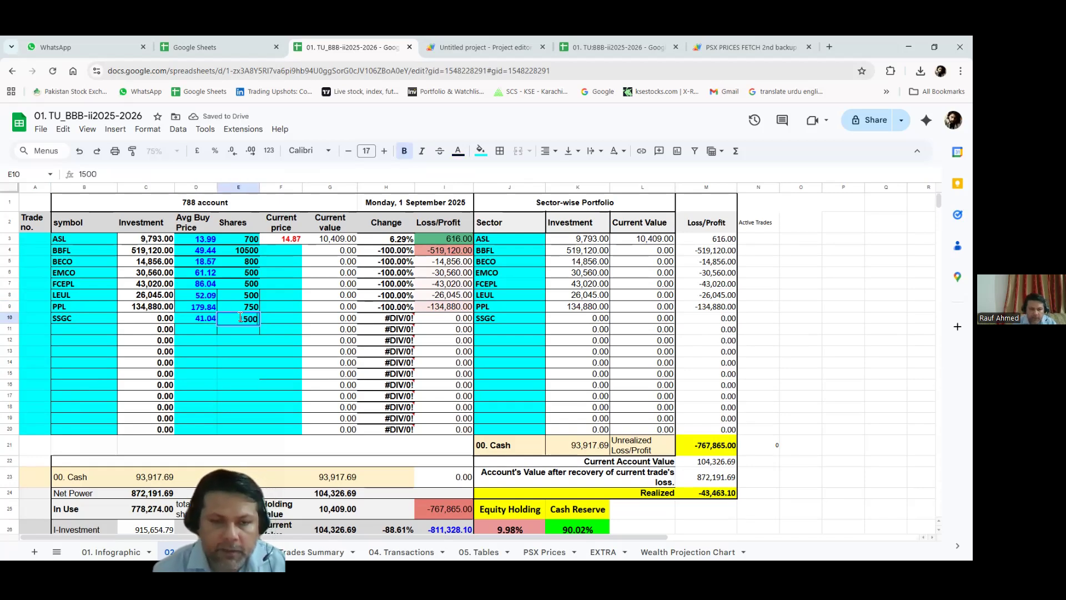
Fill ASL's FETCHPSXPRICE formula from F3 down to F10 for all eight holdings
left_click(280, 238)
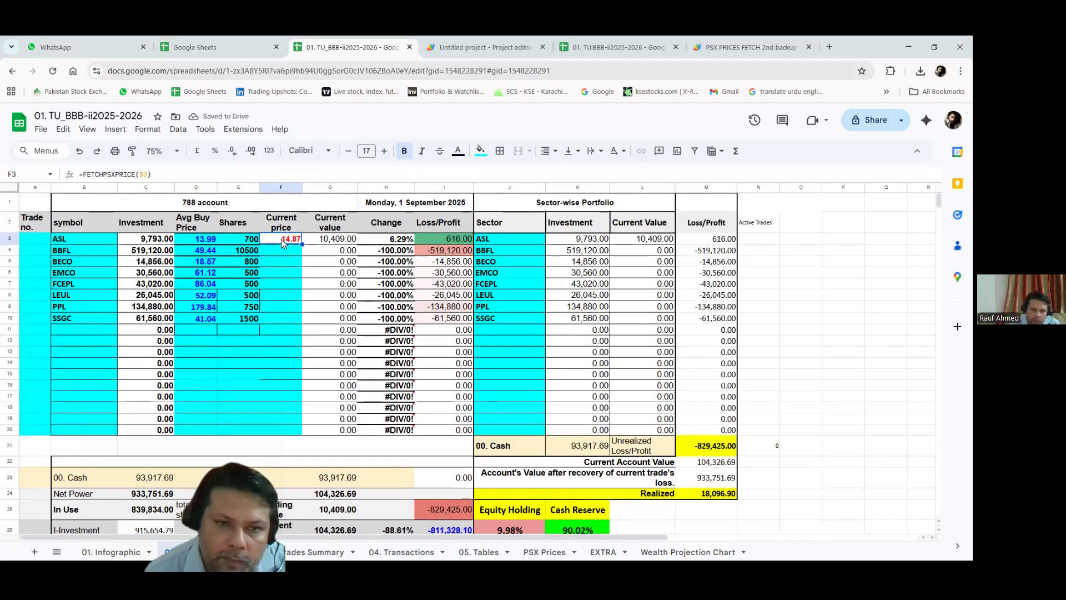
left_click(282, 251)
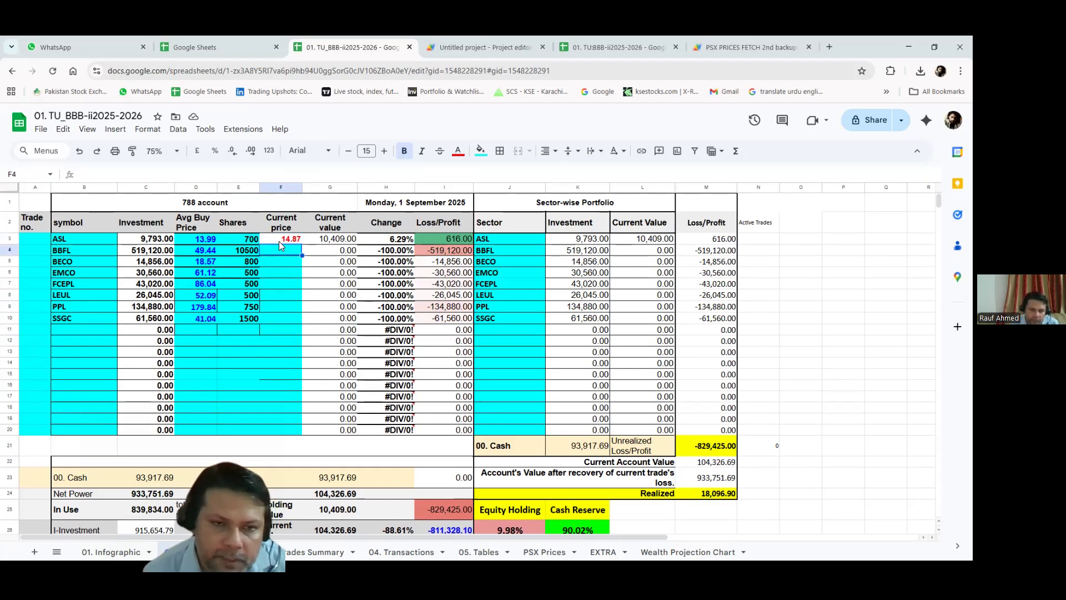
left_click(280, 238)
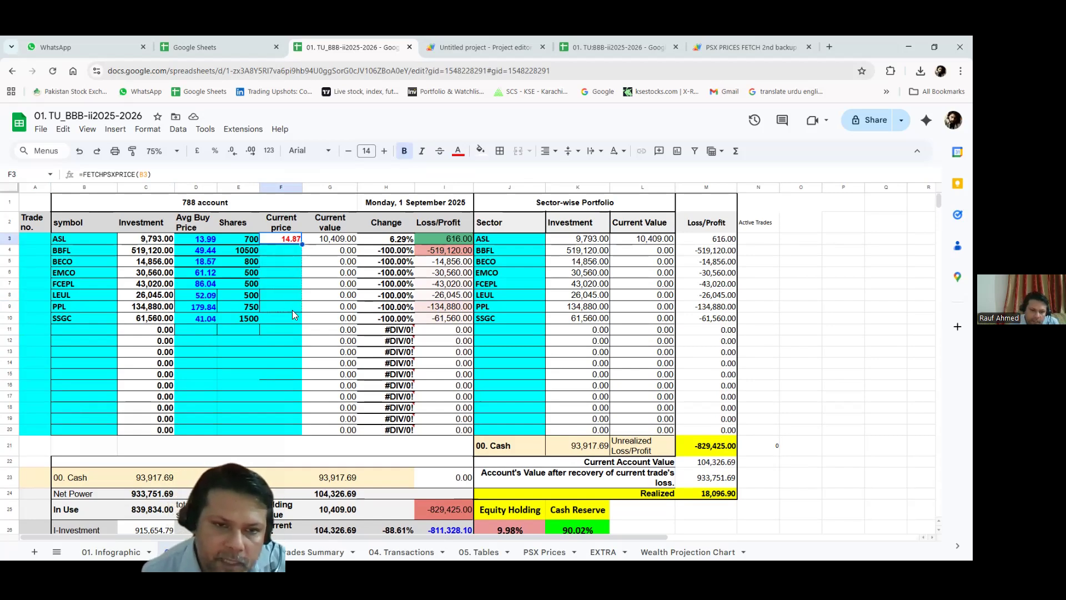
left_click_drag(291, 317, 291, 318)
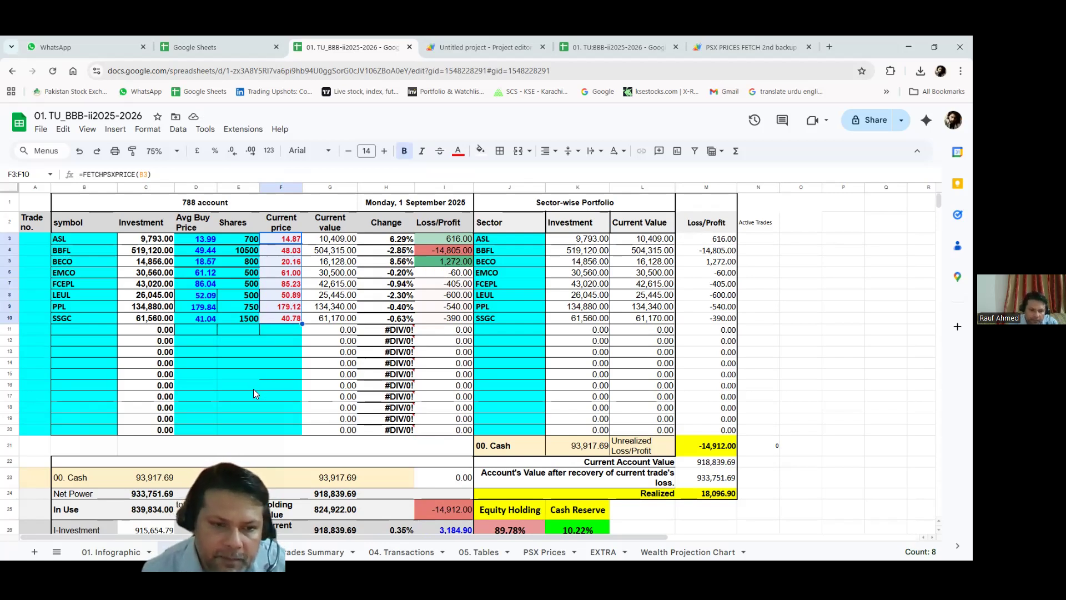
scroll(253, 389, "down", 3)
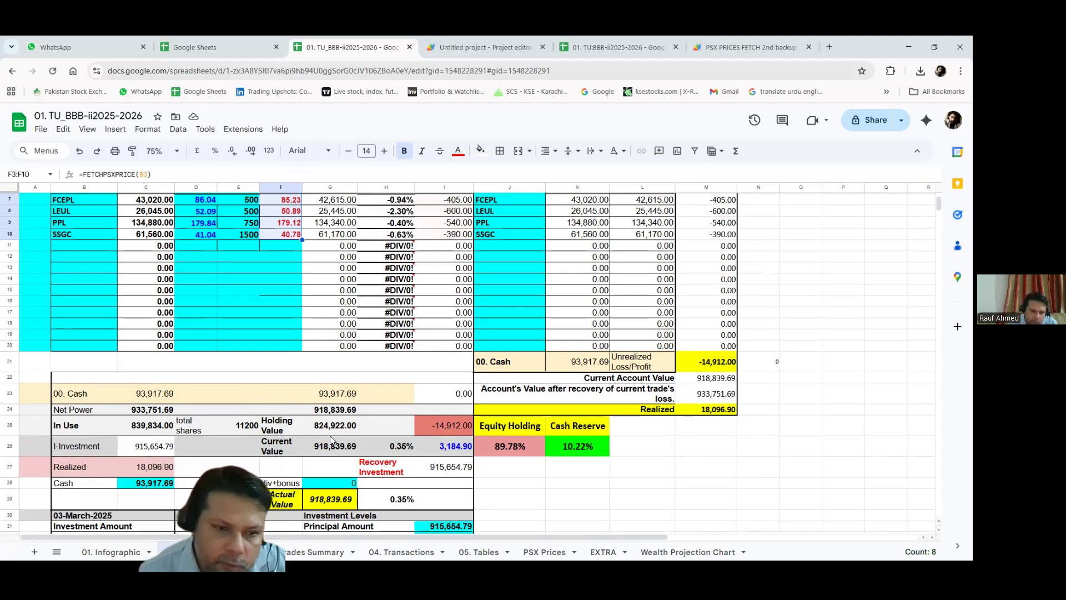
left_click(161, 484)
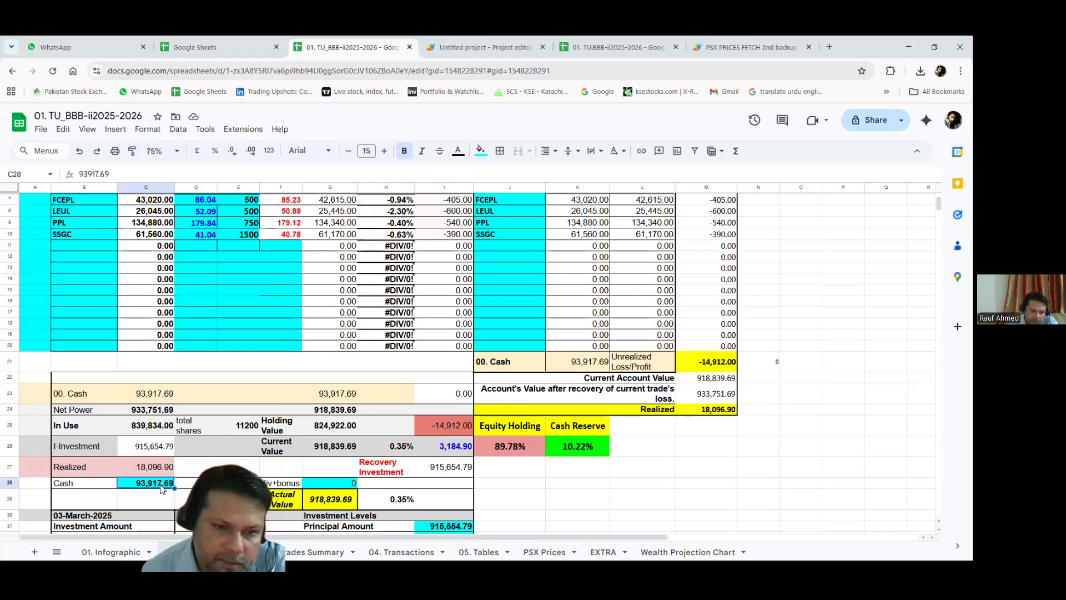
scroll(236, 426, "up", 2)
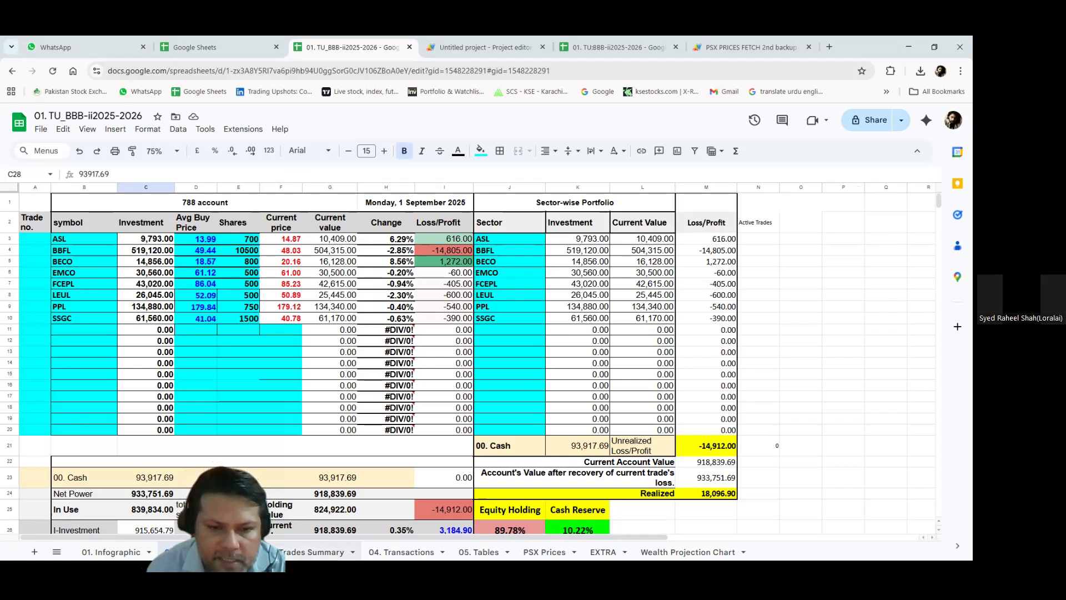
Review the Trades Summary, 04. Transactions and portfolio sheets, ending on the 05. Tables sheet
left_click(279, 552)
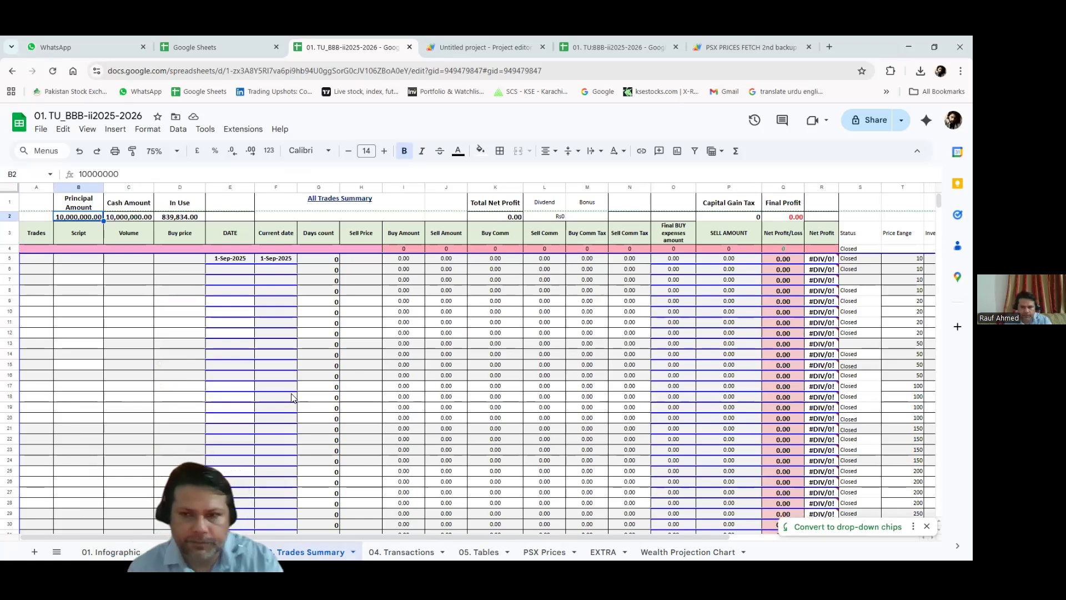
left_click(401, 552)
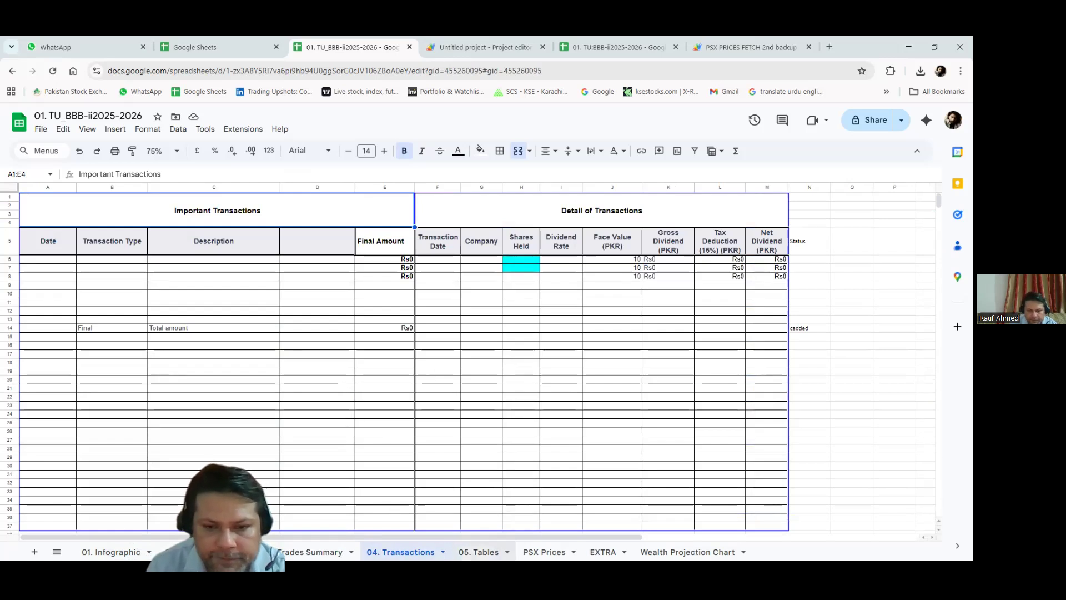
left_click(478, 551)
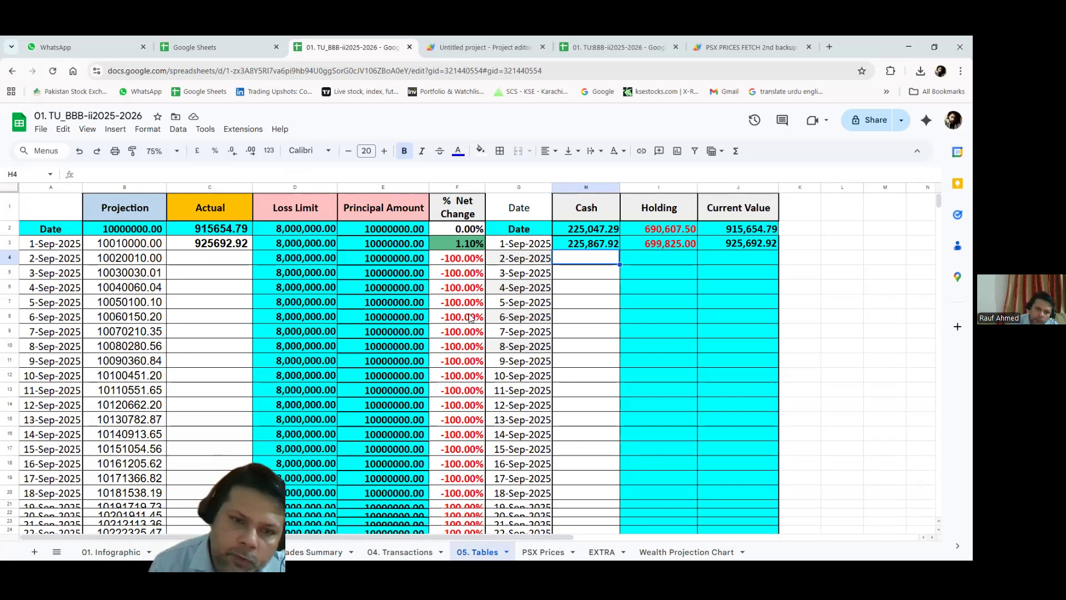
left_click(195, 552)
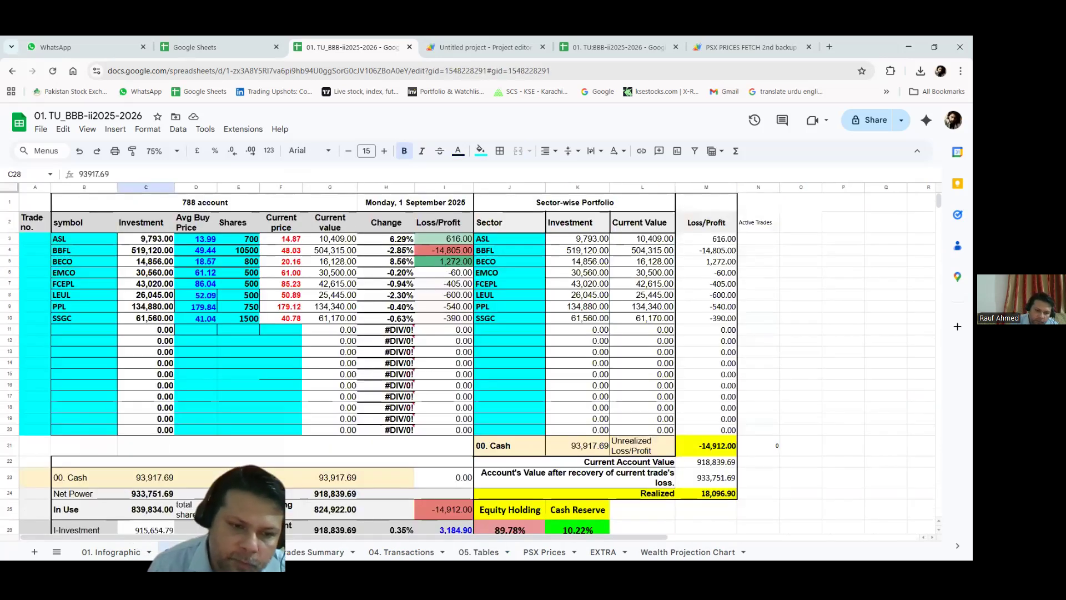
scroll(199, 443, "down", 5)
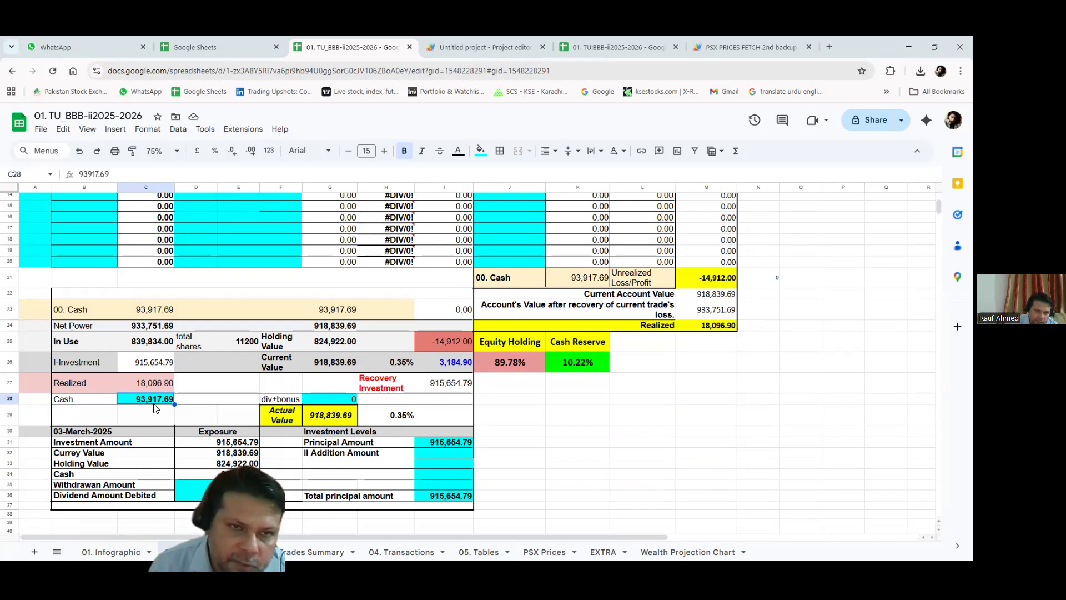
scroll(154, 407, "up", 5)
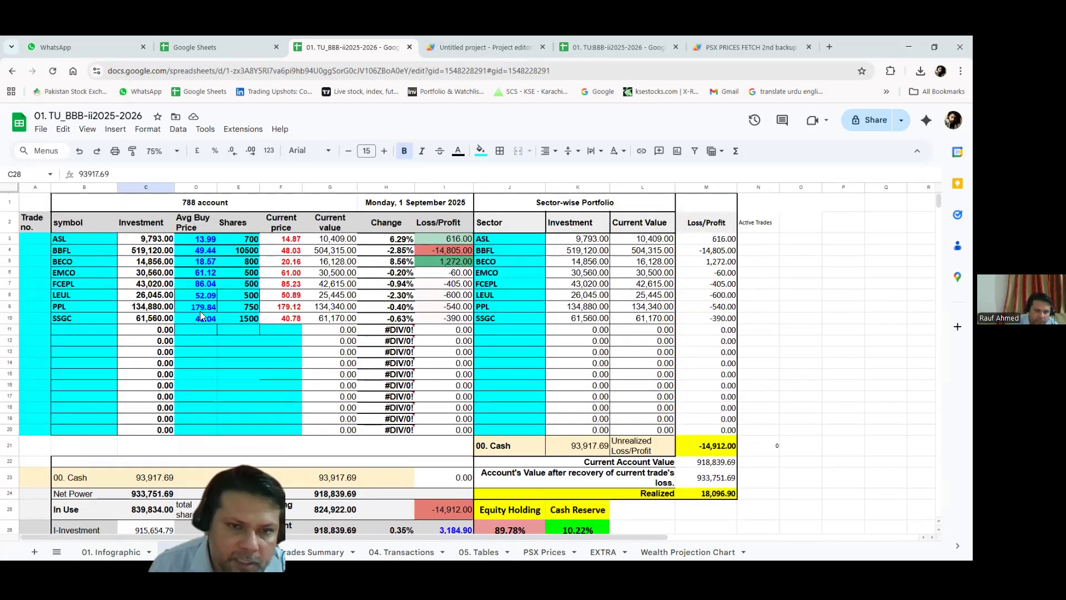
scroll(200, 312, "down", 3)
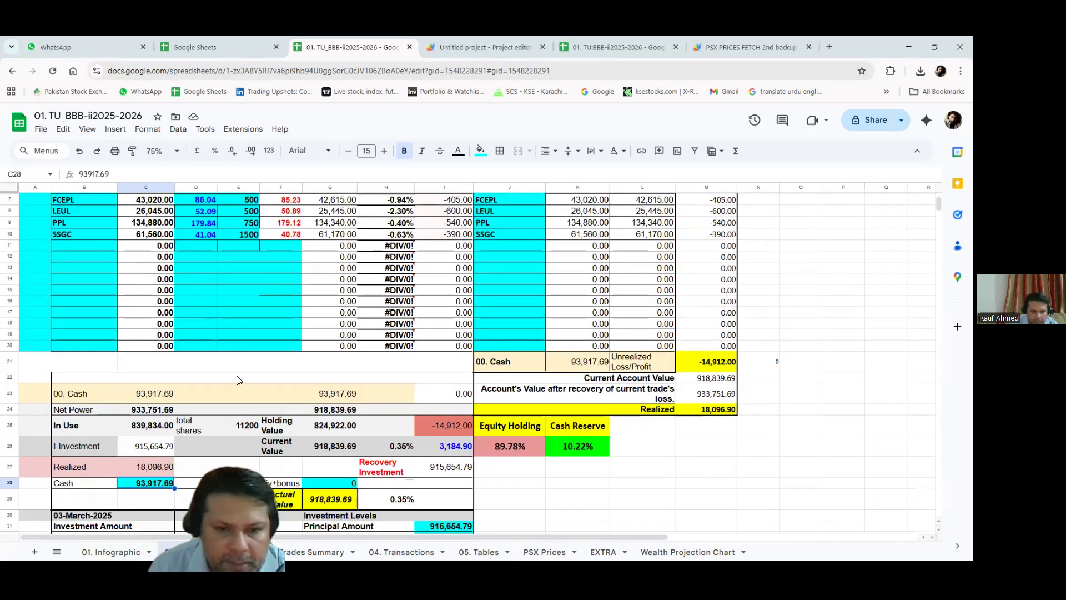
left_click(479, 552)
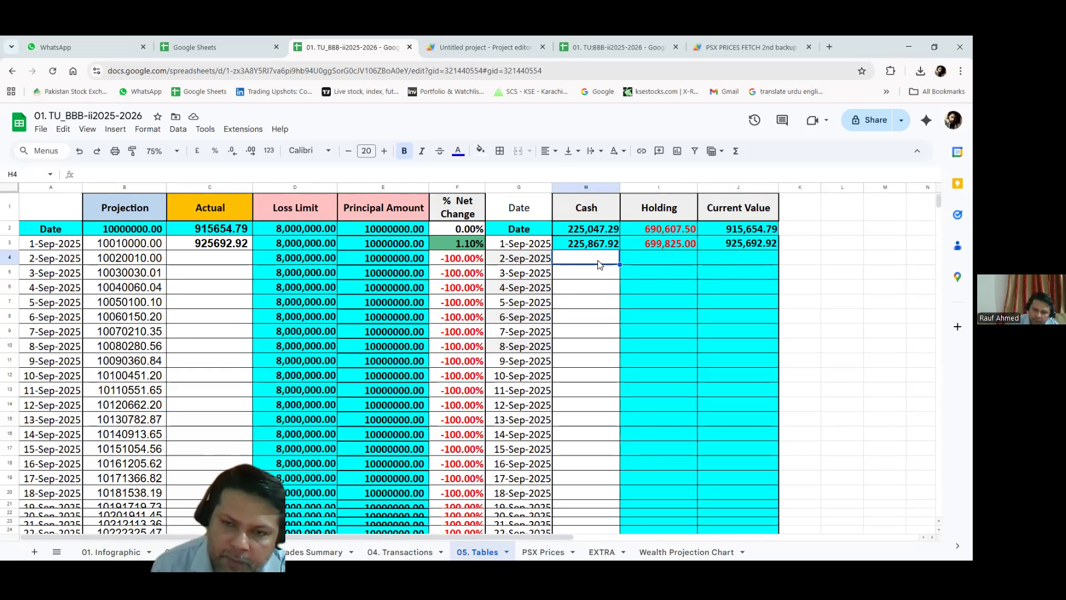
Set the Infographic projection chart's vertical axis to min 100,000 and max 1,500,000
left_click(111, 551)
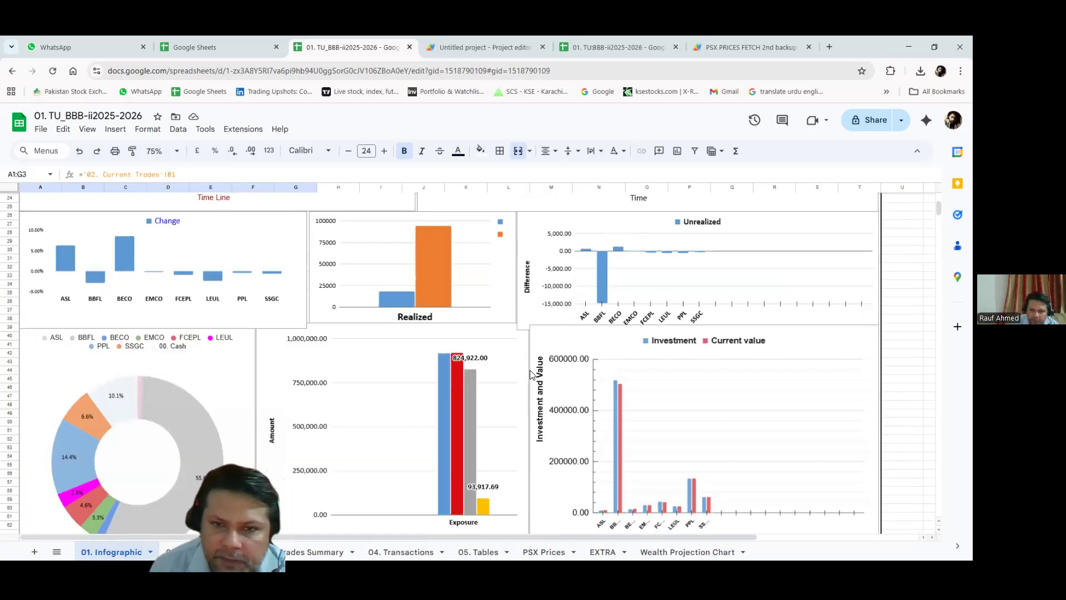
scroll(530, 370, "up", 5)
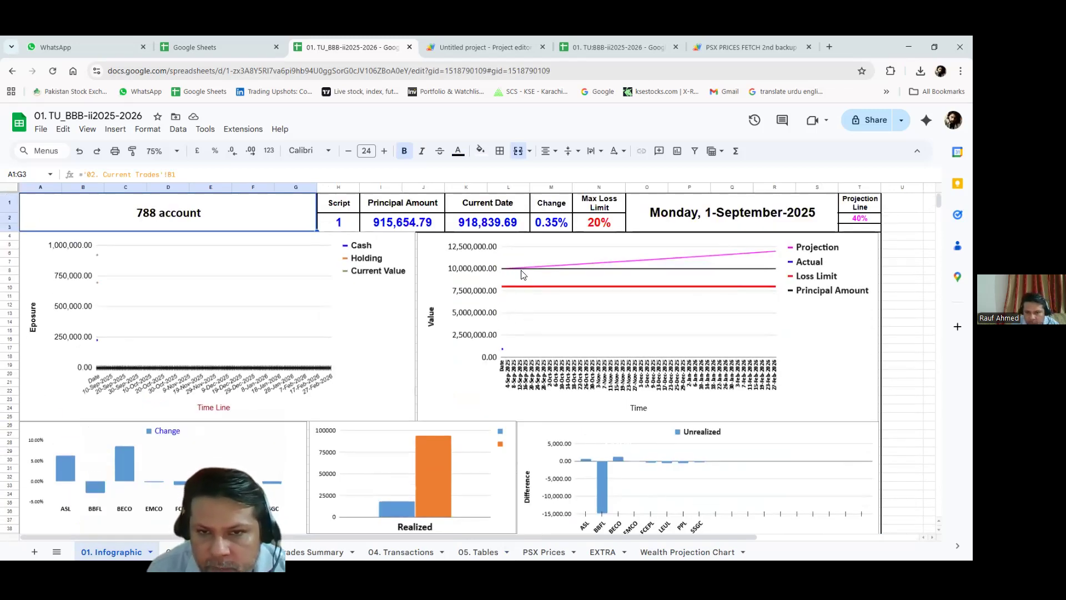
left_click(494, 287)
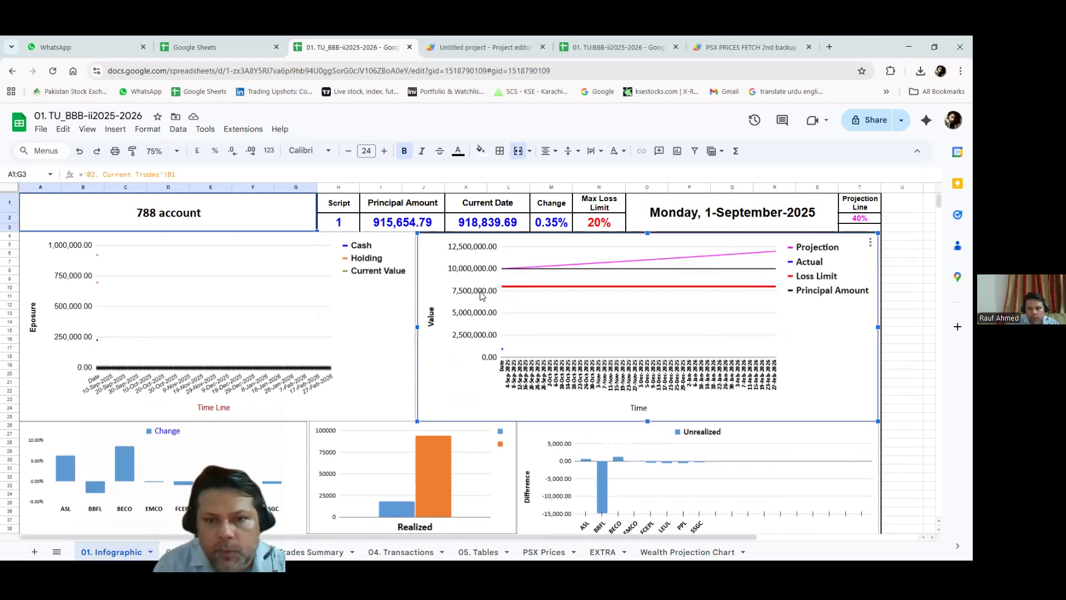
double_click(496, 286)
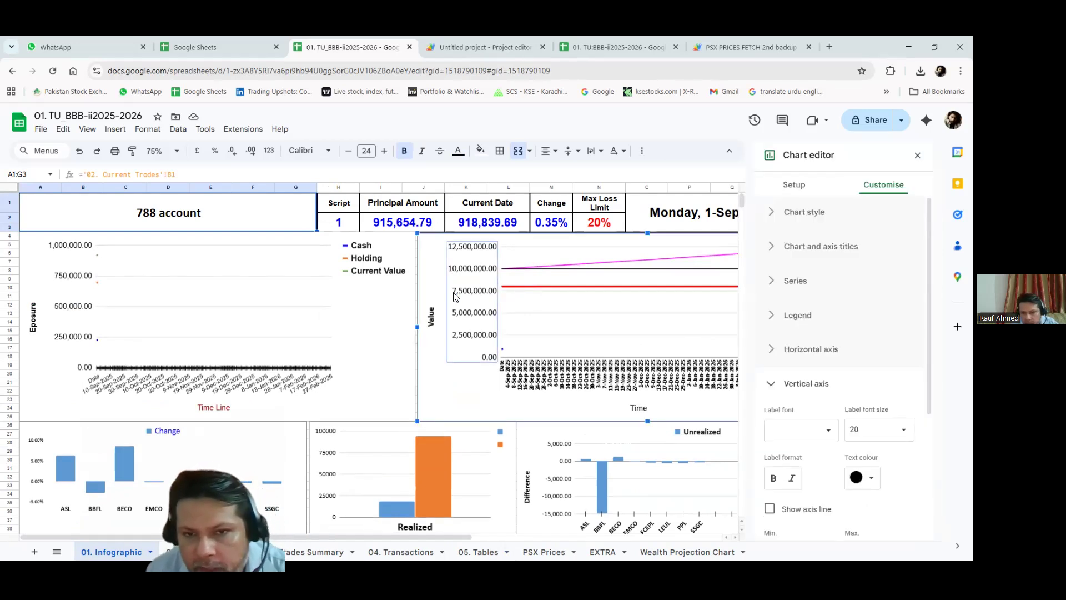
scroll(473, 287, "down", 1)
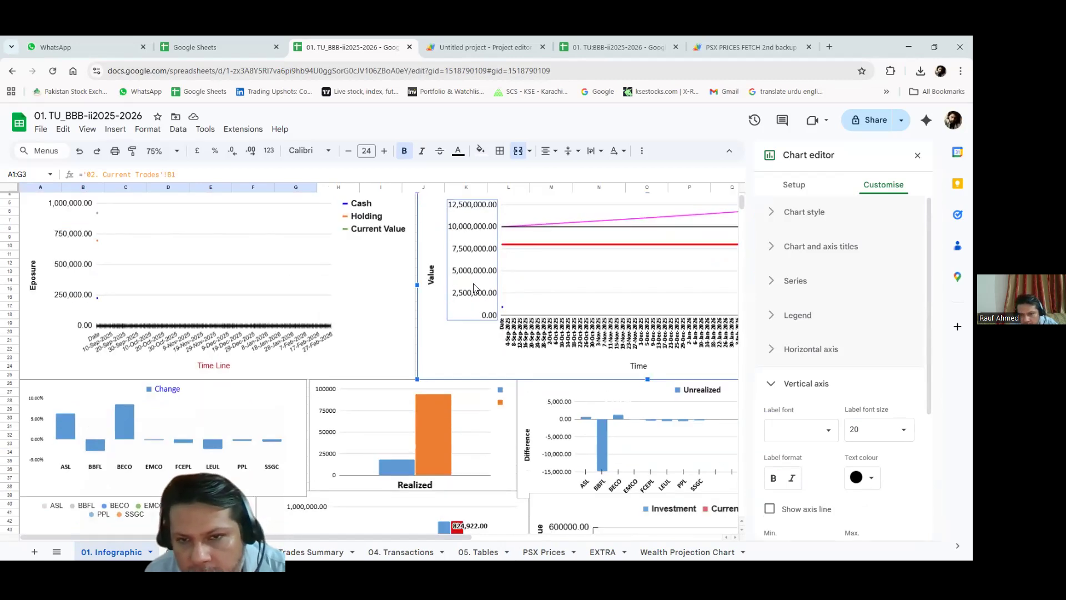
left_click_drag(925, 282, 904, 328)
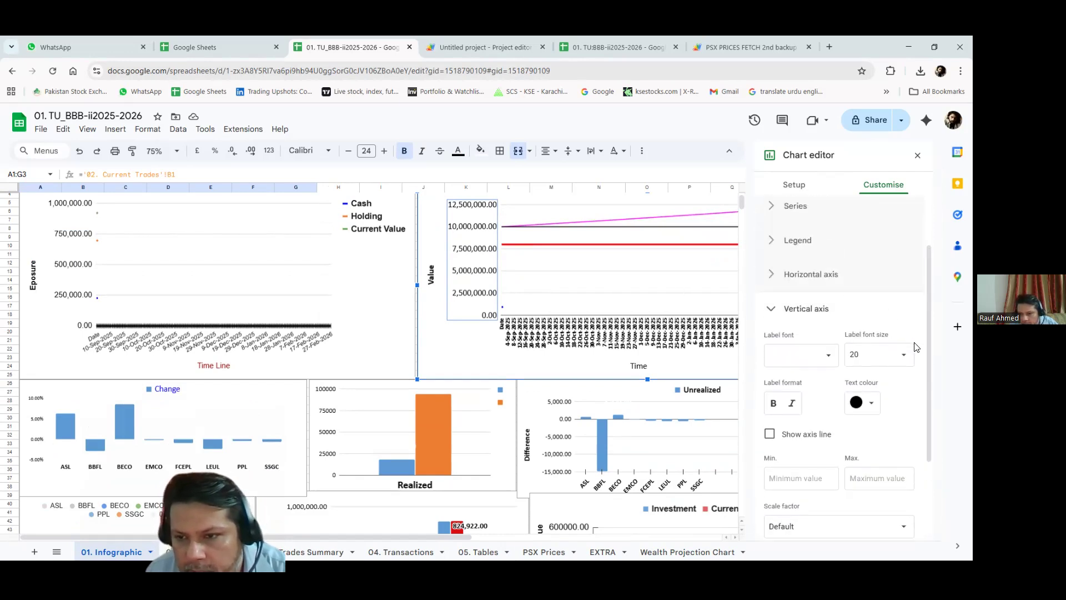
left_click_drag(927, 360, 929, 438)
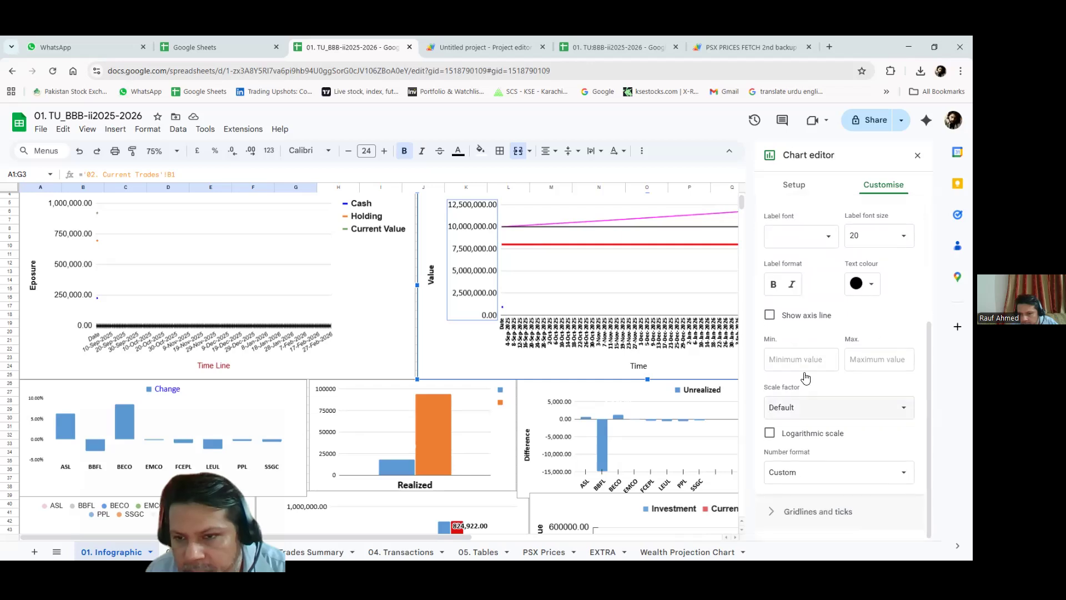
left_click(802, 360)
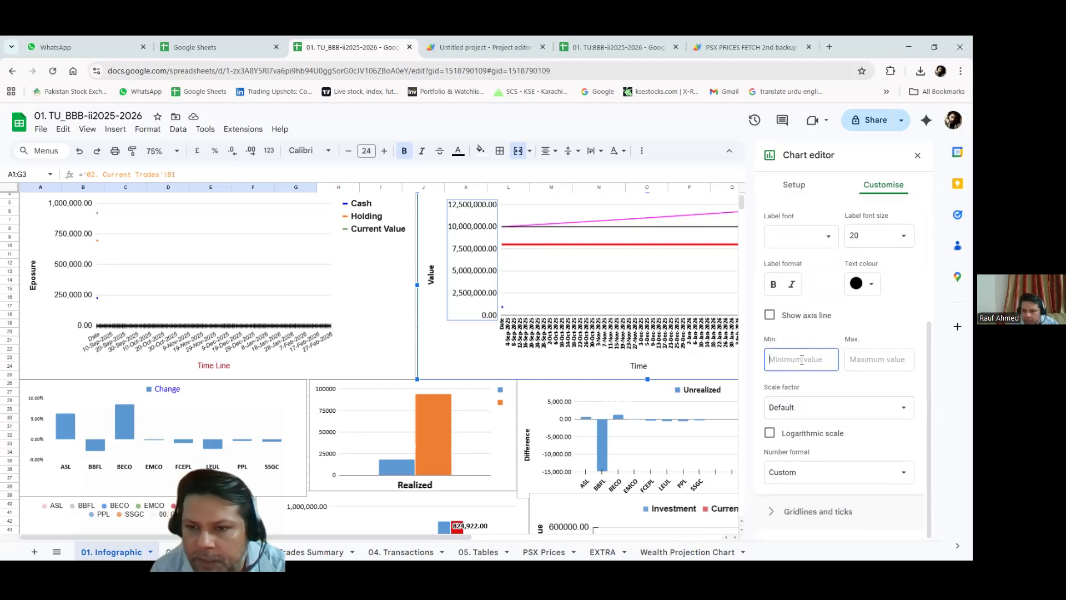
type("10000")
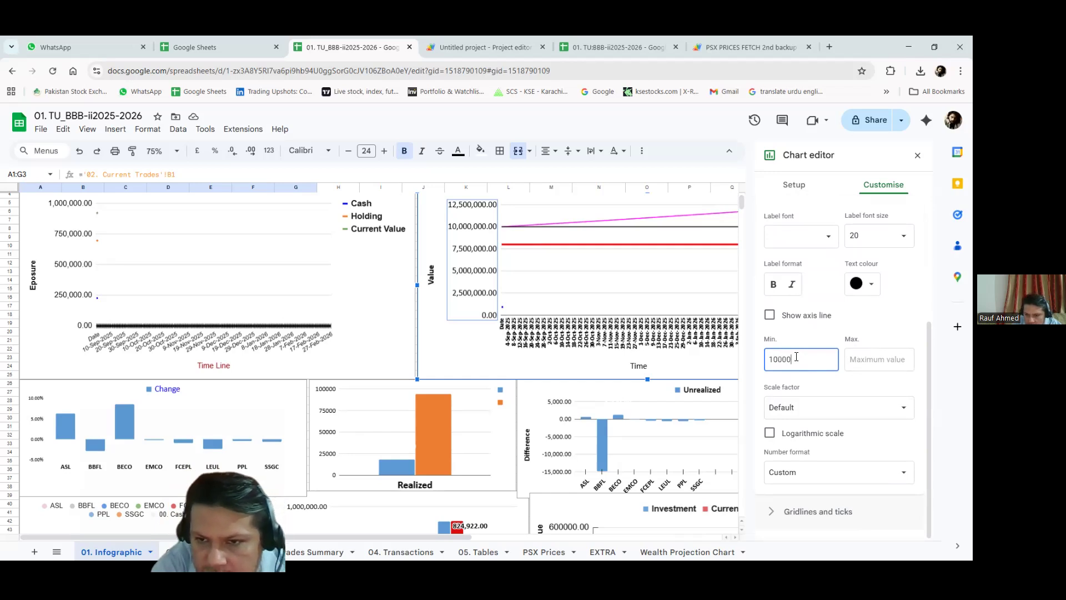
type("0")
left_click(847, 364)
type("1500")
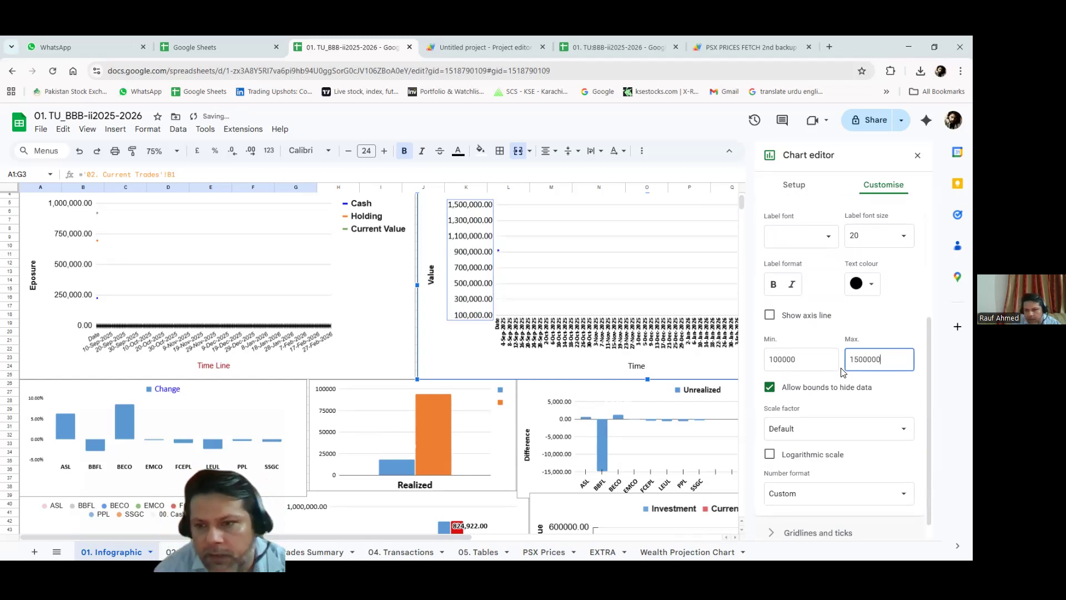
left_click(478, 552)
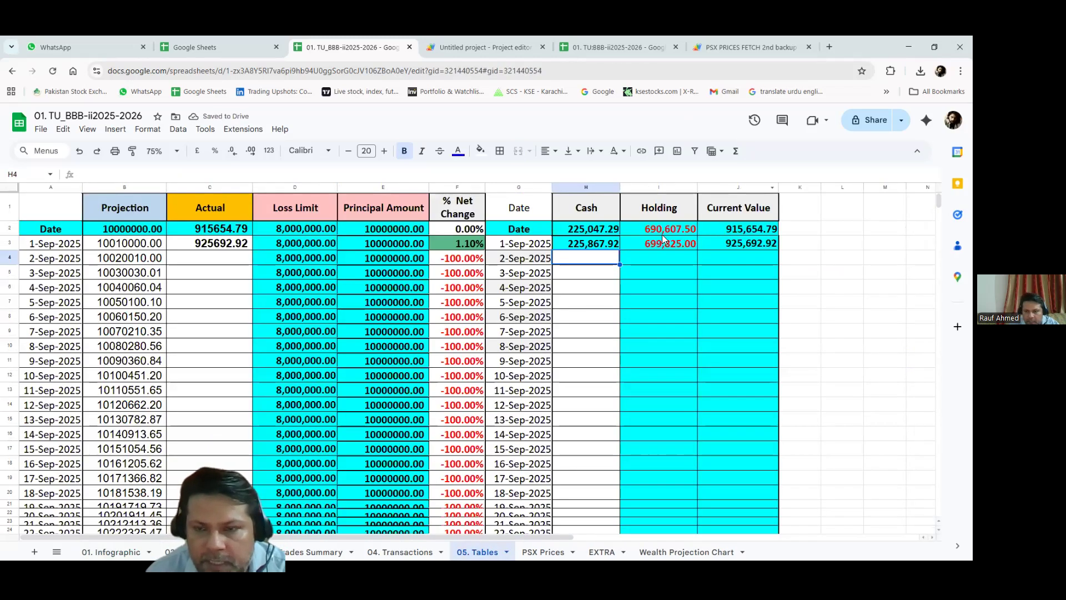
Replace E2's fixed 10000000 principal with =J2, giving 915,654.79, and verify D2 and E2
double_click(397, 228)
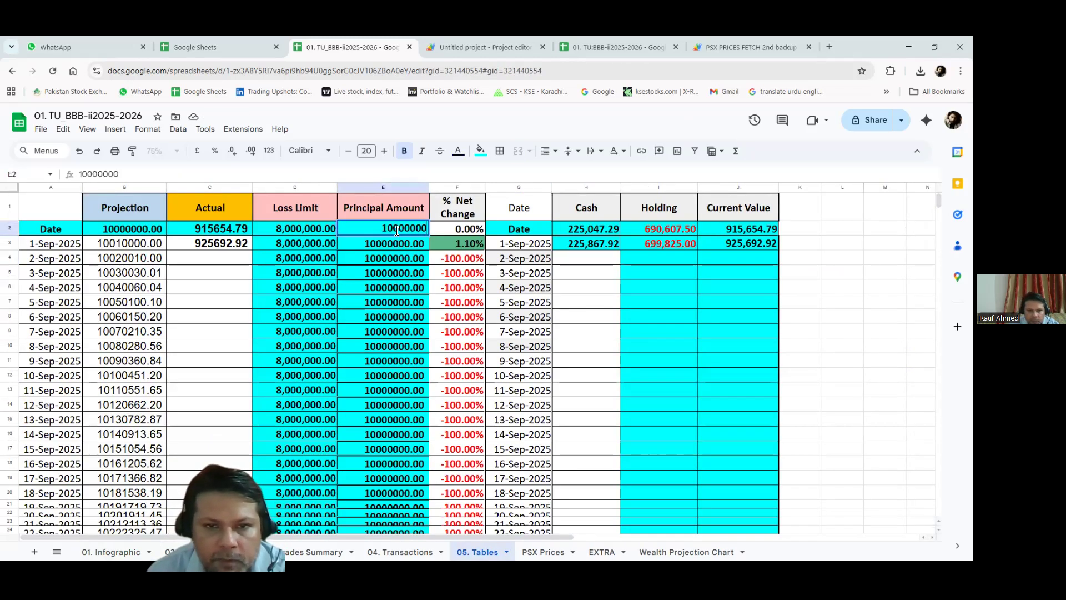
key("BackSpace")
key("BackSpace")
key("BackSpace")
key("BackSpace")
key("BackSpace")
key("BackSpace")
key("BackSpace")
key("BackSpace")
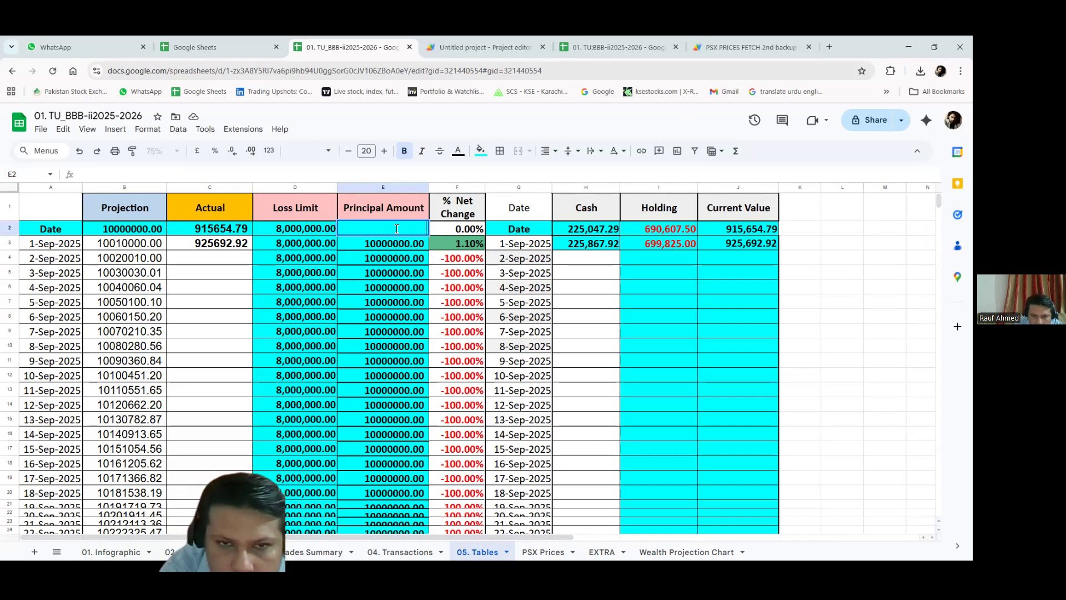
type("+")
key("BackSpace")
type("=")
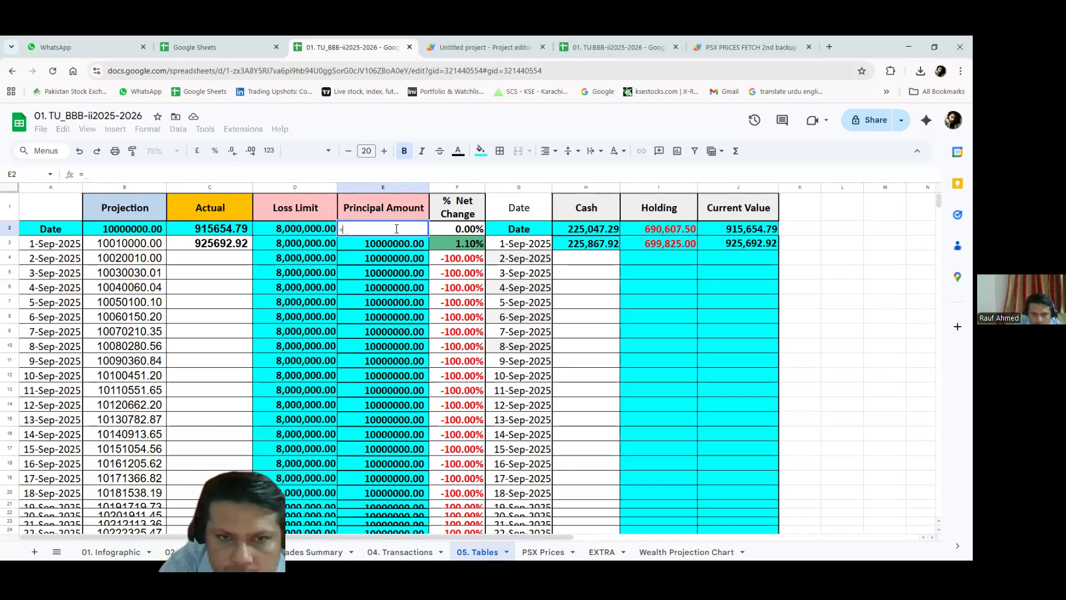
left_click(741, 231)
key("Return")
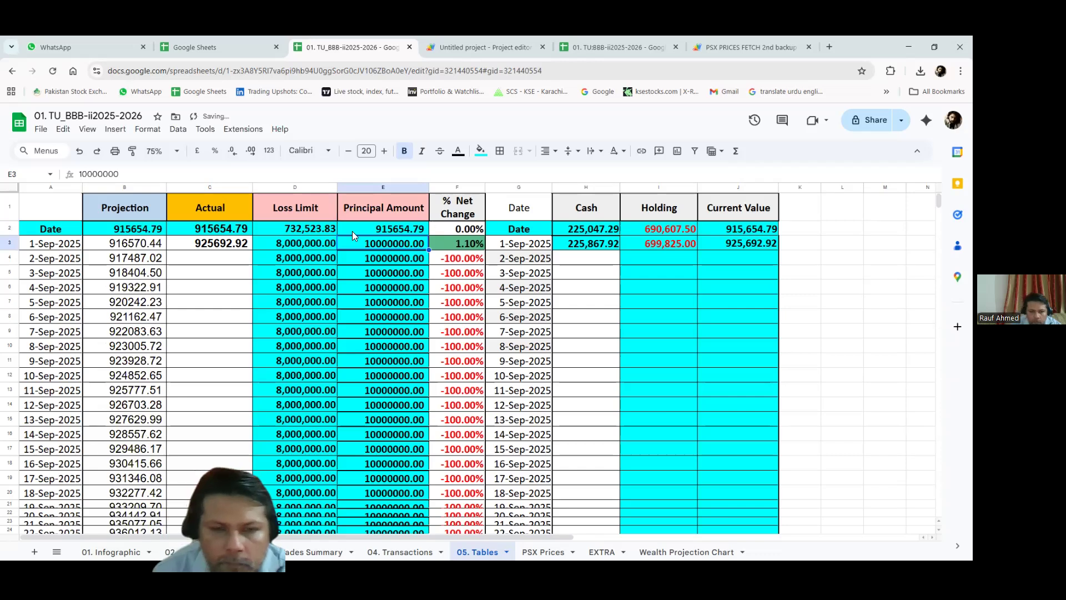
left_click(311, 227)
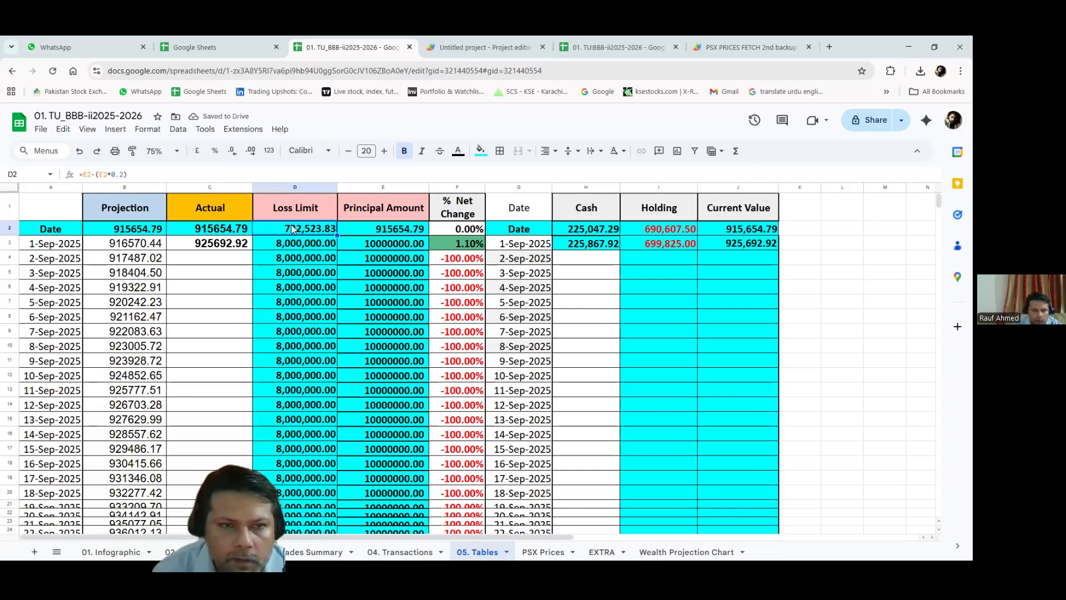
left_click(400, 230)
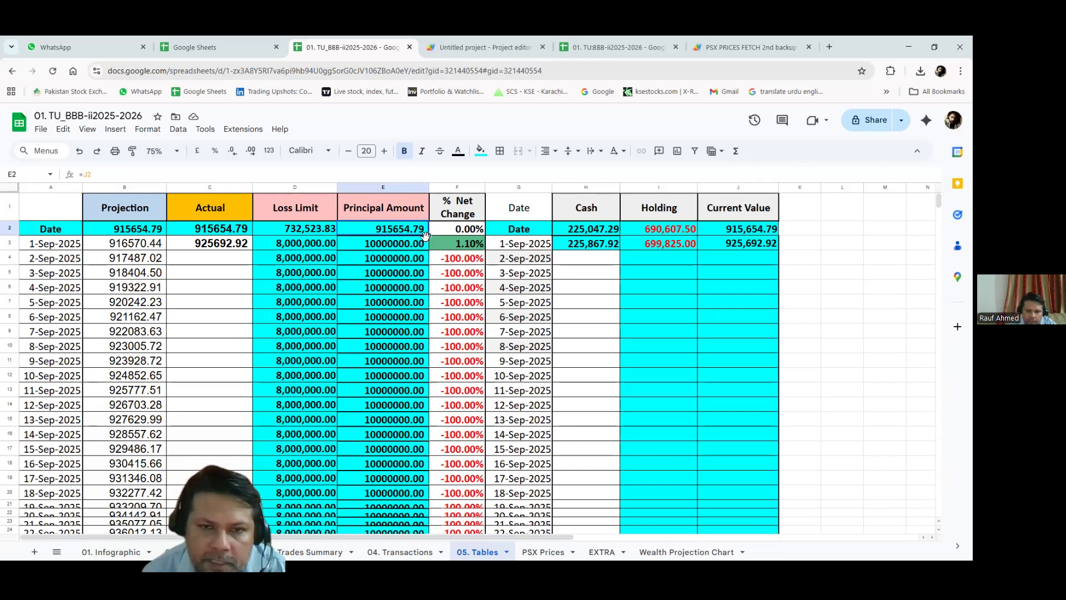
Copy the E2 Principal Amount formula down column E
right_click(397, 230)
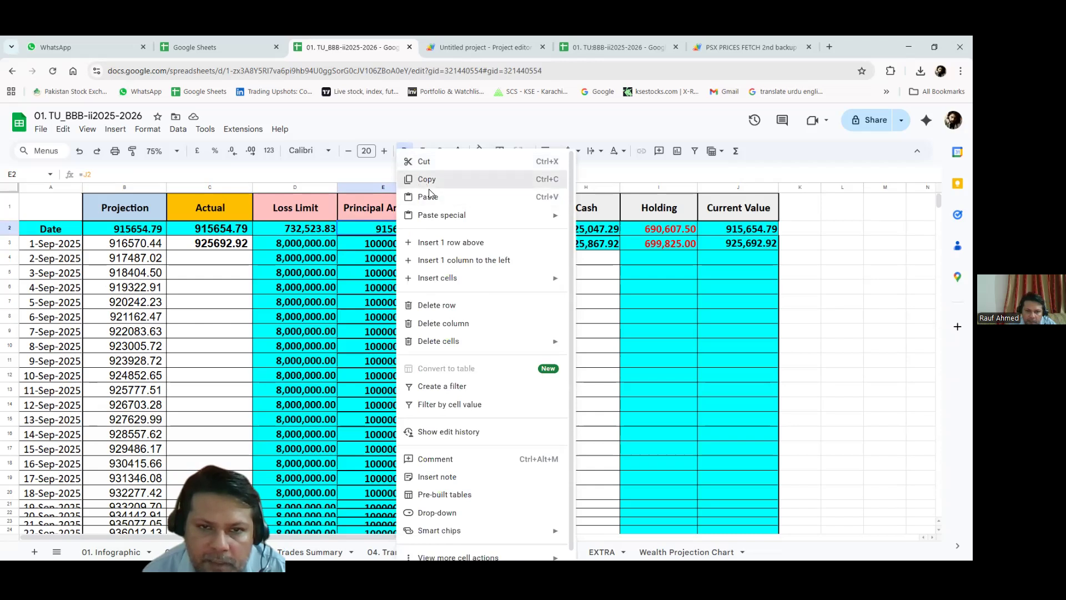
left_click(403, 177)
left_click_drag(381, 244, 402, 284)
right_click(402, 284)
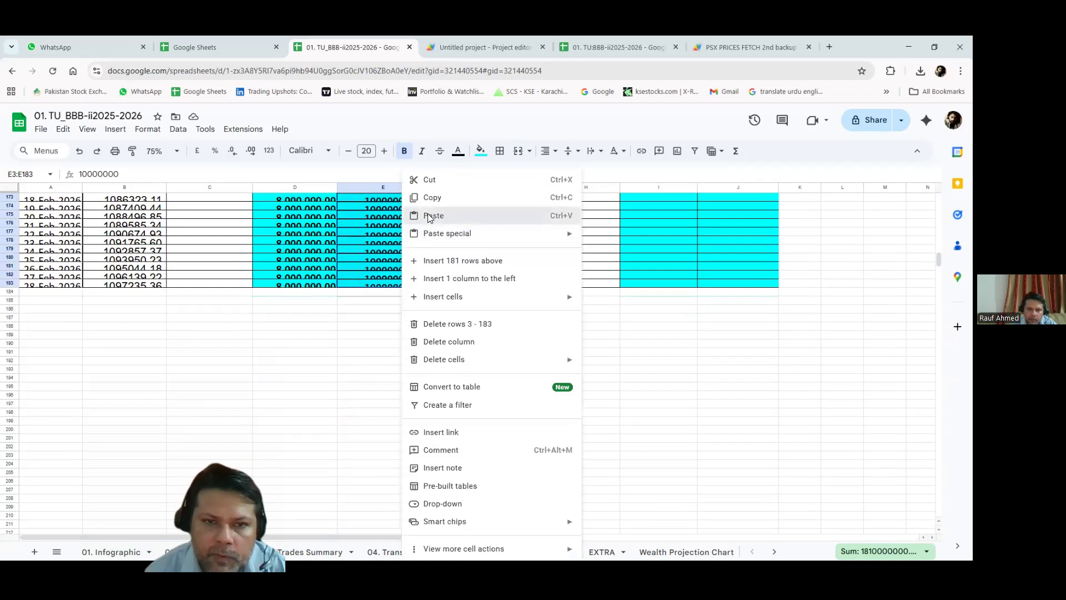
left_click(427, 215)
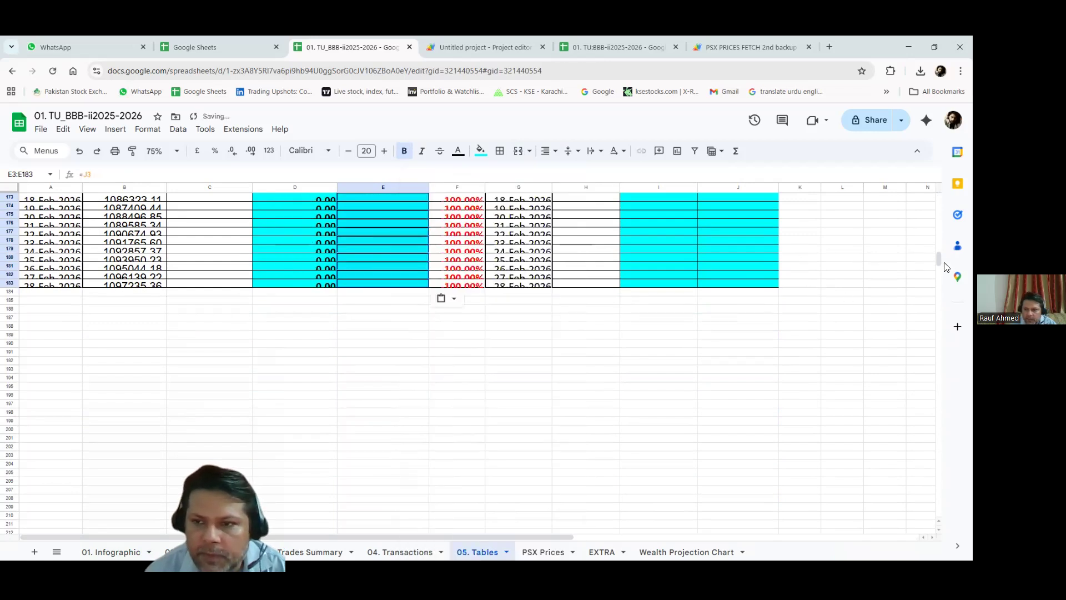
left_click_drag(937, 261, 938, 202)
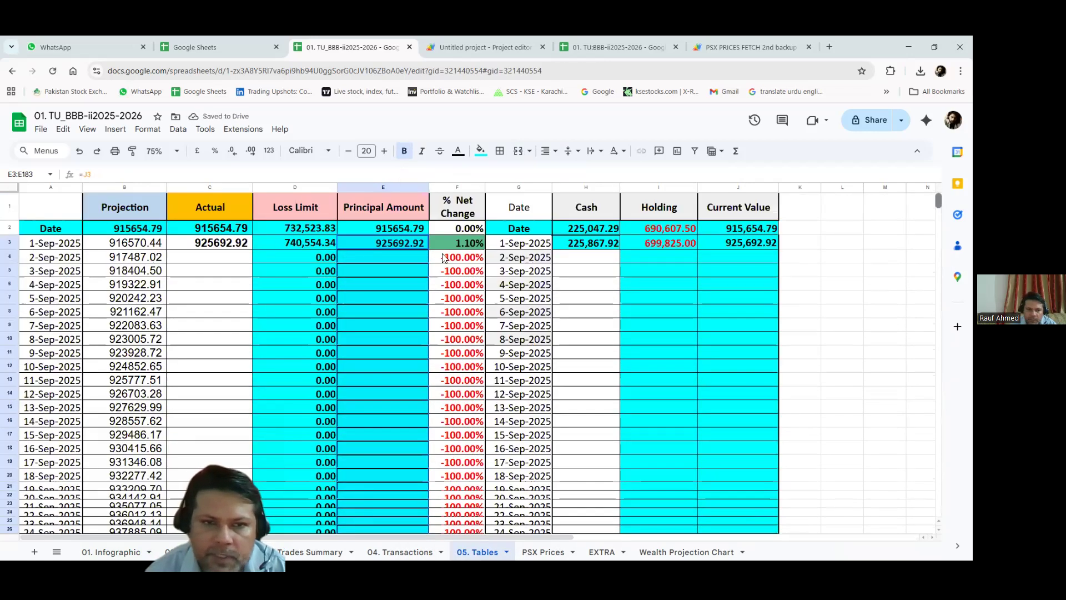
Extend the D3 Loss Limit formula down into D4
left_click(311, 245)
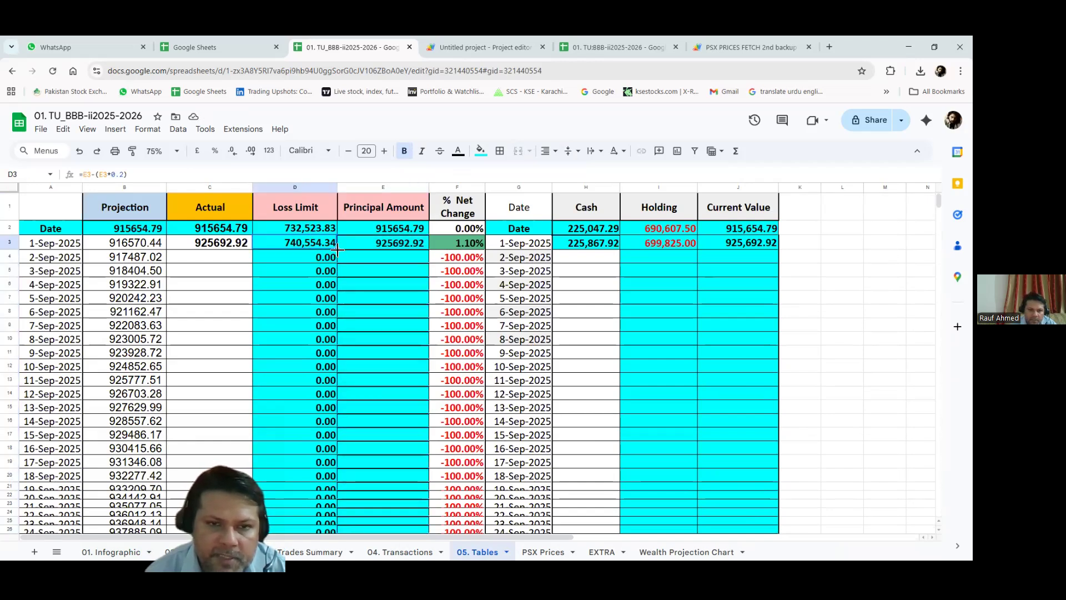
mouse_move(337, 250)
left_mouse_down()
mouse_move(277, 549)
mouse_move(303, 464)
mouse_move(332, 266)
left_mouse_up()
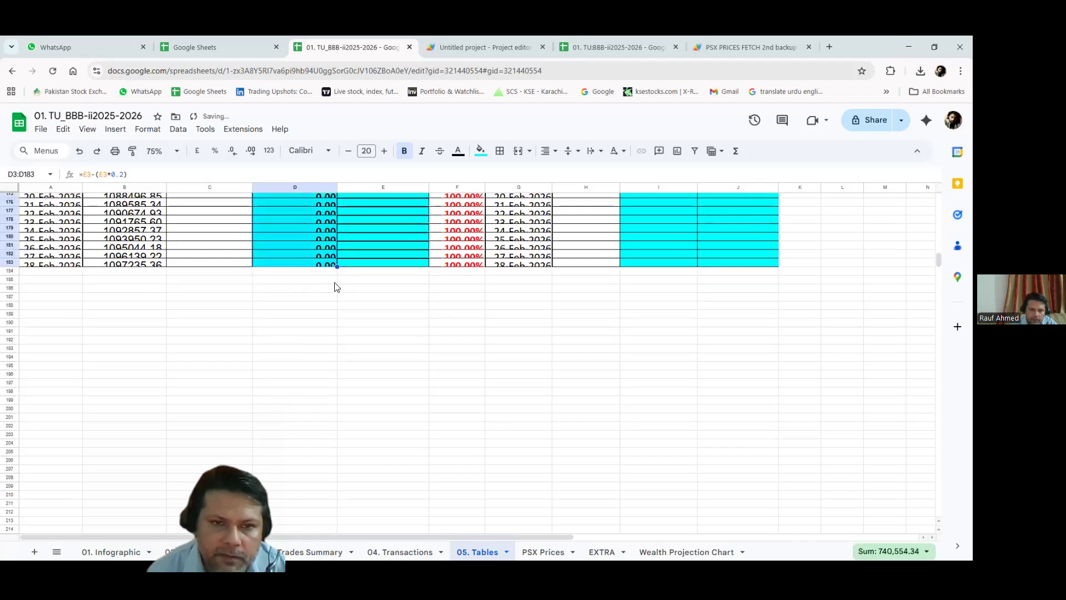
scroll(329, 289, "up", 20)
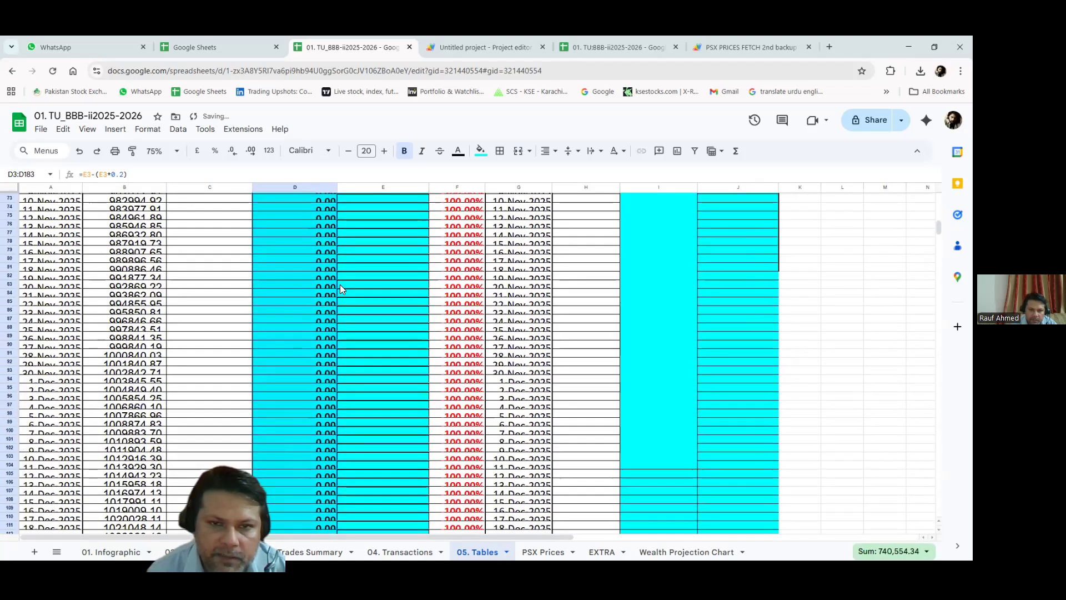
left_click(292, 242)
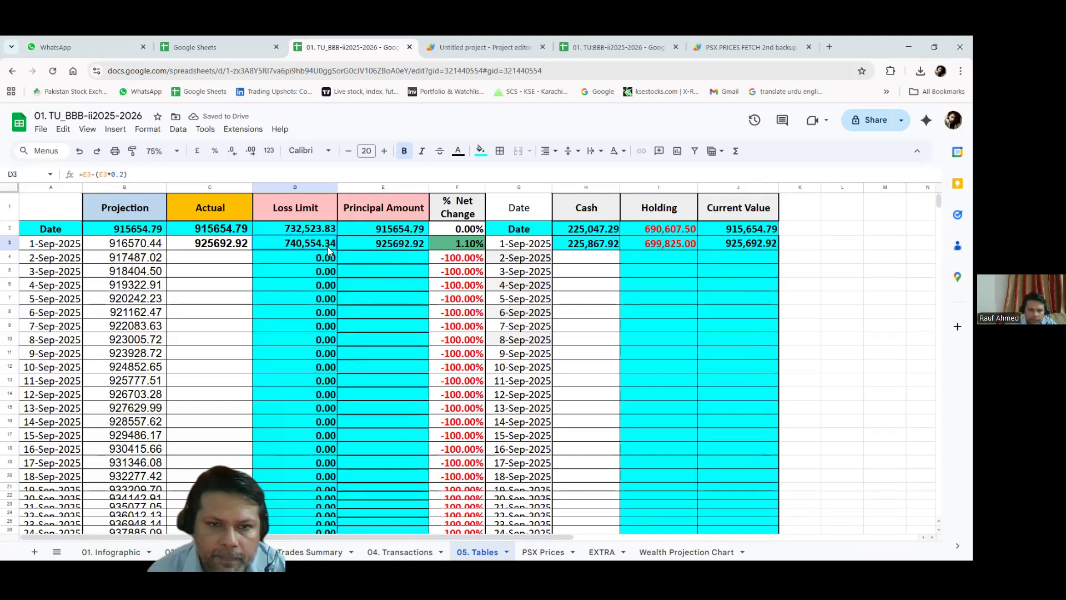
left_click_drag(337, 251, 318, 274)
left_click(318, 274)
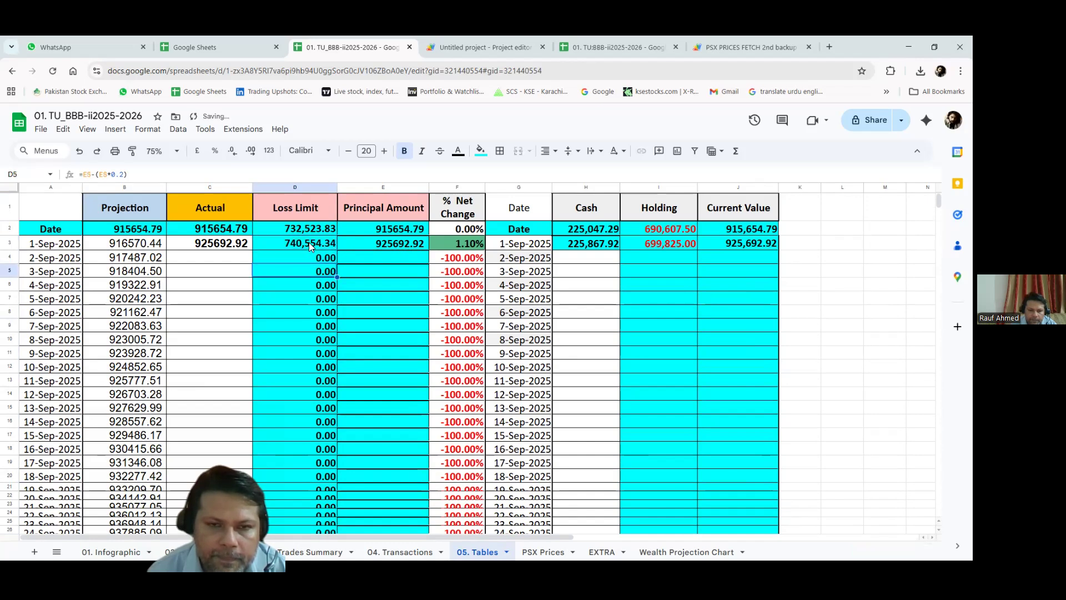
left_click(309, 242)
Clear E3 and replace E2's =J2 formula with the pasted Current Value from J2
left_click(395, 246)
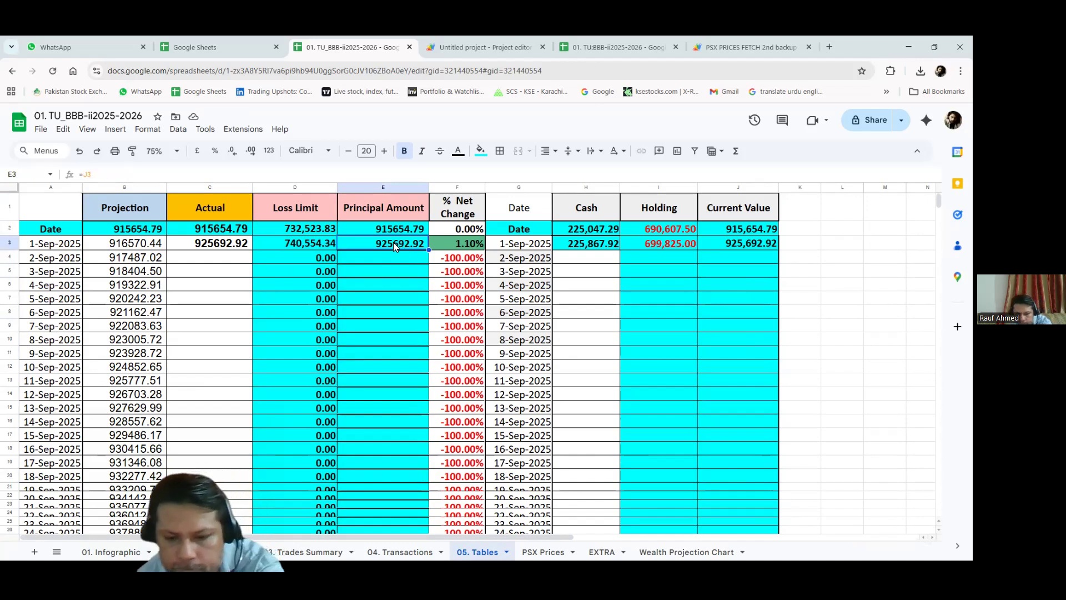
key("Delete")
double_click(392, 229)
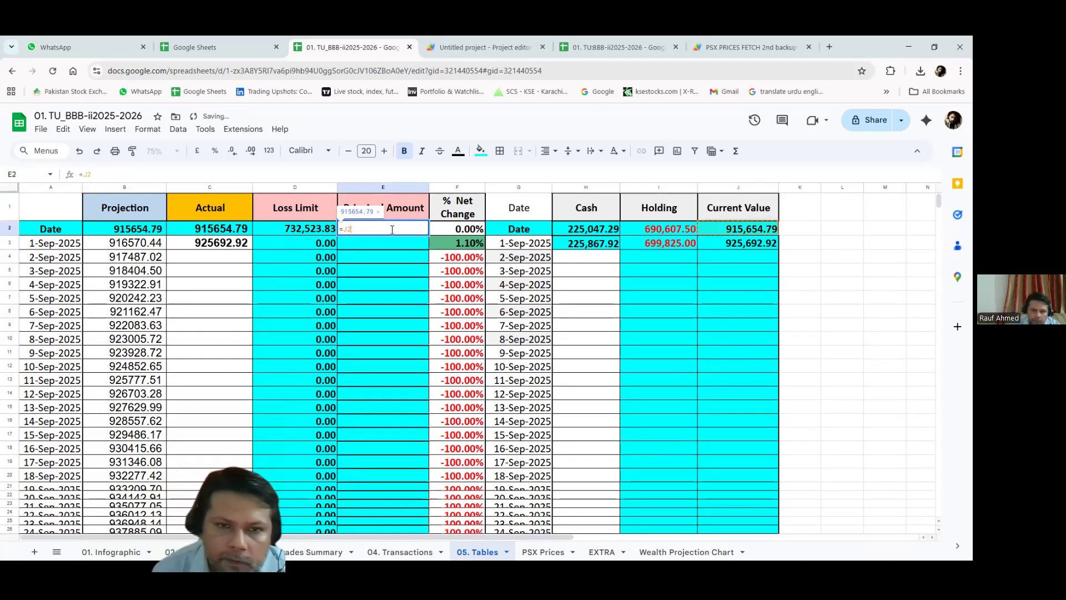
key("BackSpace")
key("BackSpace")
key("BackSpace")
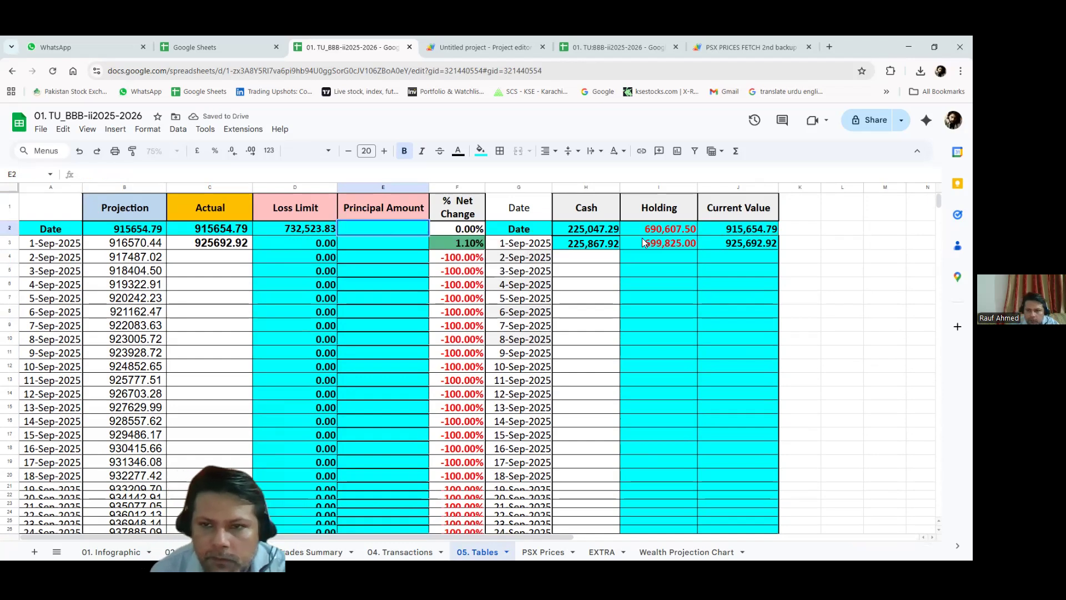
right_click(722, 233)
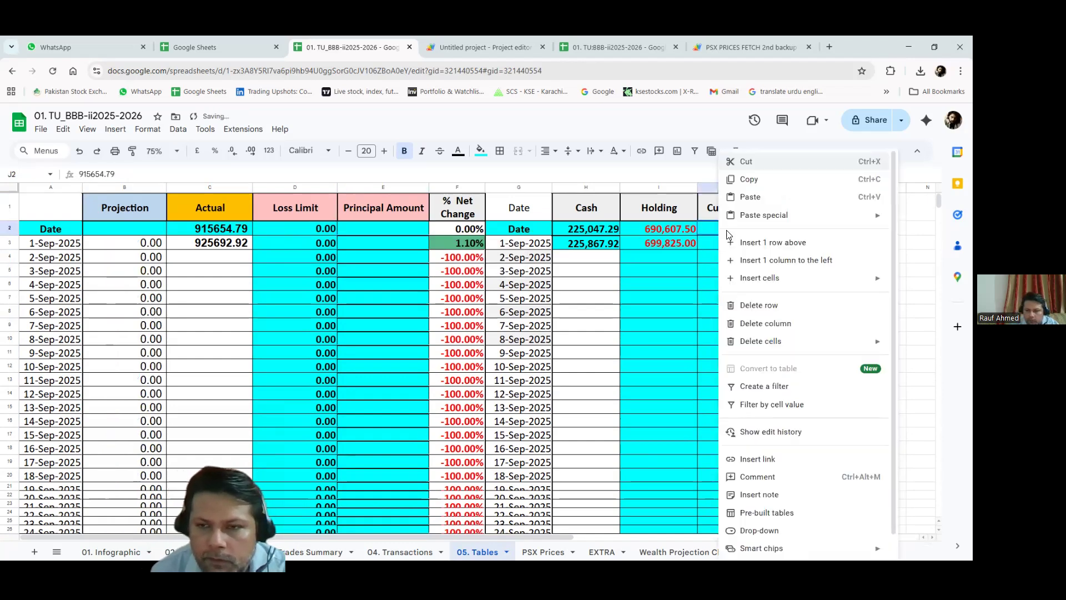
left_click(748, 179)
left_click(386, 225)
right_click(385, 226)
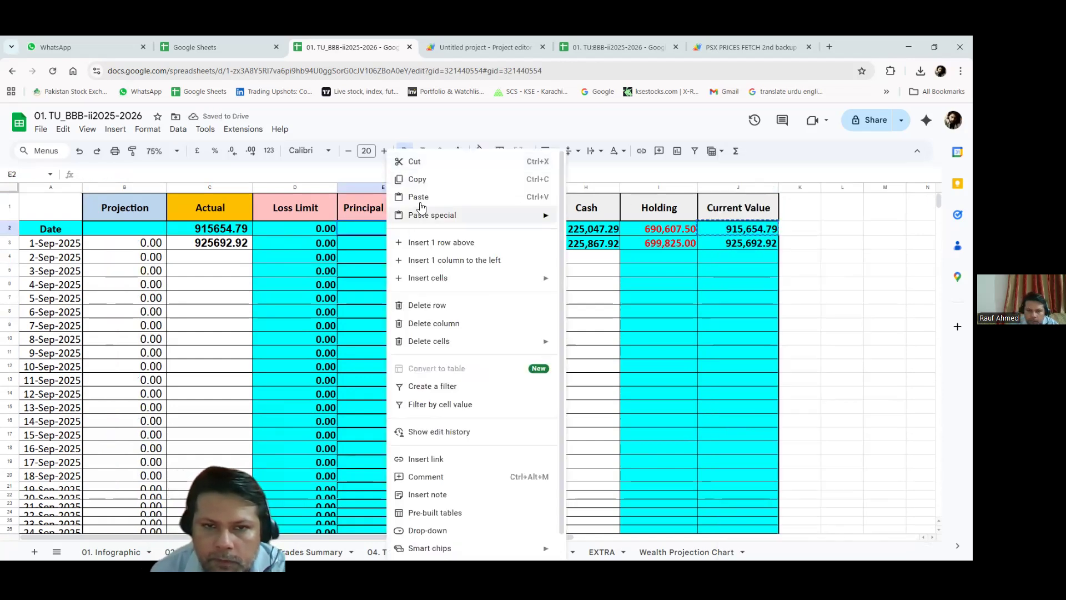
left_click(421, 200)
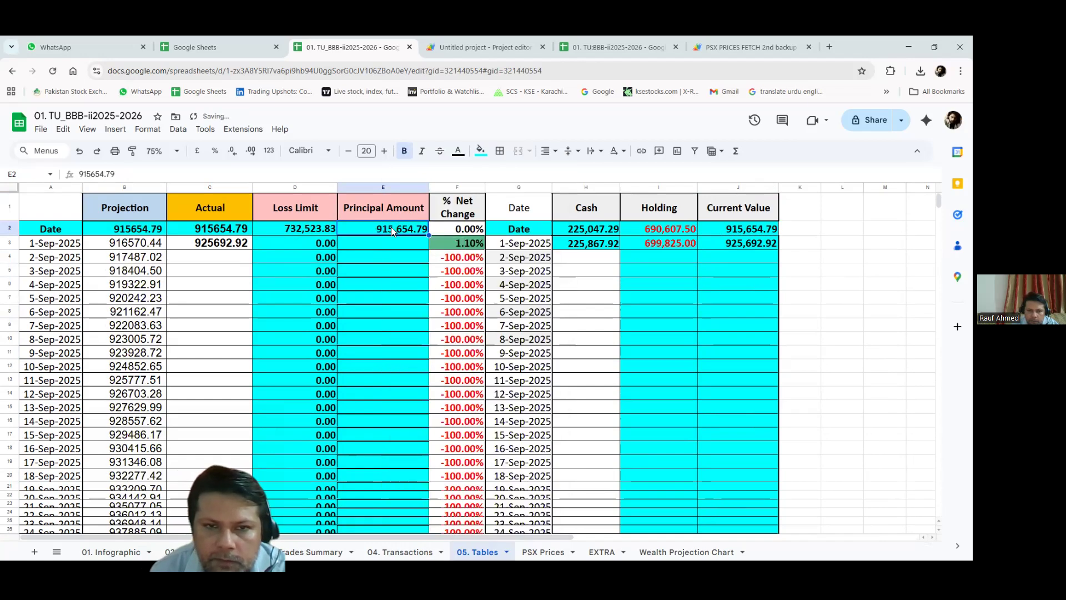
Paste 915,654.79 from E2 into E3:E183, then switch to the 01. Infographic sheet
right_click(392, 230)
left_click(419, 179)
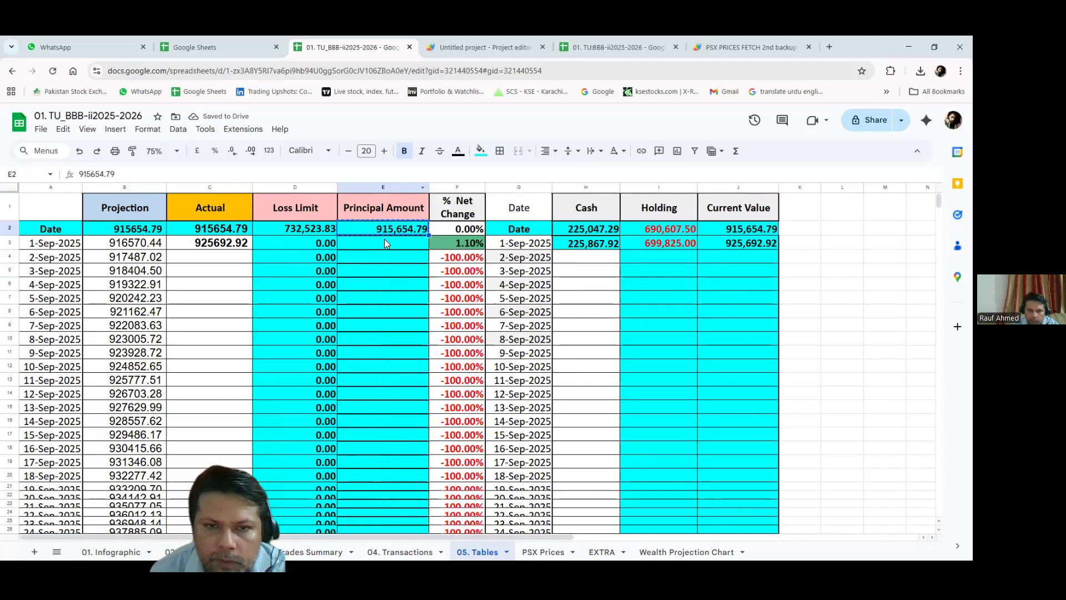
left_click(385, 243)
left_click_drag(401, 273, 389, 530)
left_click_drag(368, 385, 378, 298)
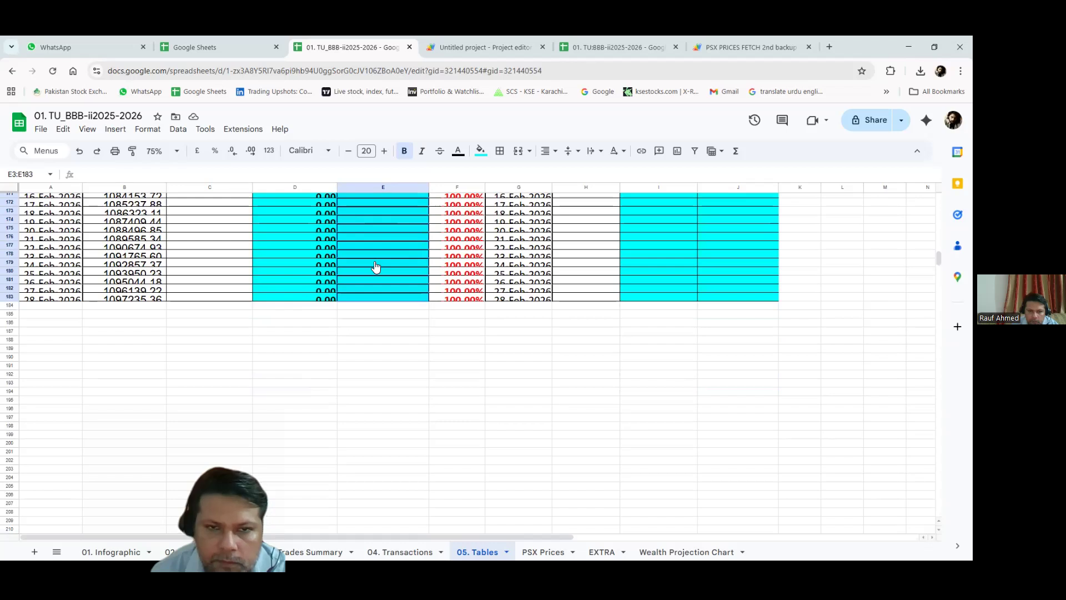
right_click(376, 267)
left_click(397, 216)
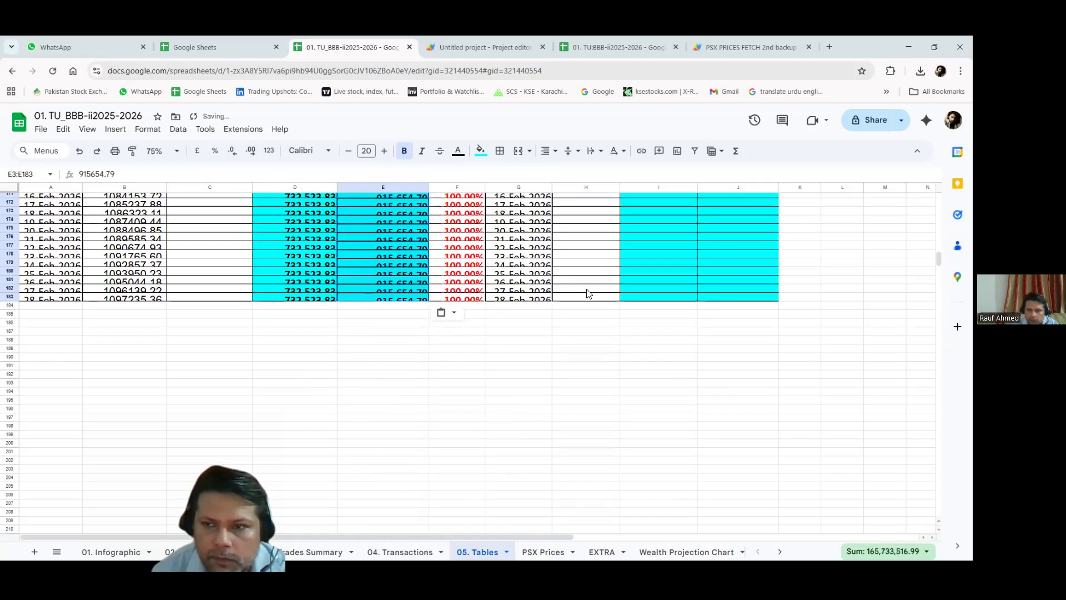
scroll(922, 214, "up", 20)
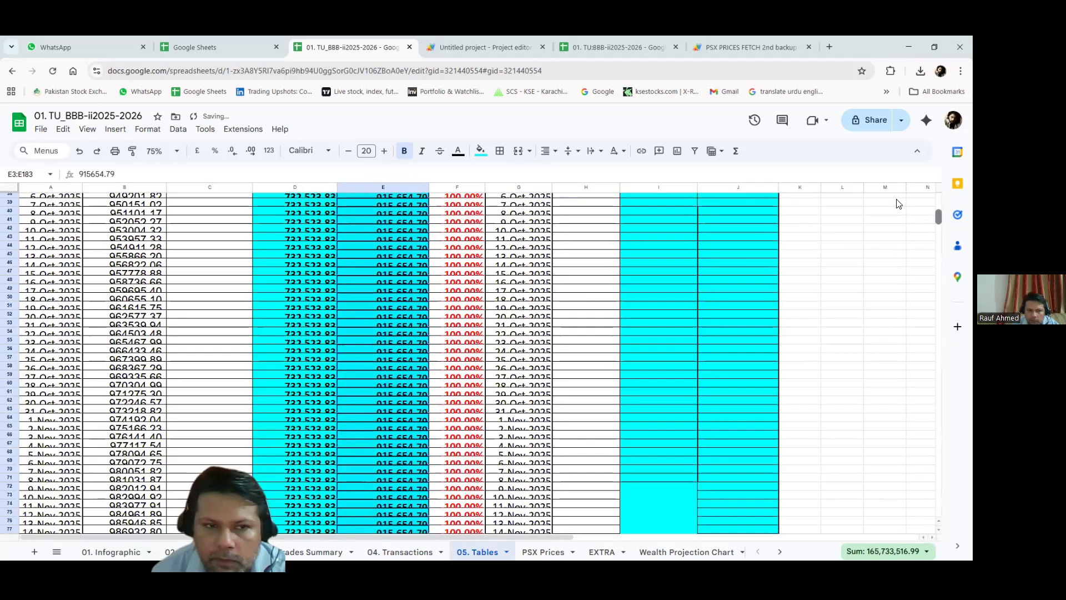
left_click(111, 552)
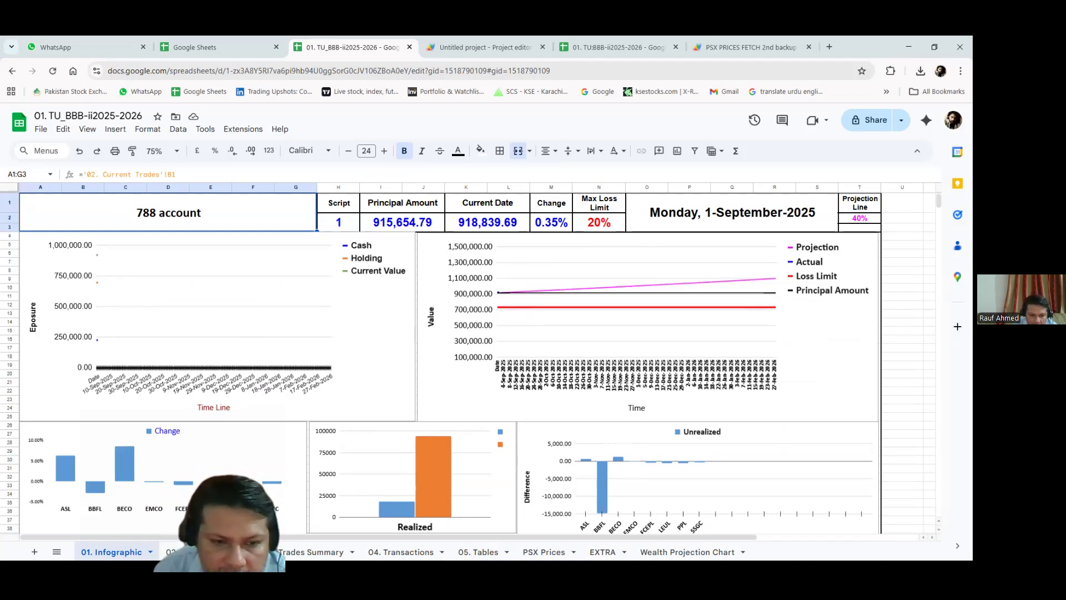
Switch to 02. Current Trades to see cash 93,917.69 and current value 918,839.69
left_click(170, 551)
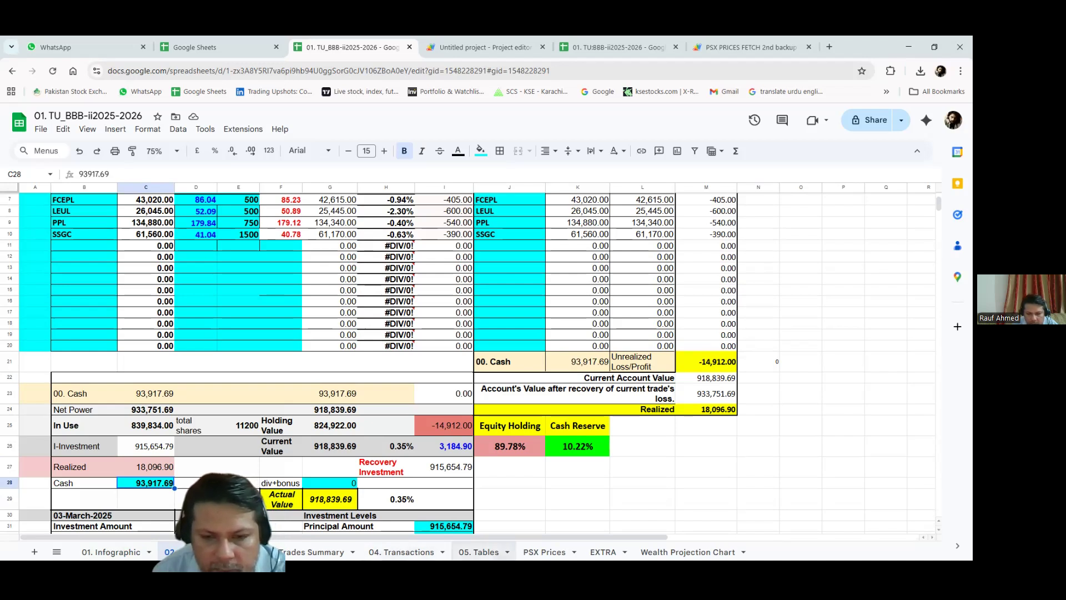
Confirm the 1-Sep cash formula in H3 and look up the 824,922.00 total holding
left_click(479, 551)
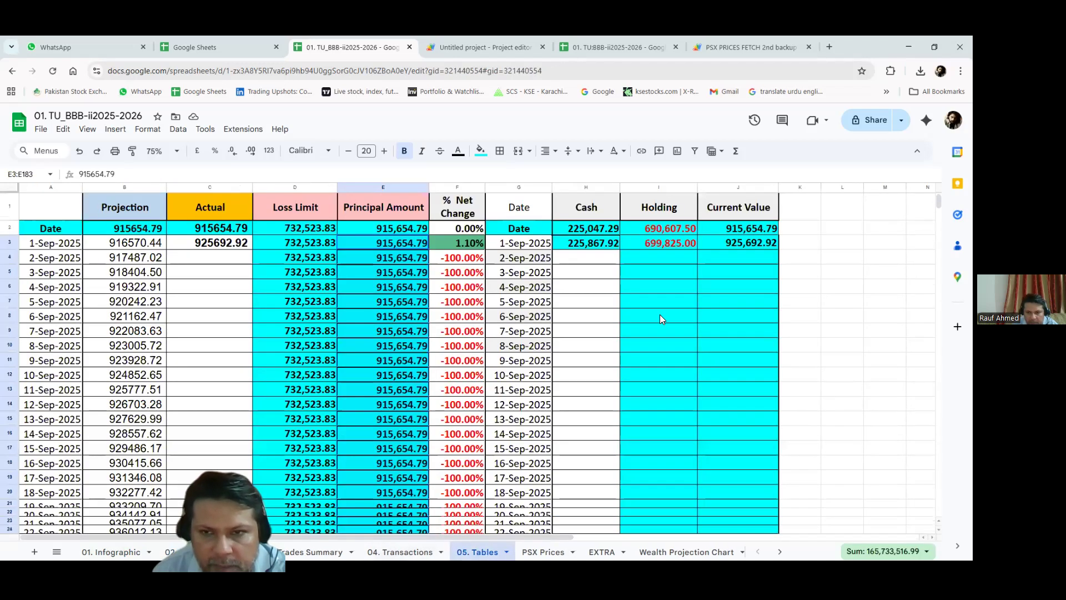
double_click(612, 243)
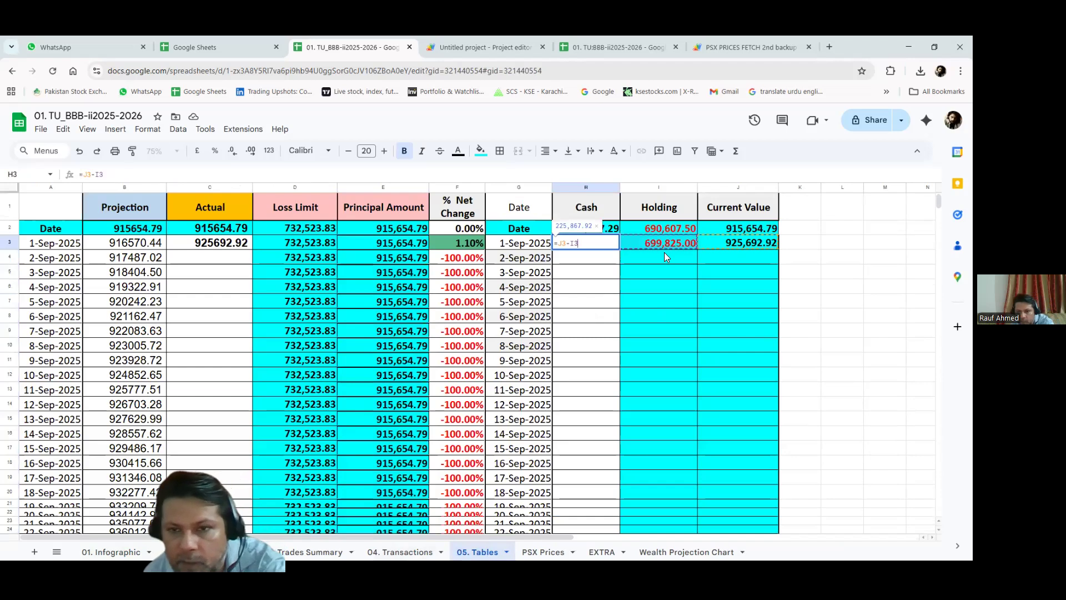
key("Tab")
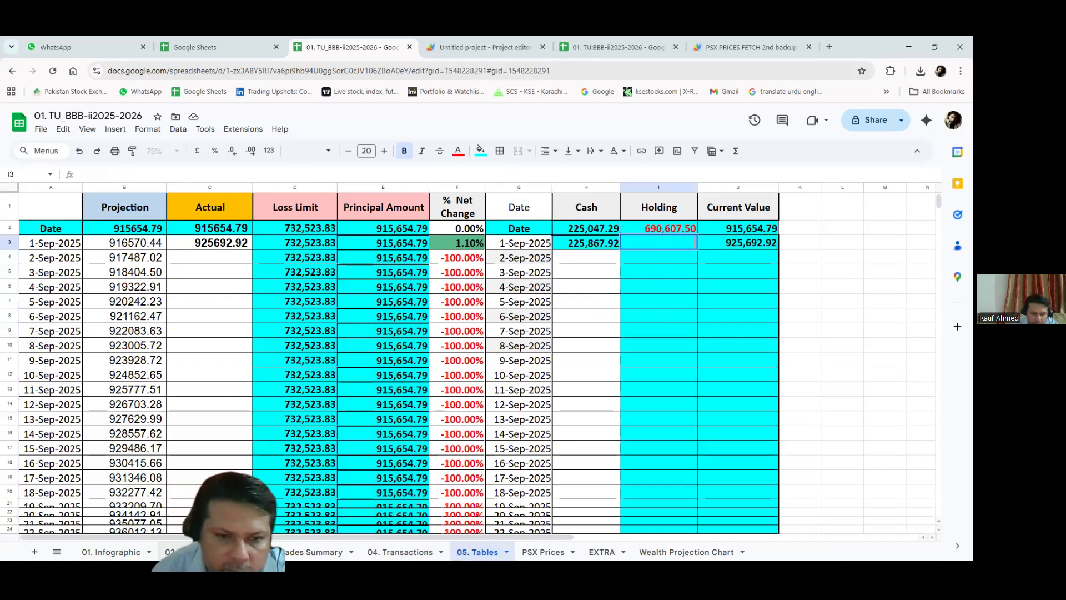
left_click(207, 552)
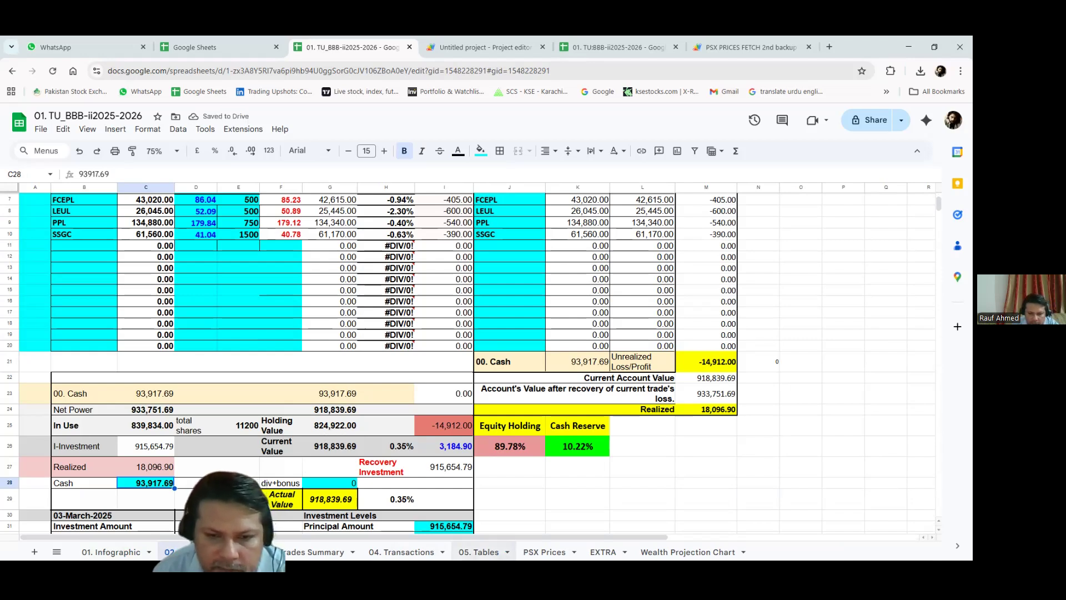
left_click(328, 432)
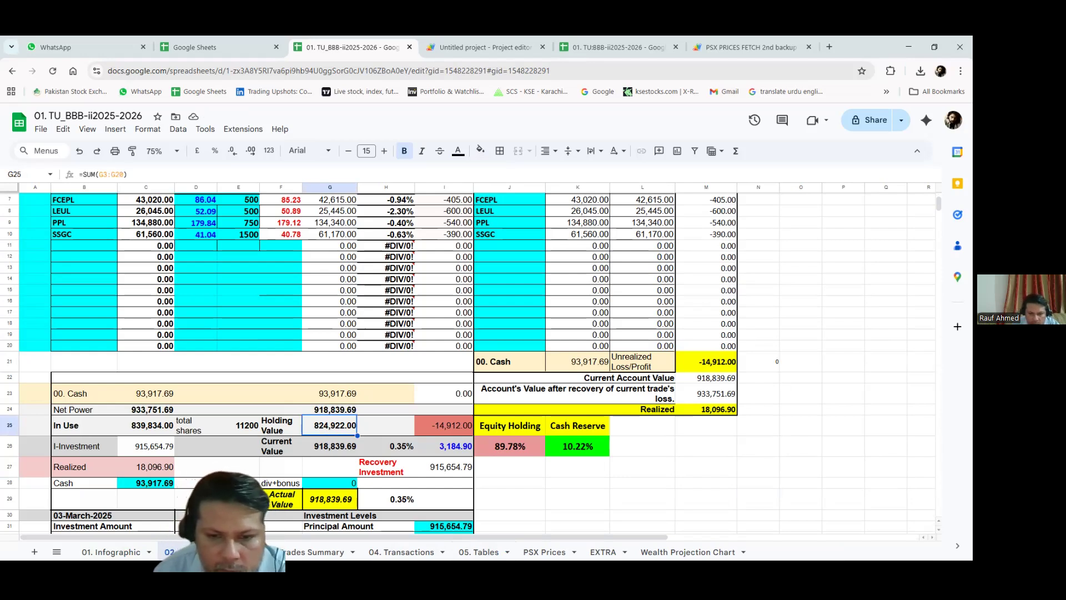
left_click(479, 551)
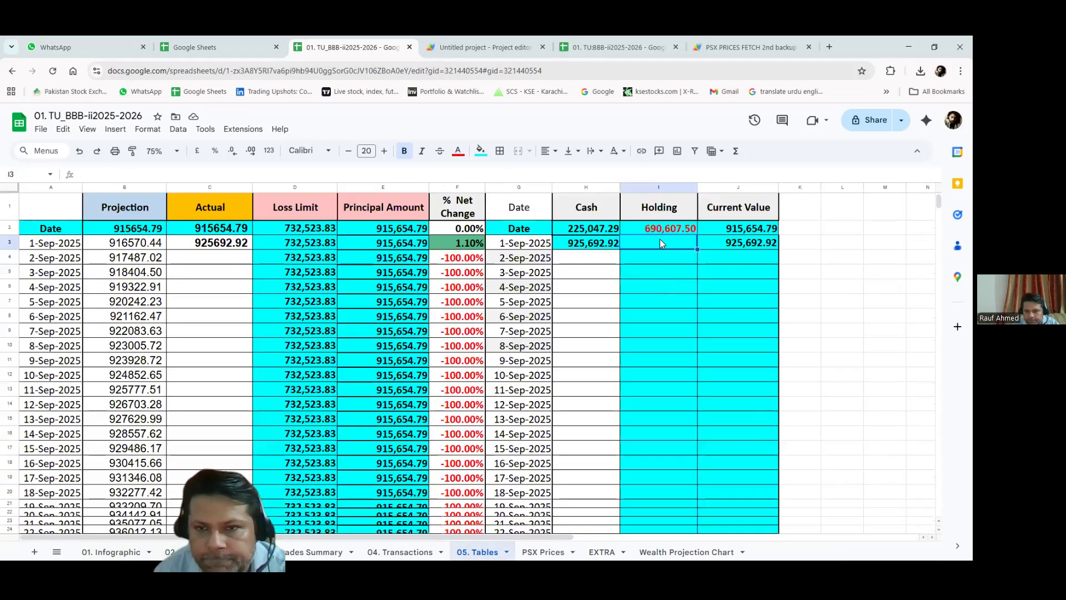
Enter 824922 as the 1-Sep Holding in I3 and cross-check it on Current Trades
type("8")
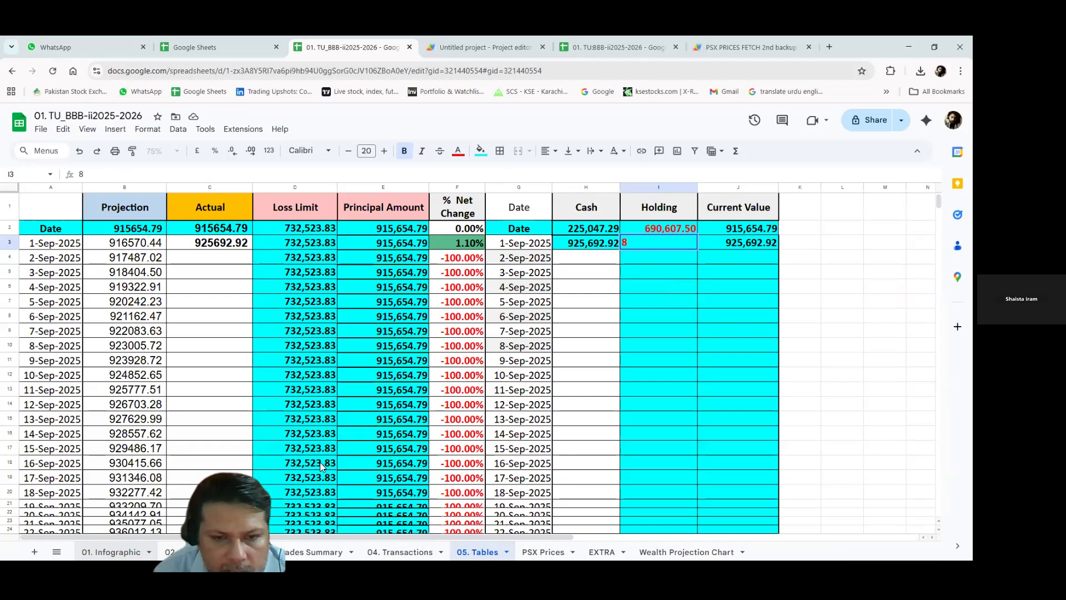
key("Return")
left_click(680, 244)
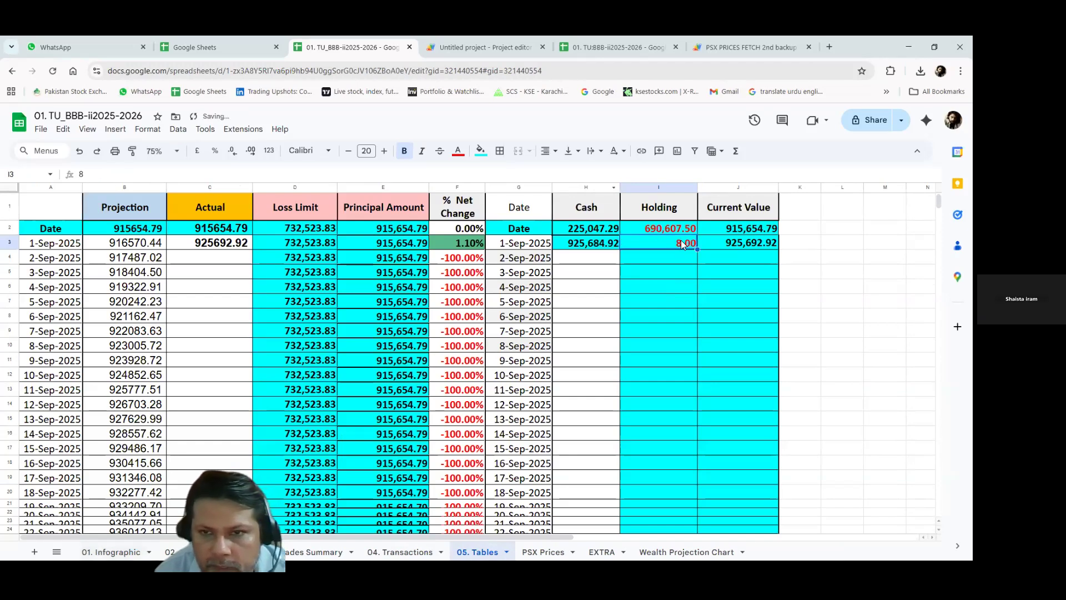
type("8")
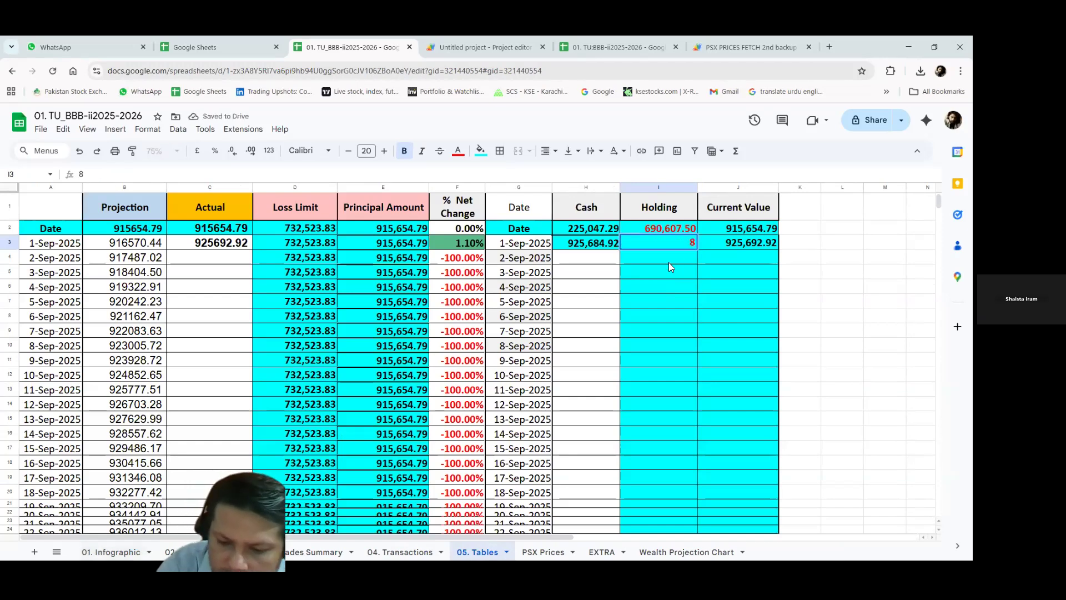
type("24922")
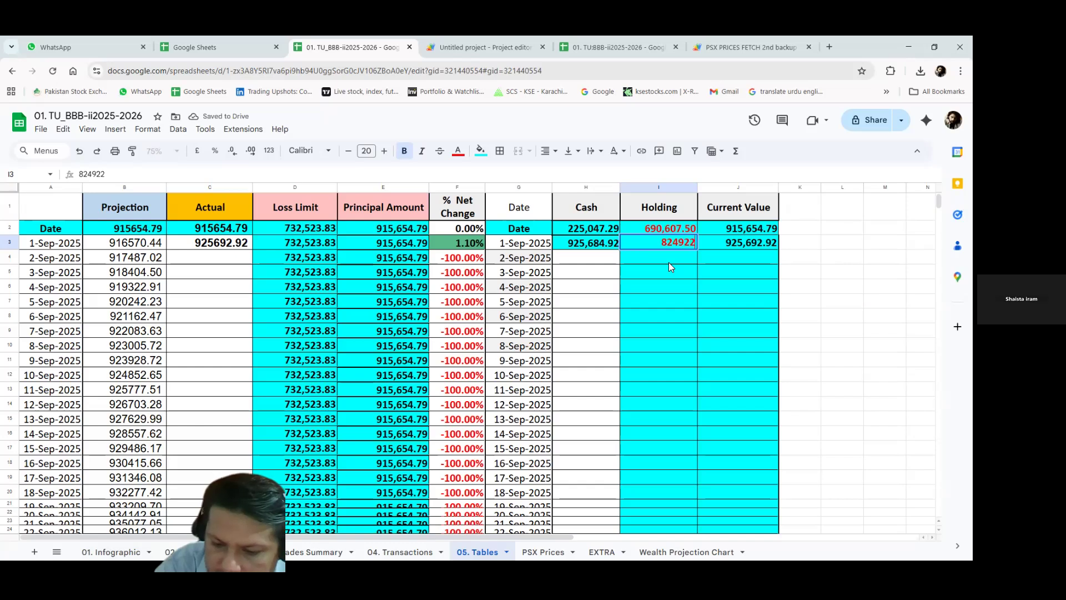
key("Return")
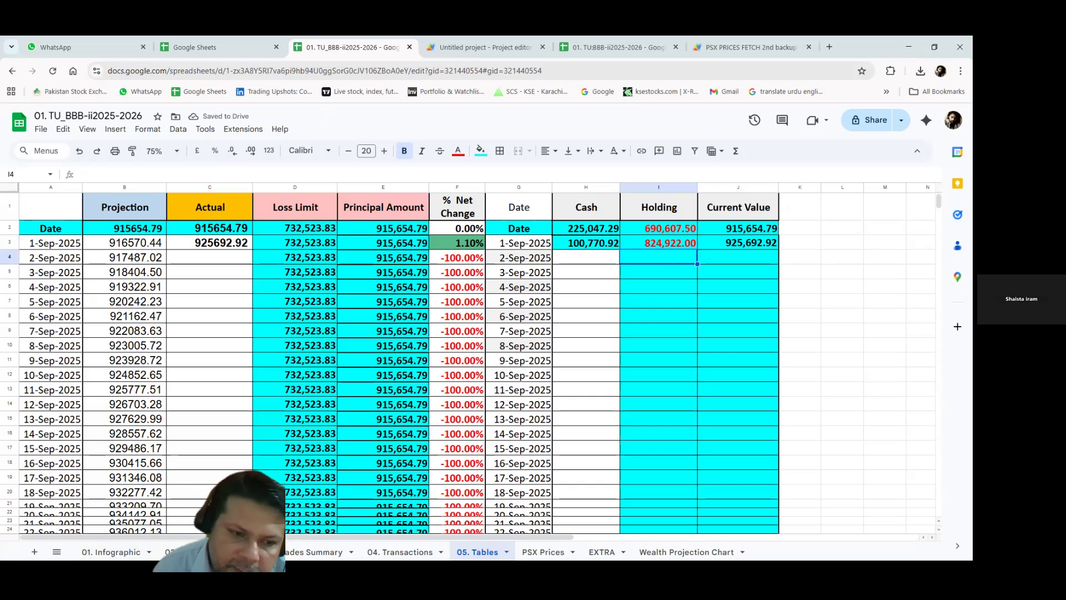
left_click(197, 552)
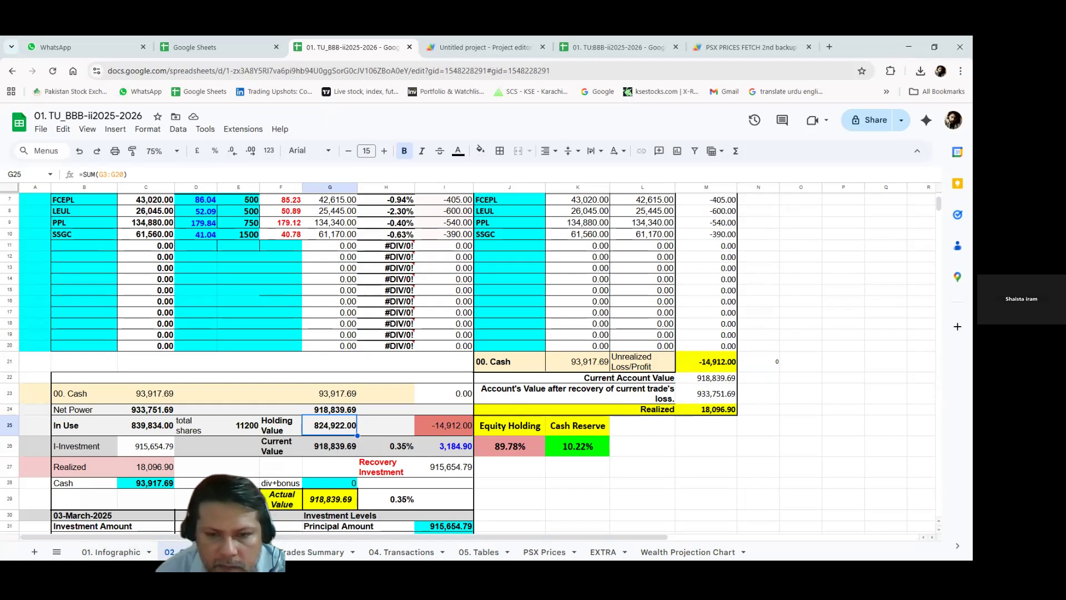
left_click(478, 551)
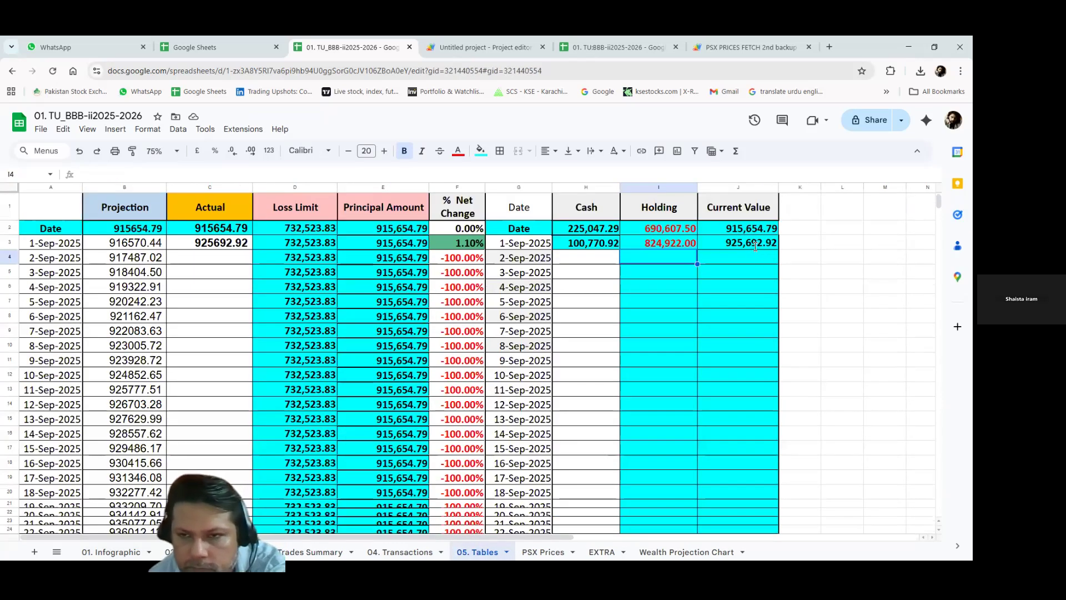
Enter 918839 as the 1-Sep Current Value in J3, checking it against Current Trades
key("Up")
key("Right")
type("918")
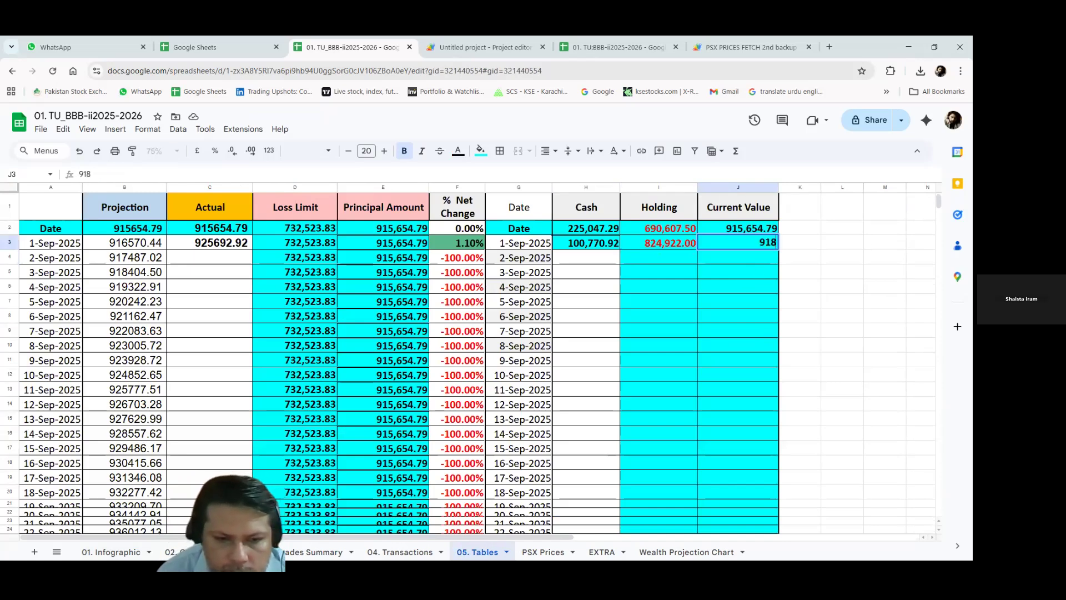
left_click(192, 552)
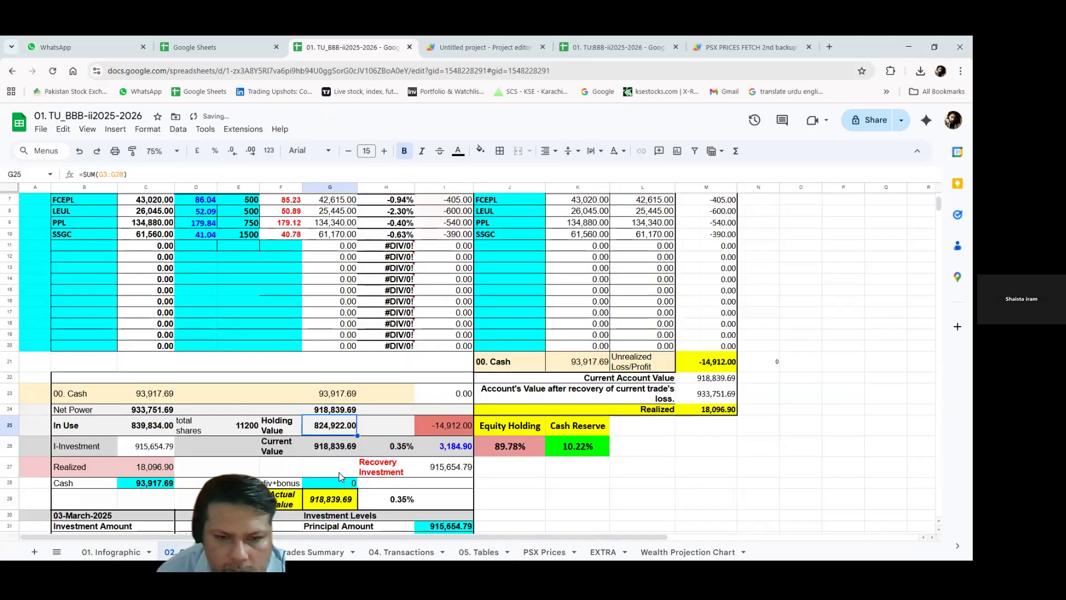
left_click(478, 552)
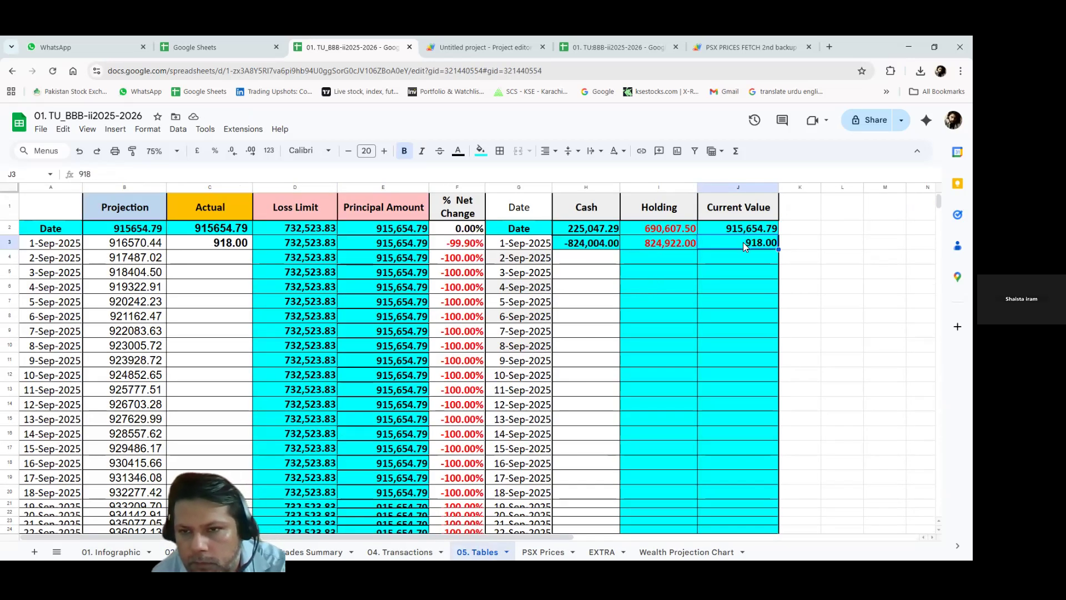
key("Delete")
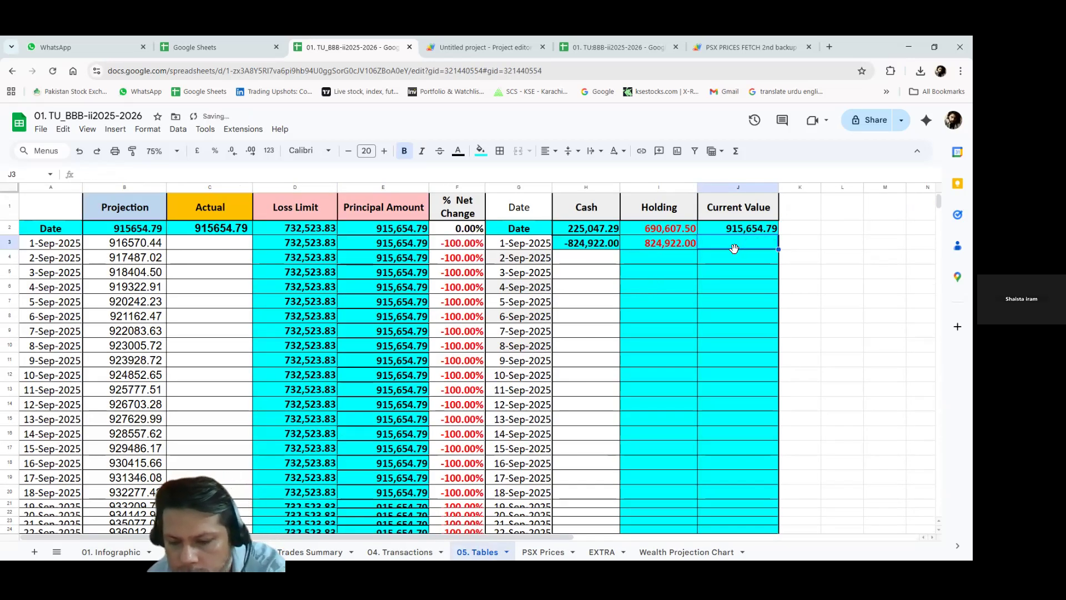
type("918")
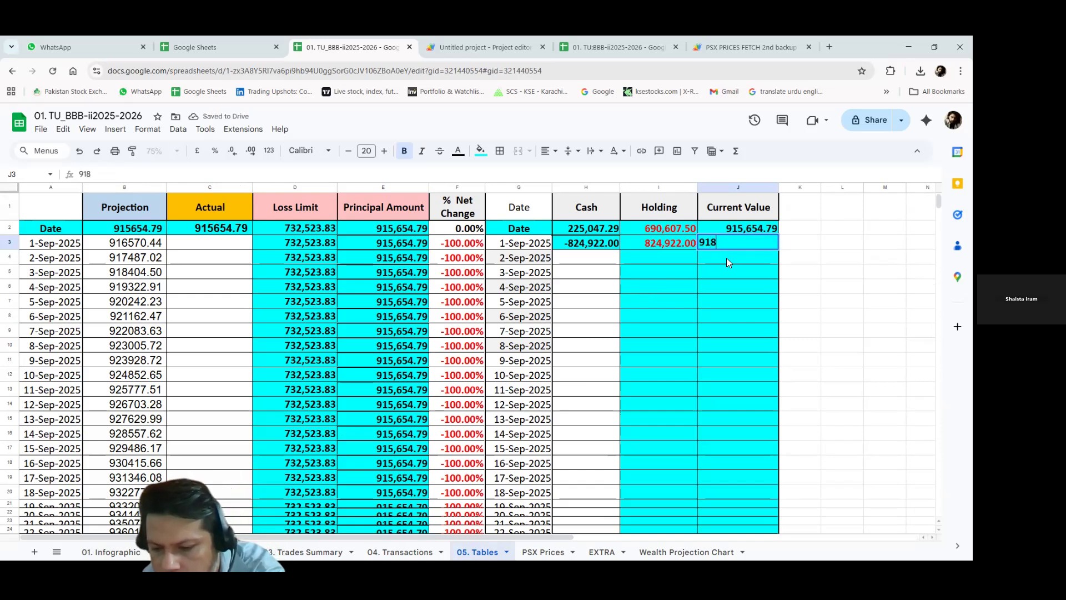
type("839")
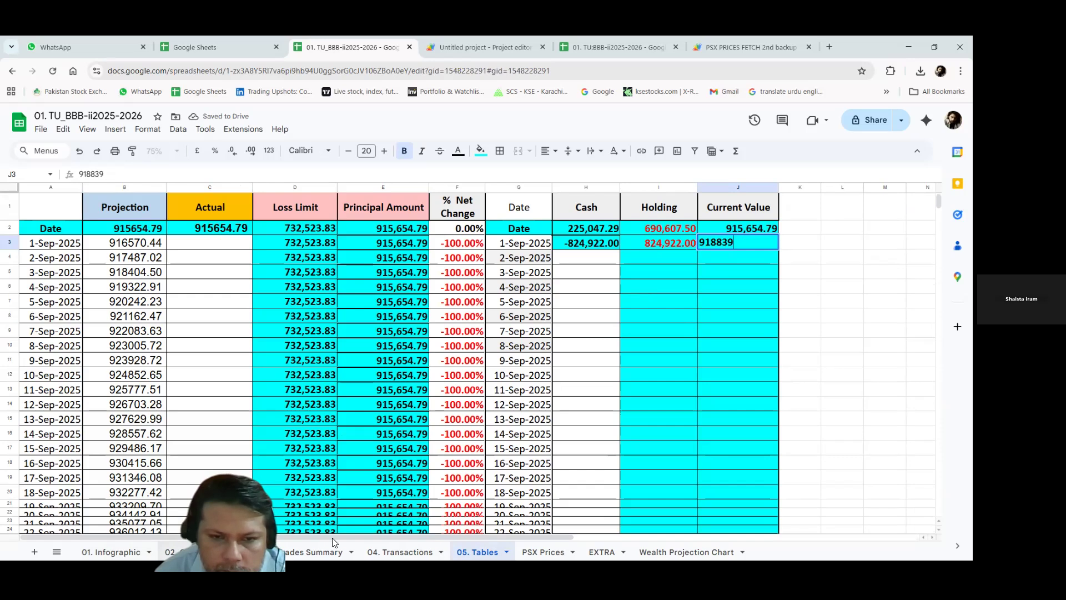
Add the .69 decimals so J3 reads 918,839.69, then return to Current Trades
left_click(205, 552)
left_click(478, 552)
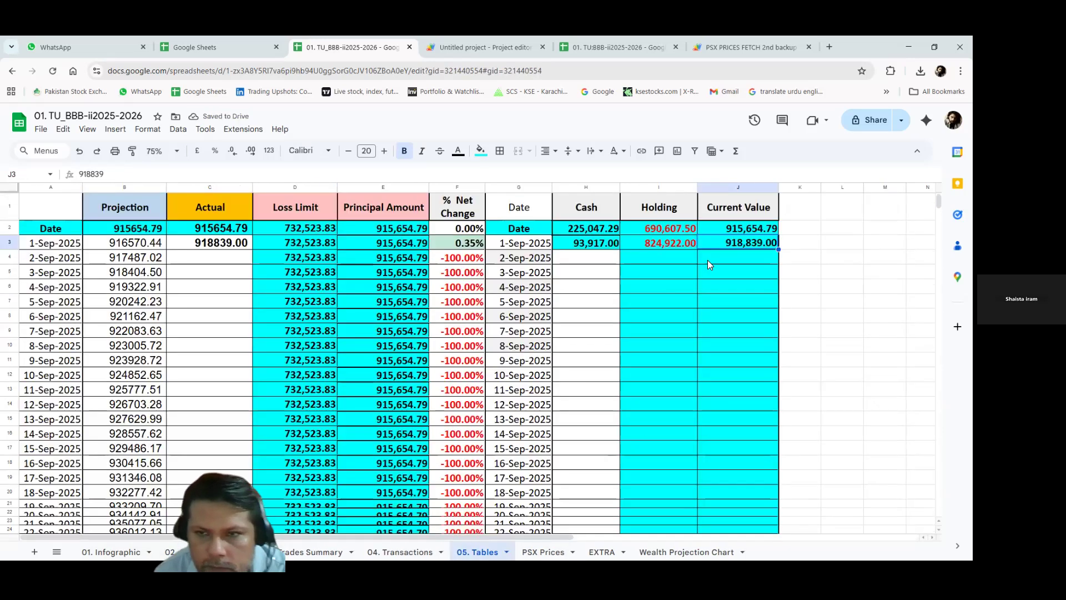
double_click(745, 244)
type(".69")
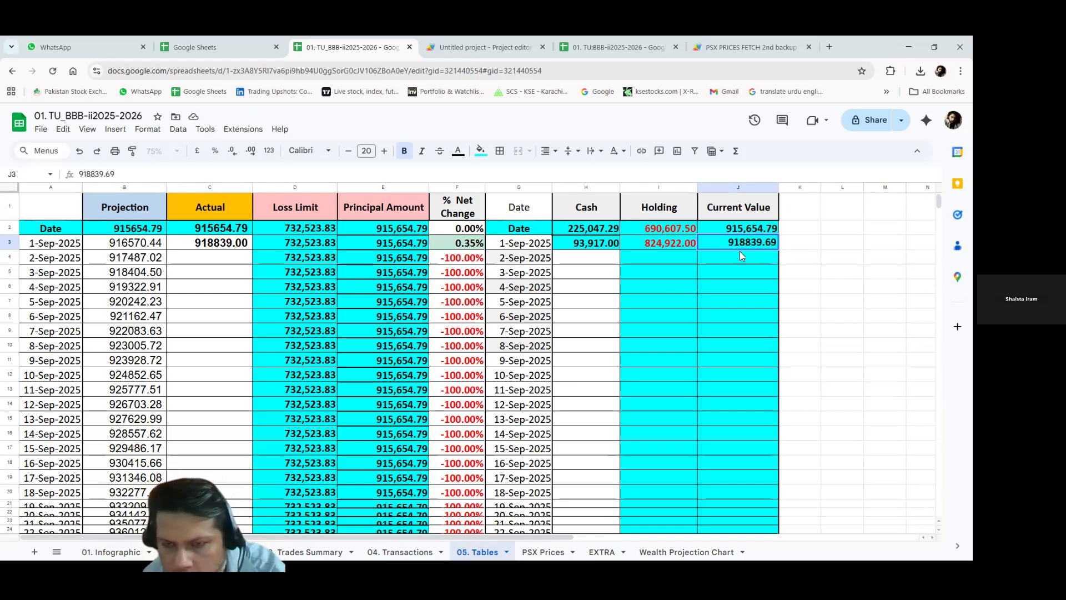
key("Return")
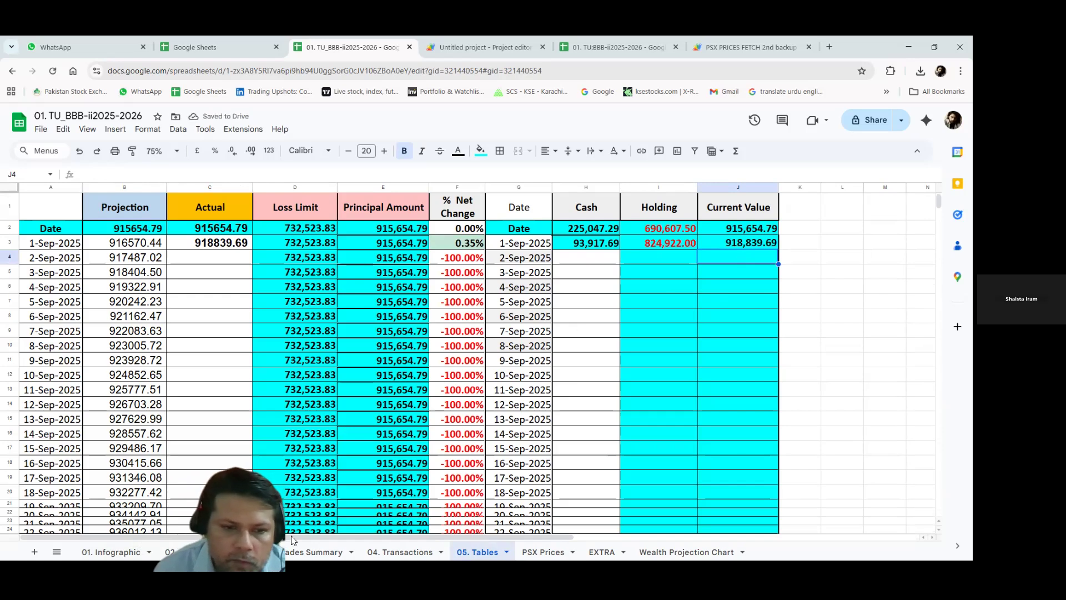
left_click(170, 552)
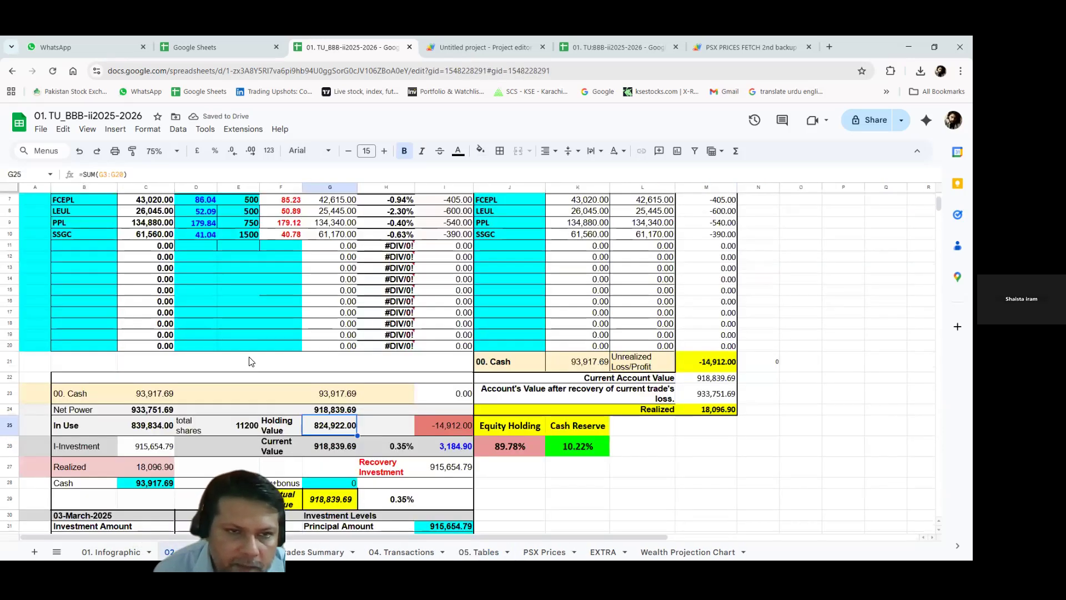
Scroll to the top of Current Trades, select O5, and open the PSX Prices sheet
scroll(233, 261, "up", 3)
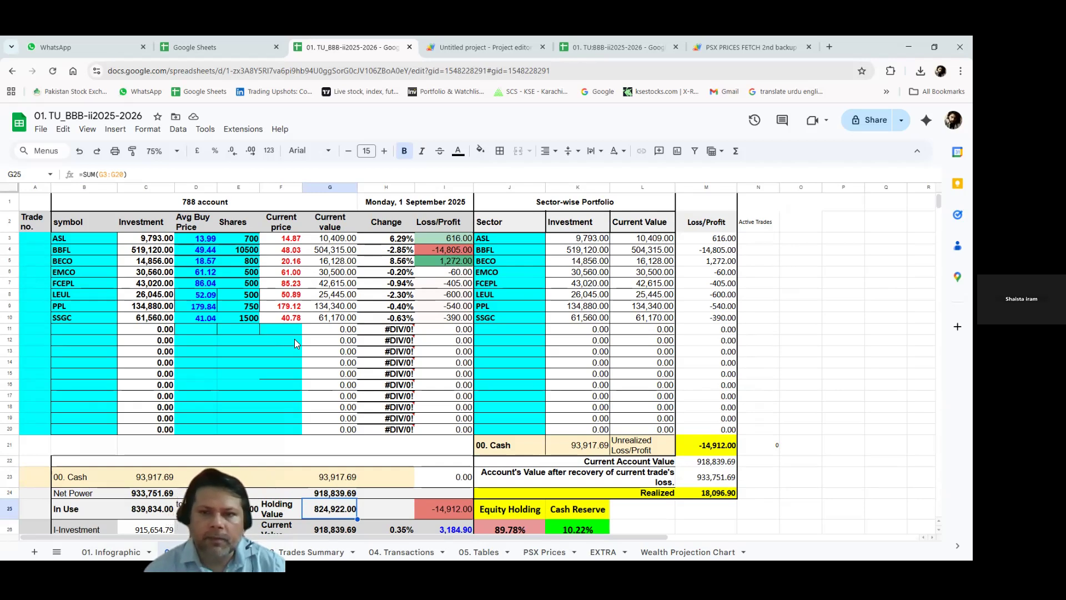
left_click(813, 263)
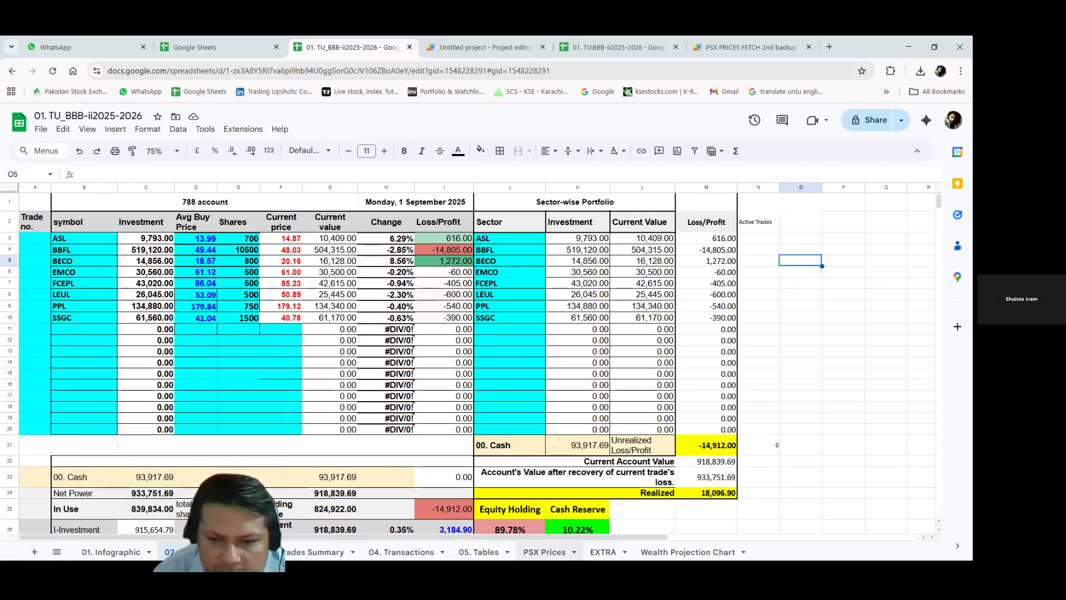
left_click(544, 552)
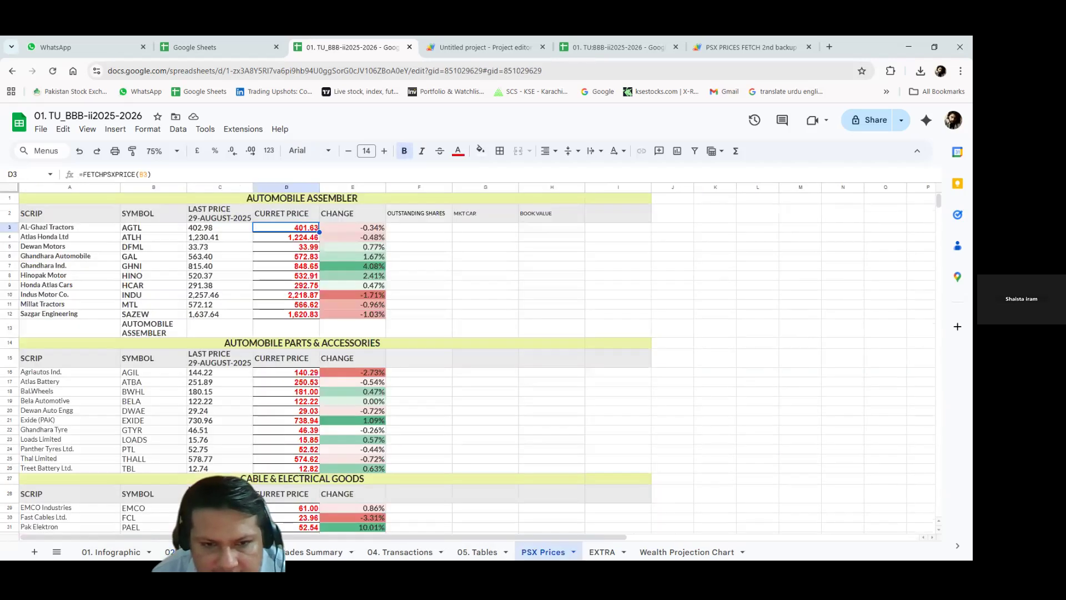
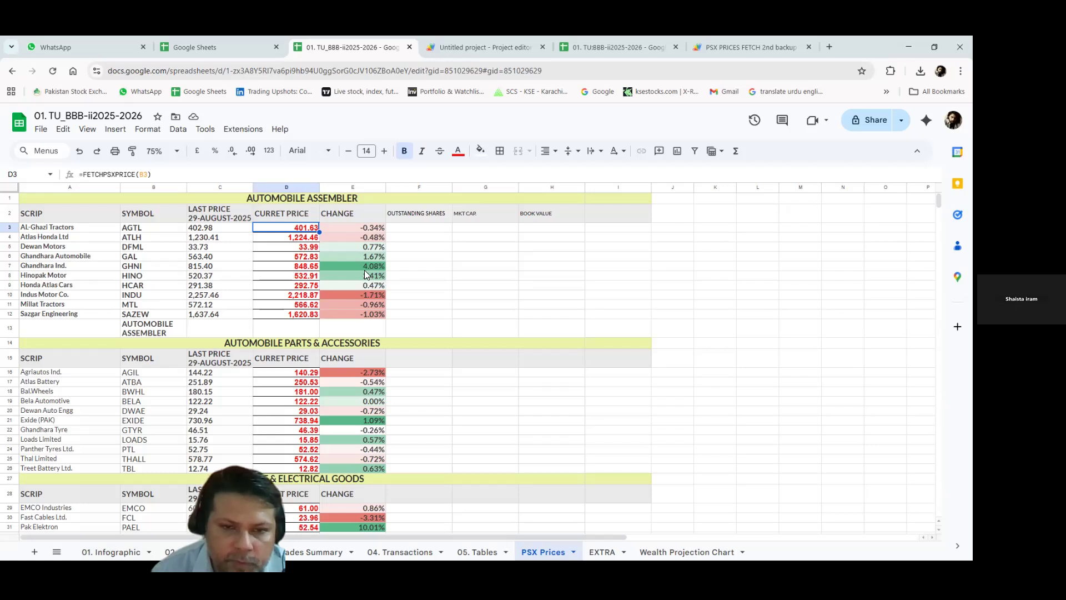
Scroll down to the Cement block and select its change values E38:E55 for formatting
scroll(408, 364, "down", 3)
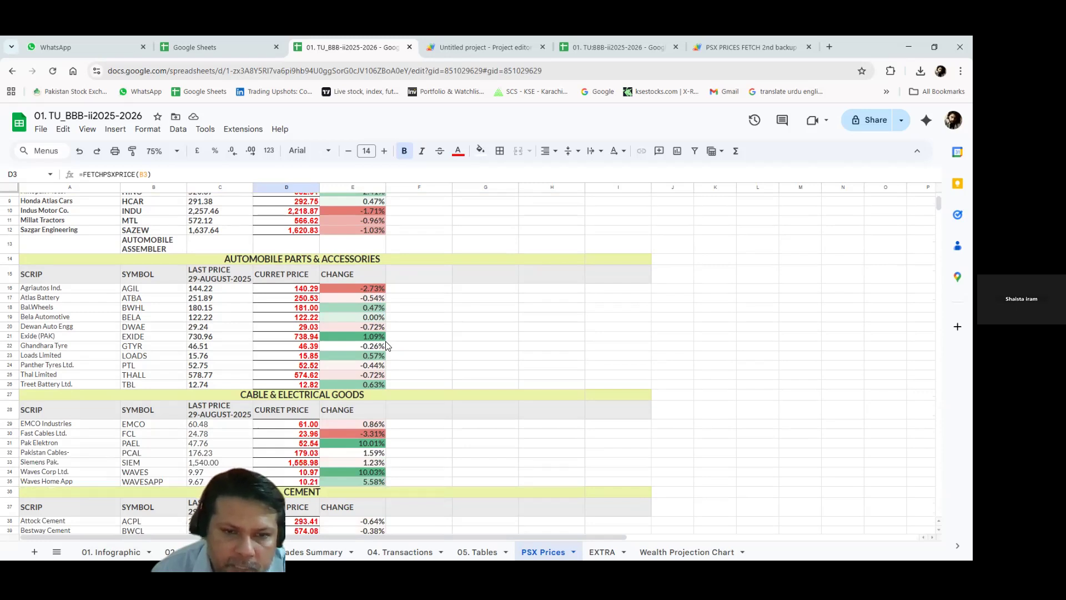
scroll(387, 345, "down", 1)
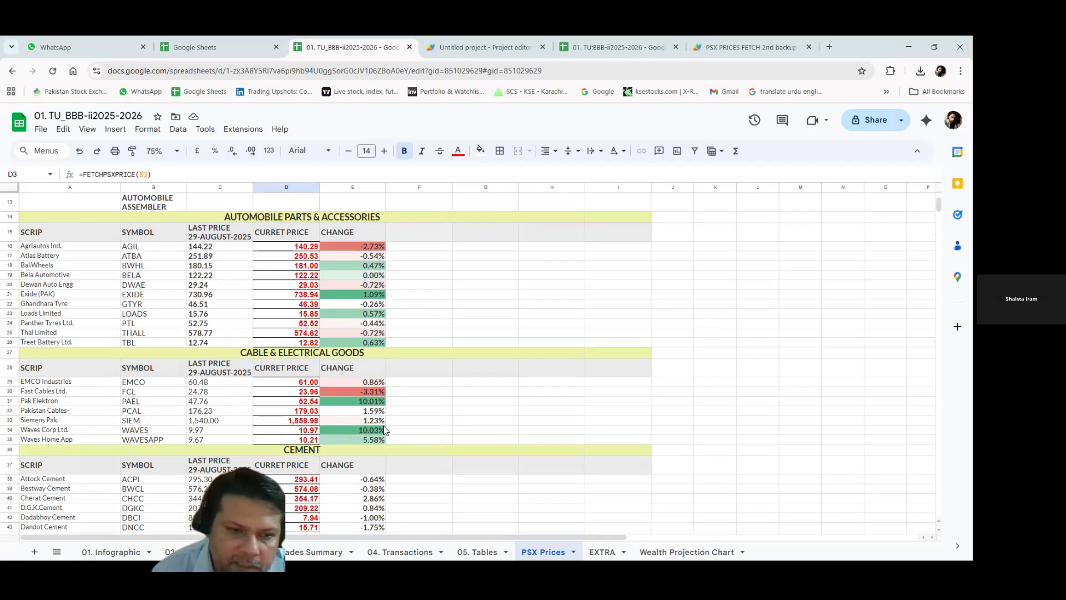
scroll(384, 419, "down", 5)
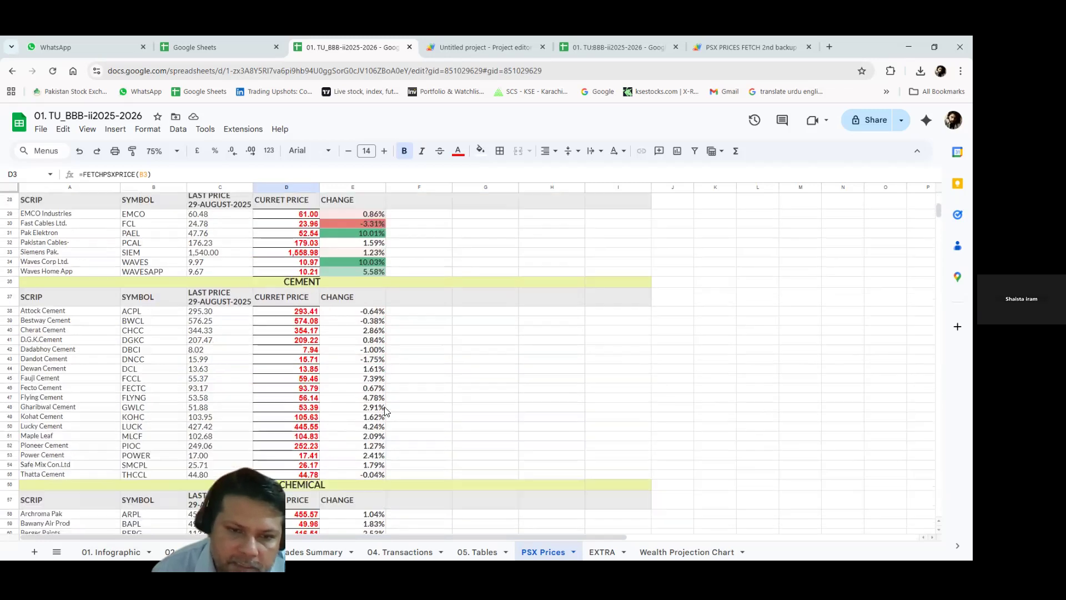
scroll(385, 410, "down", 2)
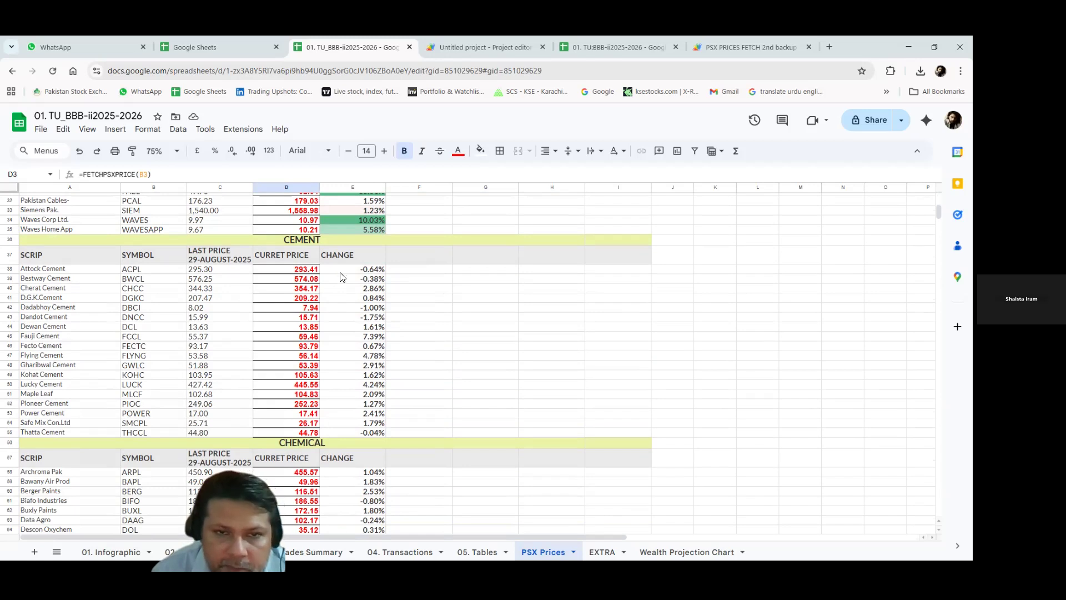
left_click_drag(341, 270, 346, 432)
right_click(351, 371)
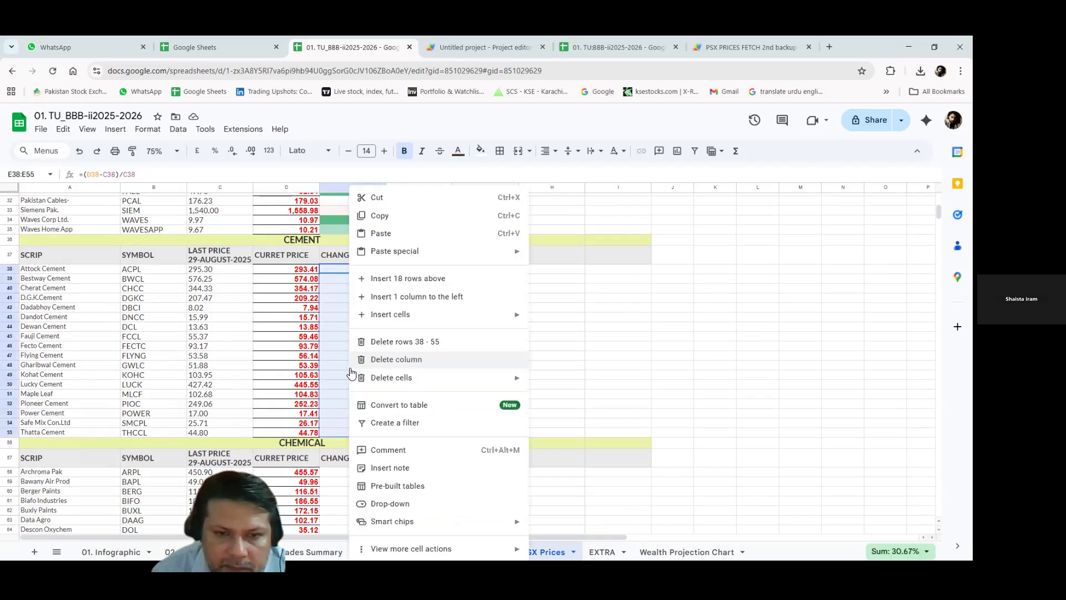
mouse_move(459, 546)
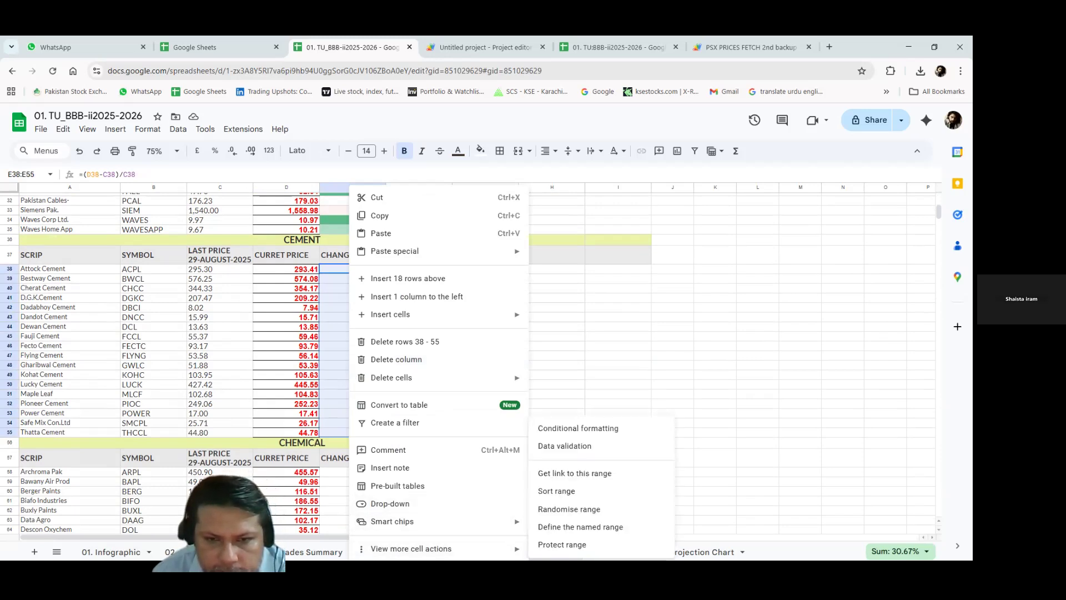
right_click(325, 267)
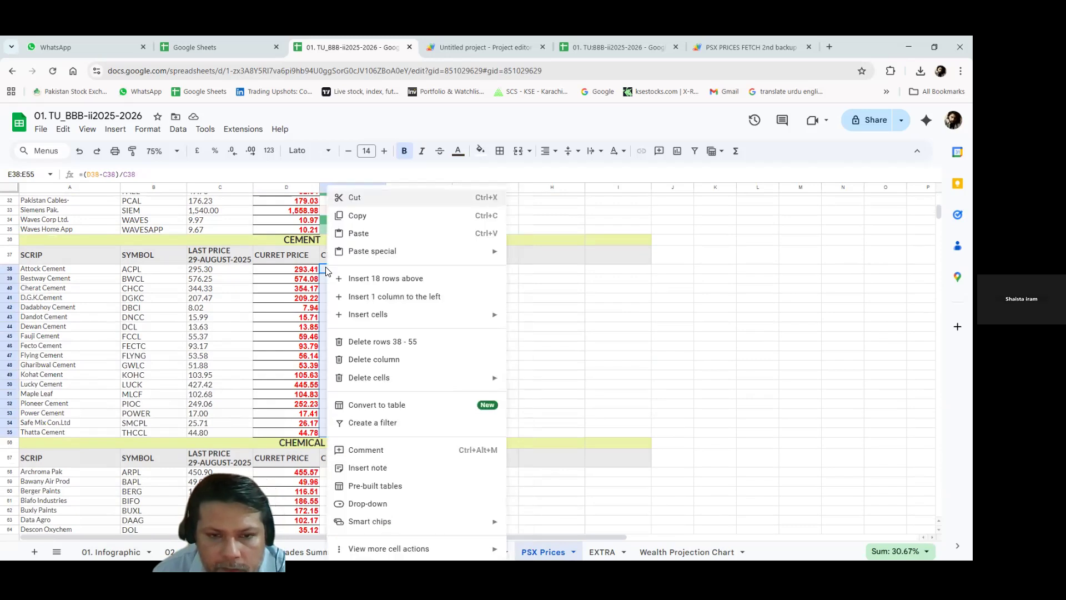
mouse_move(389, 548)
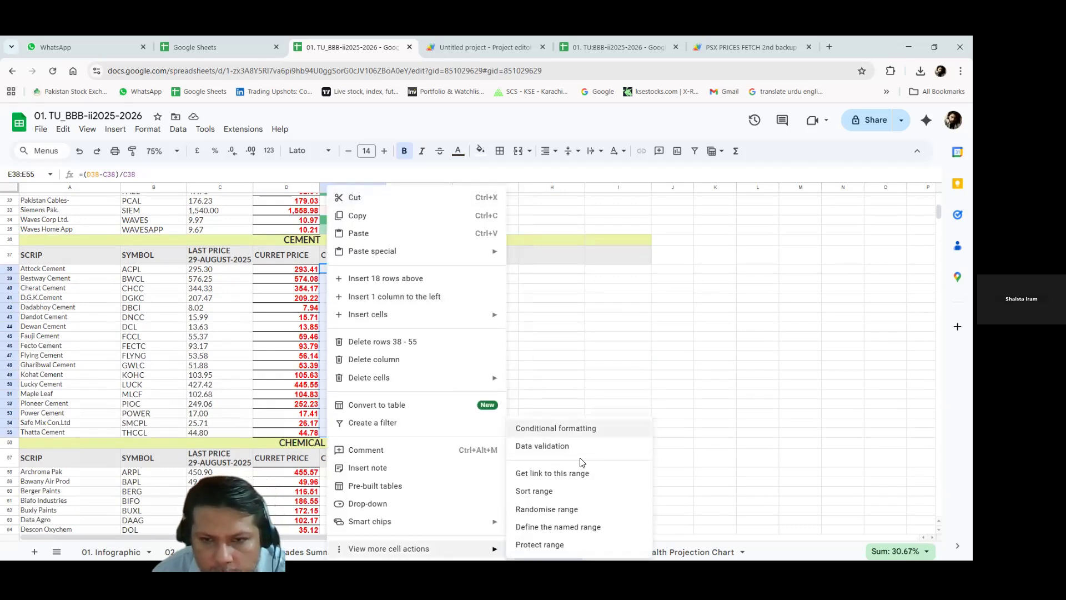
Apply the red-white-green colour scale preset to E38:E55, then switch to the EXTRA sheet
left_click(555, 428)
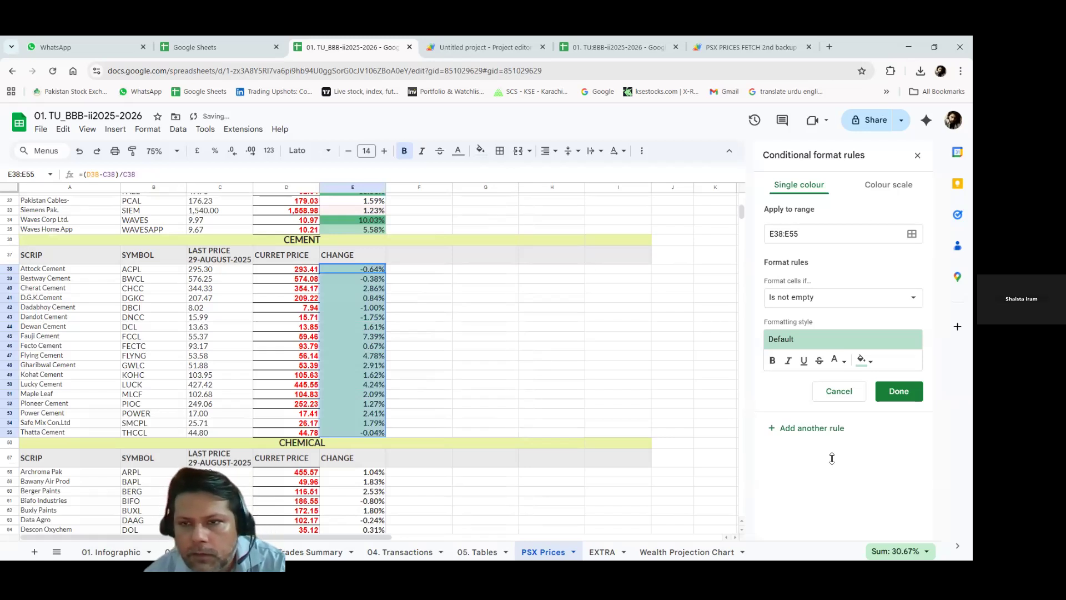
left_click(884, 190)
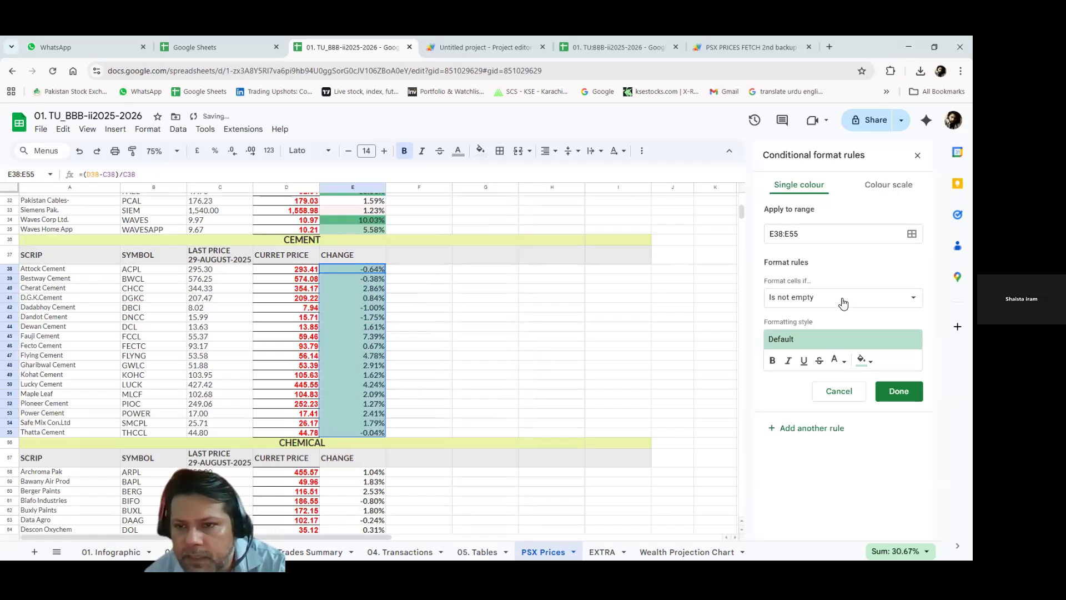
left_click(844, 302)
left_click(791, 386)
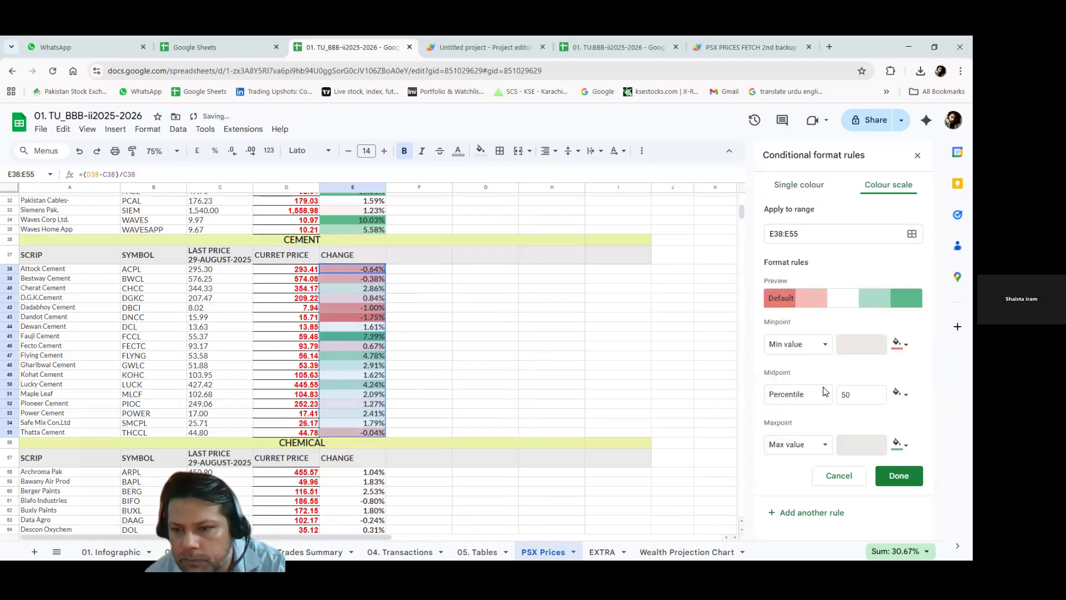
left_click(895, 477)
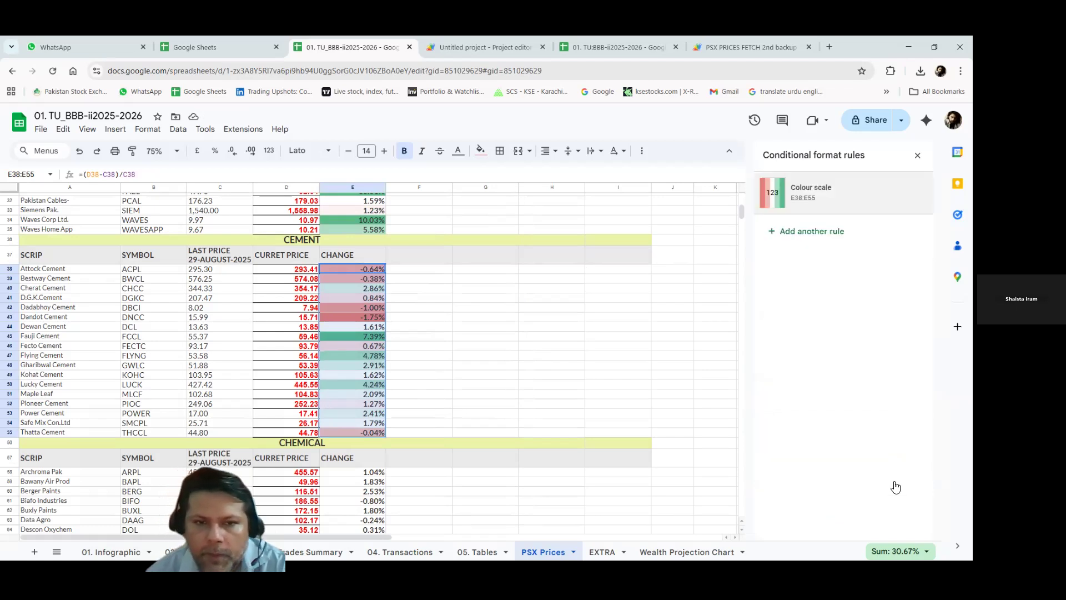
left_click(437, 328)
left_click(603, 551)
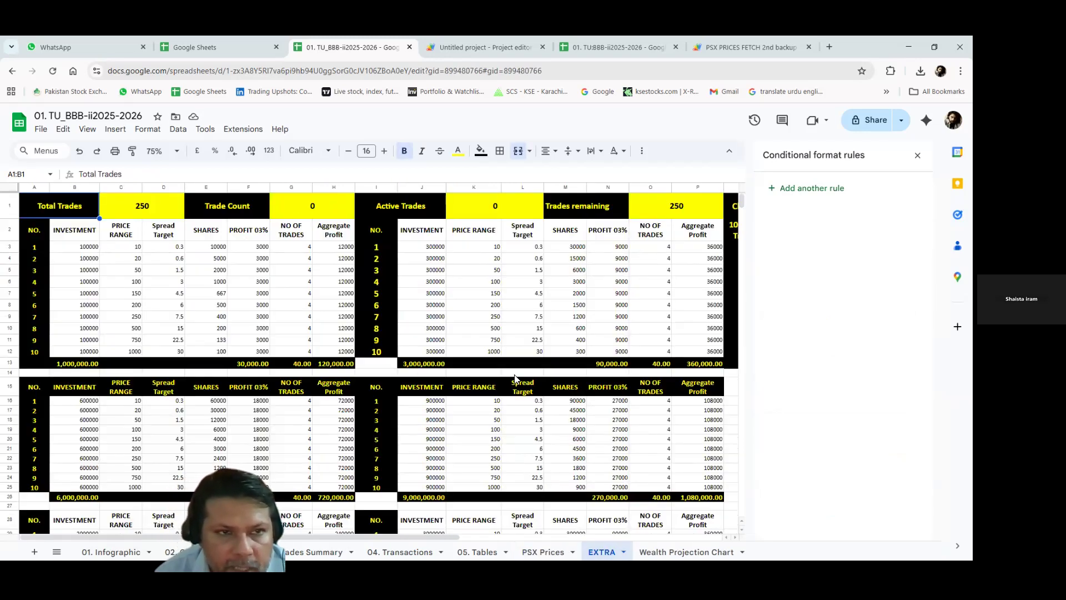
Show the Wealth Projection Chart sheet with its 1%–27% compounding growth table
left_click(686, 552)
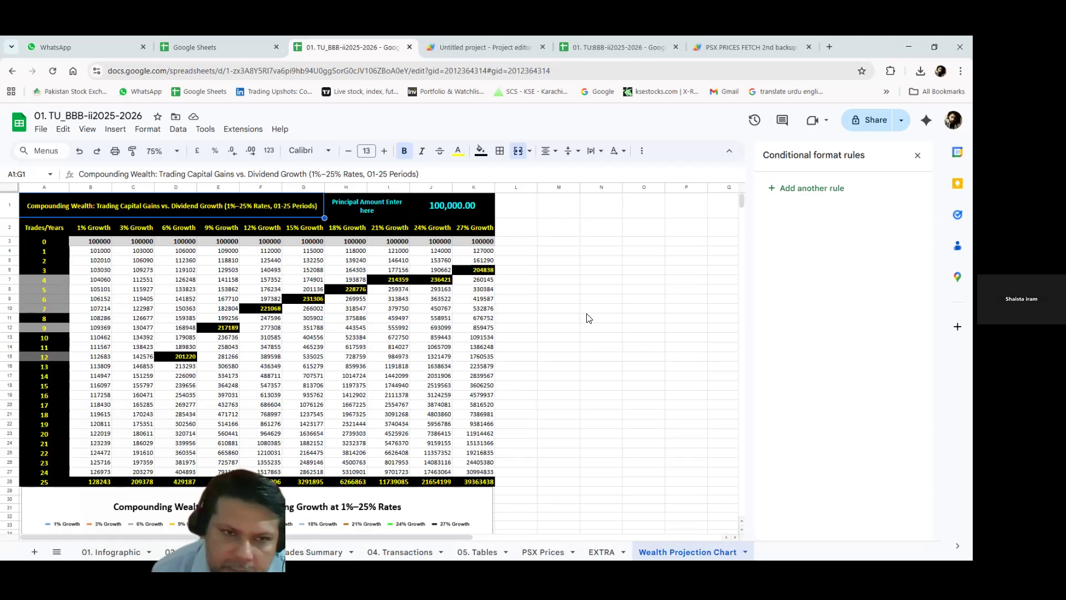
scroll(306, 292, "down", 1)
scroll(307, 293, "down", 5)
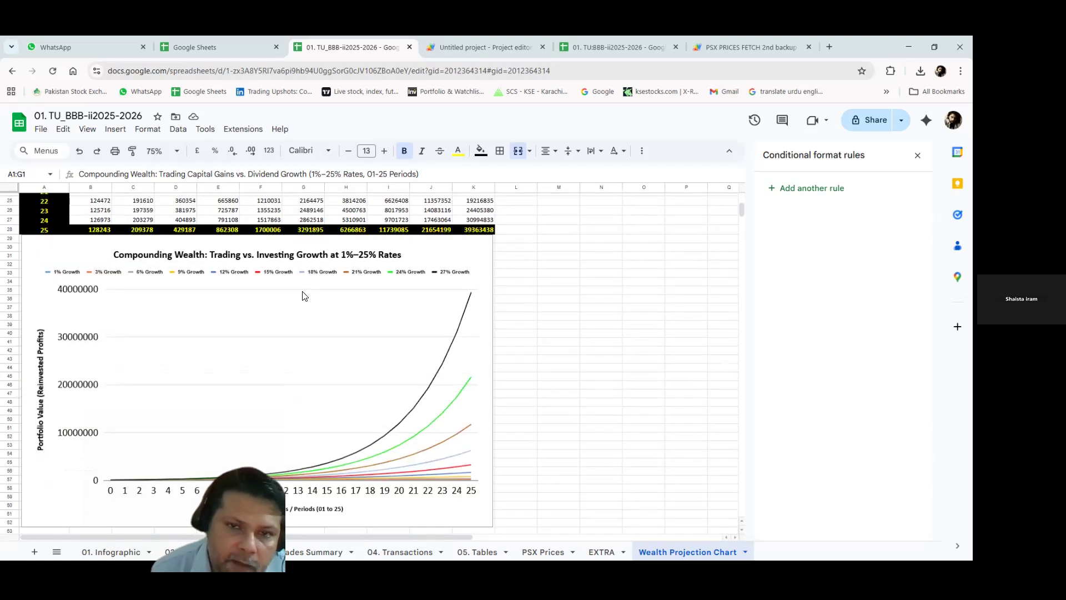
scroll(302, 296, "up", 5)
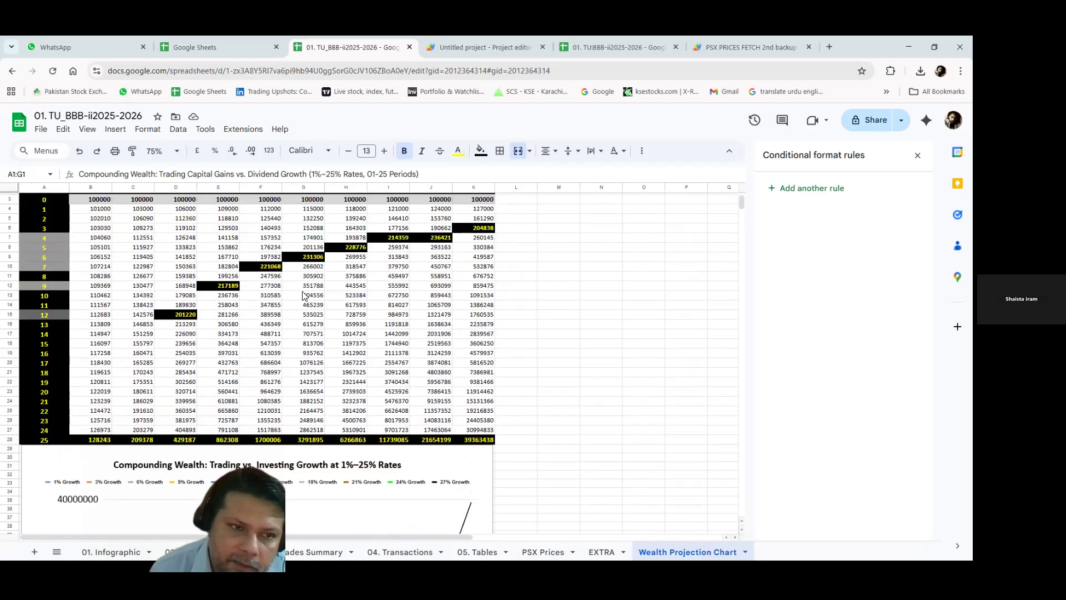
scroll(304, 295, "up", 1)
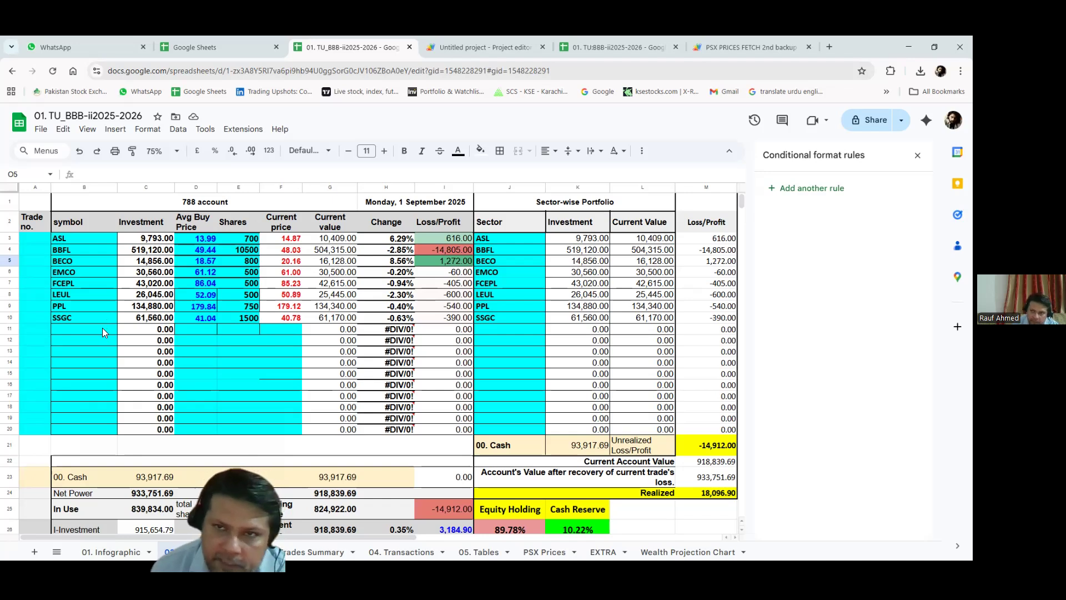
Open a new browser tab and load TradingView from the bookmarks bar
left_click(830, 47)
left_click(353, 92)
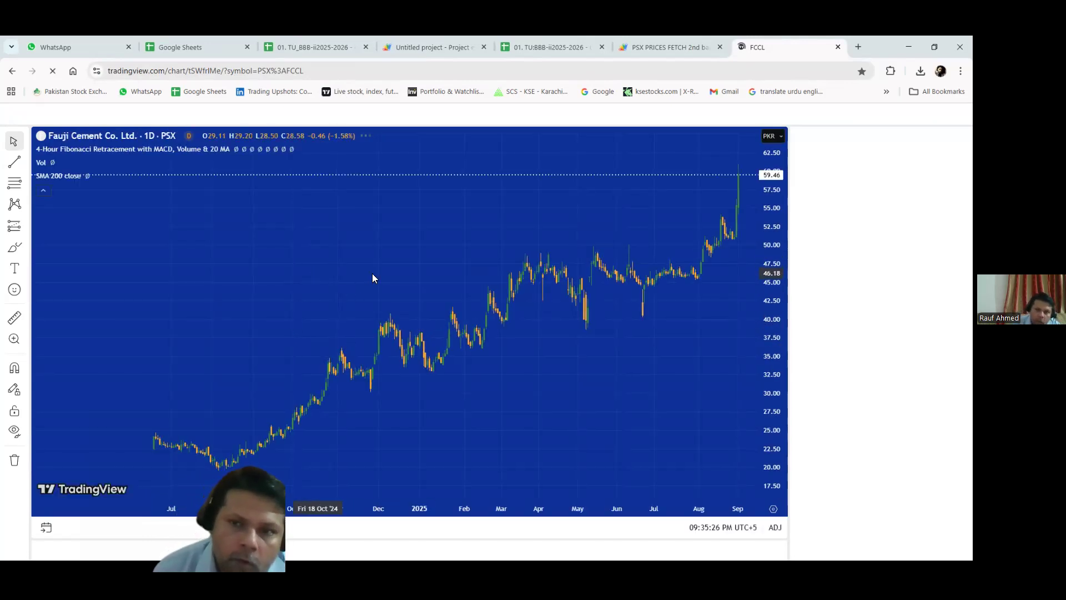
Pan the FCCL daily chart to the latest candles and bring up symbol search
left_click_drag(399, 258, 288, 297)
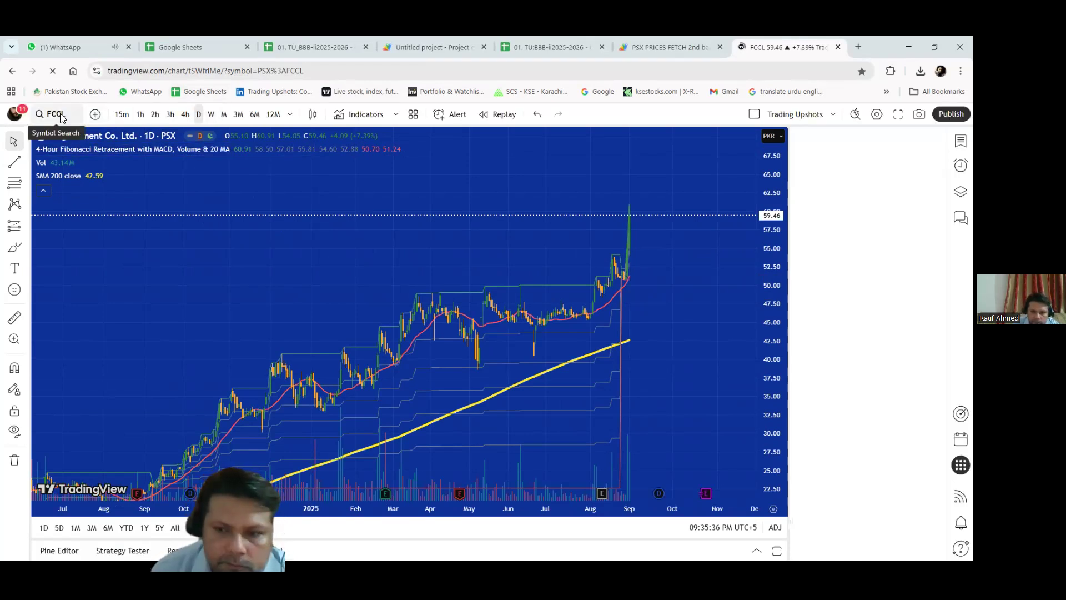
left_click(55, 114)
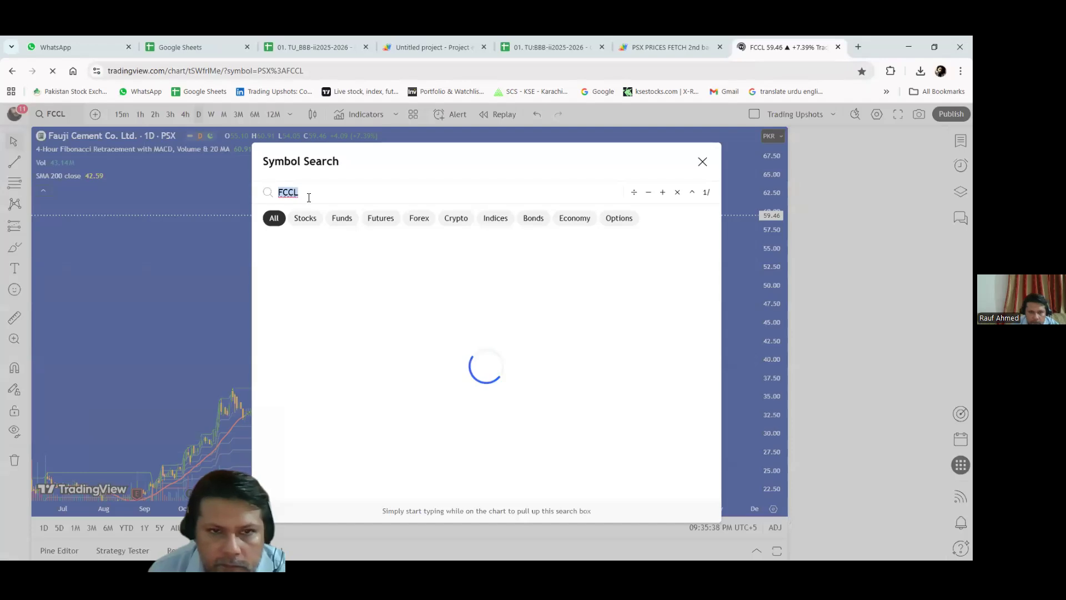
Load the SSGC (Sui Southern Gas, PSX) daily chart and zoom into the recent candles
type("SSGC")
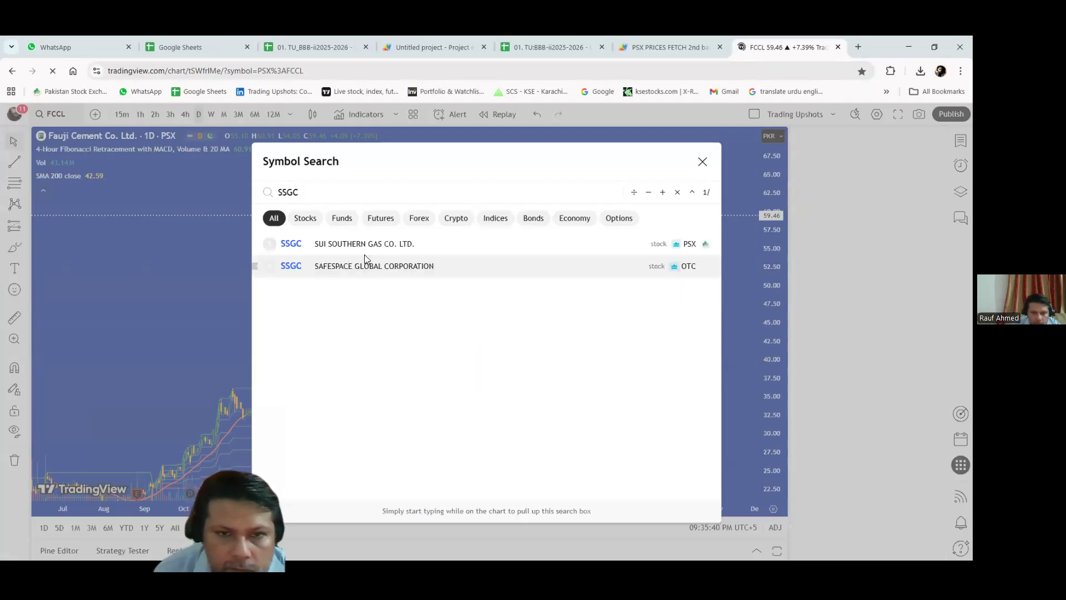
left_click(374, 243)
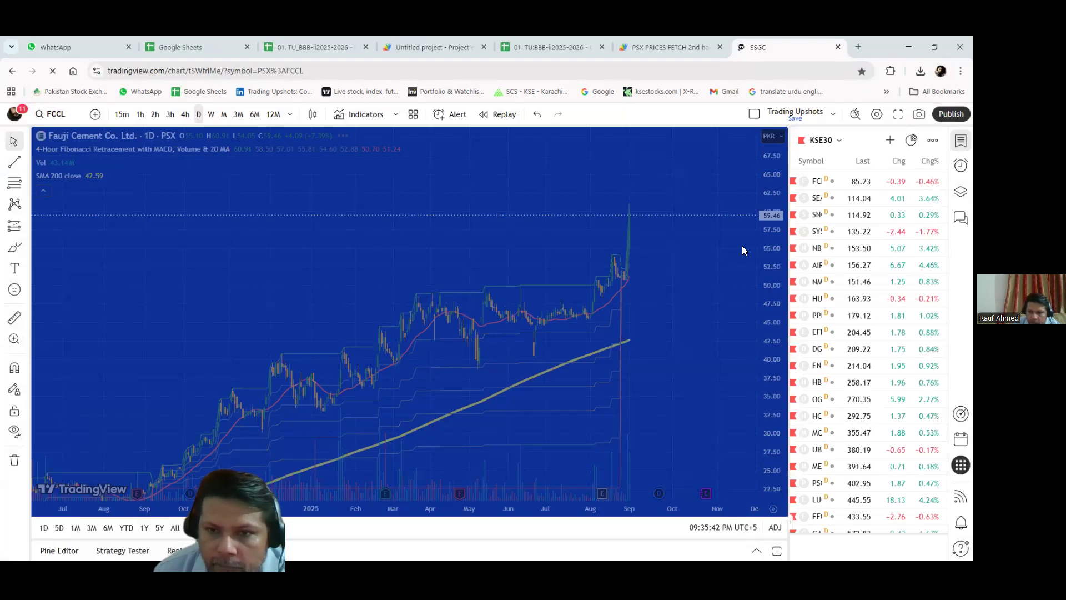
left_click(376, 476)
left_click(377, 477)
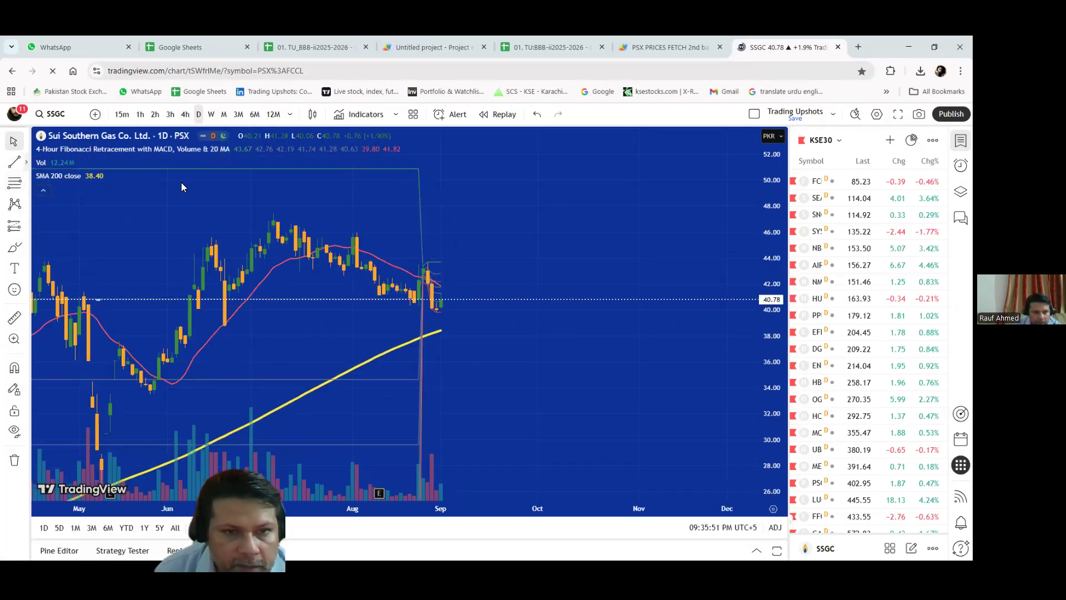
left_click(26, 161)
left_click(66, 148)
Draw a yellow downward trendline from the mid-year peak near 46 to about 39
left_click(271, 240)
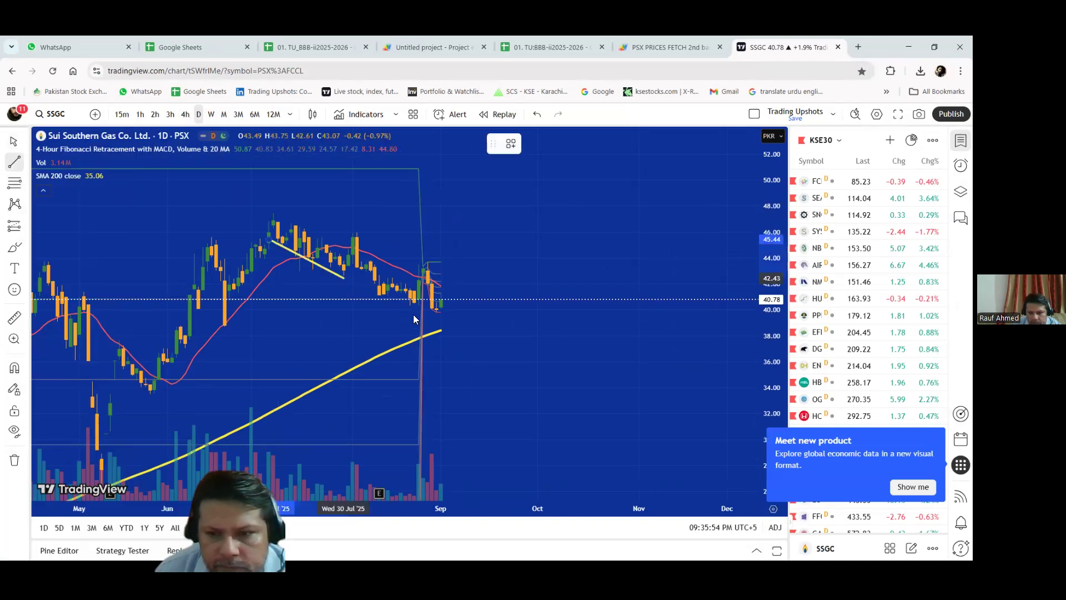
left_click(397, 305)
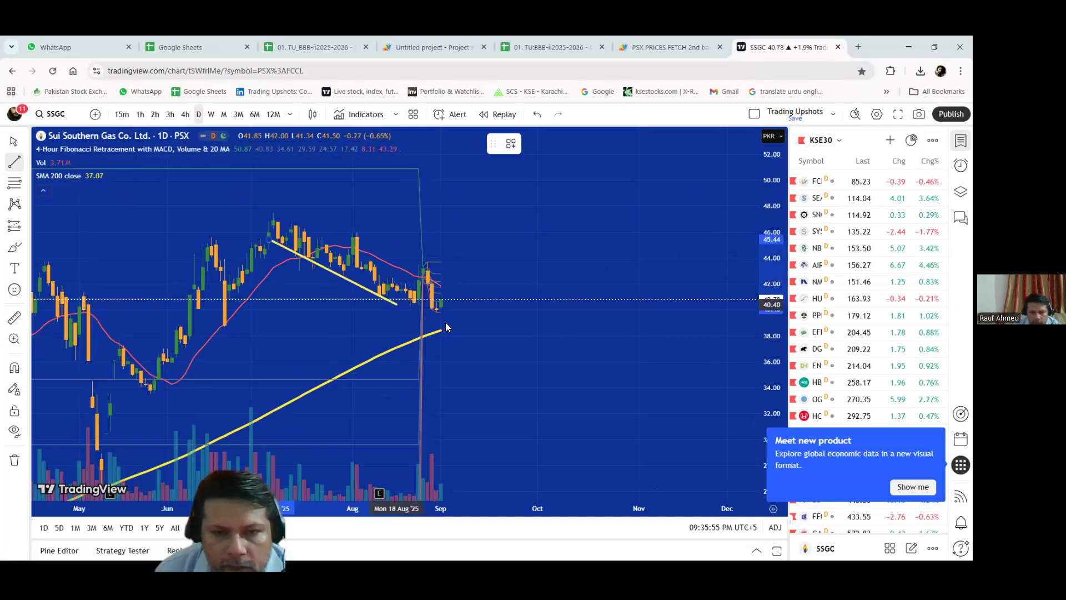
left_click(445, 322)
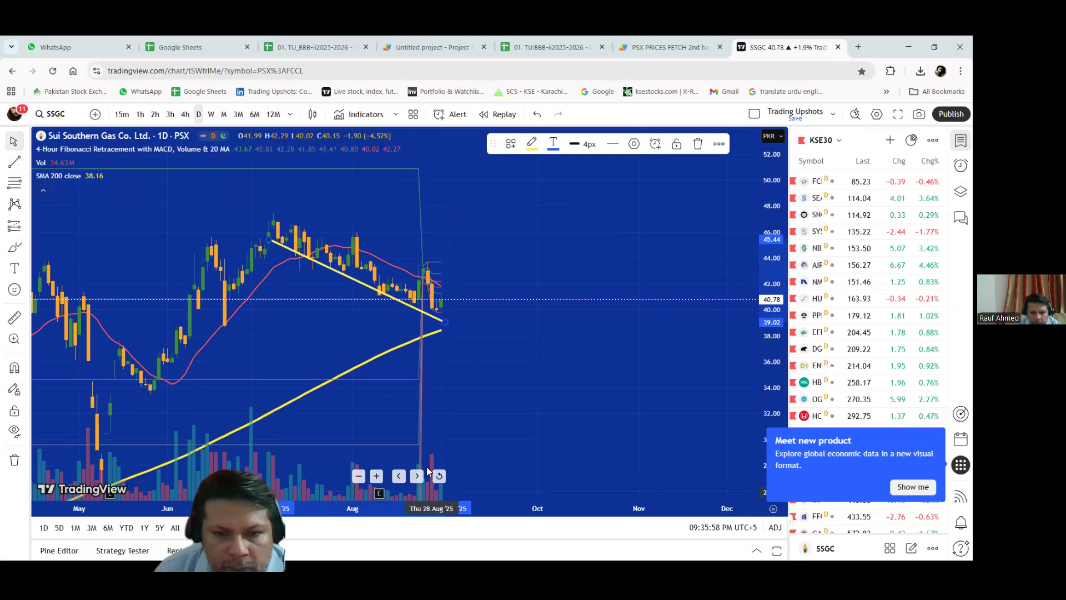
Zoom in and stretch the price scale to frame the latest candles beside the trendline
left_click(377, 477)
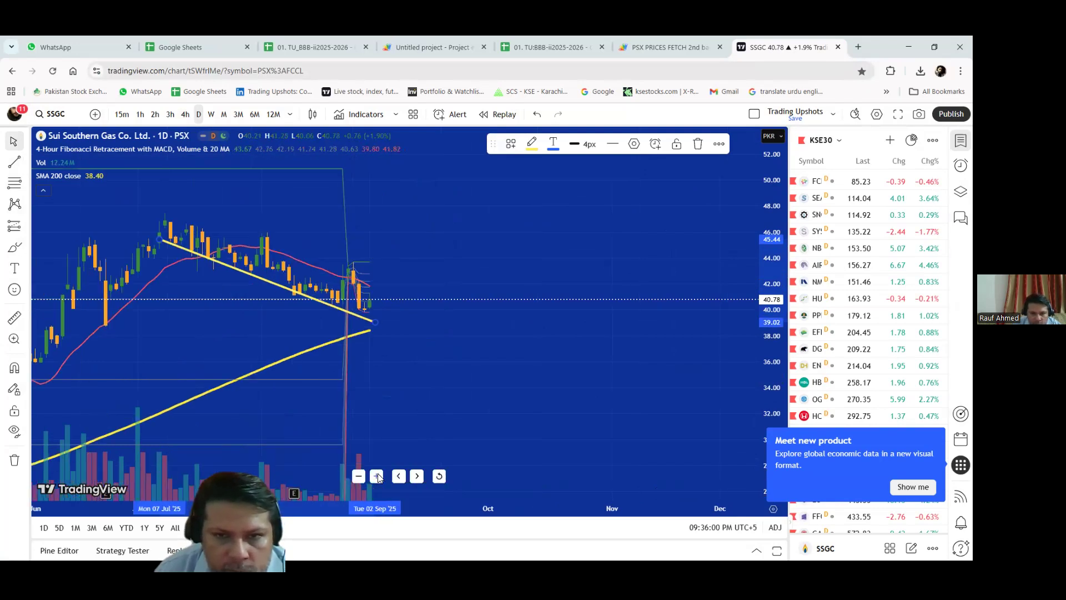
left_click(377, 478)
left_click(377, 477)
left_click_drag(772, 400, 728, 216)
left_click_drag(339, 359, 577, 379)
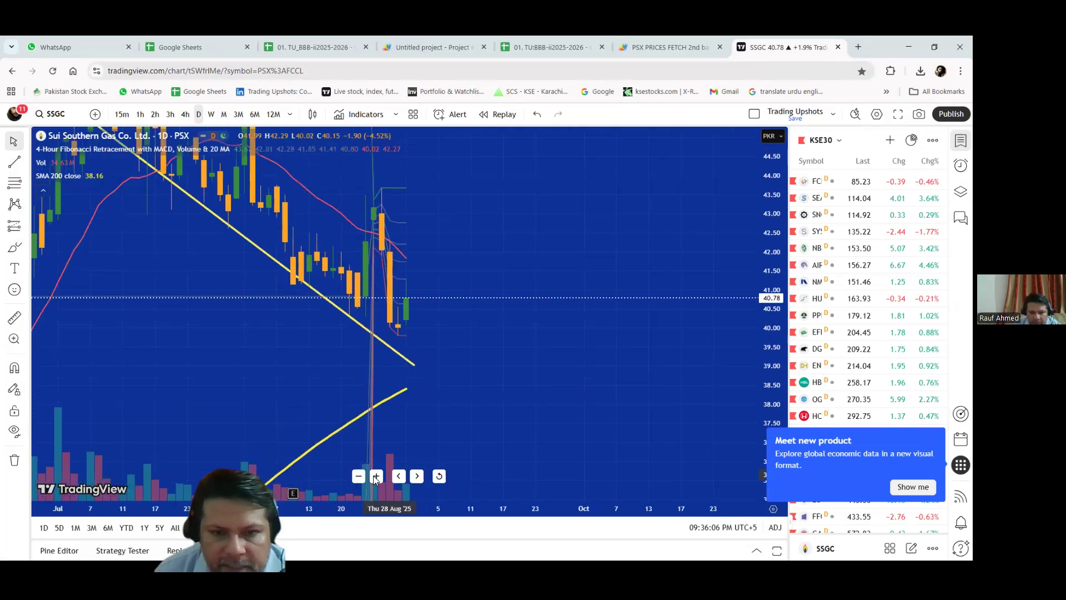
left_click(377, 475)
scroll(241, 344, "up", 2)
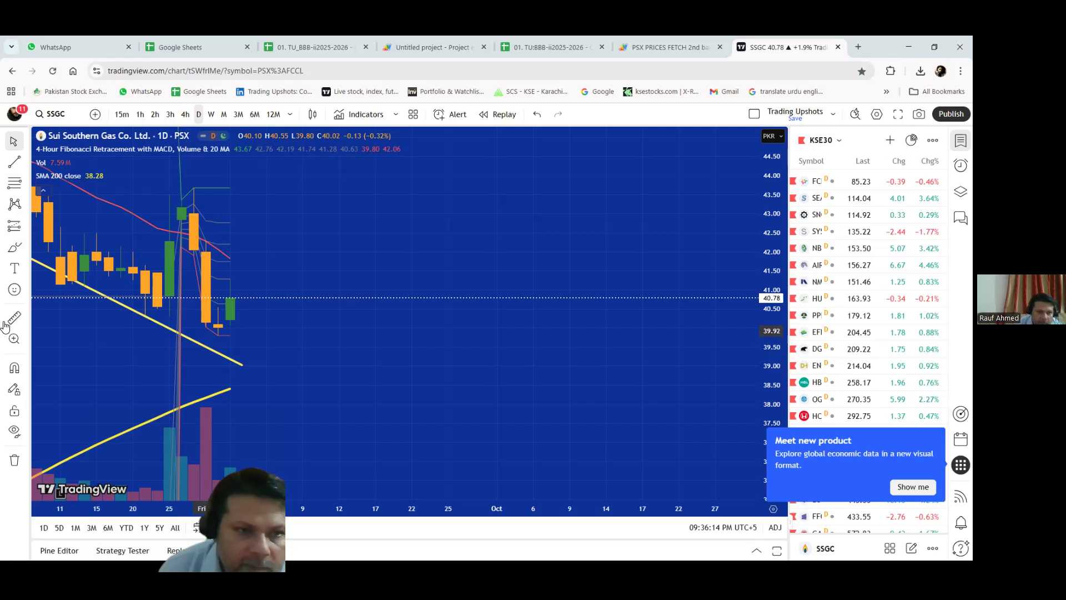
With the red brush, circle the latest SSGC candles and add short horizontal marks beside them
left_click(15, 248)
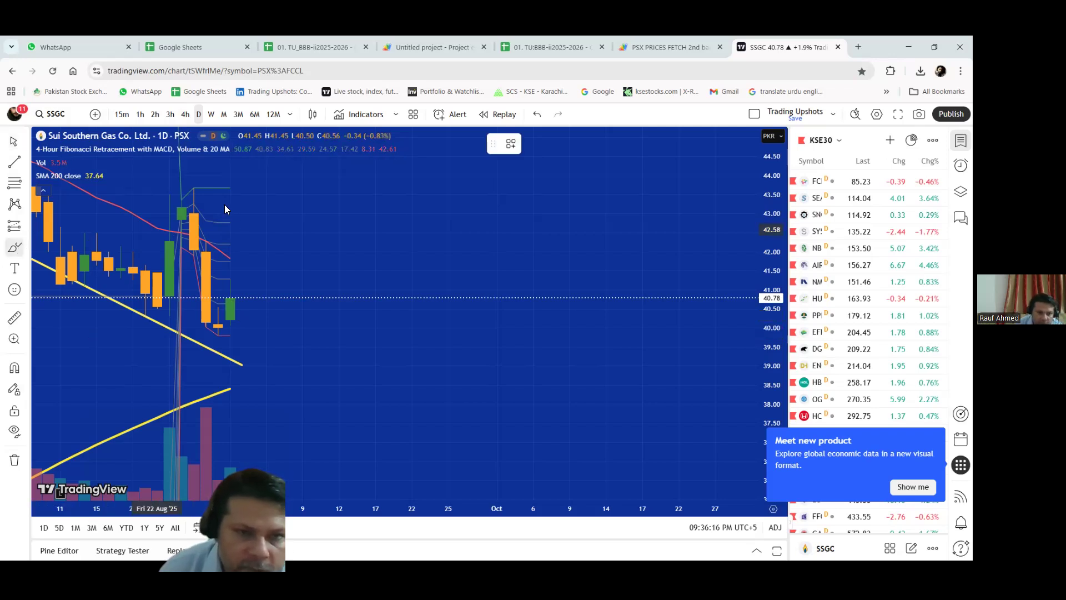
mouse_move(220, 187)
left_mouse_down()
mouse_move(255, 203)
mouse_move(265, 261)
mouse_move(225, 291)
mouse_move(219, 194)
left_mouse_up()
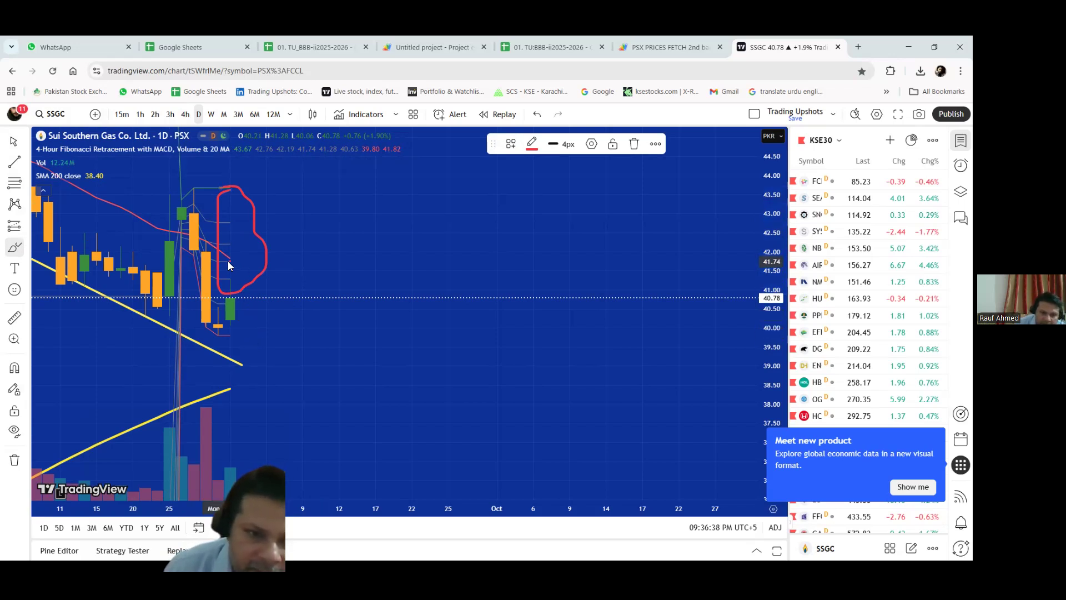
left_click_drag(231, 260, 279, 261)
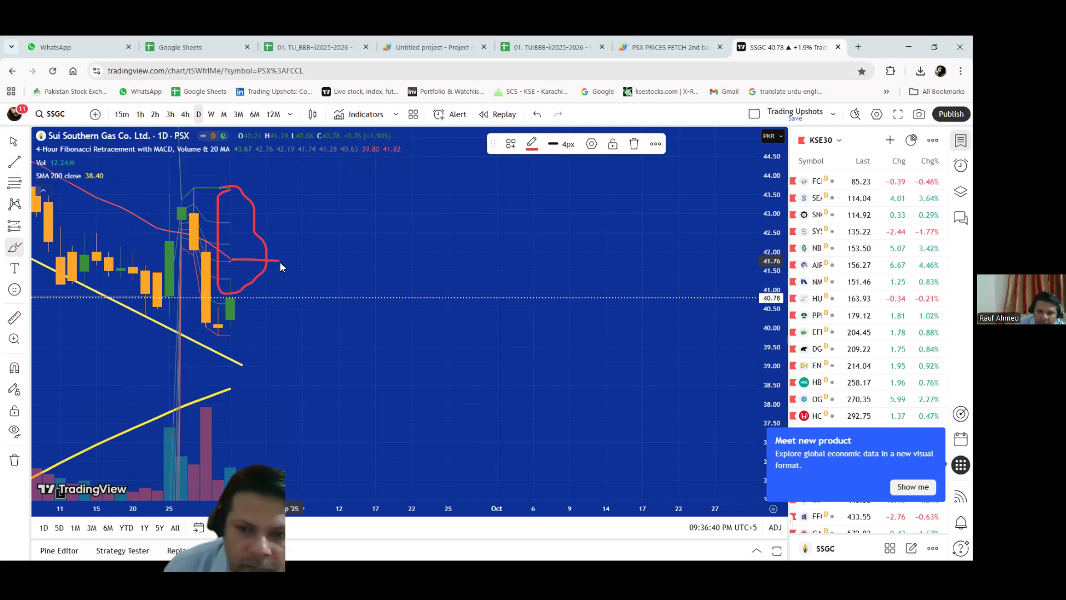
left_click_drag(233, 221, 269, 224)
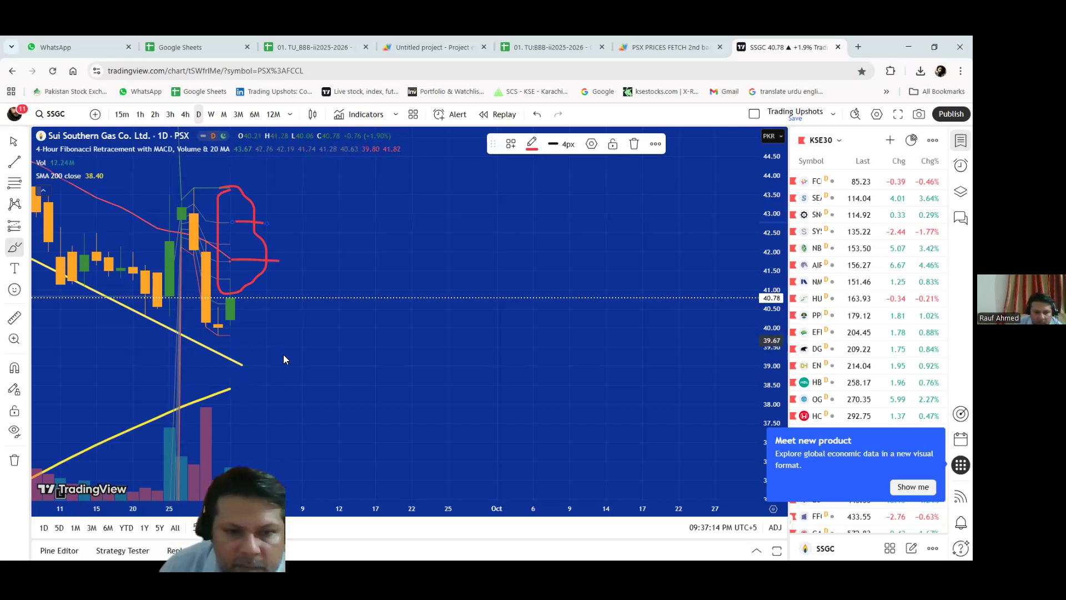
Trace the falling trendline in red and outline a 38–39.5 band extending right
mouse_move(50, 277)
left_mouse_down()
mouse_move(234, 356)
mouse_move(243, 365)
mouse_move(229, 398)
mouse_move(225, 382)
mouse_move(255, 356)
left_mouse_up()
mouse_move(340, 358)
left_mouse_down()
mouse_move(740, 346)
mouse_move(707, 401)
left_mouse_up()
mouse_move(70, 402)
left_mouse_down()
mouse_move(207, 375)
mouse_move(236, 359)
mouse_move(243, 398)
left_mouse_up()
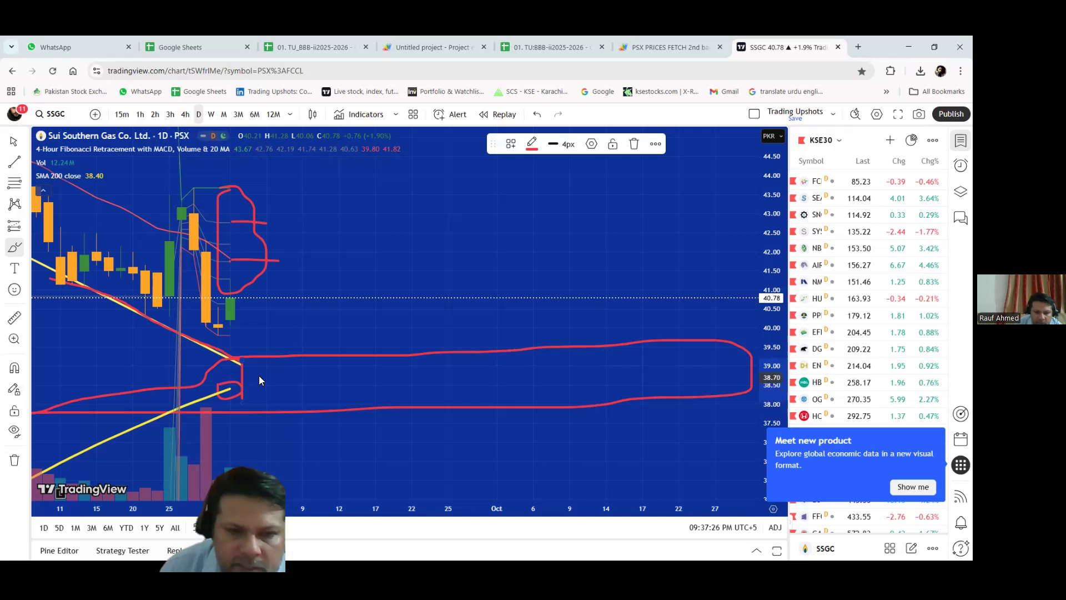